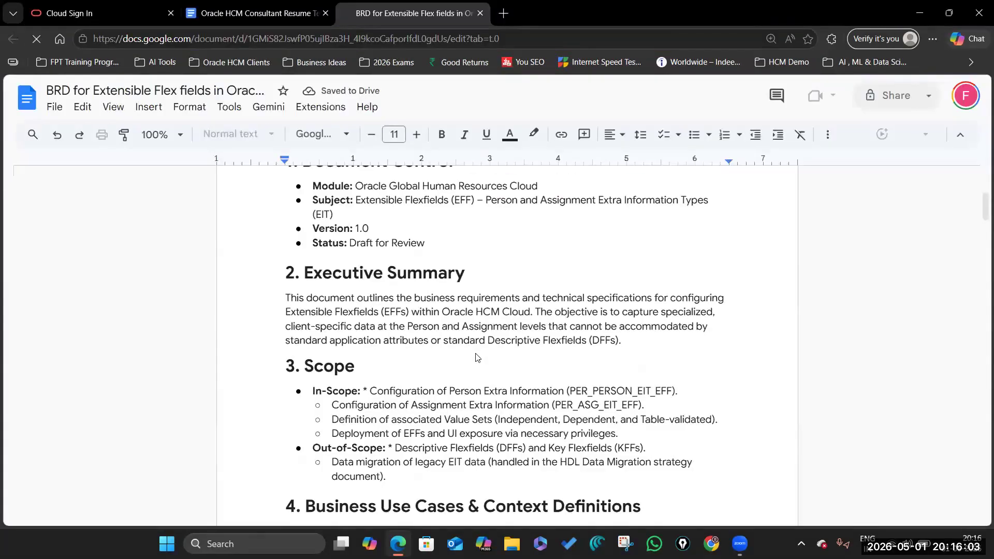
Step: Scroll the BRD to section 5, showing the visa details segment specification table
scroll(471, 356, down, 5)
scroll(470, 359, down, 3)
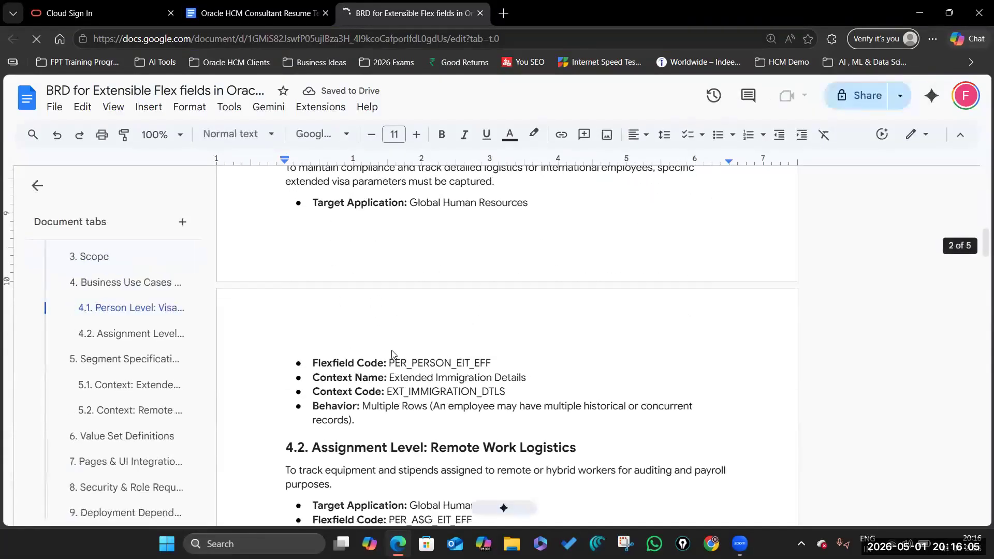
scroll(383, 362, up, 3)
scroll(322, 383, down, 10)
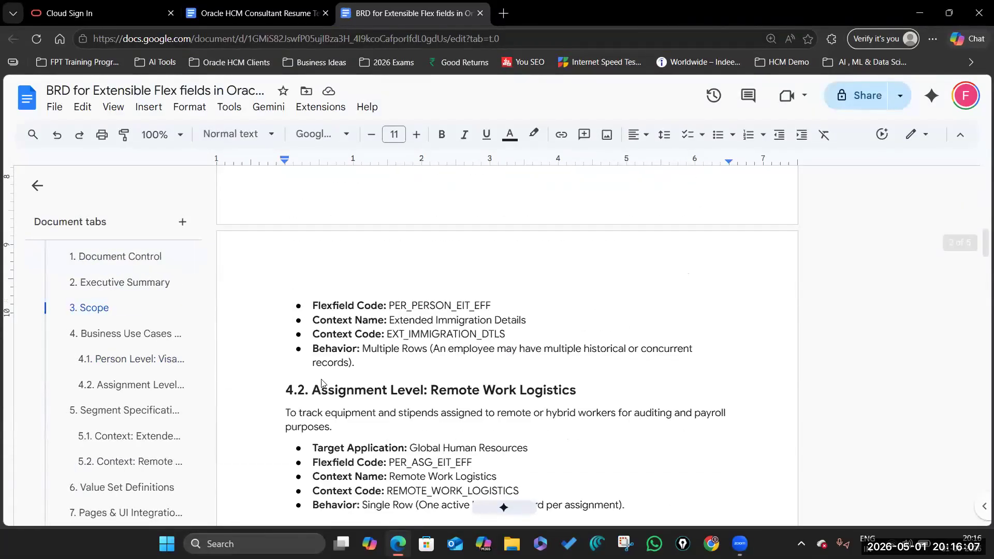
scroll(557, 334, down, 4)
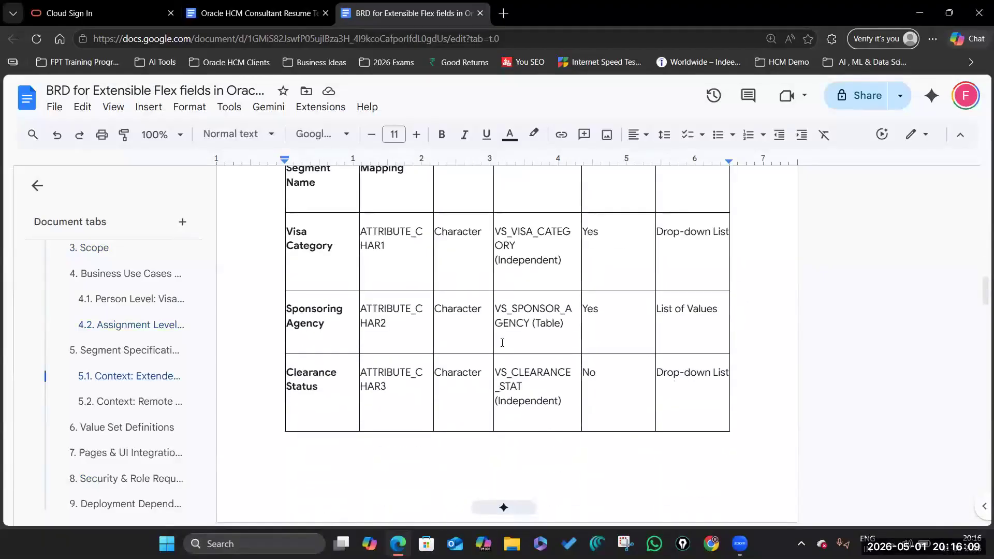
scroll(391, 305, up, 3)
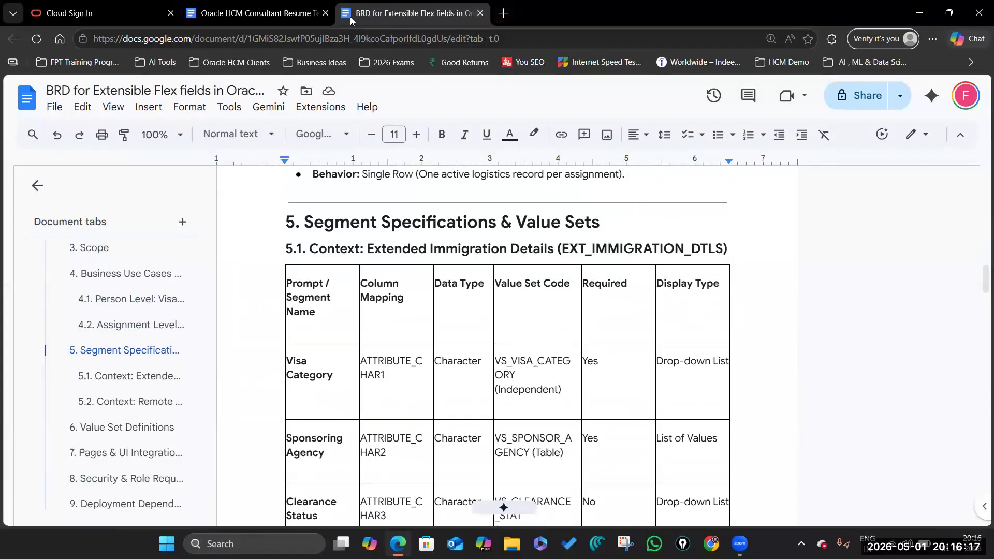
Step: Sign in to Oracle Cloud and bring up the Public Info page's full list of personal sections
click(140, 16)
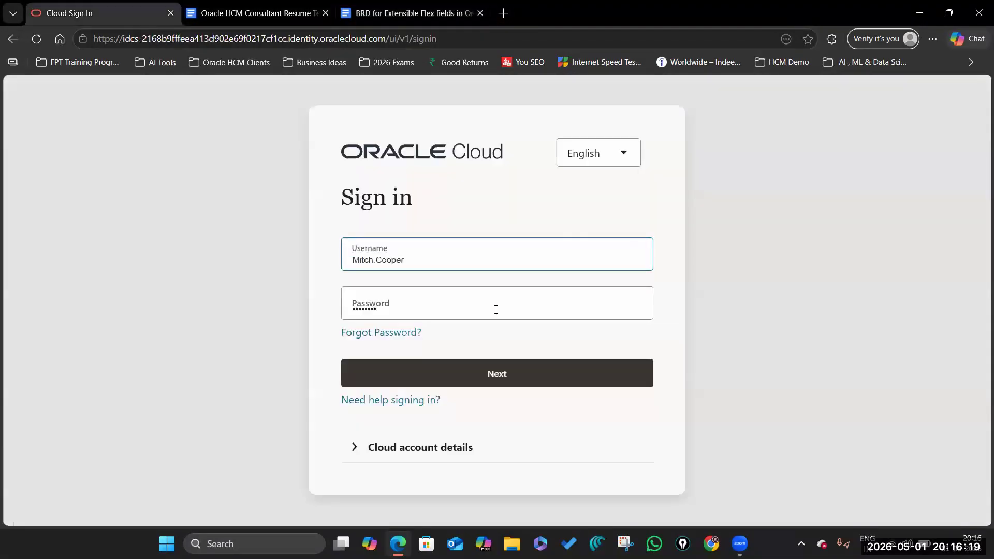
click(501, 373)
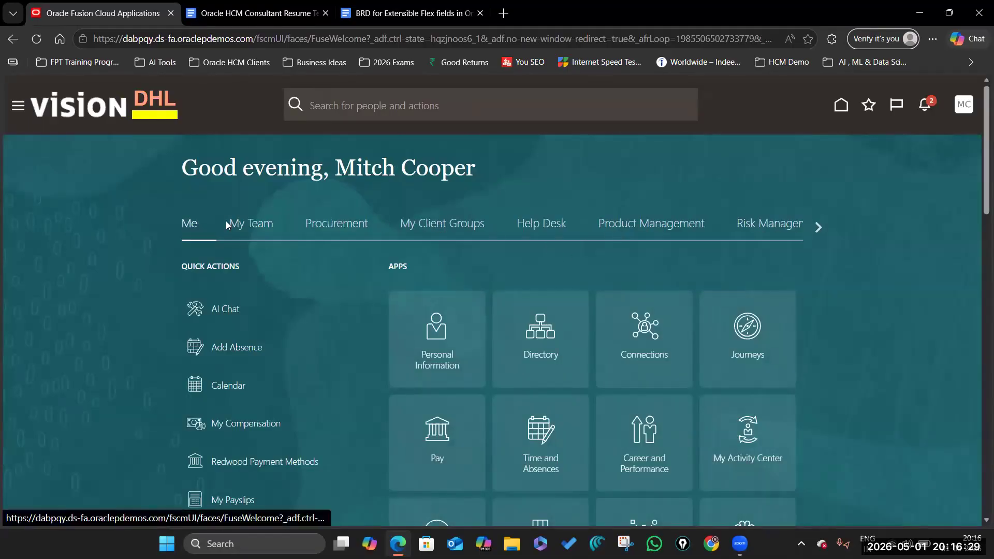
scroll(305, 424, down, 10)
scroll(243, 321, up, 3)
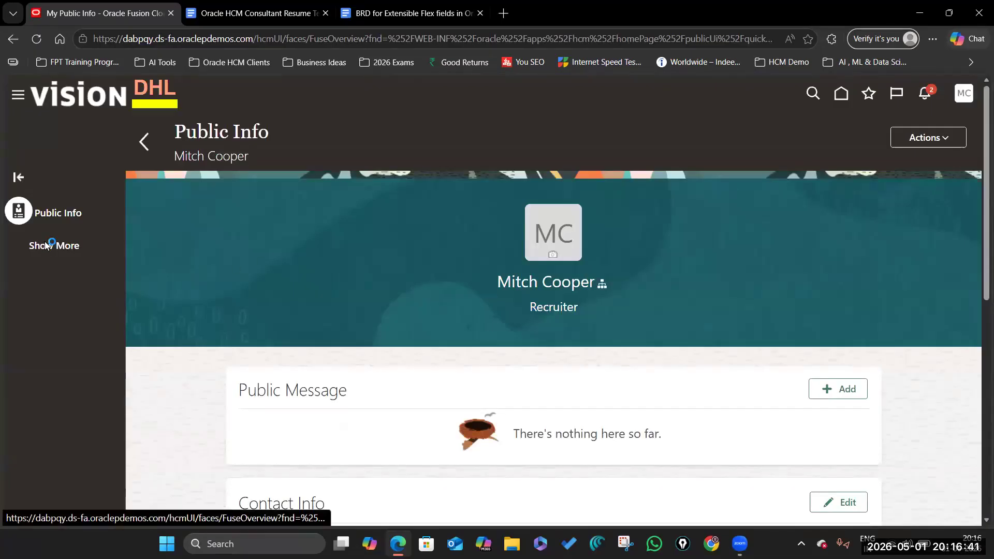
scroll(91, 456, down, 8)
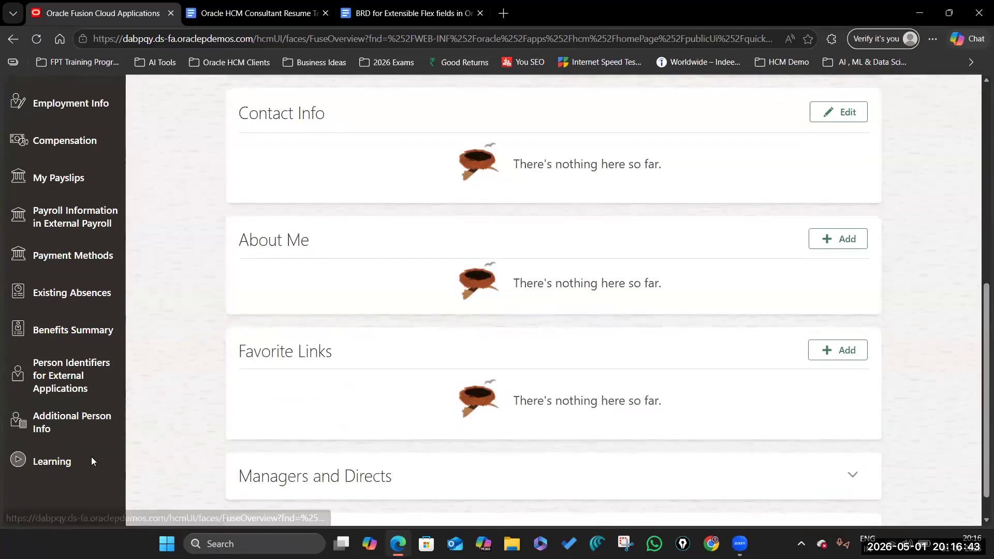
Step: Review the three Canada International Experience records, open the first for editing, and reach Personal Info
click(21, 368)
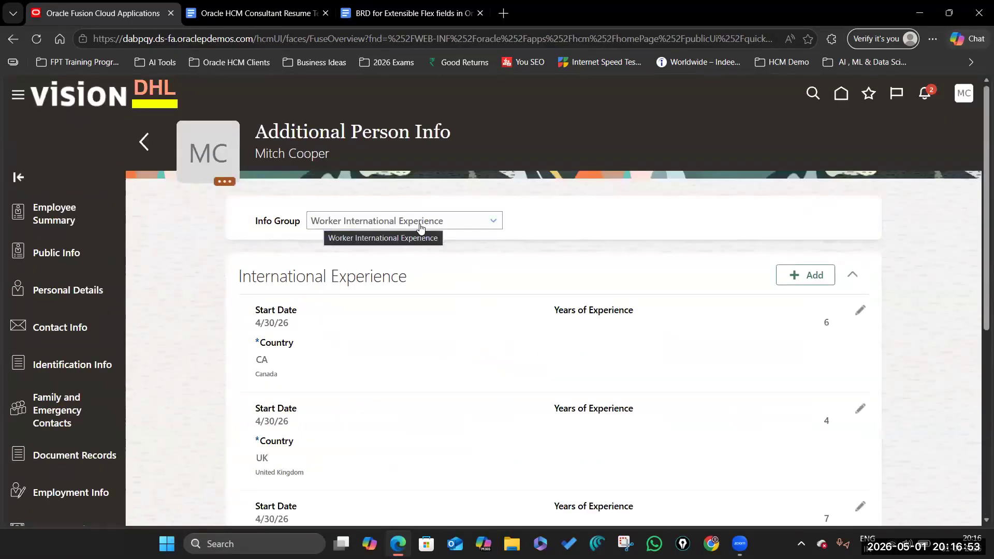
scroll(437, 366, down, 5)
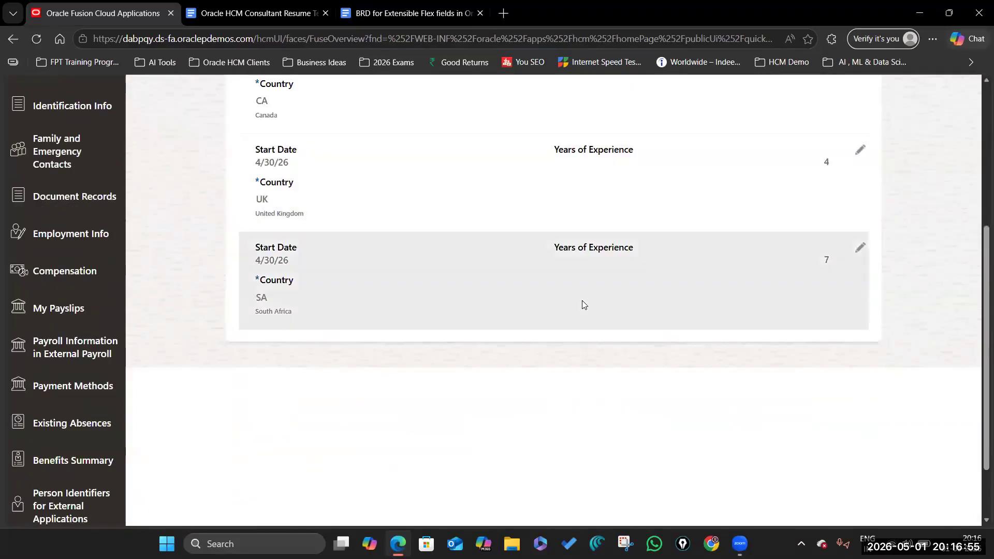
scroll(779, 250, up, 4)
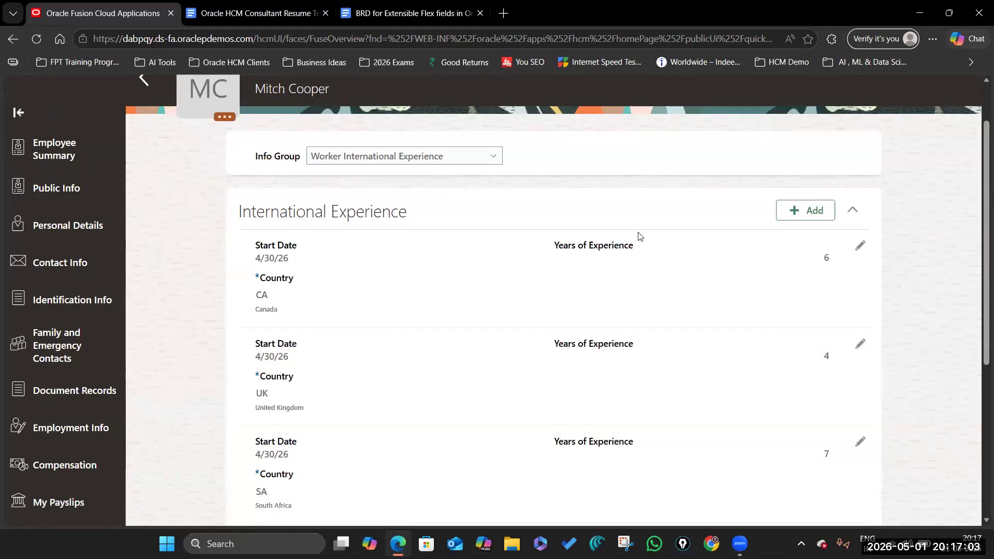
scroll(473, 240, up, 2)
scroll(610, 247, down, 7)
scroll(610, 247, up, 8)
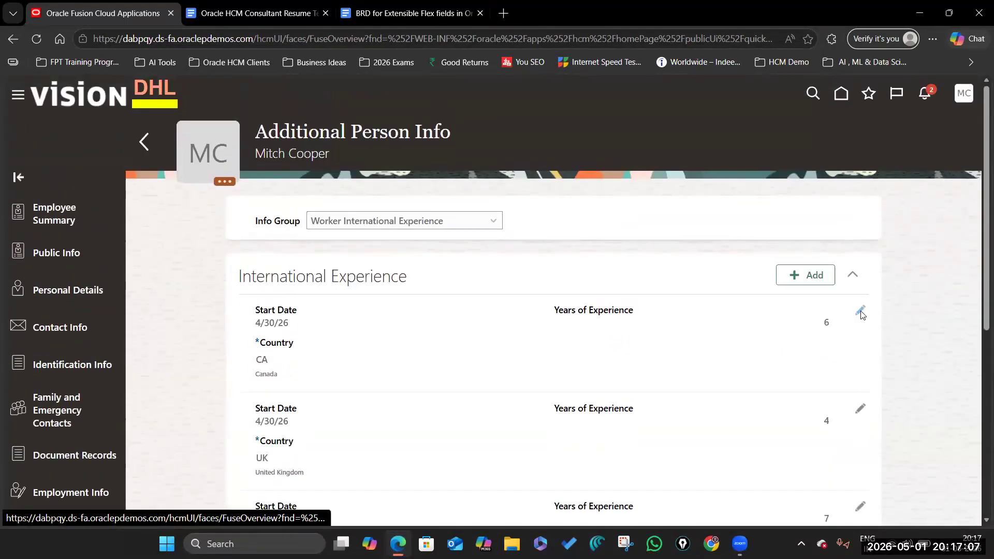
click(860, 307)
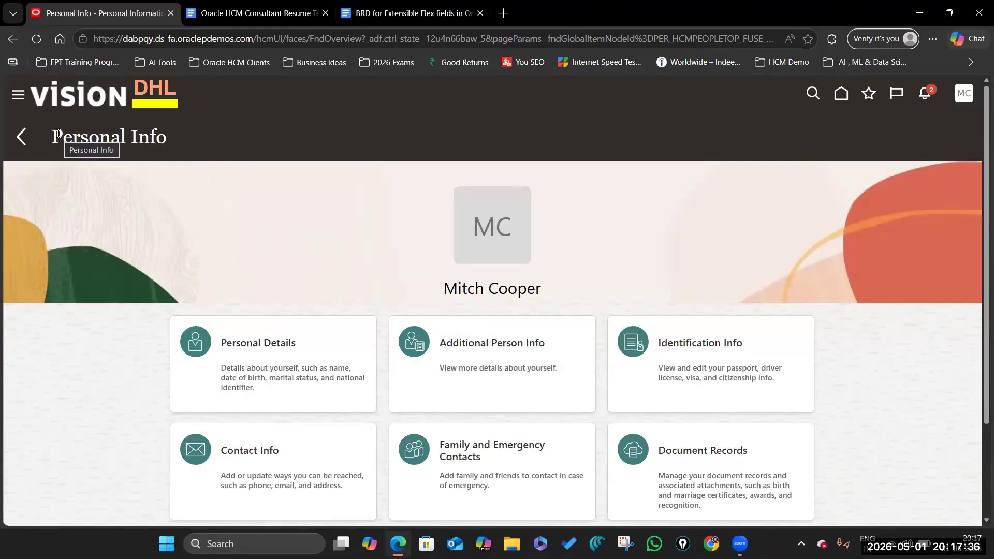
drag(56, 136, 190, 133)
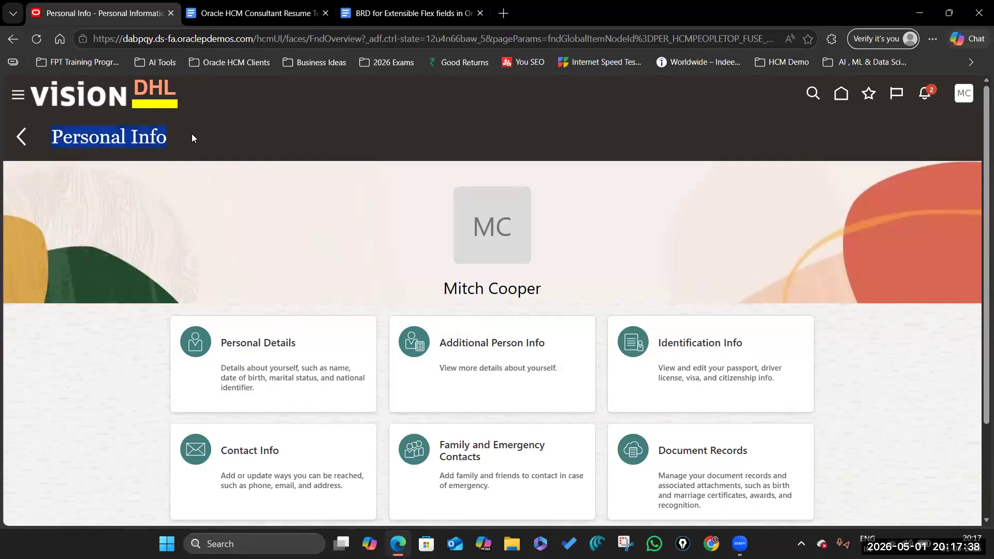
Step: Check the International Experience table in Additional Person Info, then return Home
click(497, 344)
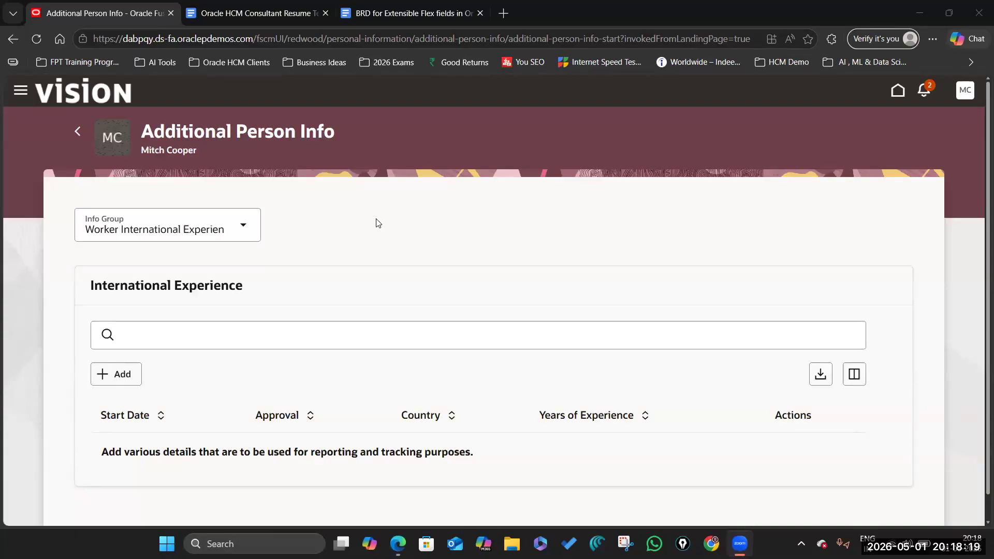
click(896, 92)
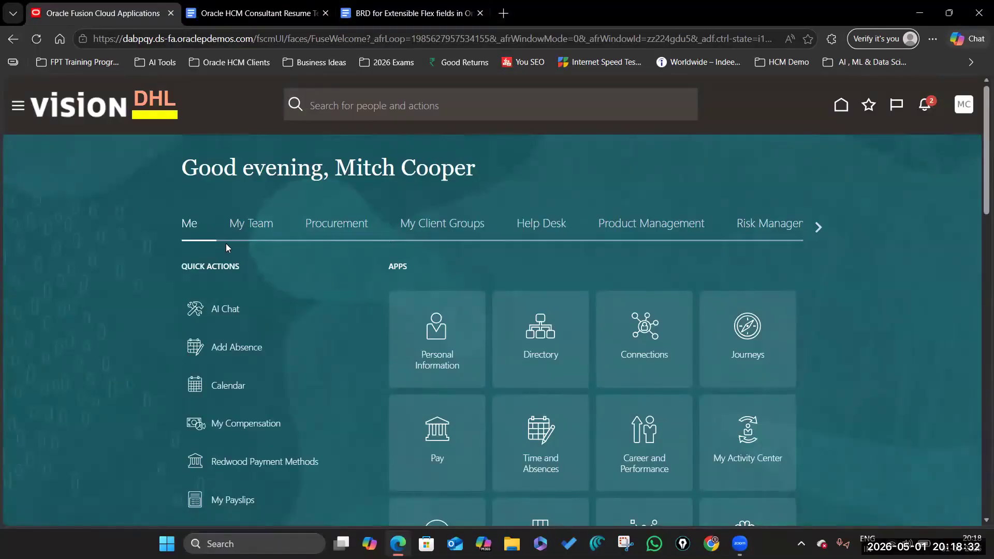
Step: Go from My Public Info through Show More to the Additional Person Info section
scroll(200, 332, down, 5)
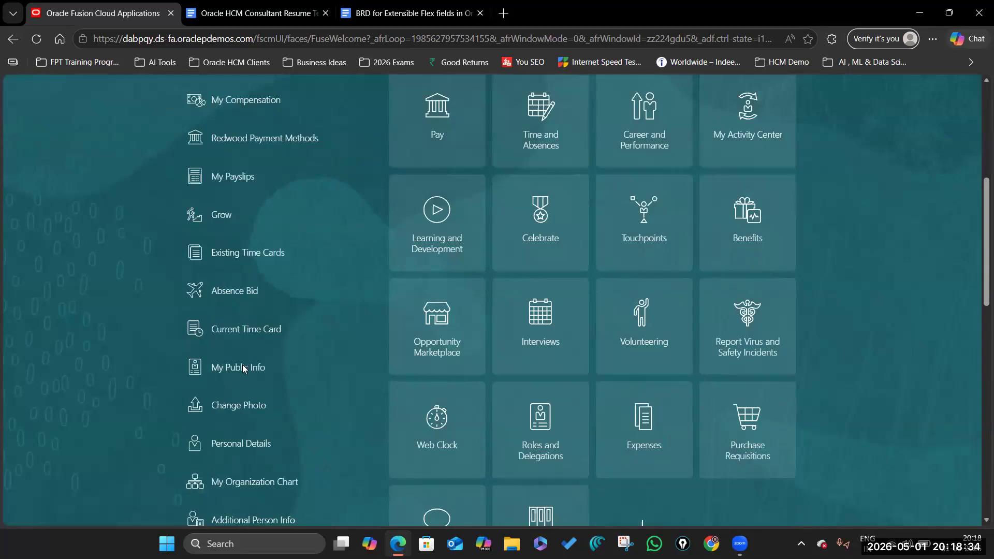
click(231, 366)
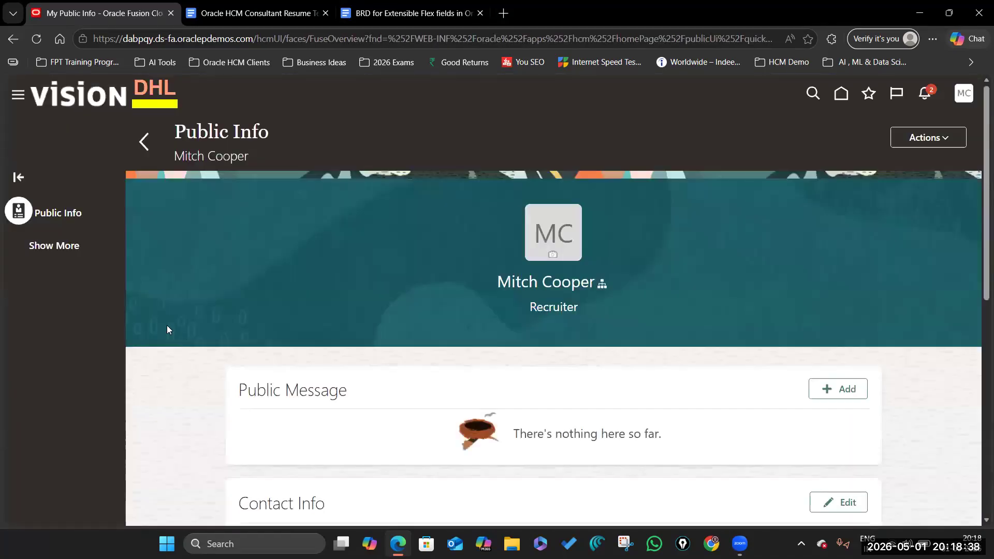
click(48, 246)
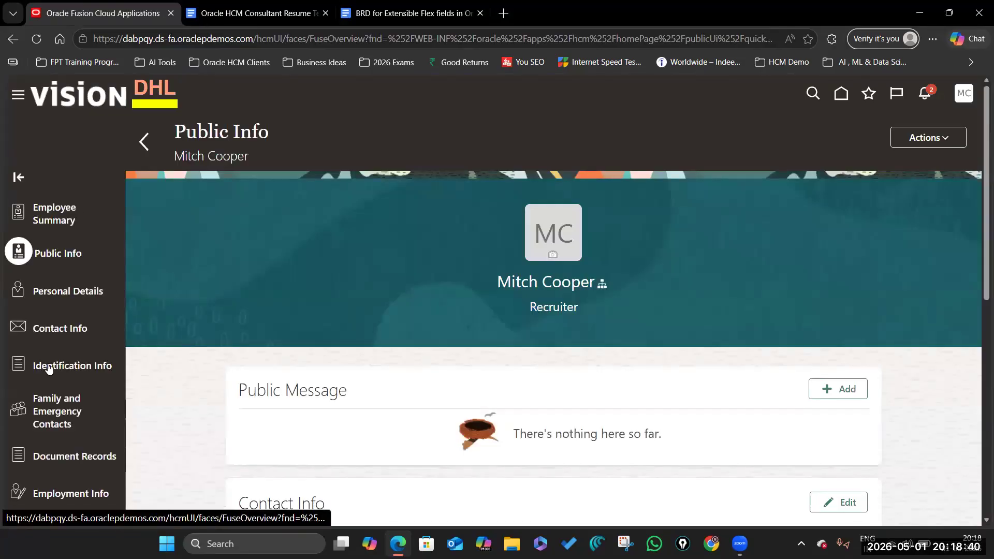
scroll(49, 385, down, 10)
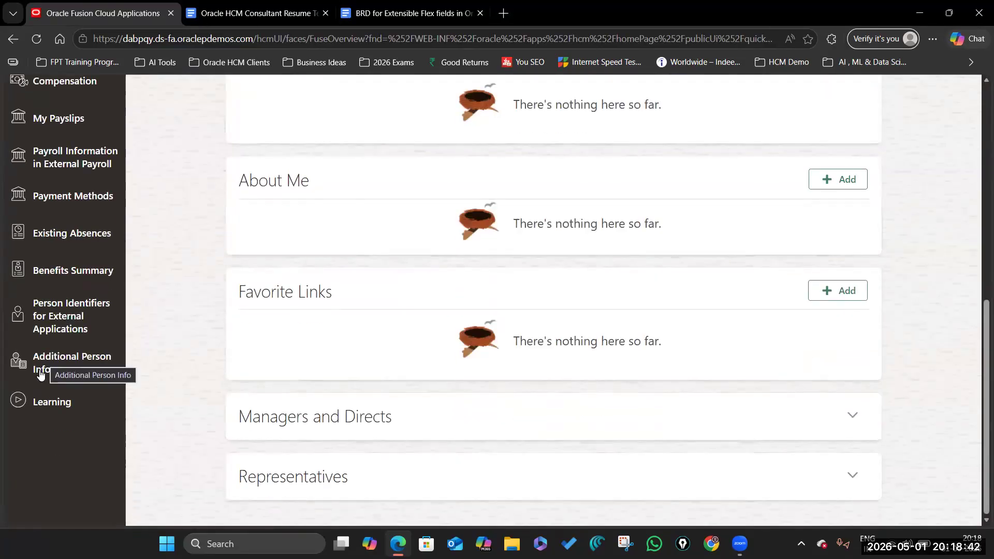
click(41, 372)
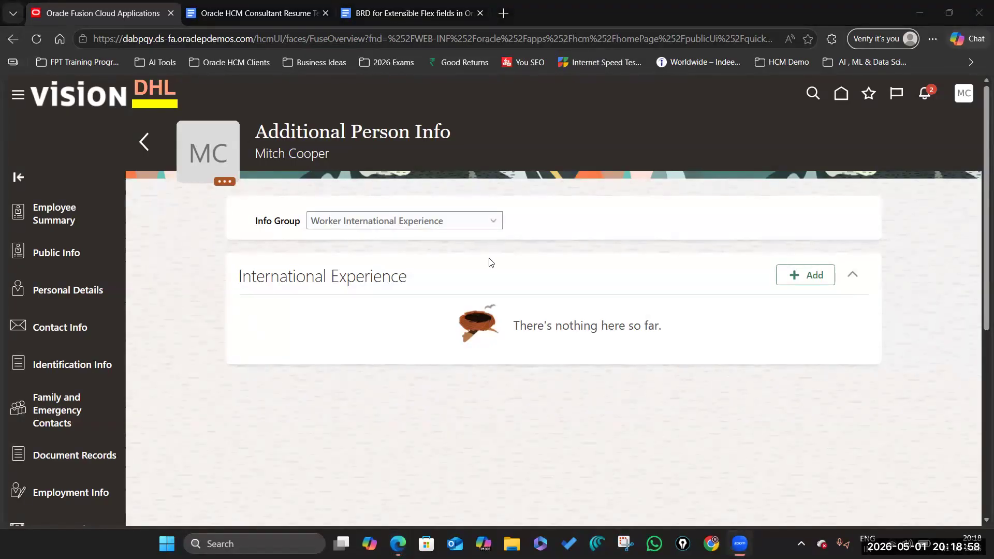
Step: Start a new International Experience record with country USA and text in Years of Experience
click(797, 274)
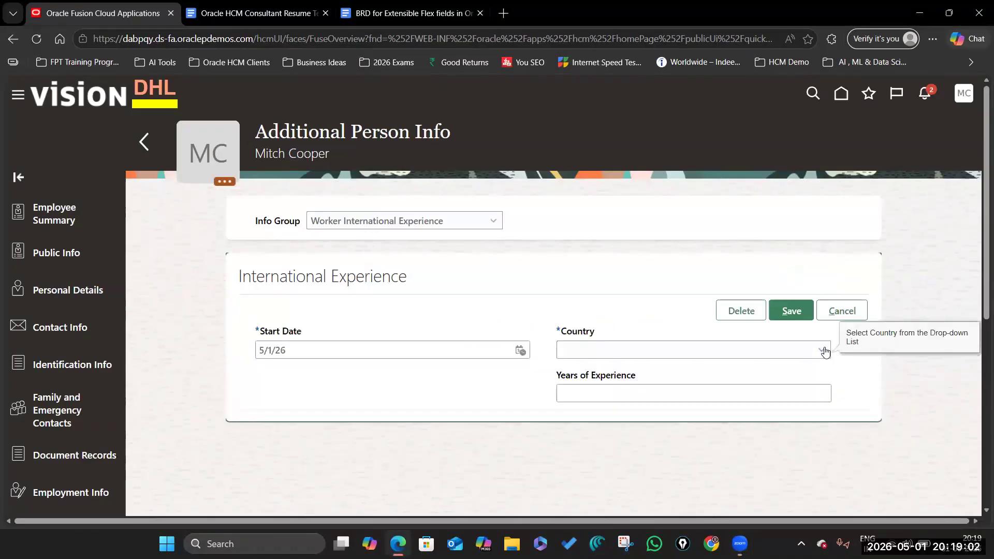
click(820, 349)
click(604, 197)
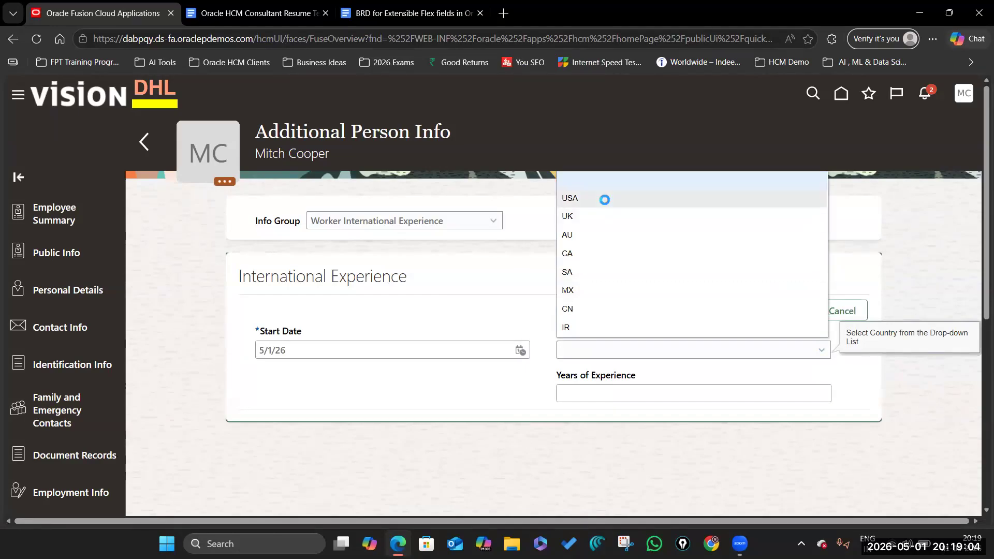
click(804, 391)
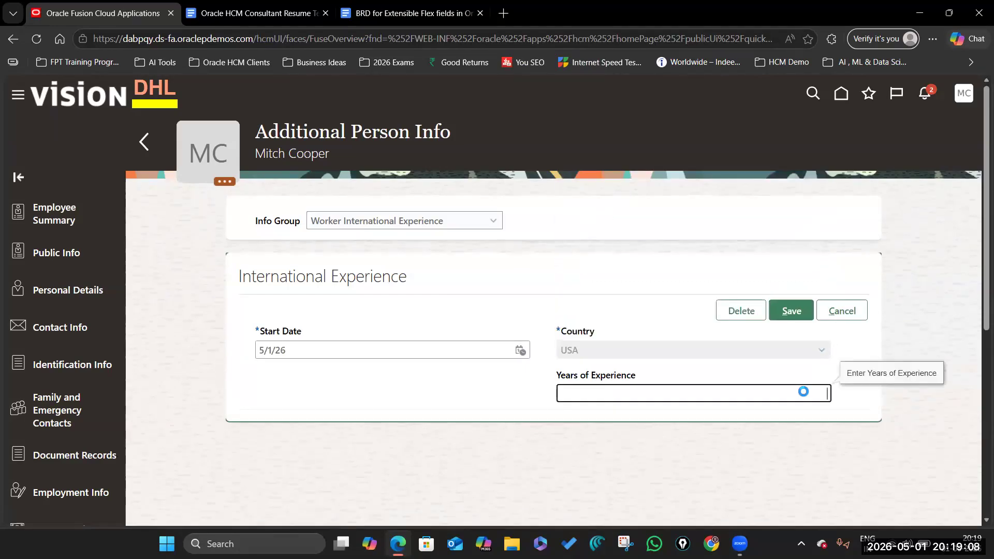
text(fjlsdk)
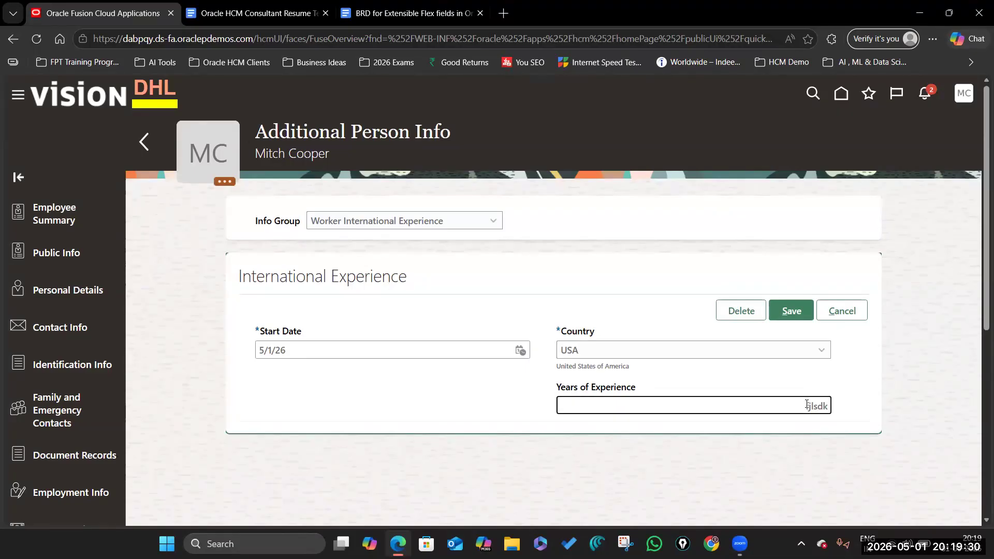
Step: Correct the invalid Years of Experience value to 10 and save the record
click(798, 311)
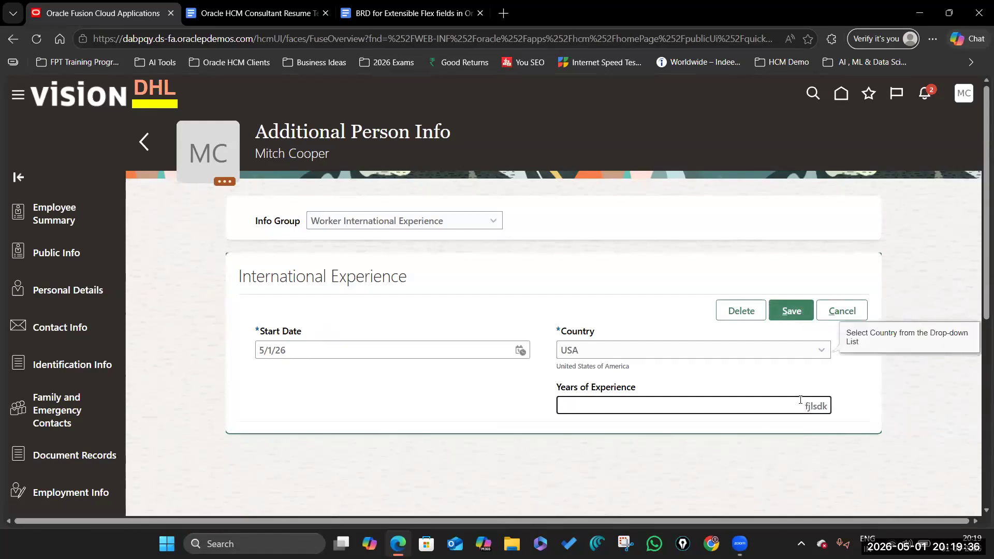
drag(781, 410, 883, 413)
key(BackSpace)
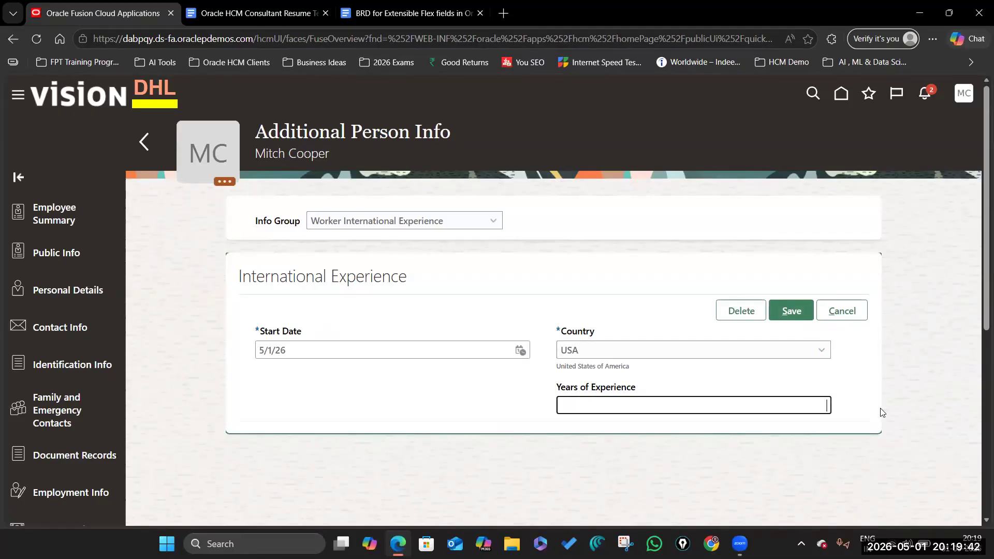
scroll(882, 413, down, 5)
scroll(883, 412, up, 5)
click(799, 310)
double_click(794, 402)
text(10)
click(791, 311)
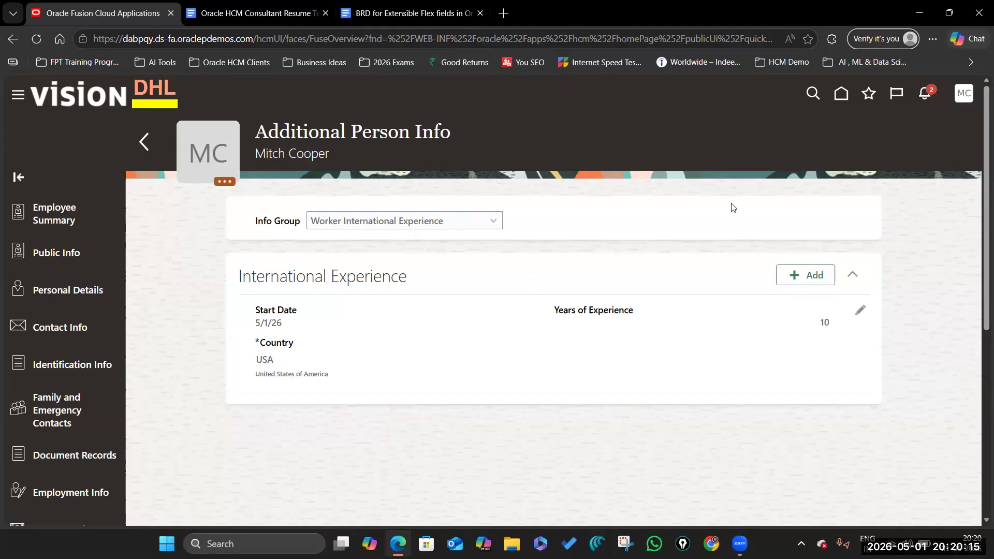
Step: Return to the home page and open the Personal Information app on the Me tab
scroll(676, 307, down, 5)
scroll(673, 308, up, 5)
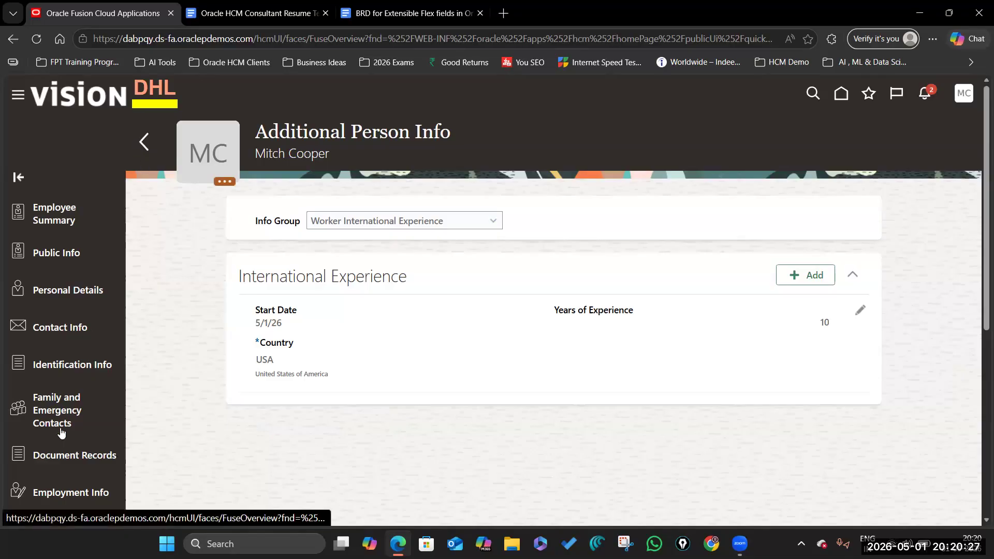
scroll(58, 251, down, 5)
scroll(58, 254, down, 2)
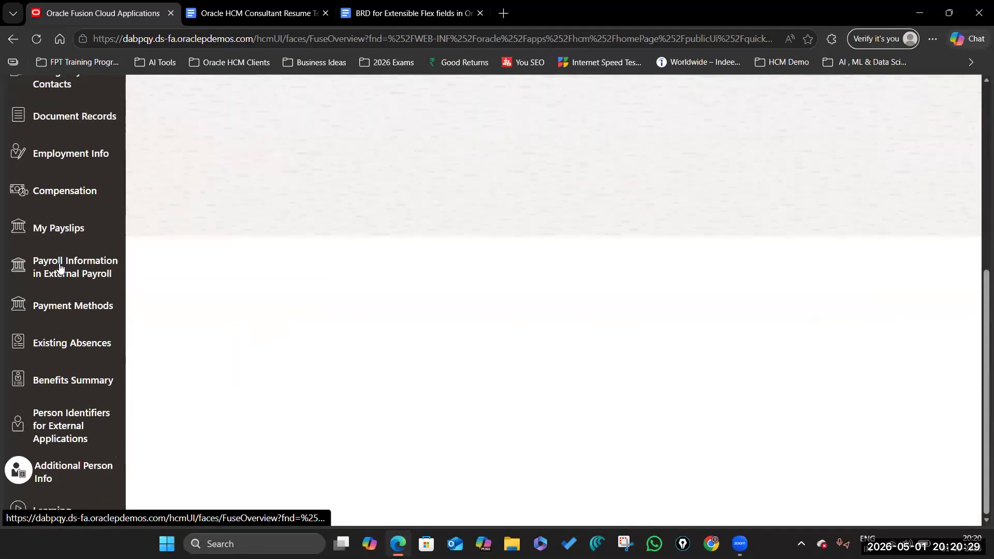
scroll(61, 264, up, 6)
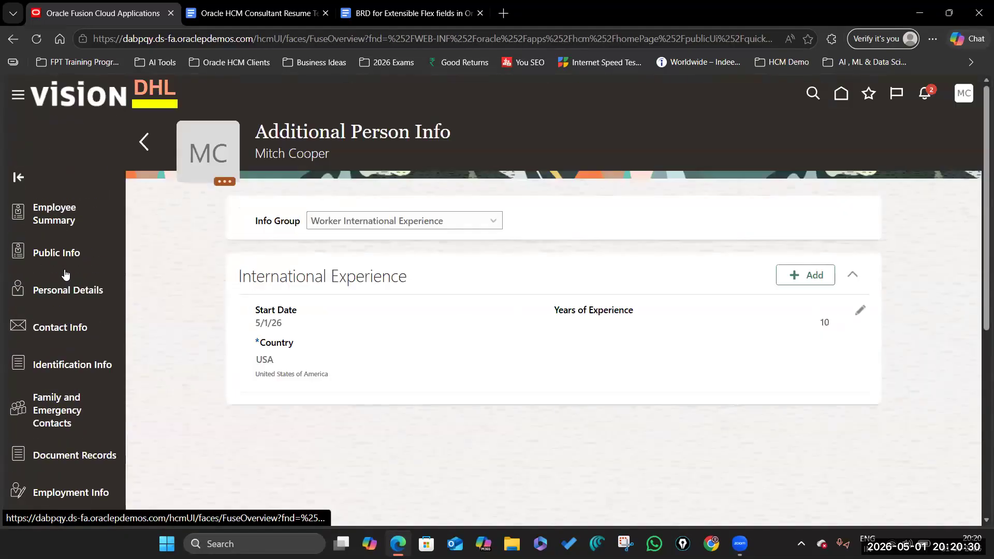
click(841, 93)
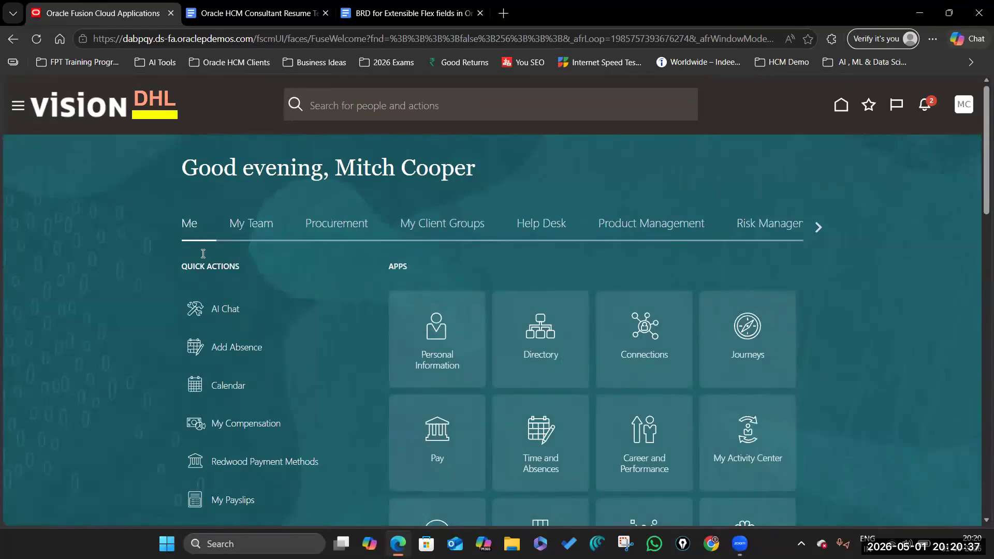
click(439, 334)
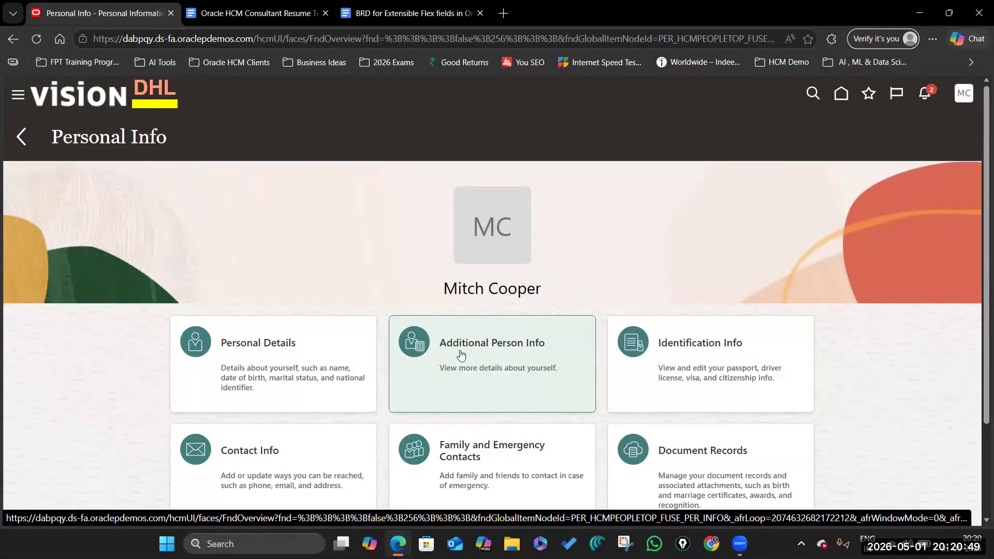
Step: Open Additional Person Info and highlight the saved USA record with 10 years
click(497, 346)
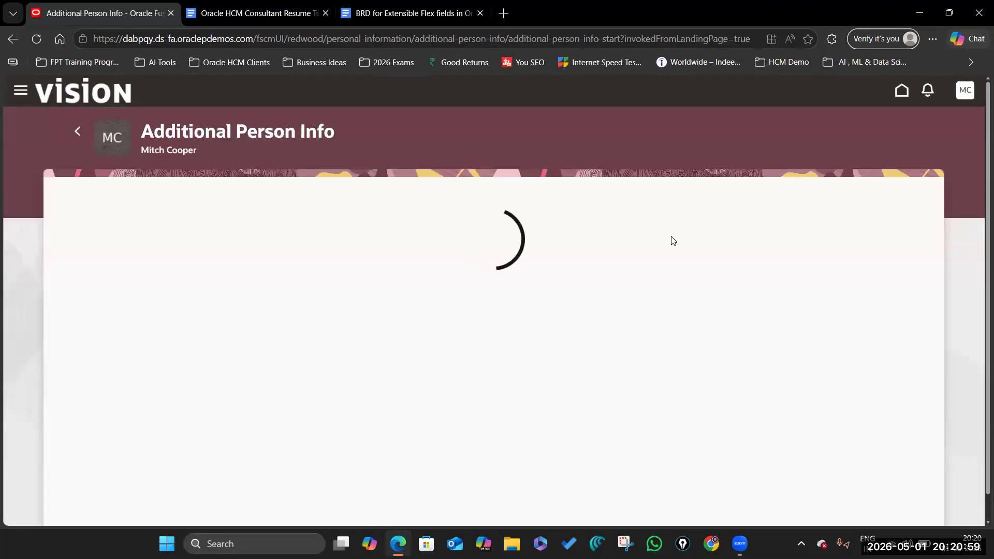
drag(143, 131, 340, 131)
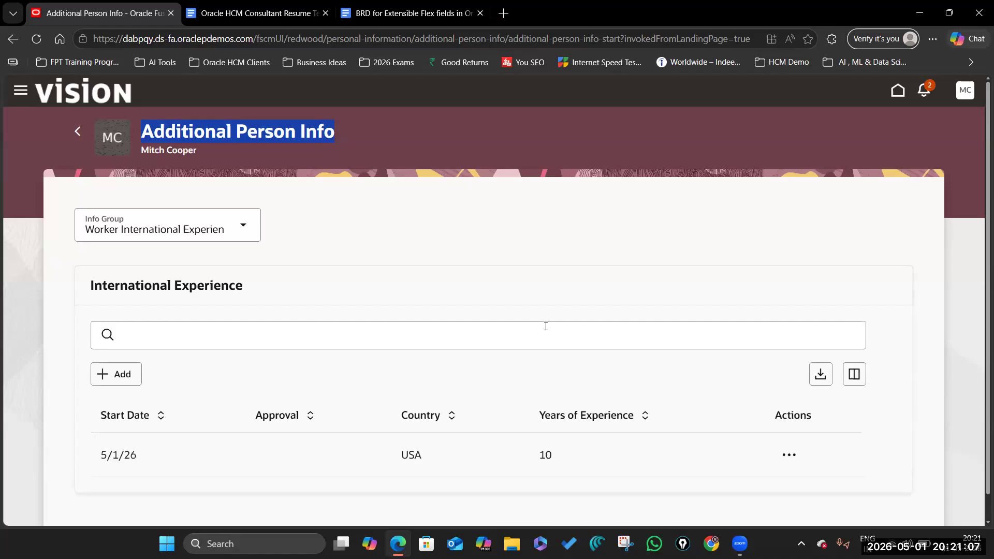
scroll(525, 335, down, 1)
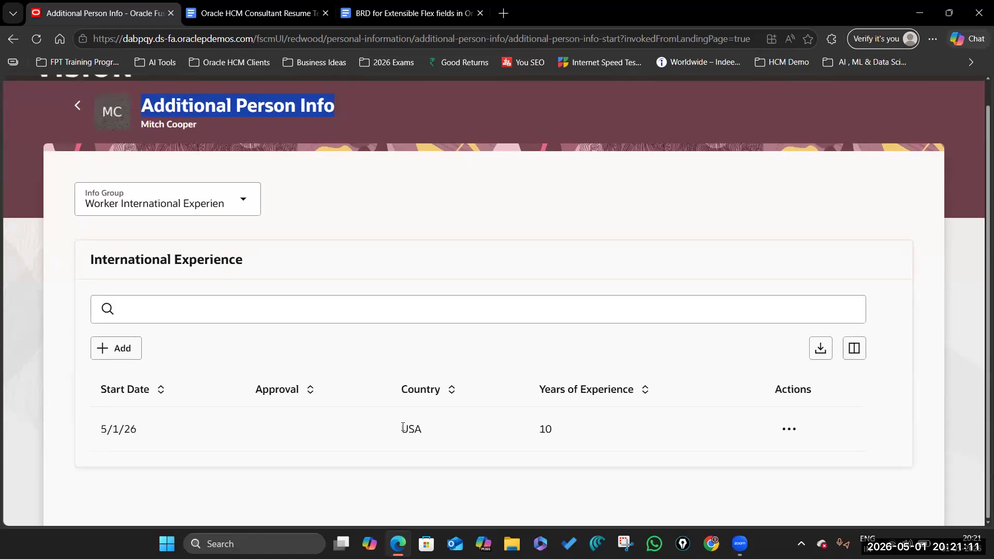
double_click(420, 429)
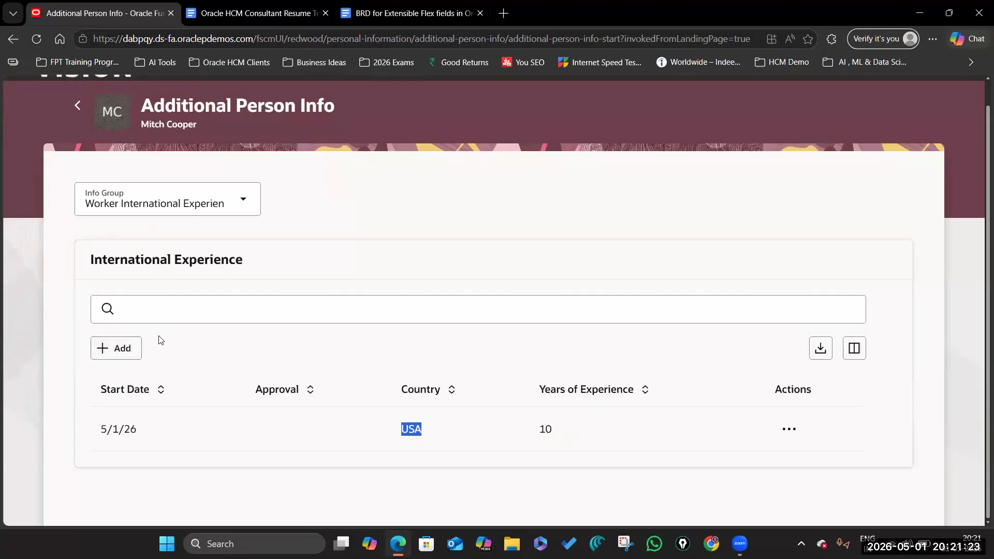
Step: Add and save a UK International Experience record with 5 years and a comment
click(105, 347)
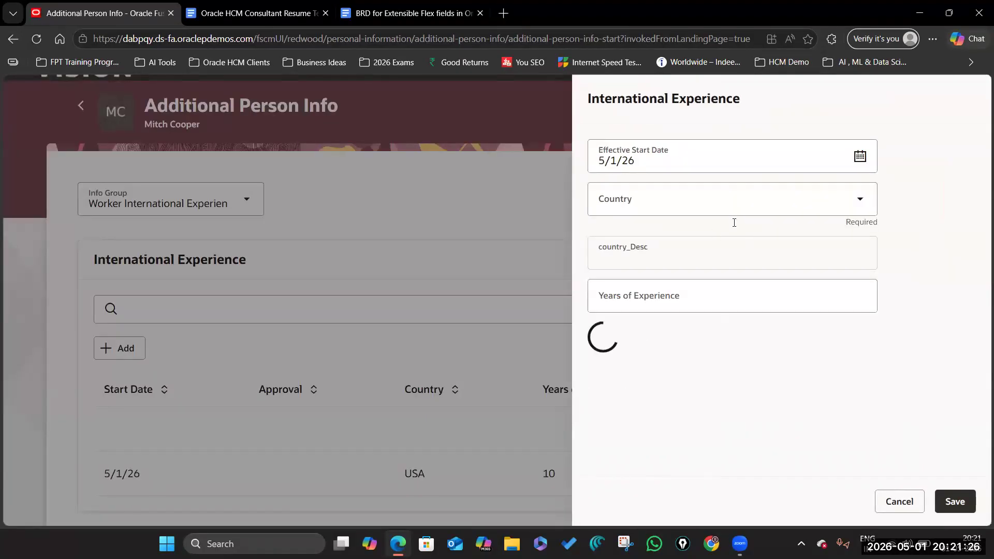
click(859, 200)
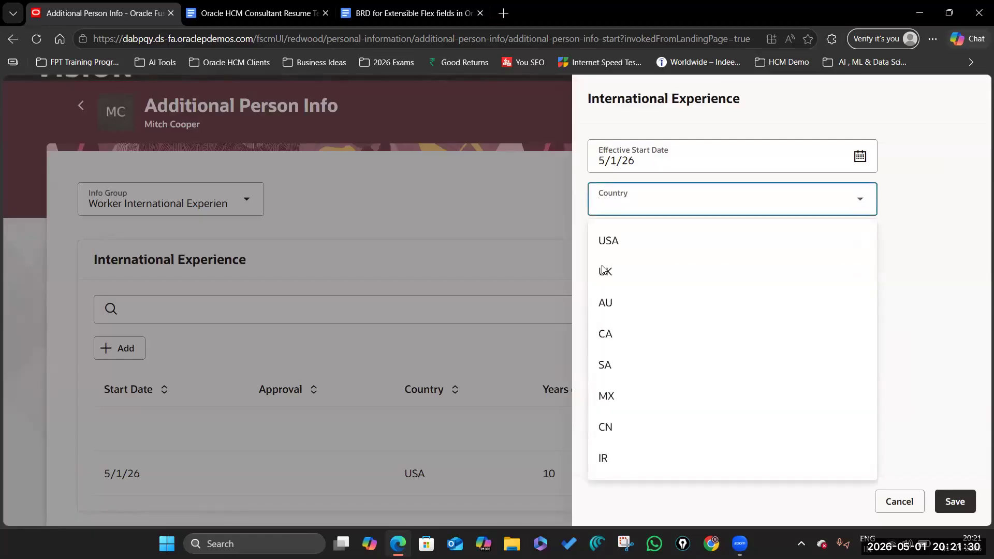
click(617, 275)
click(623, 290)
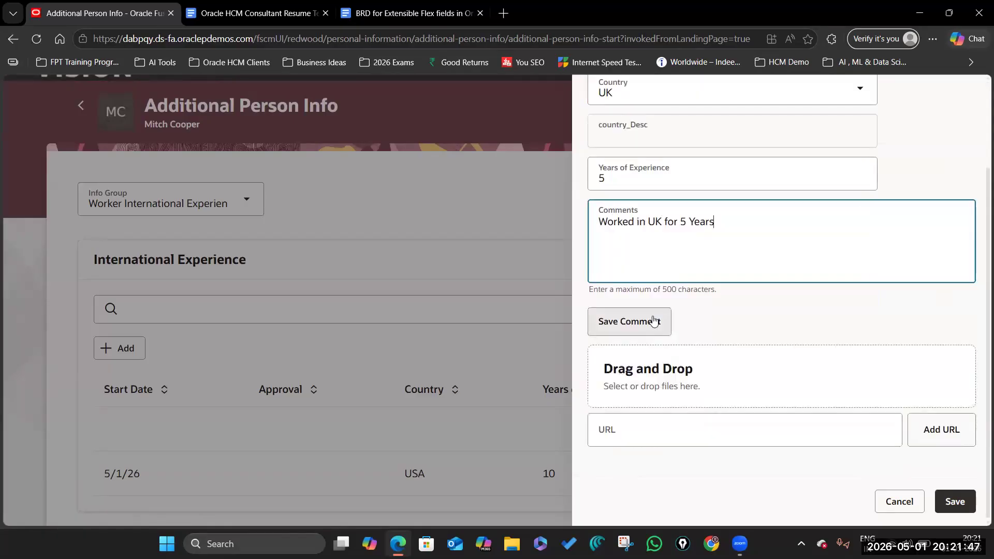
click(638, 325)
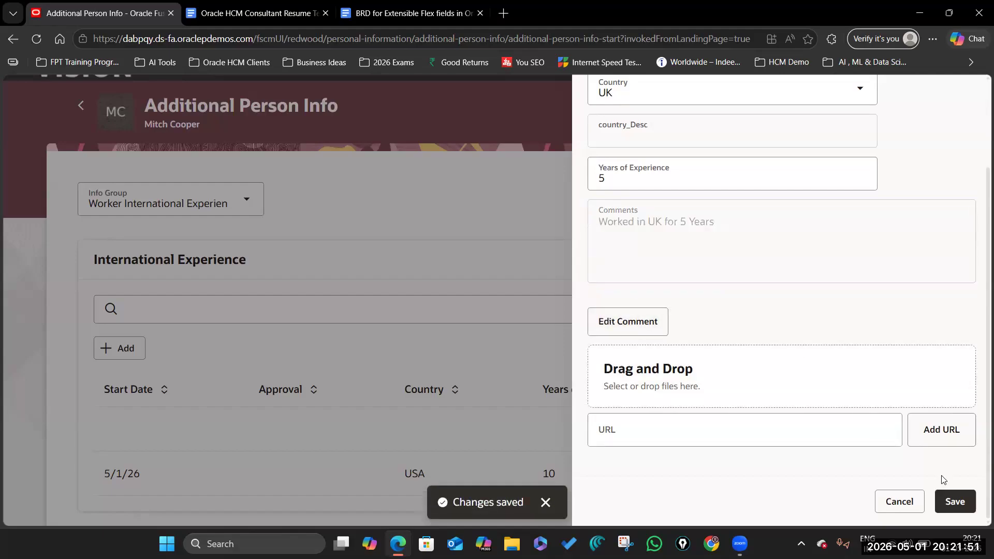
click(955, 502)
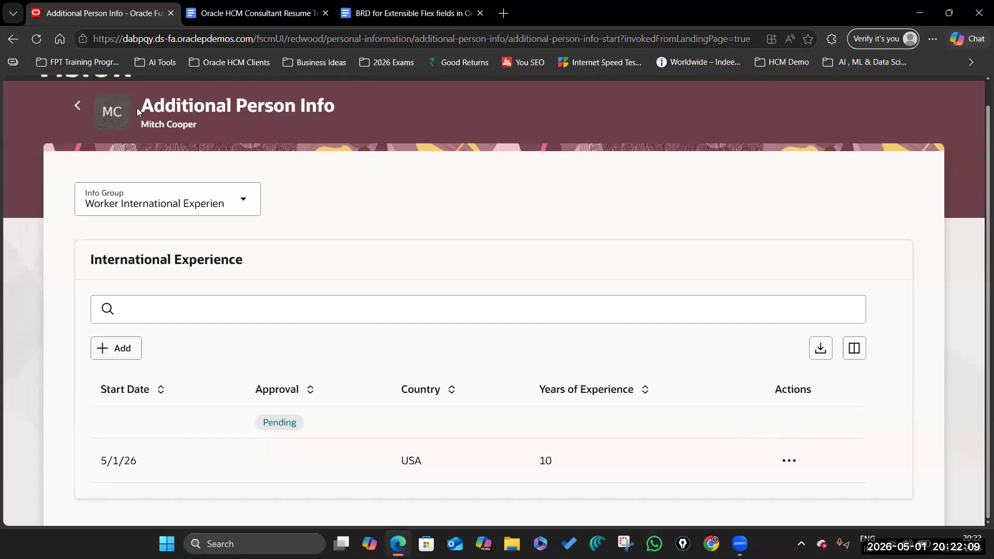
Step: Check the Pending record's status, confirming it was submitted for approval
drag(139, 105, 339, 105)
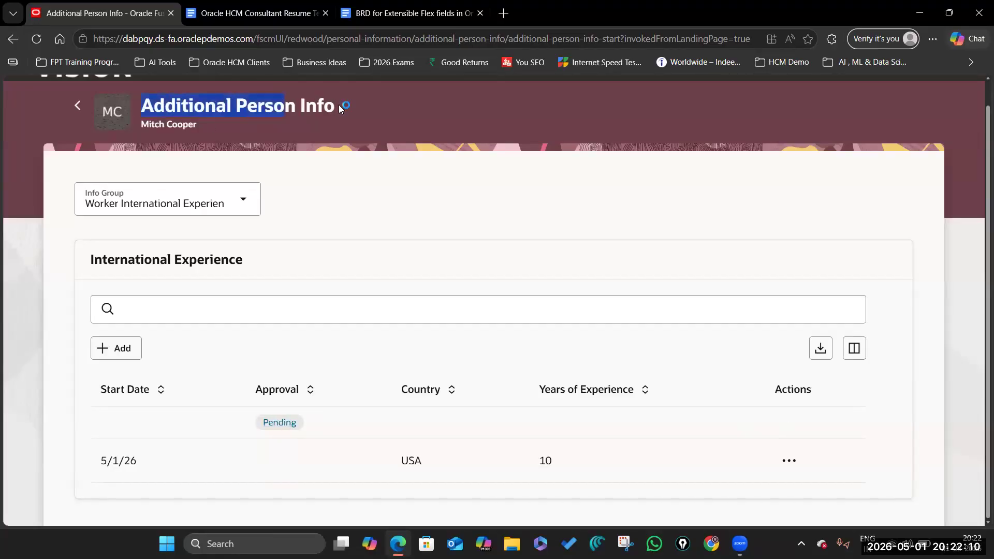
click(274, 424)
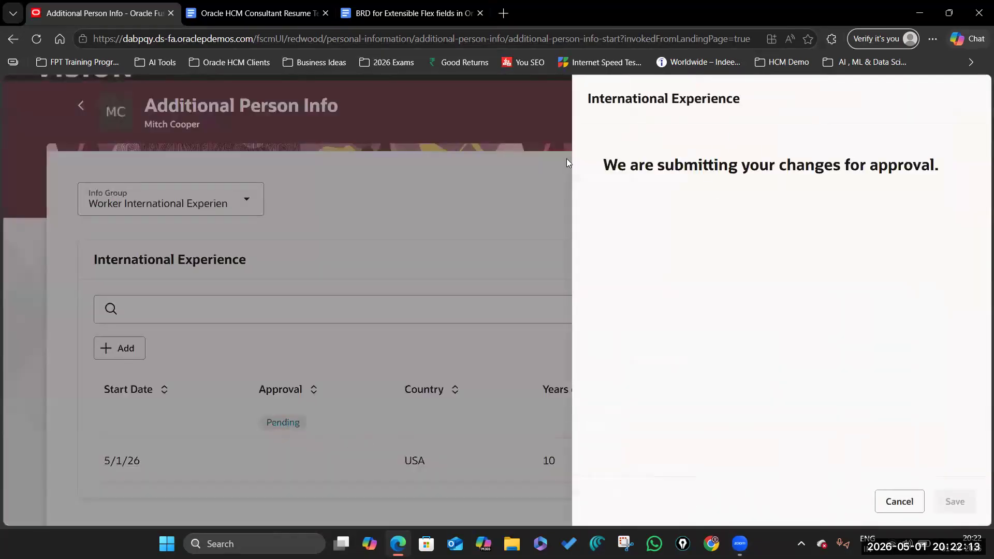
drag(603, 164, 940, 165)
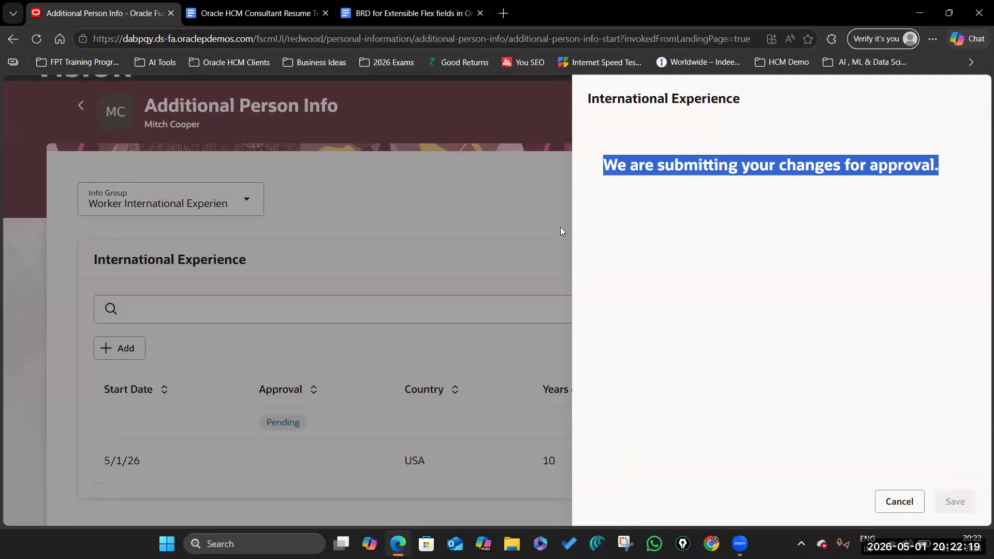
click(897, 501)
Step: Open the navigator menu and expand its Tools section
scroll(72, 179, up, 1)
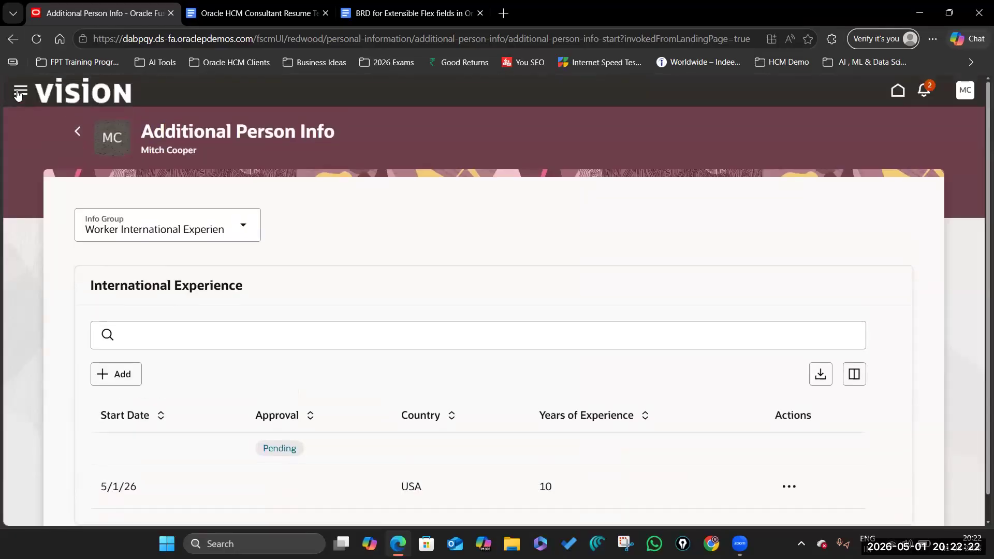
click(20, 95)
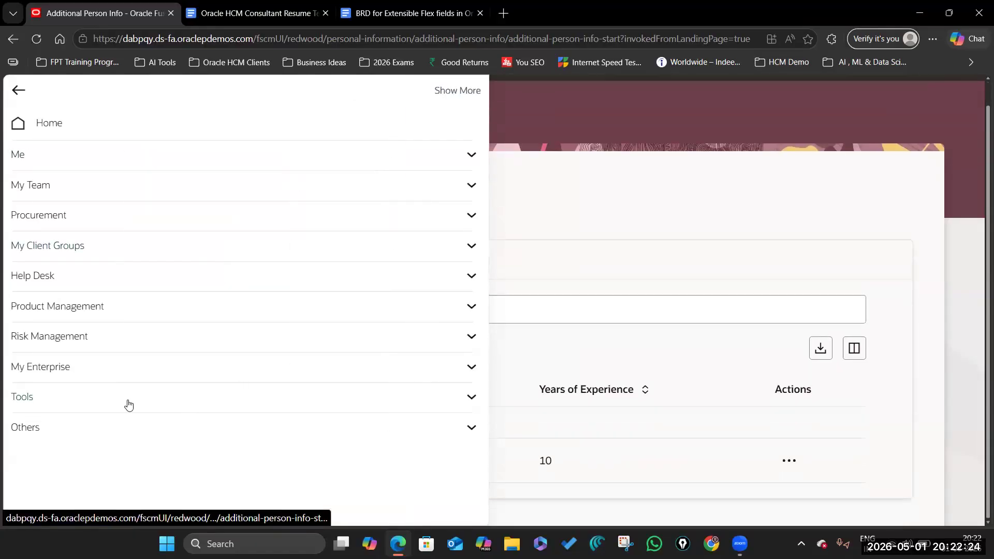
click(126, 402)
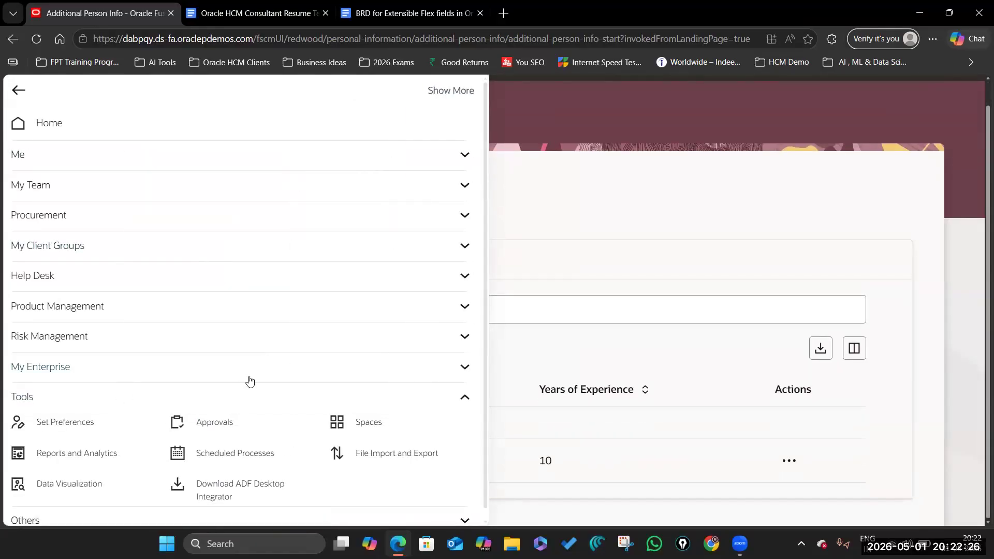
Step: Sign out and sign back in with the saved setup account, dismissing the leftover sign-in popup
click(626, 237)
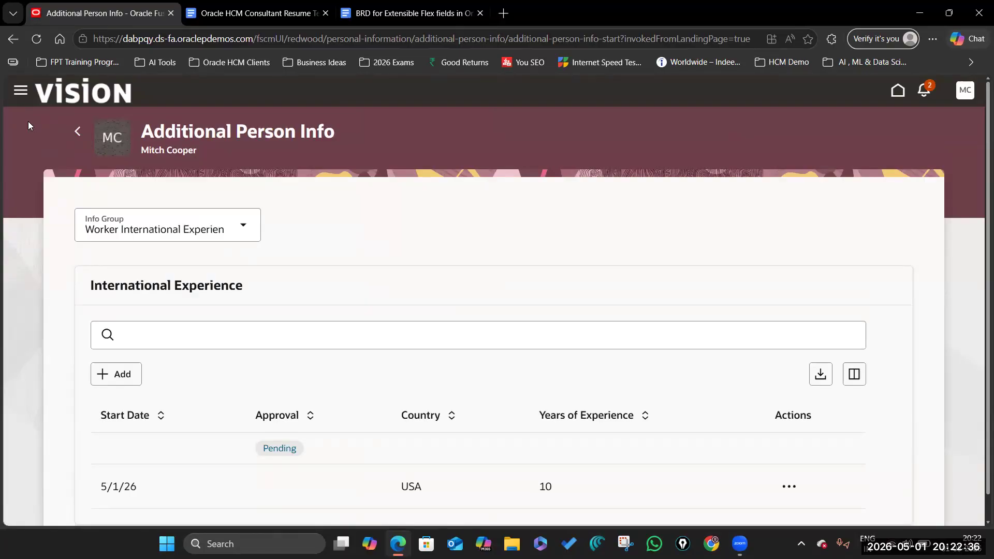
click(960, 91)
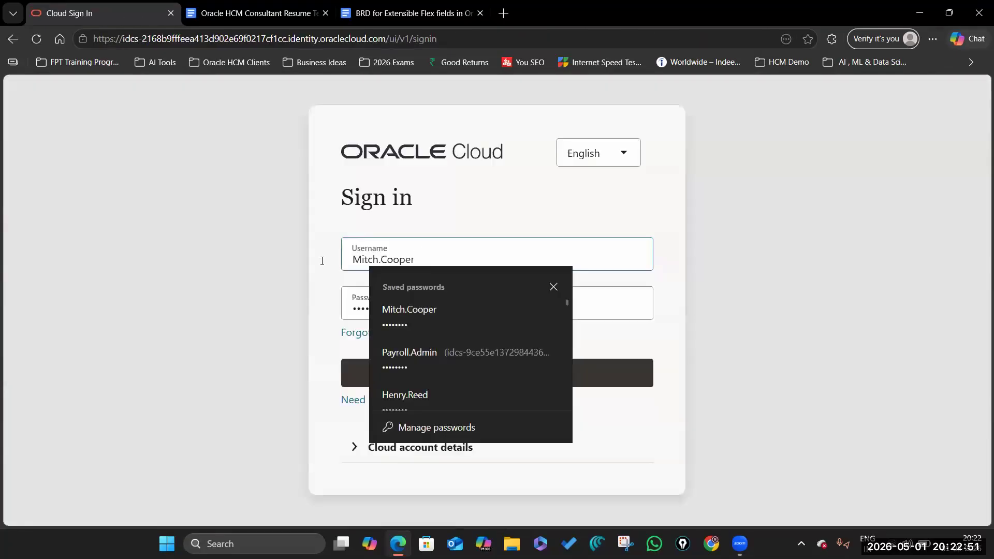
key(ctrl+a)
key(BackSpace)
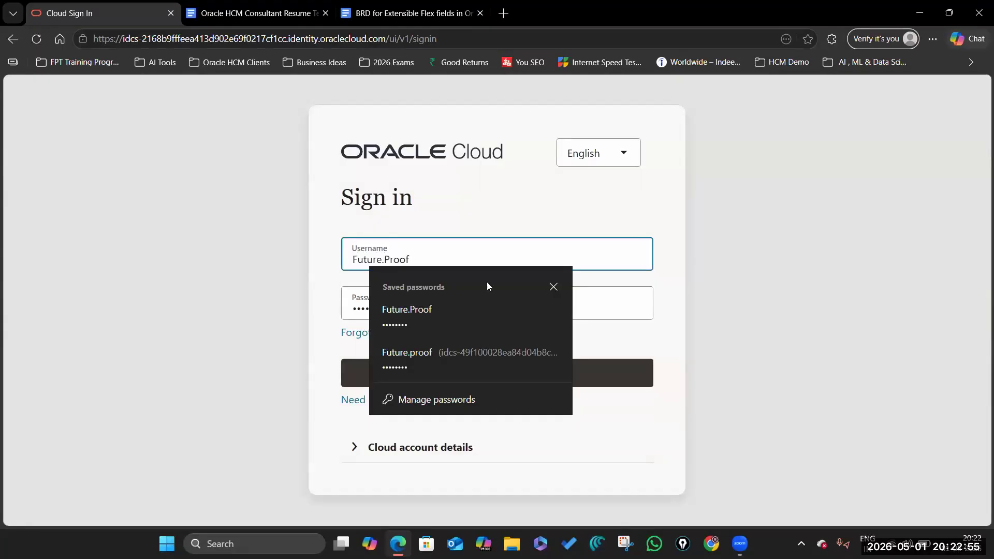
click(553, 286)
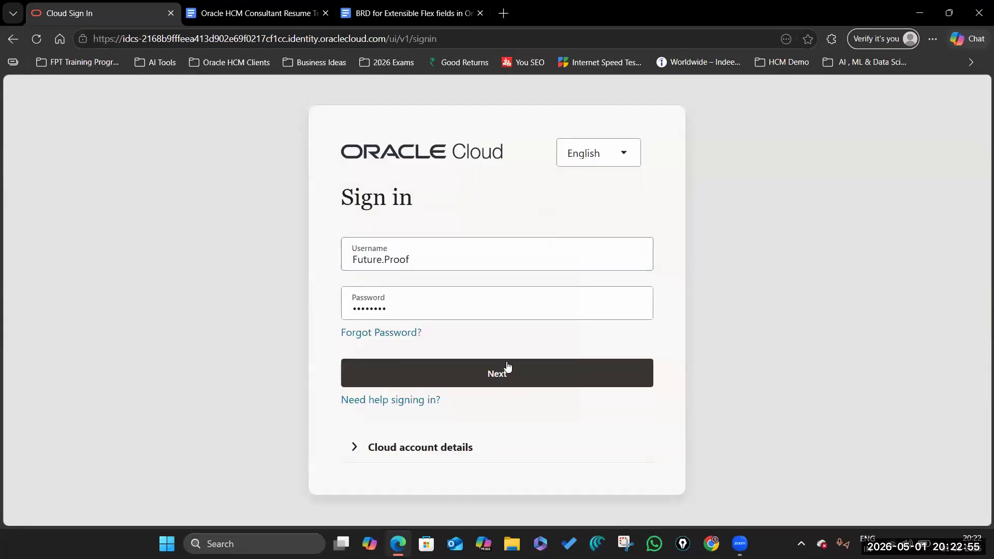
click(496, 378)
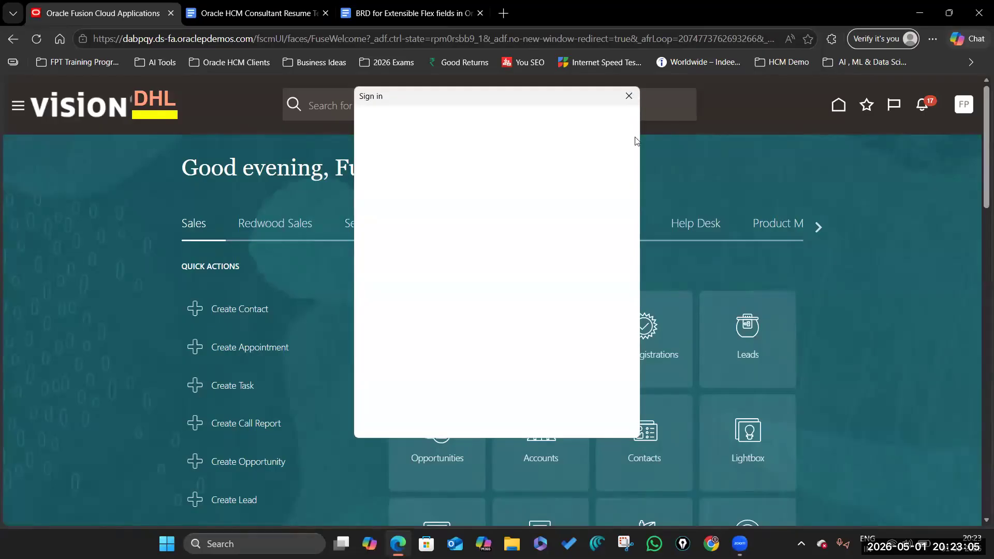
click(628, 97)
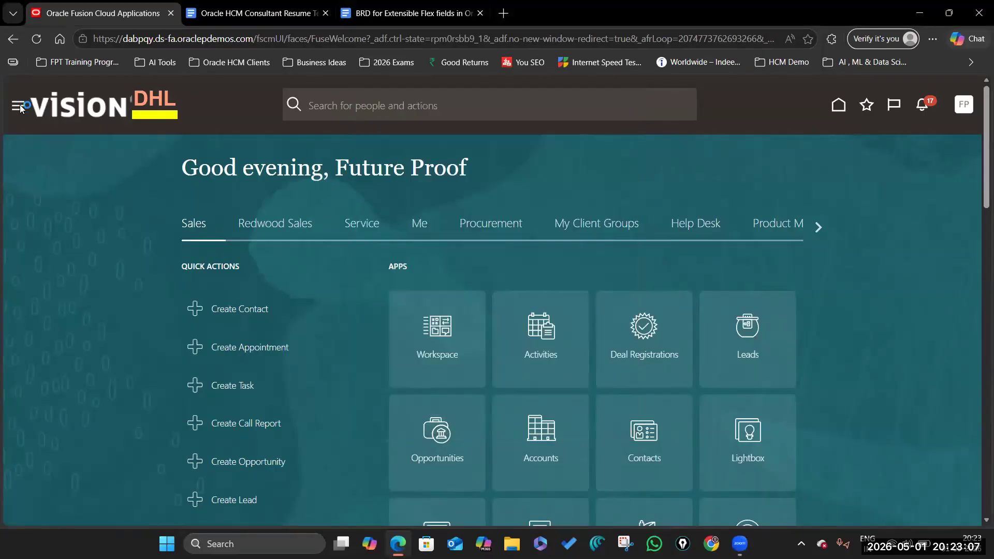
Step: Show Completed transactions, widen the Process Name column, and highlight Change Personal Information
click(628, 97)
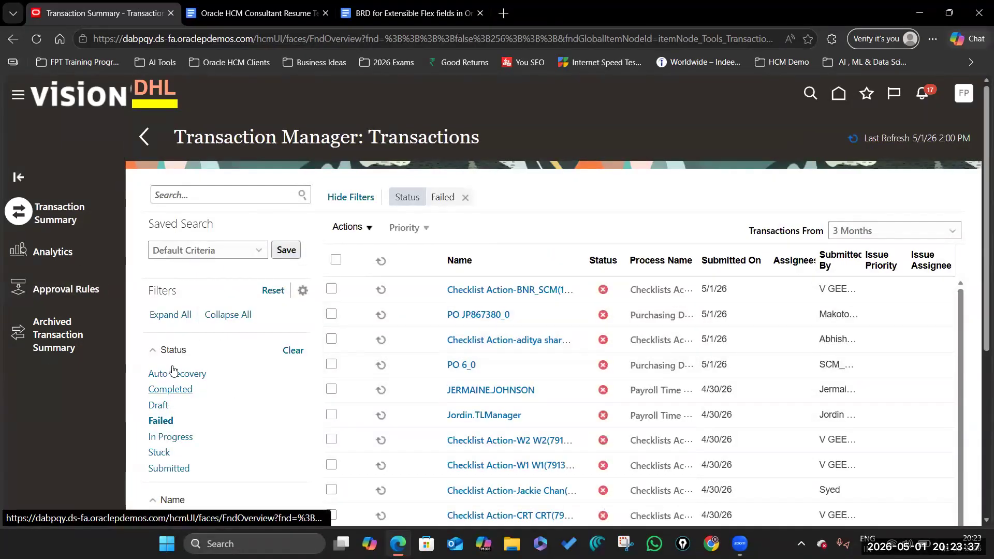
click(171, 389)
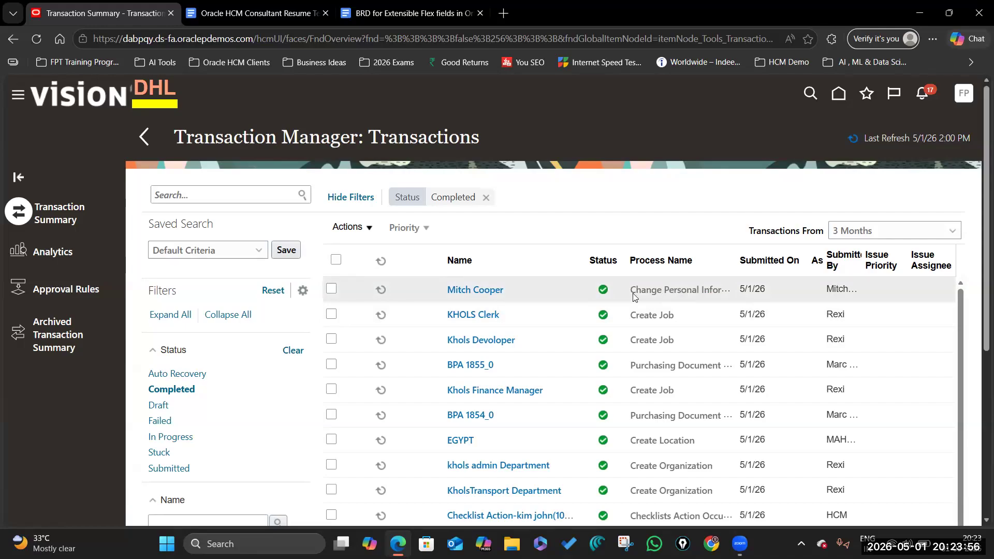
drag(736, 253, 780, 253)
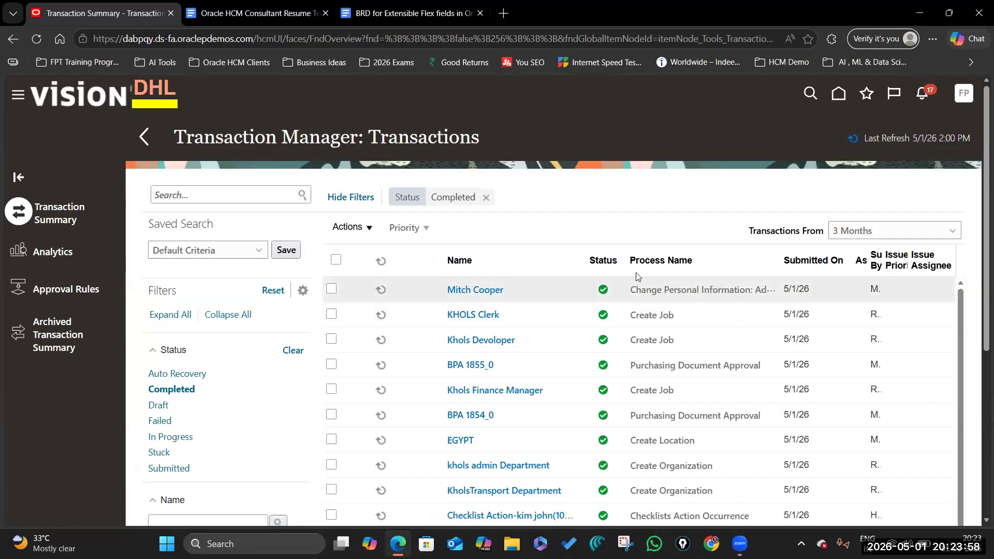
drag(633, 290, 750, 290)
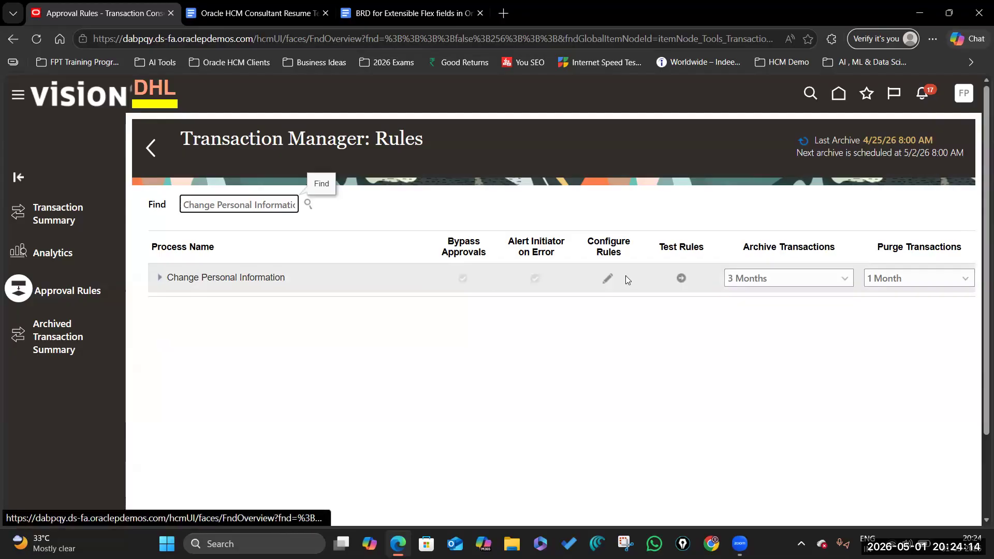
Step: Leave its approval rules unsaved and tick Bypass Approvals on the Change Personal Information row
click(608, 279)
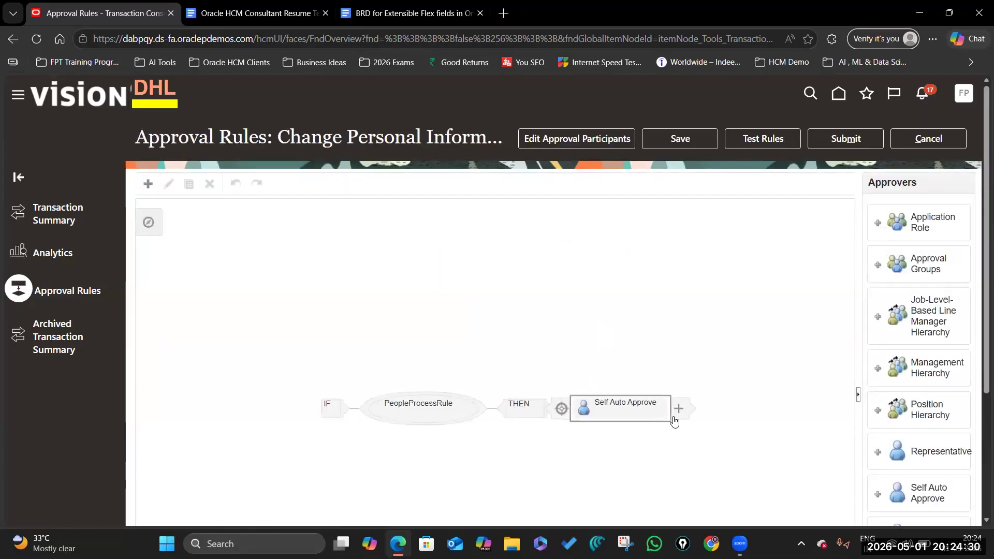
click(957, 139)
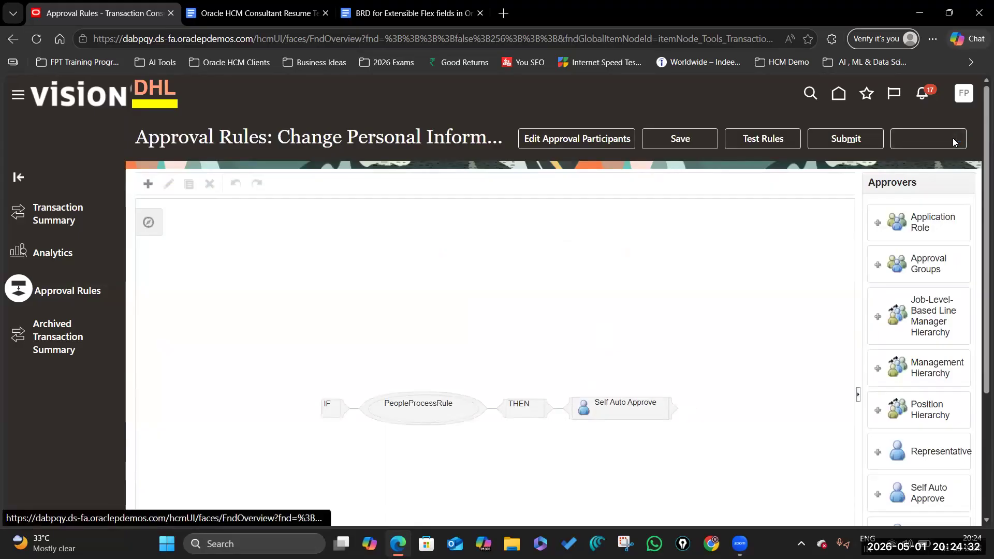
click(647, 323)
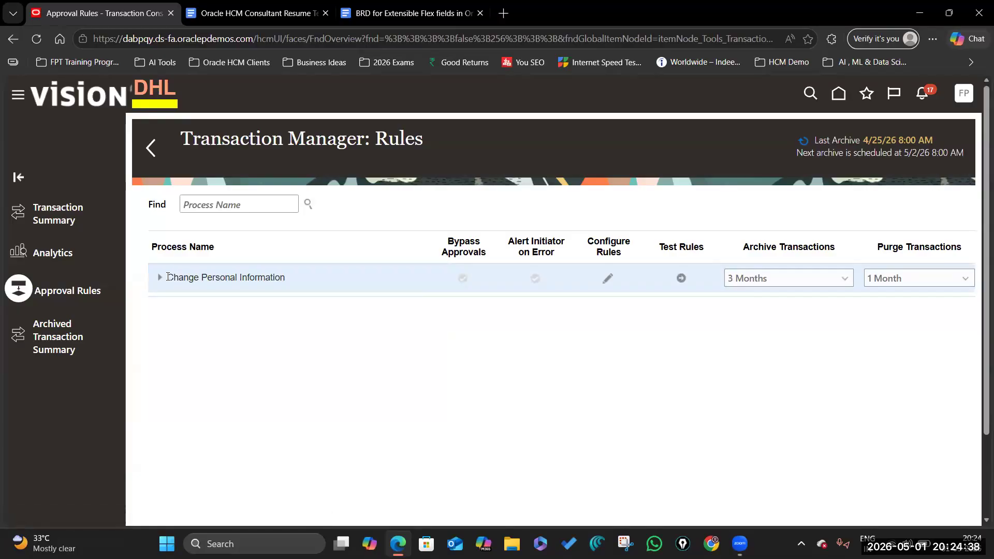
click(463, 279)
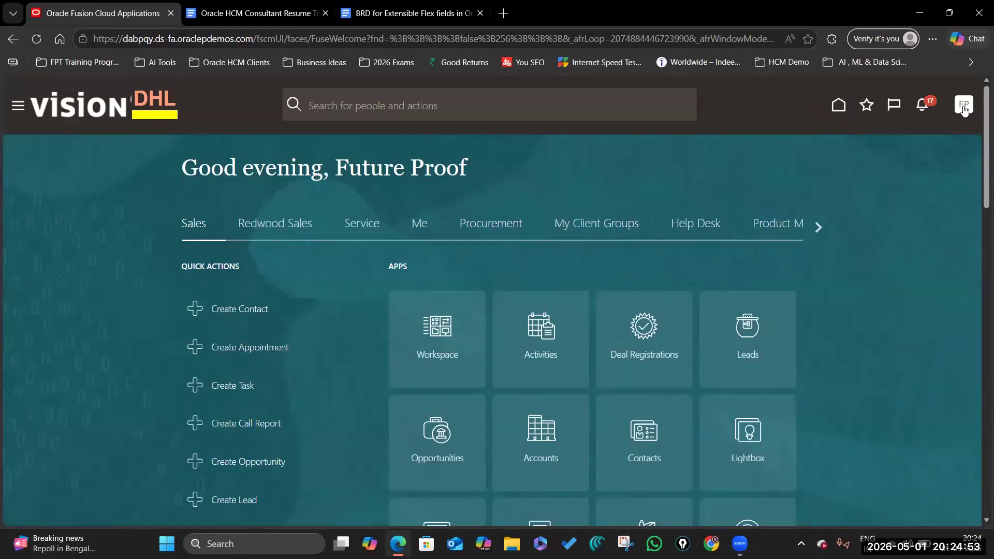
Step: Sign out and, as the employee, open Additional Person Info under Personal Information
click(964, 106)
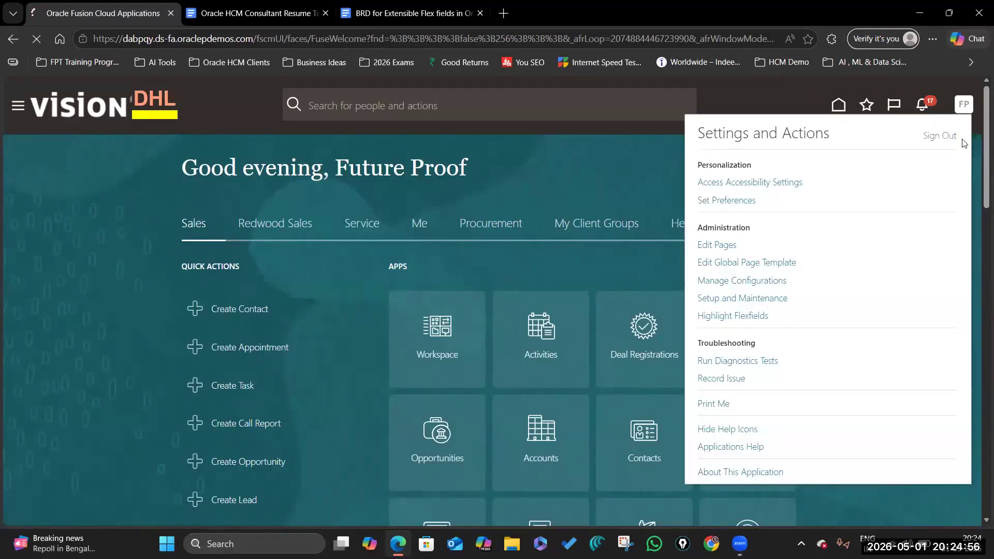
click(941, 136)
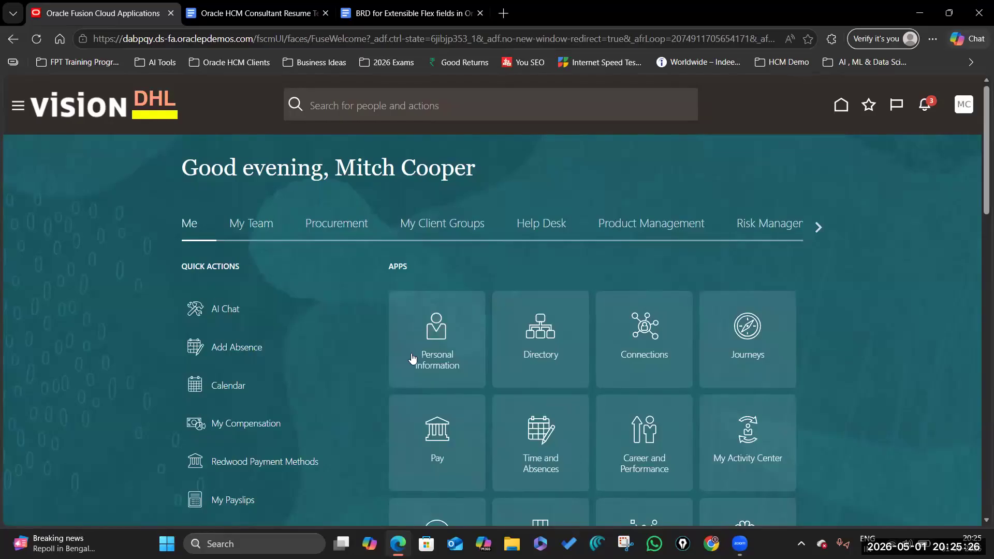
click(435, 333)
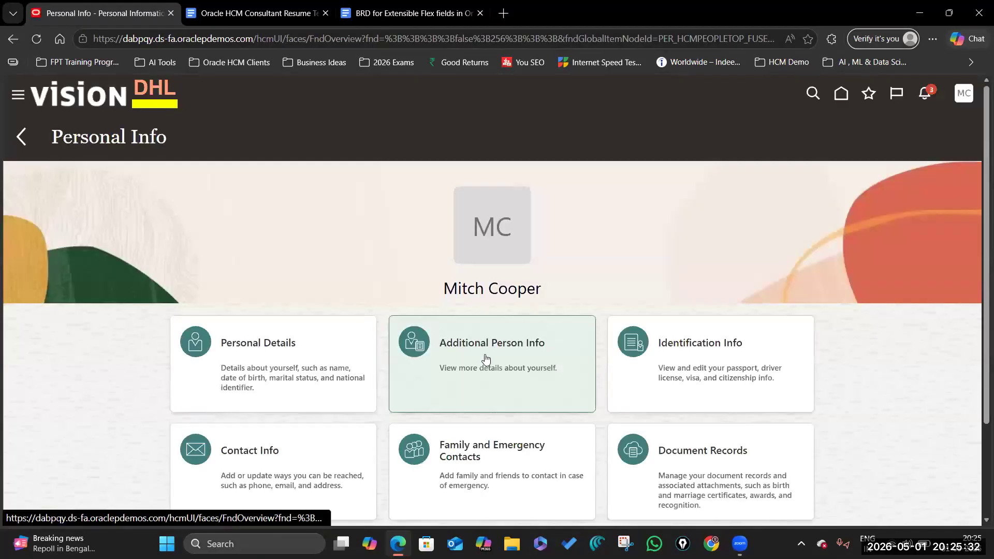
click(486, 357)
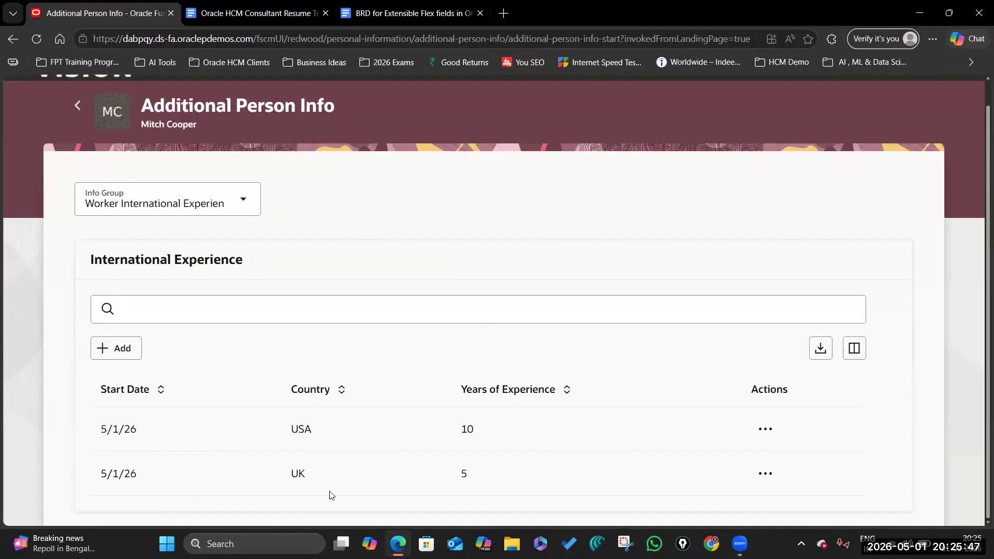
Step: Inspect the UK 5-year International Experience entry and its Actions menu without deleting it
double_click(324, 477)
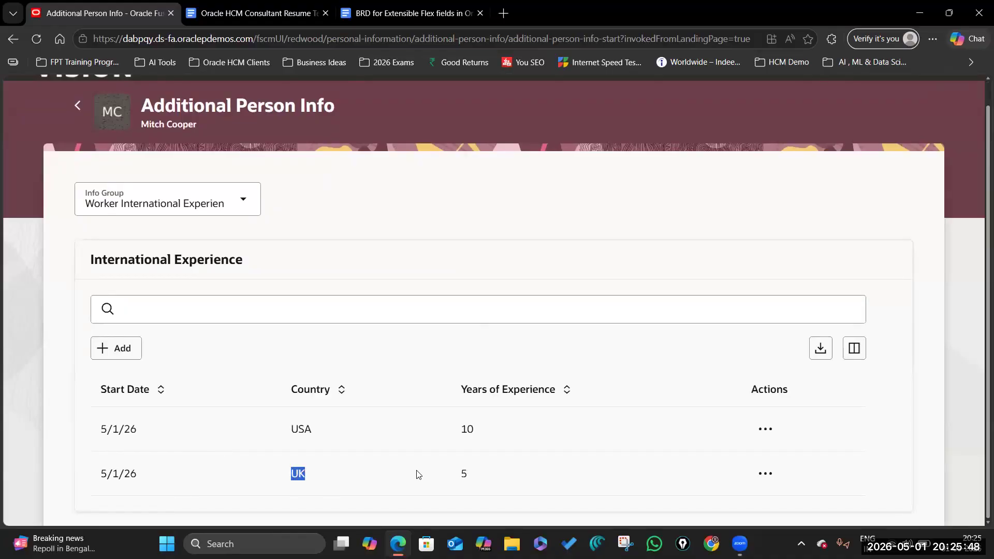
double_click(470, 479)
click(768, 474)
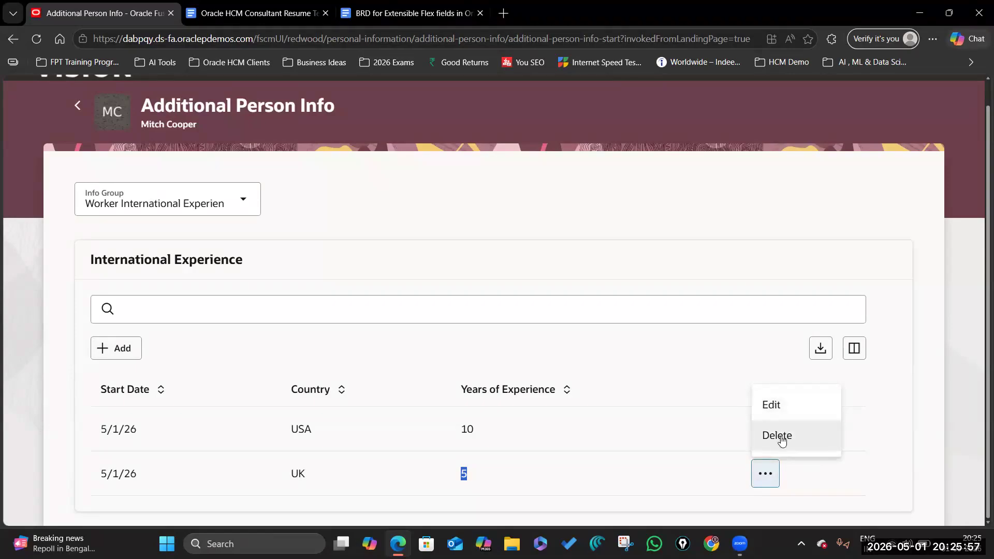
click(951, 366)
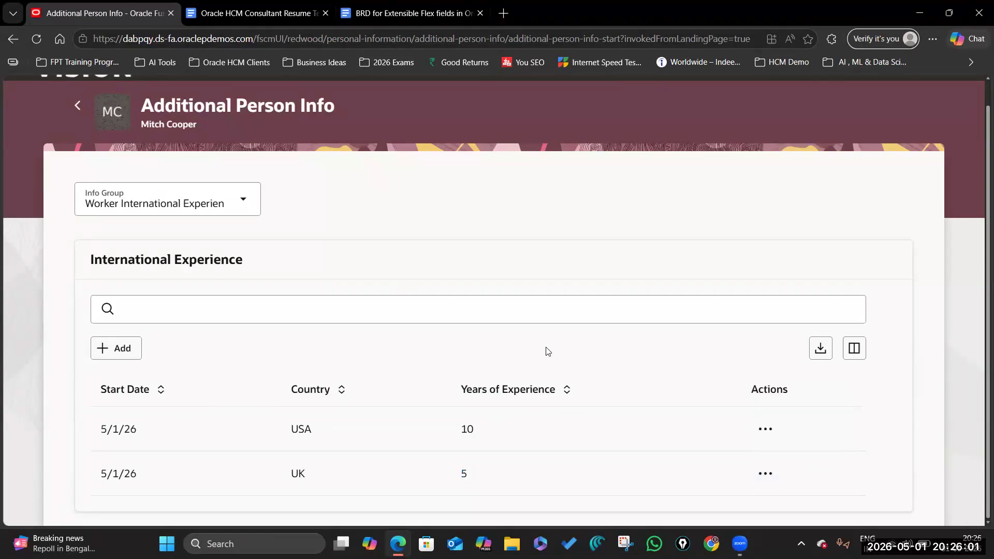
Step: Add a third International Experience row: Country AU, 5 years, starting 5/1/26
click(112, 352)
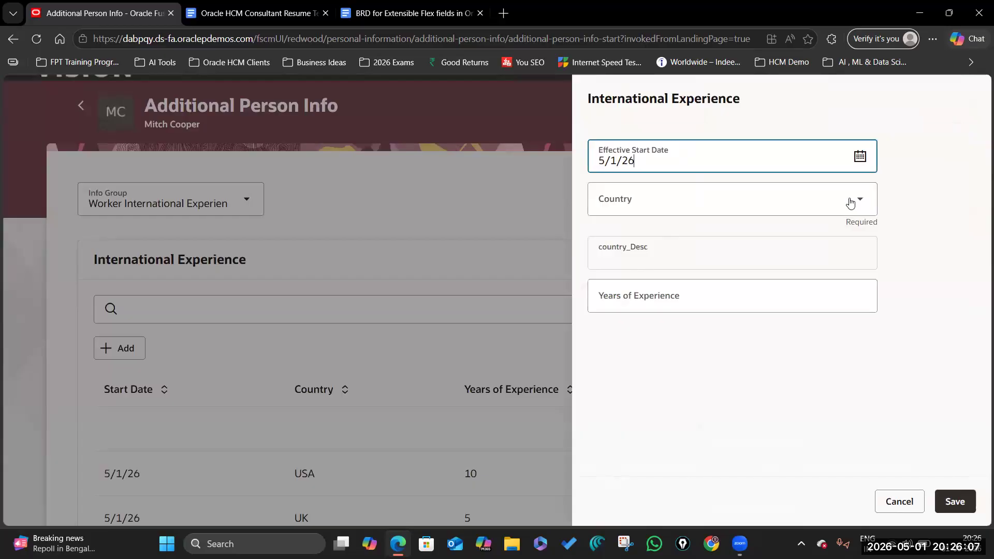
click(849, 203)
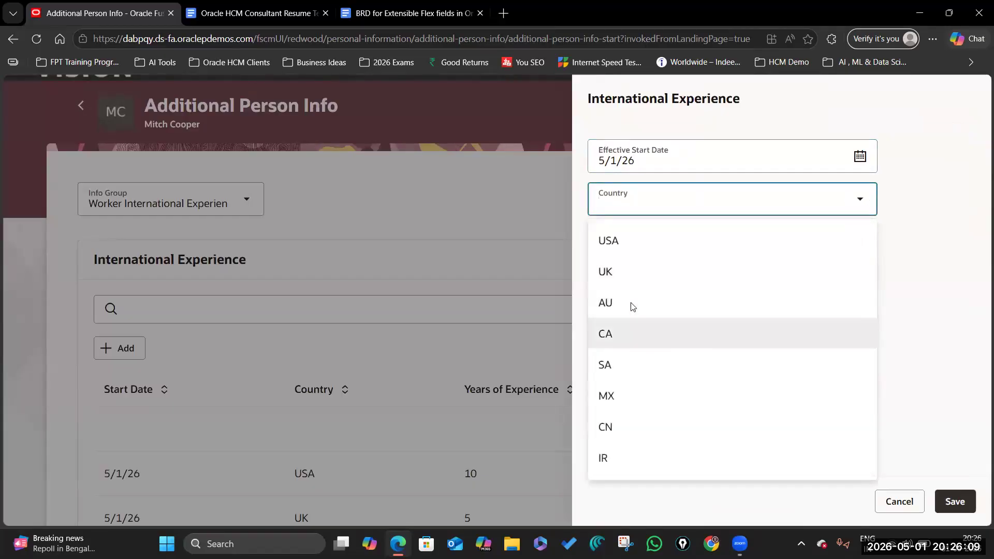
click(631, 302)
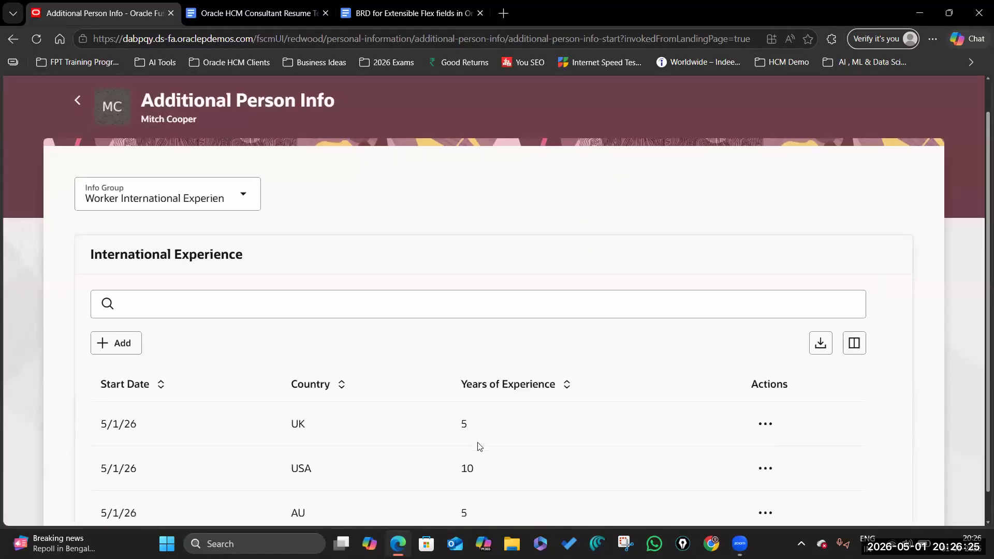
scroll(480, 446, down, 1)
drag(291, 478, 310, 479)
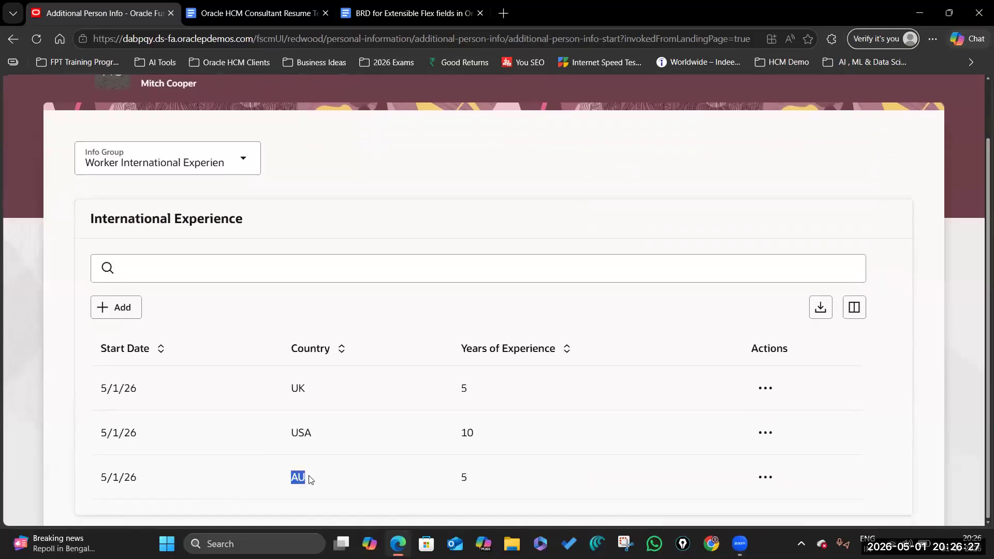
double_click(501, 477)
click(504, 169)
scroll(285, 275, up, 2)
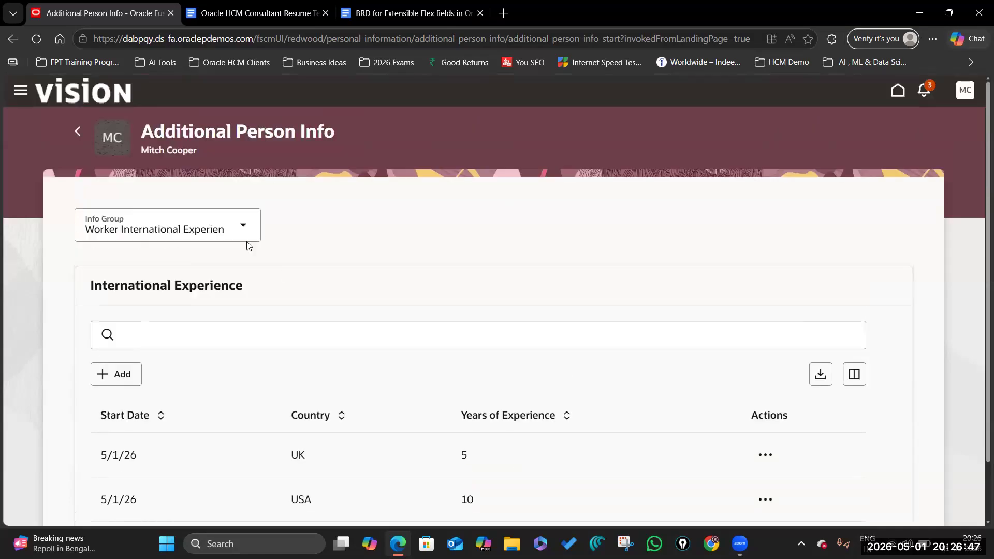
scroll(266, 246, down, 2)
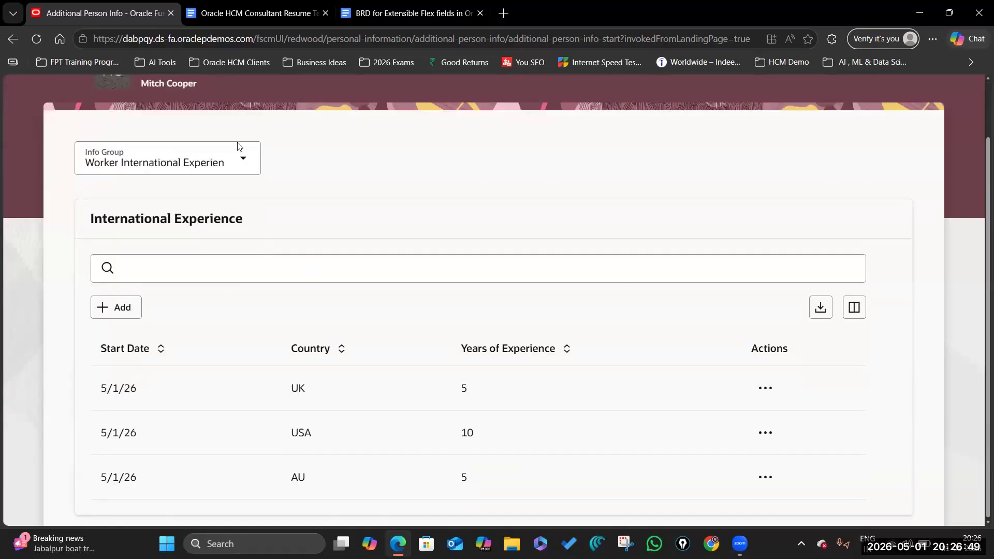
scroll(244, 154, up, 2)
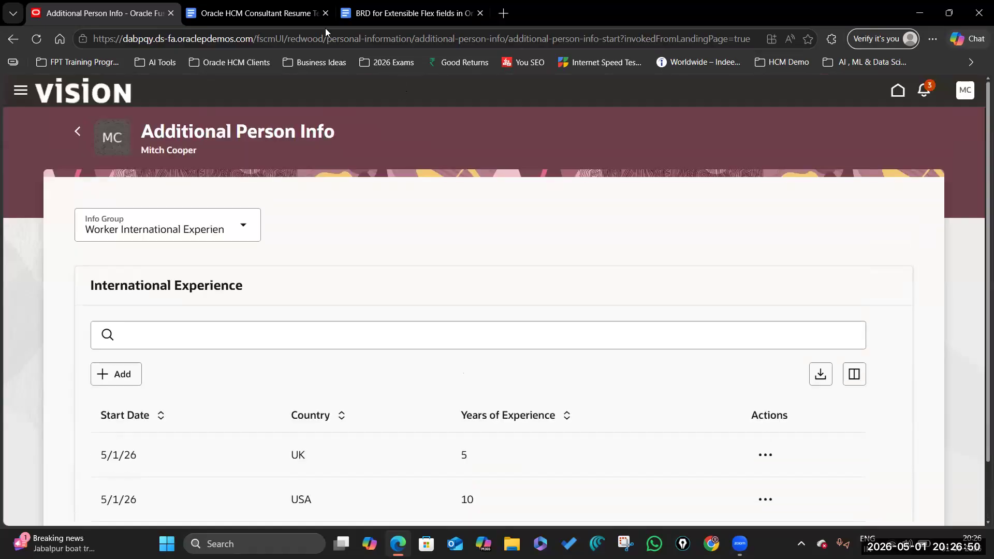
Step: Read the BRD's section 5 Segment Specifications table, then return to the Oracle tab
click(413, 16)
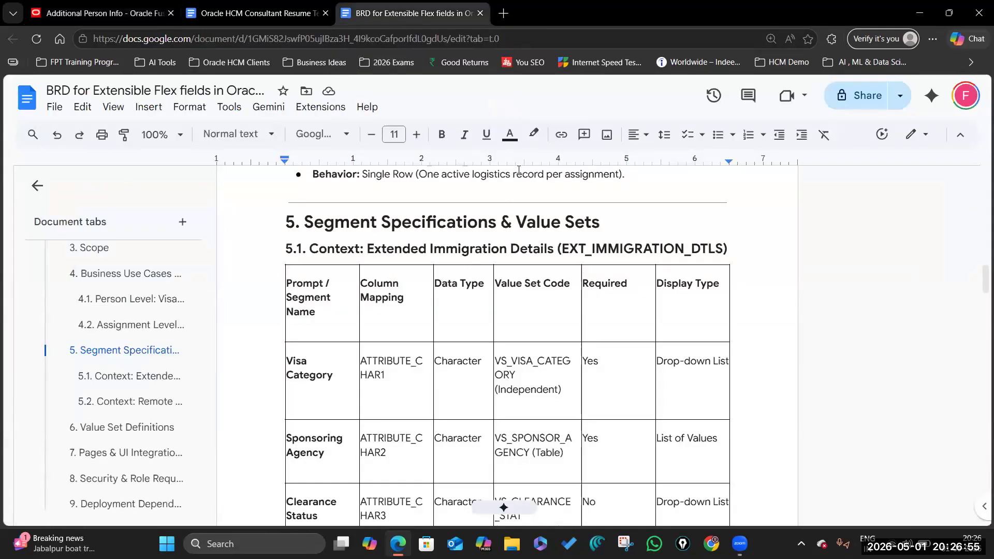
scroll(531, 173, down, 4)
scroll(476, 300, up, 4)
scroll(404, 323, down, 3)
scroll(405, 323, up, 6)
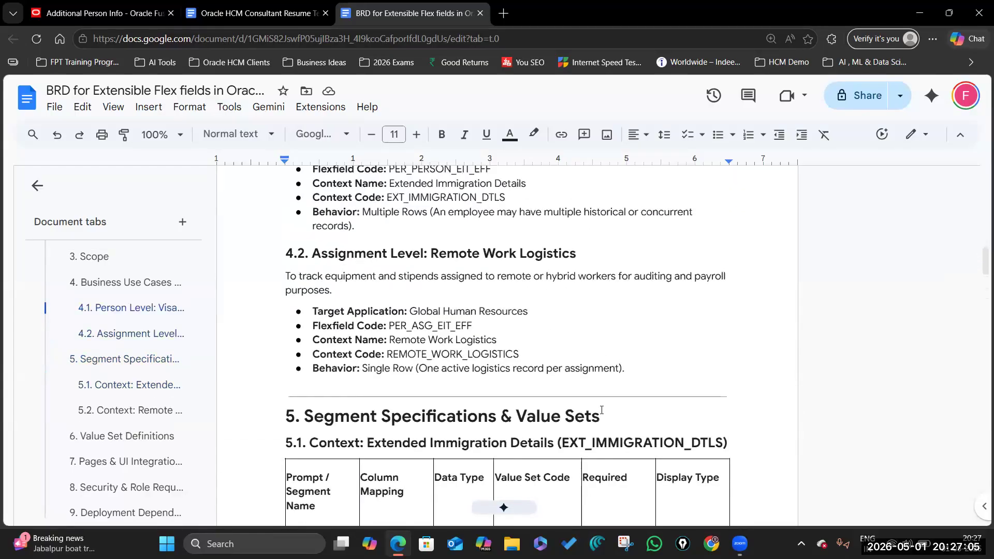
click(151, 13)
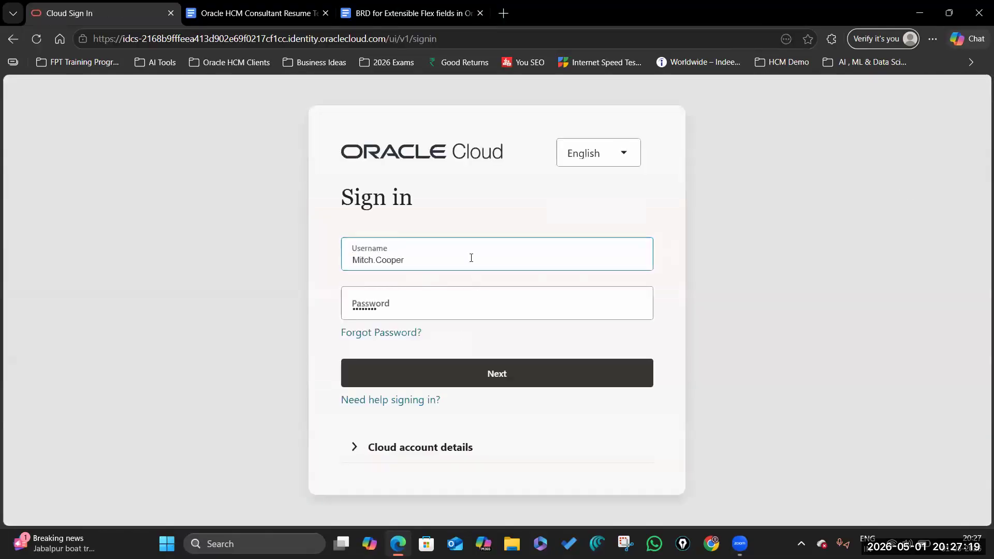
Step: Replace the prefilled username with the setup account's username and submit the sign-in
click(471, 258)
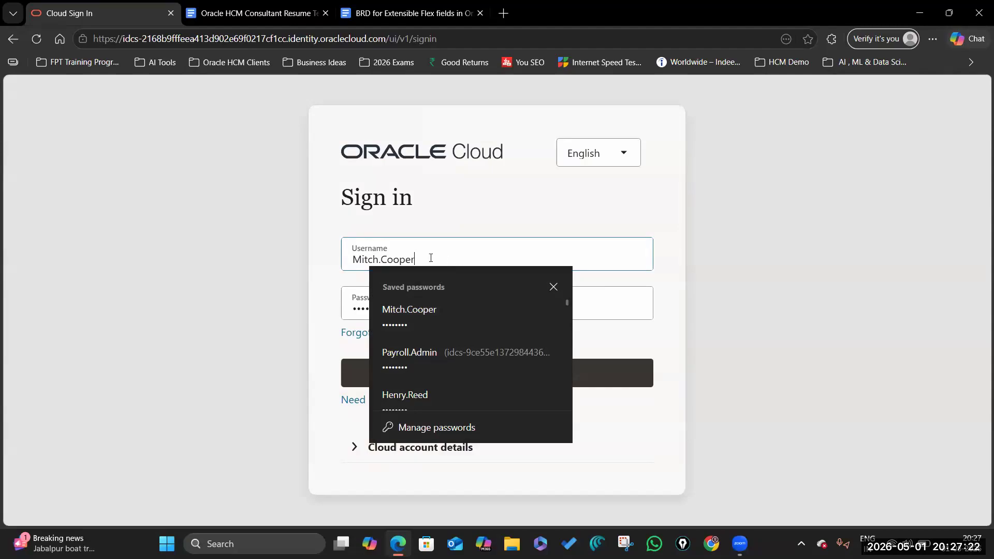
double_click(356, 257)
key(BackSpace)
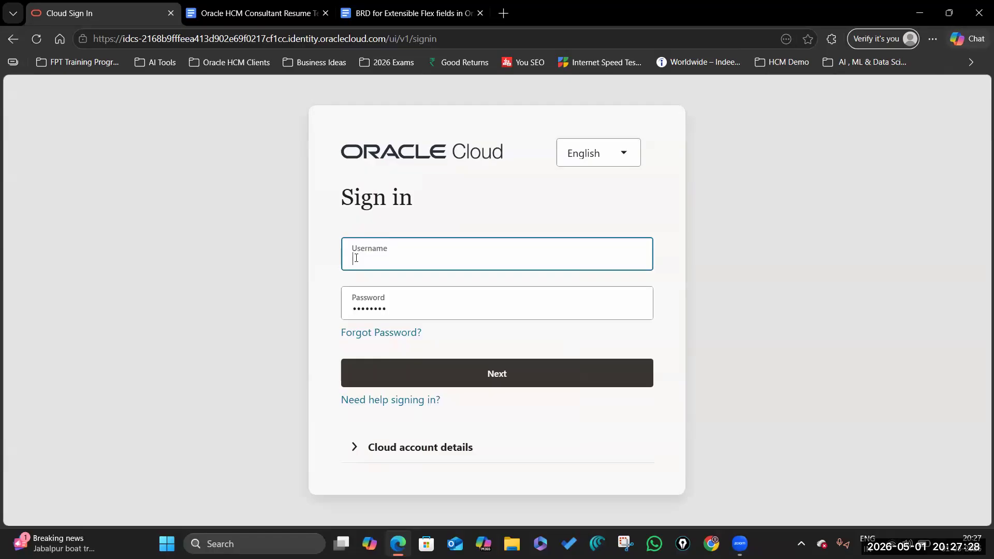
text(Future.Proof)
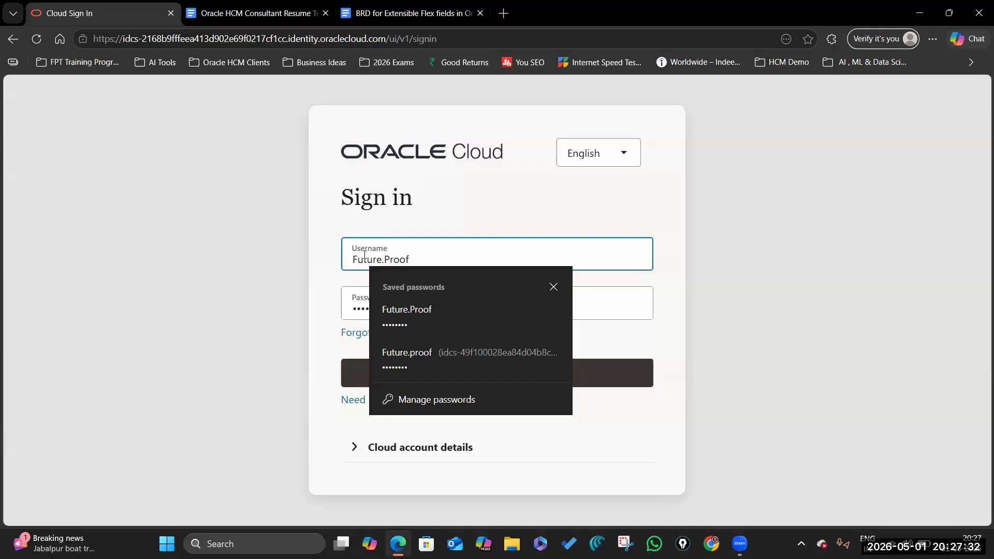
click(517, 207)
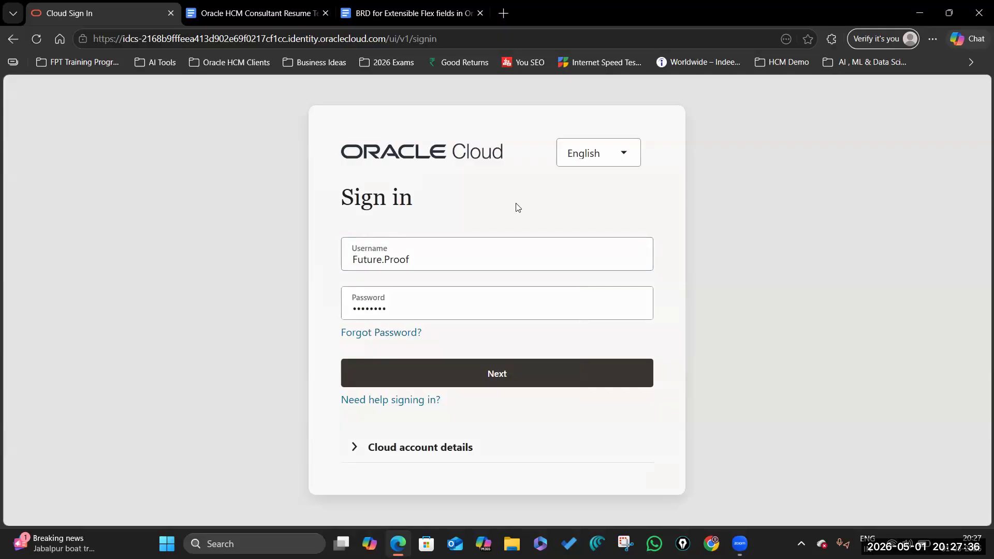
click(519, 375)
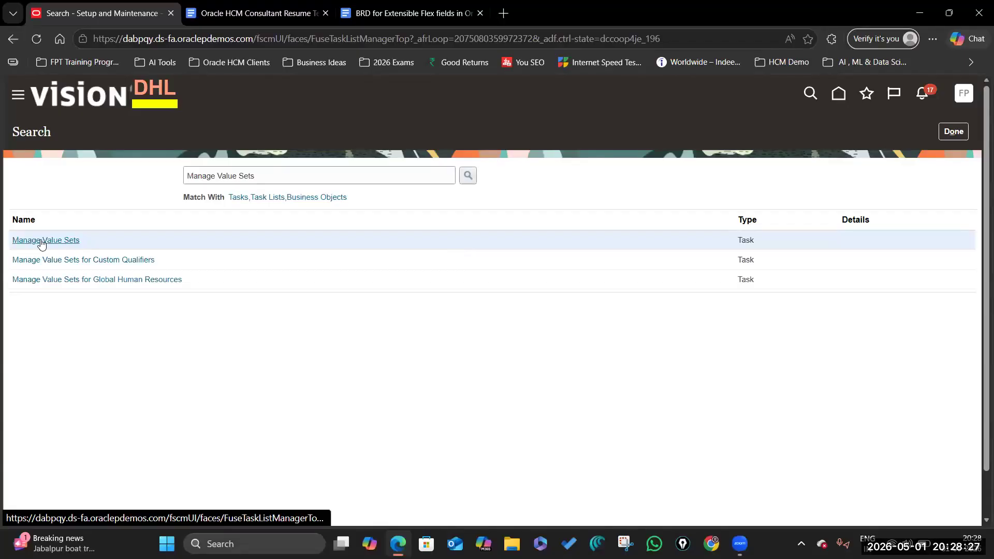
Step: Open the Manage Value Sets task, start a blank value set, and switch to the BRD
click(40, 242)
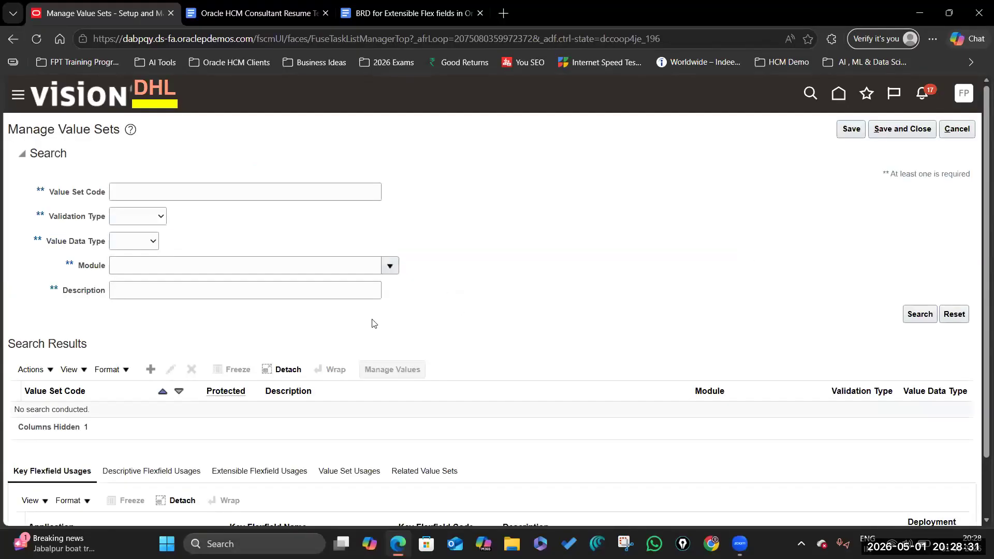
scroll(156, 315, down, 2)
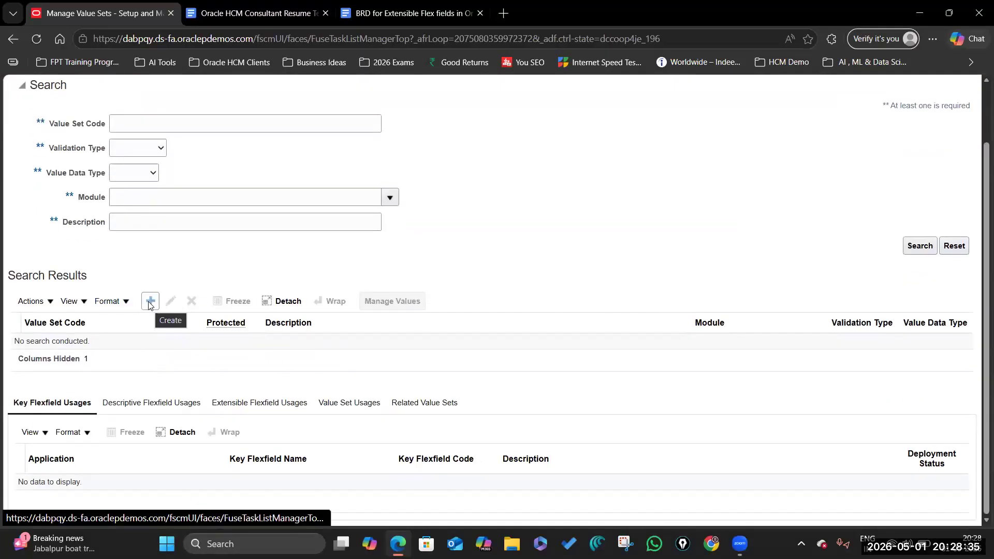
click(149, 304)
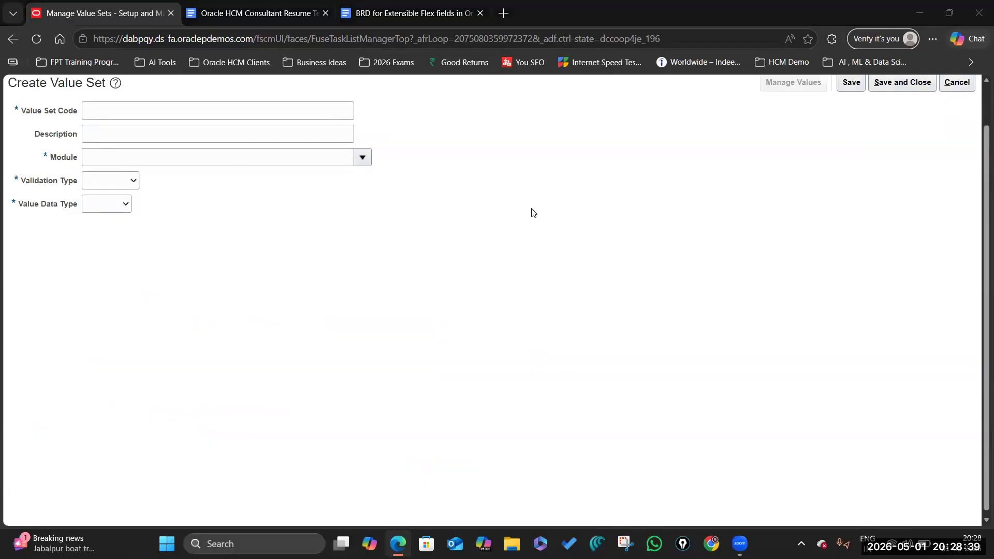
click(409, 13)
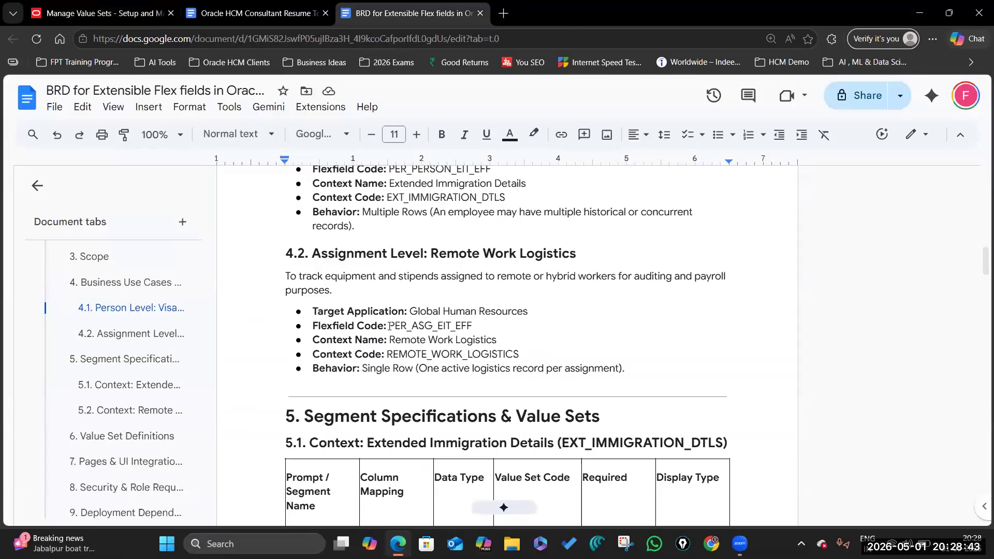
Step: Select Visa Category in the BRD's 5.1 segment table, then return to the value set page
scroll(409, 315, up, 1)
scroll(409, 315, down, 2)
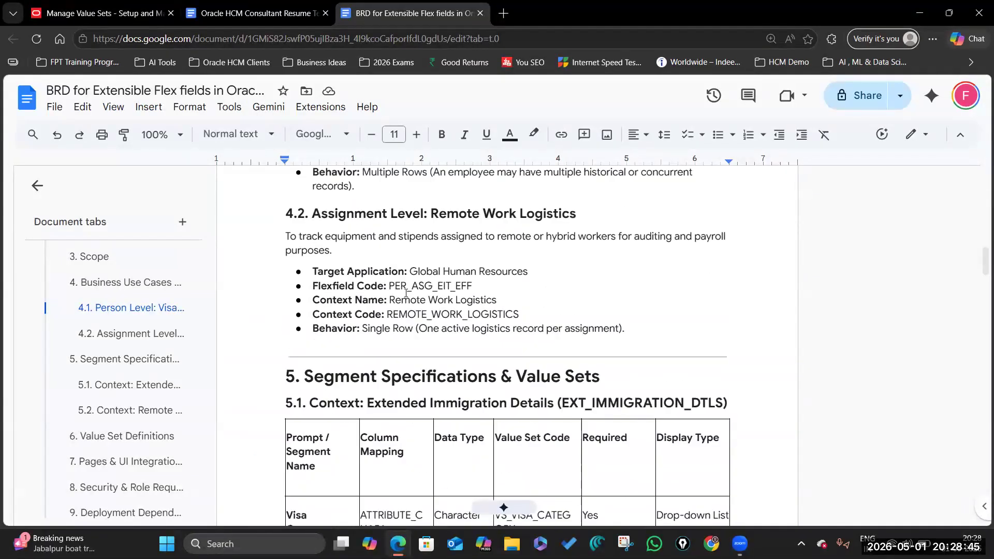
scroll(389, 316, down, 5)
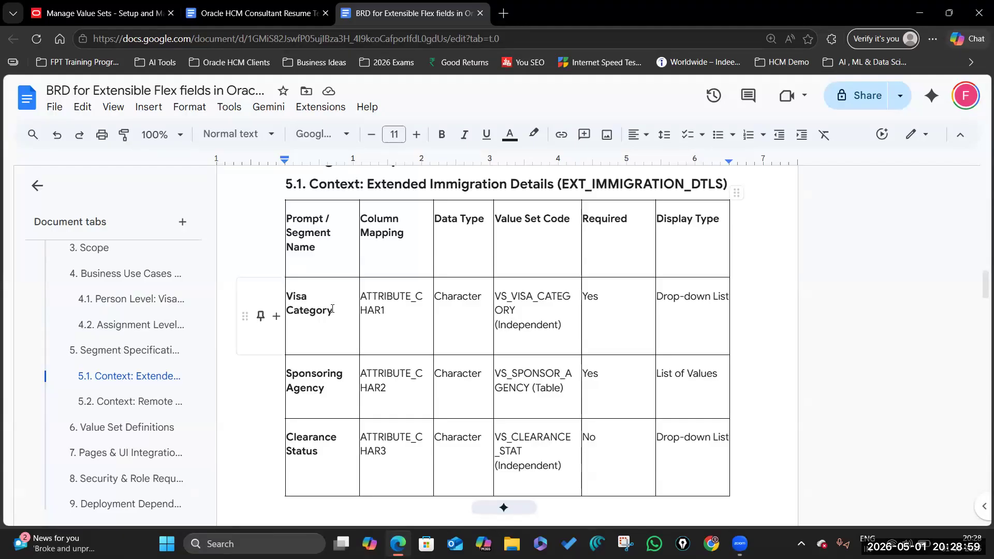
triple_click(301, 305)
key(ctrl+c)
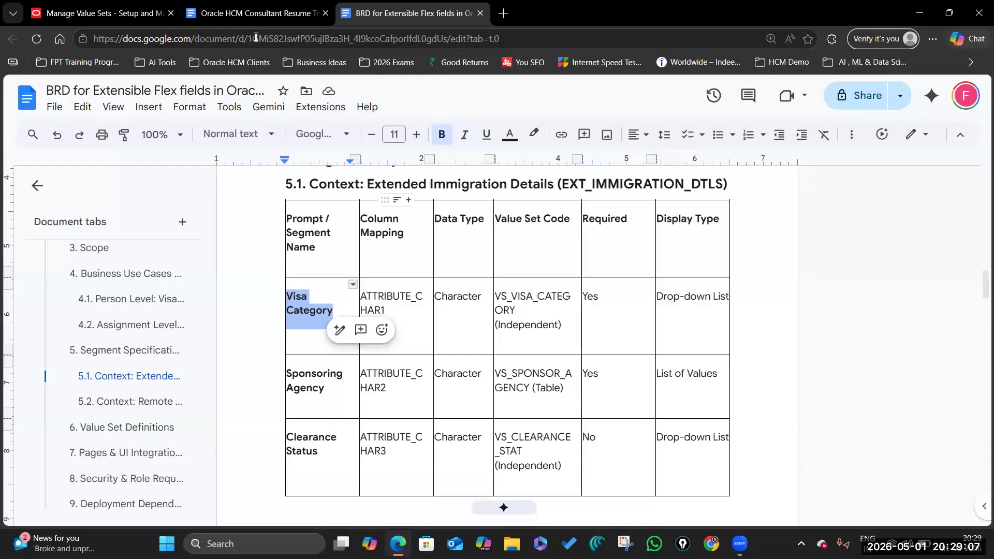
click(105, 14)
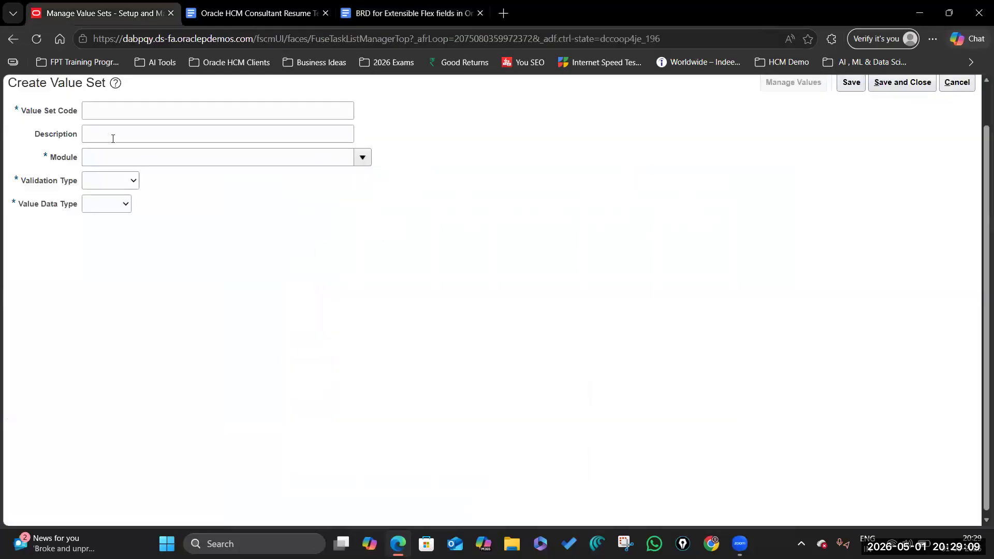
Step: Cancel the new value set, search code VS_VISA_CATEGORY, and list its values H-1B, L-1A, L-1B, O-1, TN
click(957, 84)
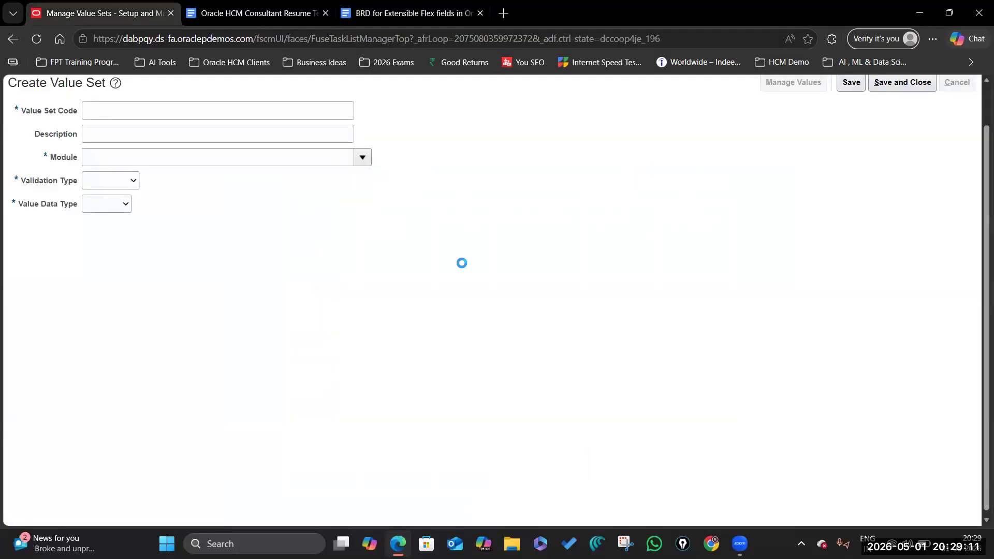
click(131, 149)
key(ctrl+v)
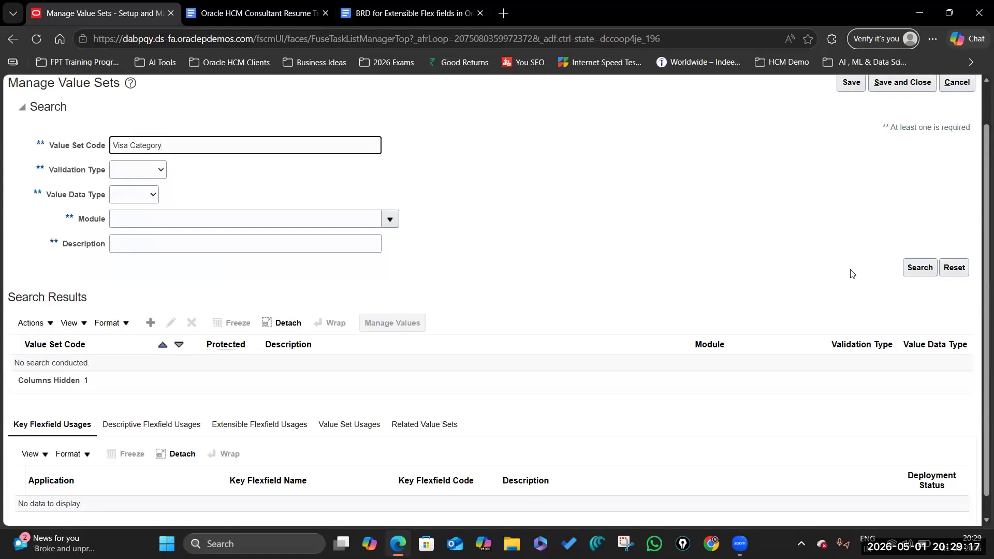
click(921, 267)
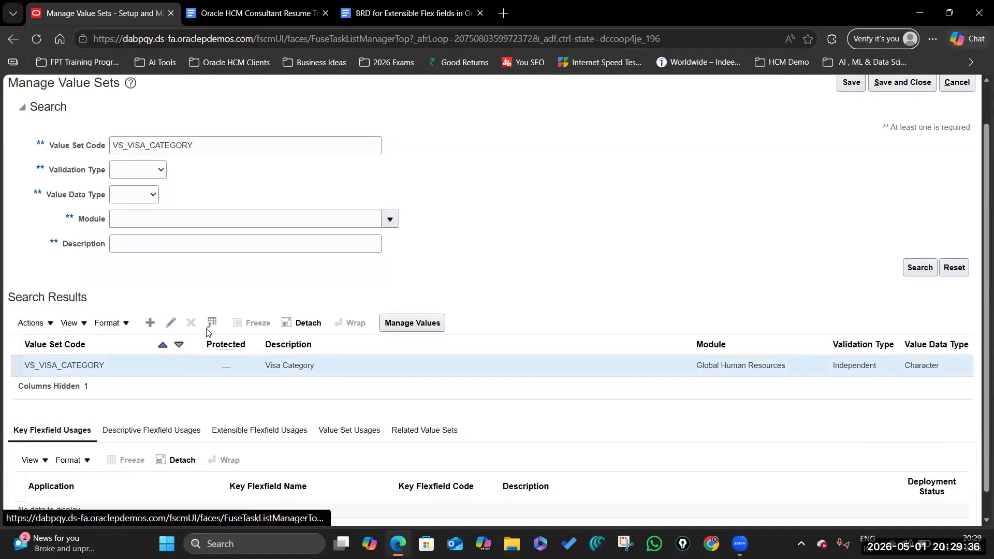
scroll(173, 291, down, 1)
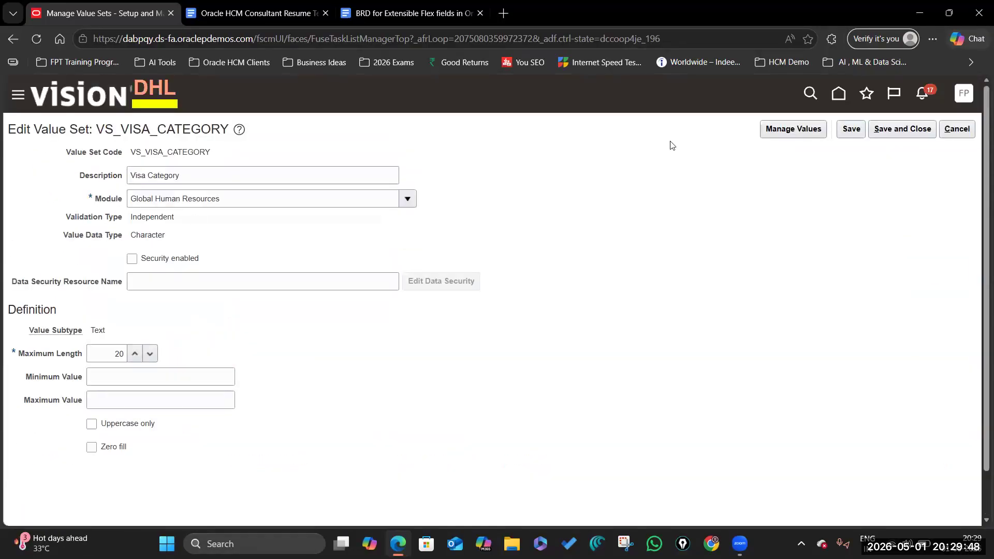
click(805, 131)
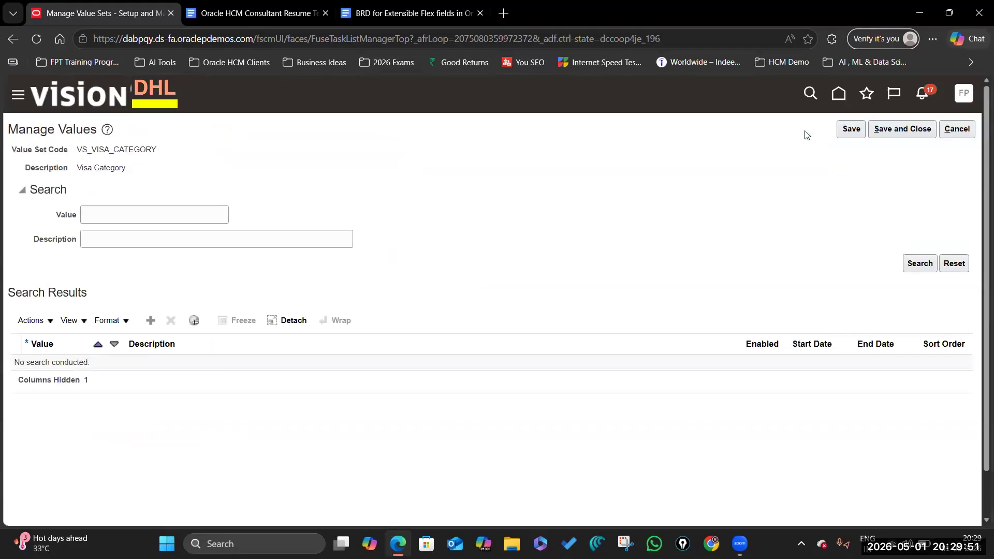
click(919, 263)
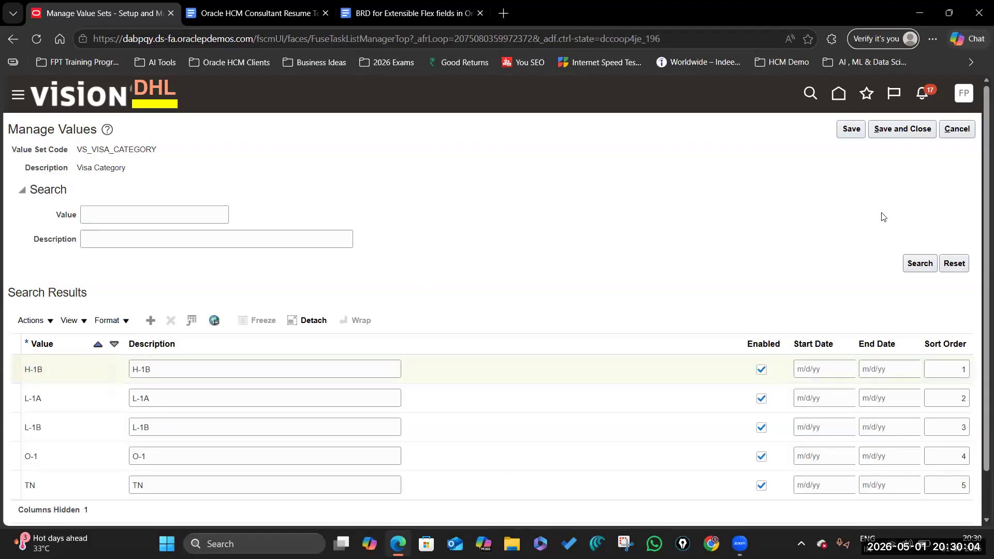
Step: Close Manage Values unchanged and review VS_VISA_CATEGORY's usage tabs, finding Person EIT Information (PER_PERSON_EIT_EFF)
click(906, 129)
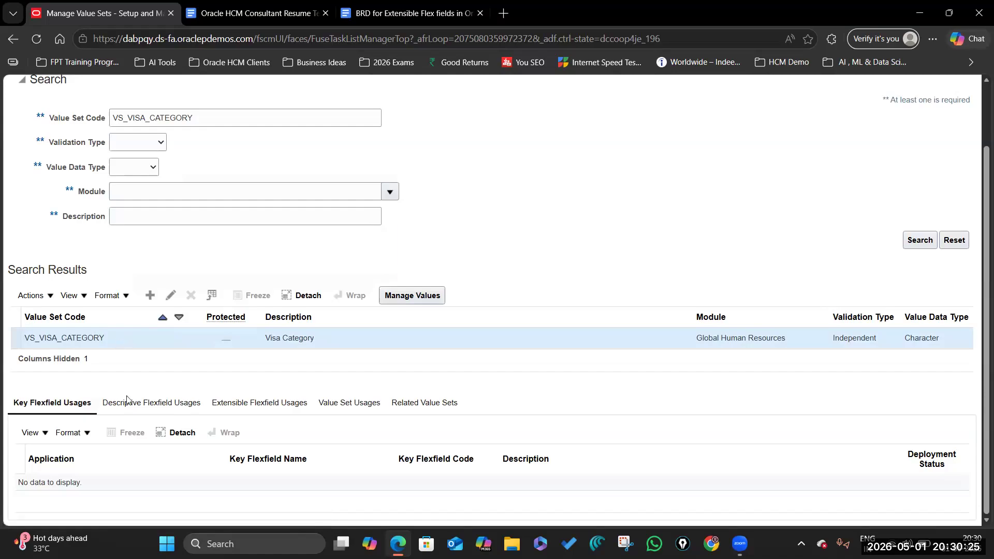
click(147, 403)
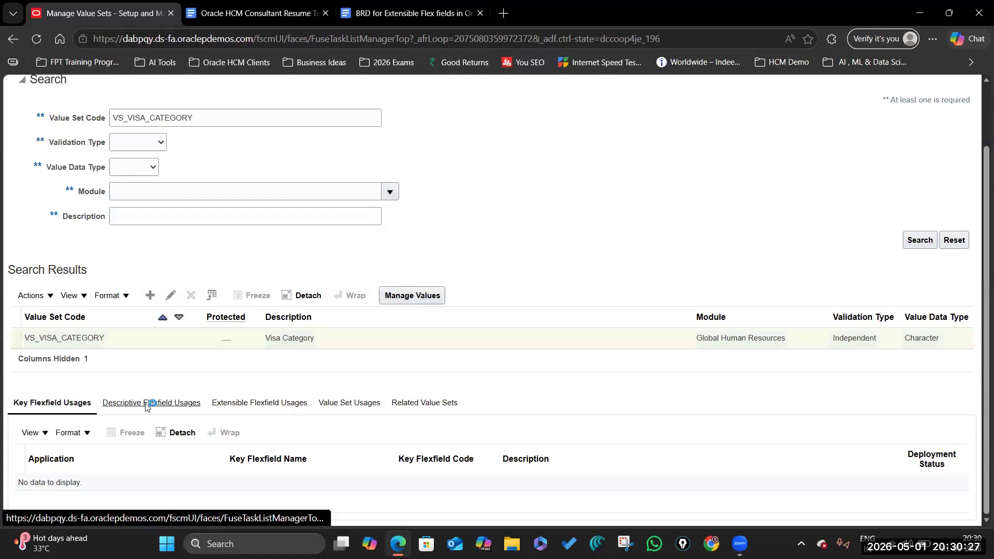
click(274, 405)
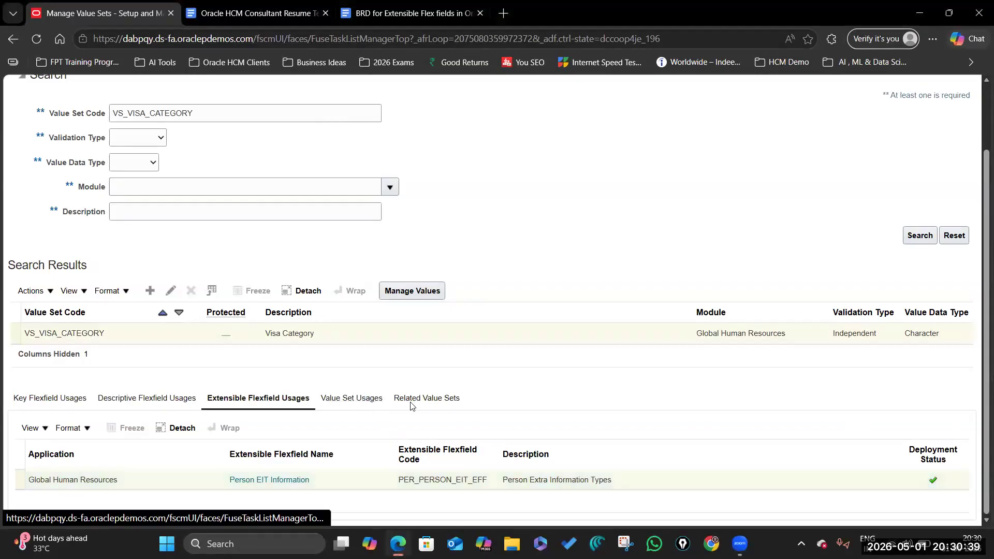
click(379, 402)
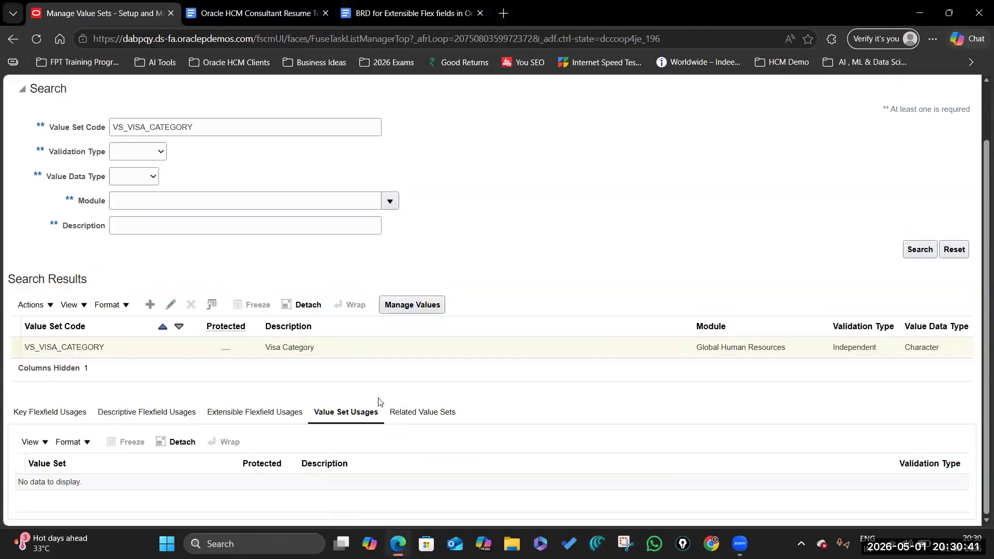
click(416, 412)
click(262, 414)
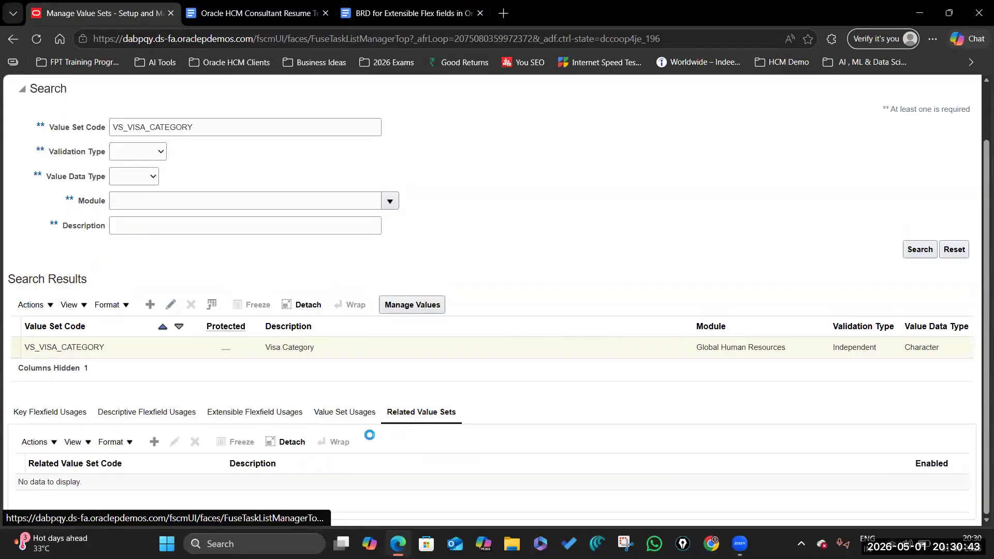
scroll(310, 486, down, 1)
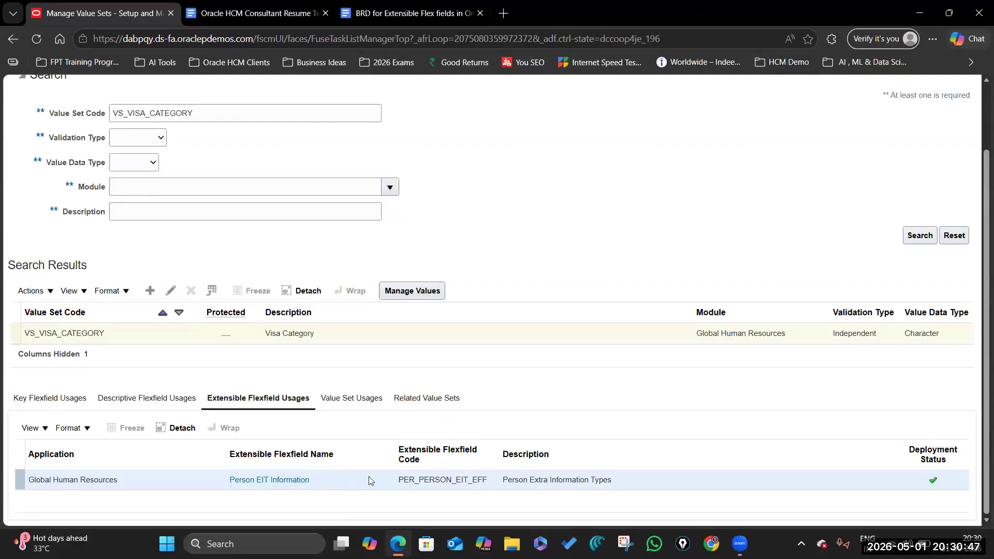
Step: Open Person EIT Information for editing and view its Person Extra Information Immigration Details context
click(284, 479)
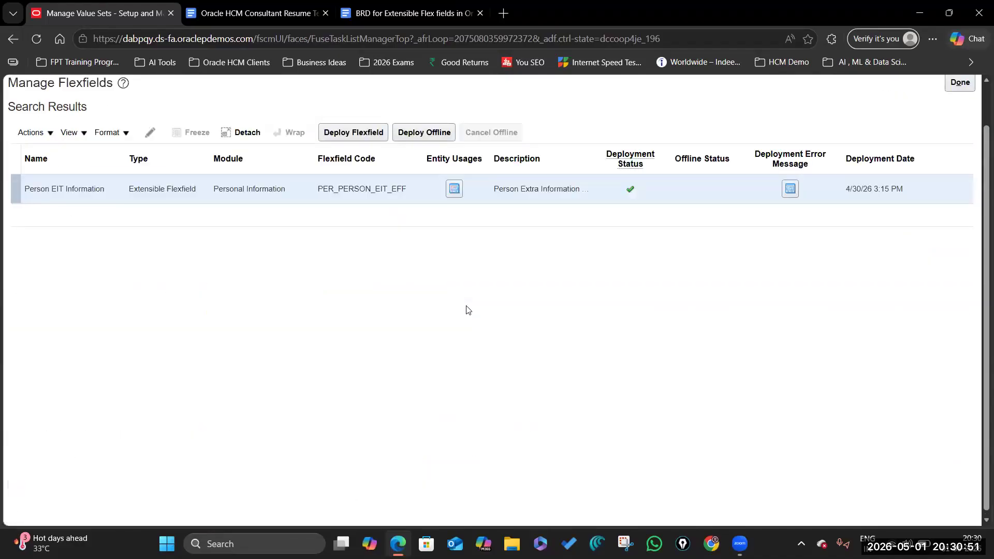
click(238, 194)
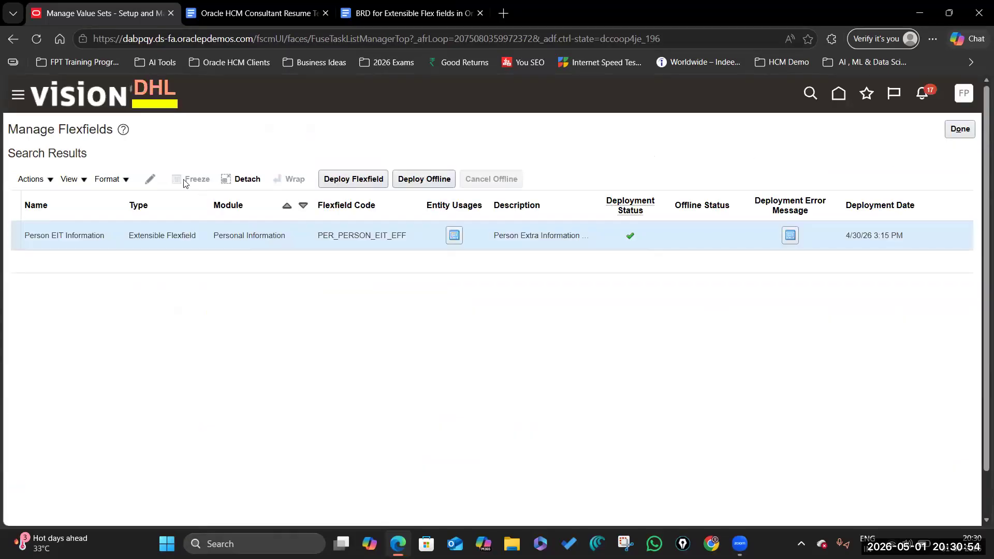
click(151, 180)
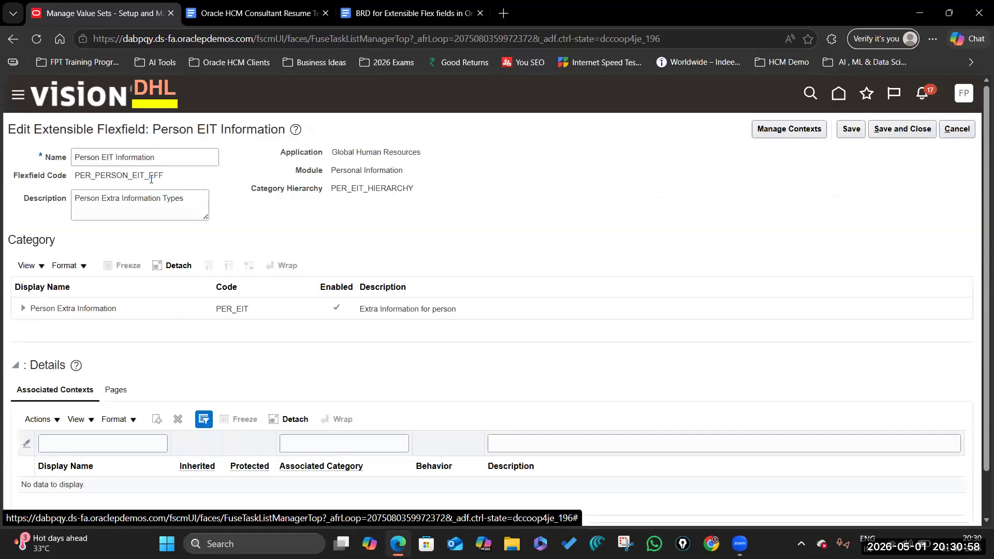
scroll(128, 260, down, 1)
click(127, 257)
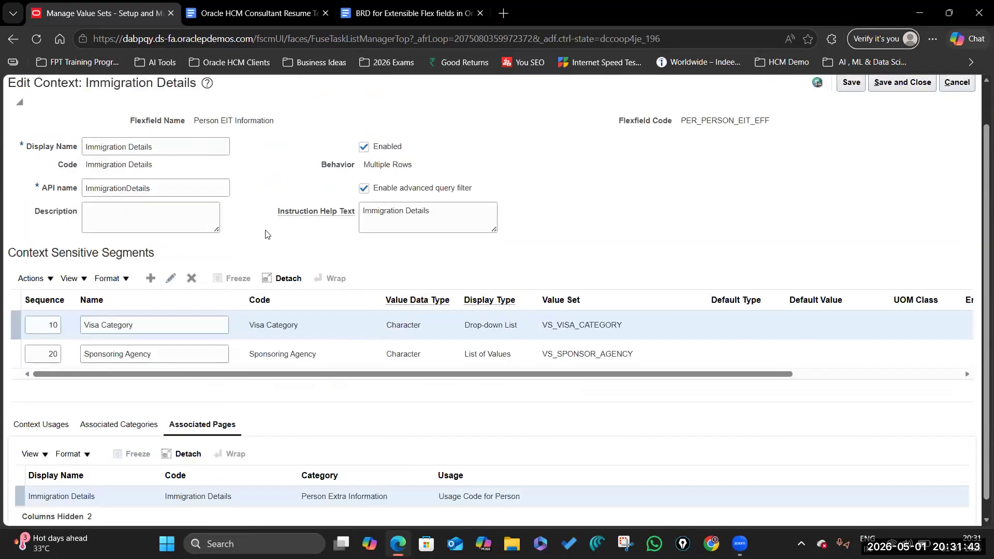
scroll(281, 252, up, 1)
Step: Leave the flexfield pages without saving and return to the Manage Value Sets task
click(962, 132)
click(958, 130)
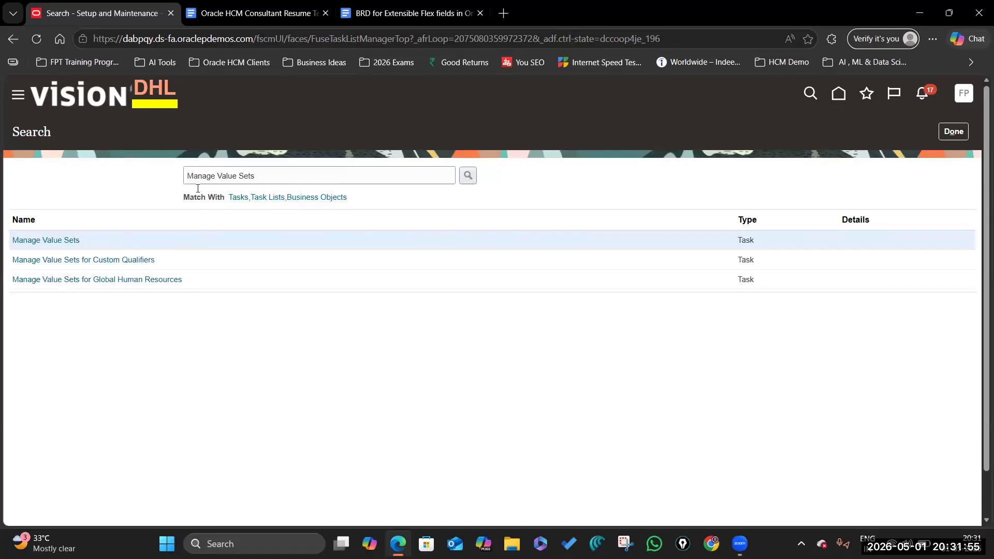
click(68, 243)
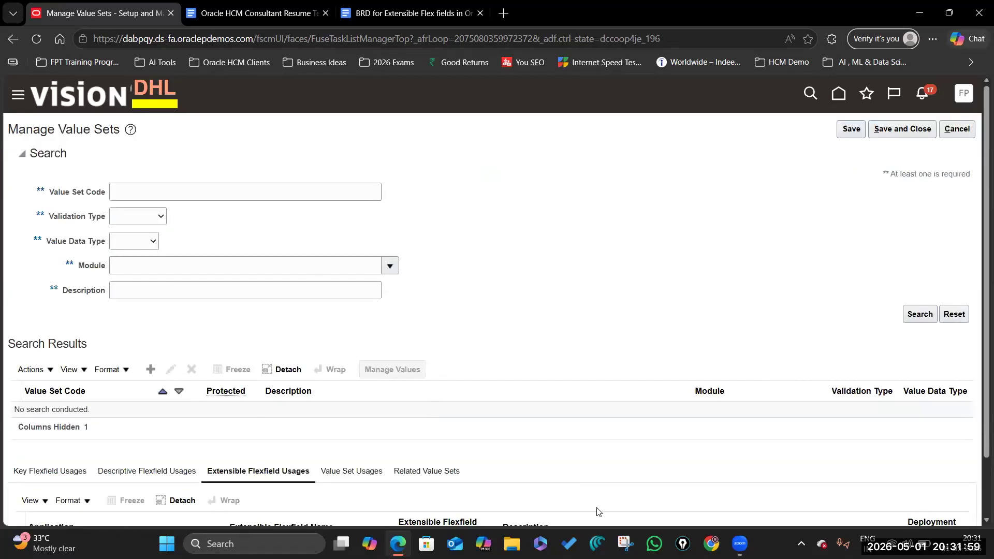
Step: Widen the Data Type and Value Set Code columns of the BRD segment table
click(438, 13)
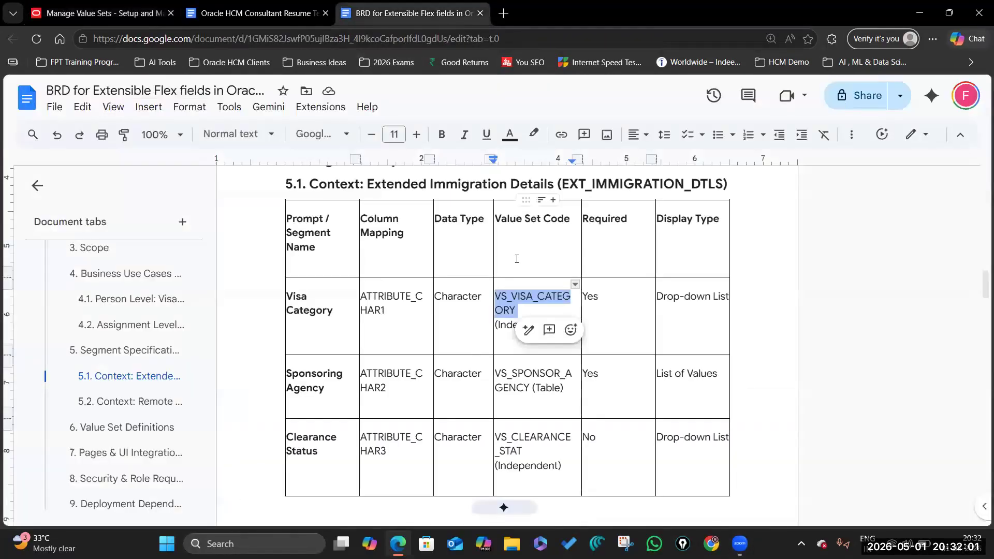
click(519, 295)
drag(494, 296, 510, 296)
drag(508, 209, 479, 209)
Step: Search Manage Value Sets for the pasted code VS_VISA_CATEGORY
key(ctrl+1)
text(VS_VISA_CATEGORY)
click(918, 314)
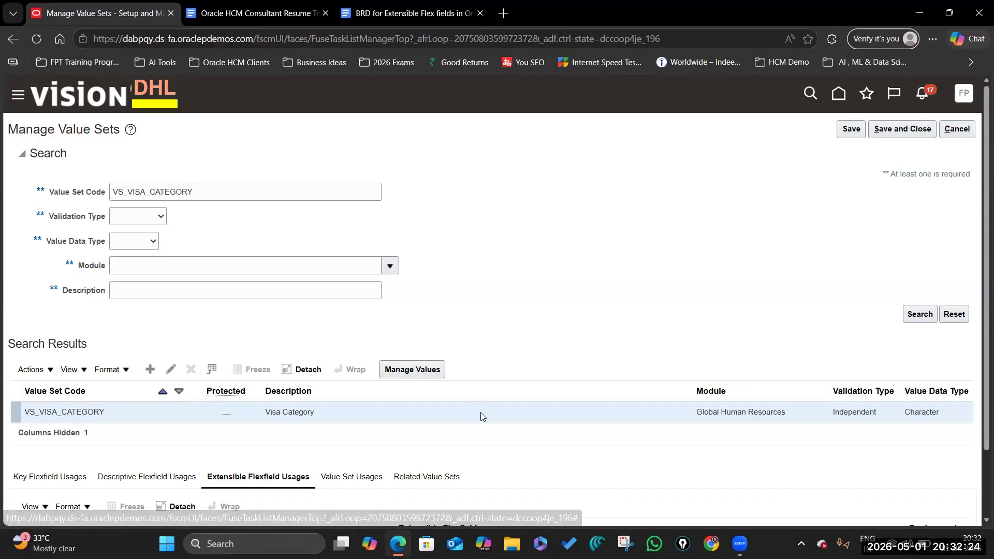
Step: Select the VS_VISA_CATEGORY text in the Value Set Code field
scroll(541, 457, down, 2)
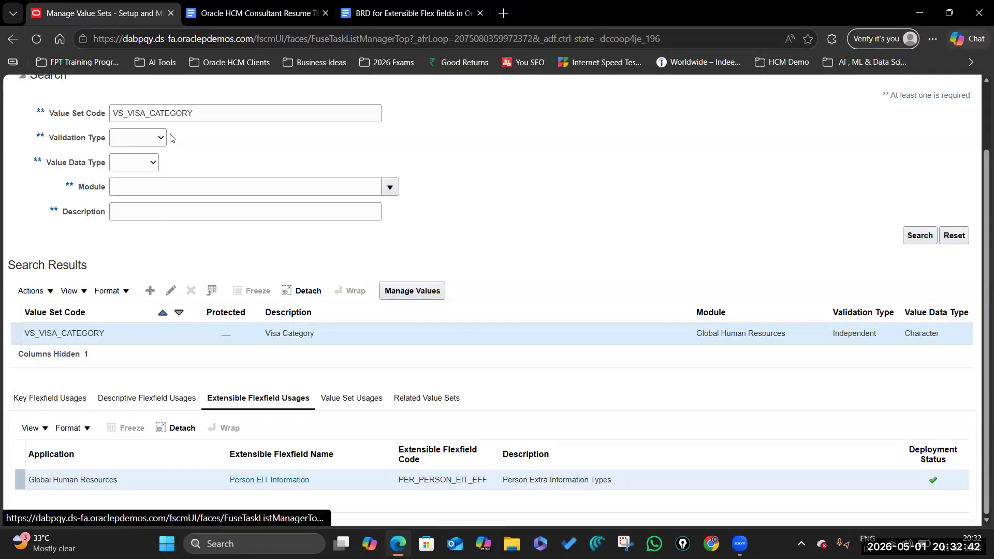
click(220, 110)
double_click(230, 116)
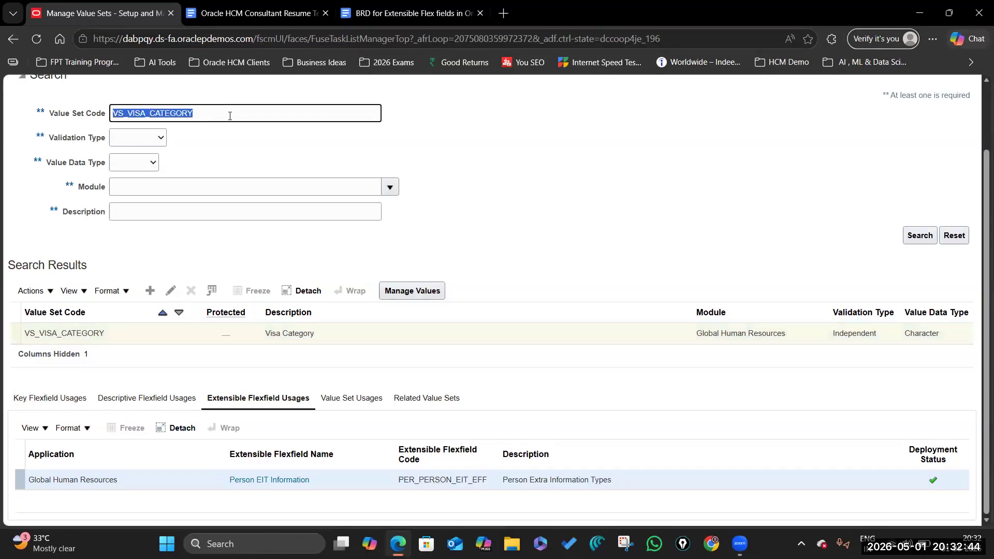
click(246, 115)
double_click(252, 111)
Step: Check Key and Descriptive Flexfield Usages, confirming VS_VISA_CATEGORY has none
click(44, 400)
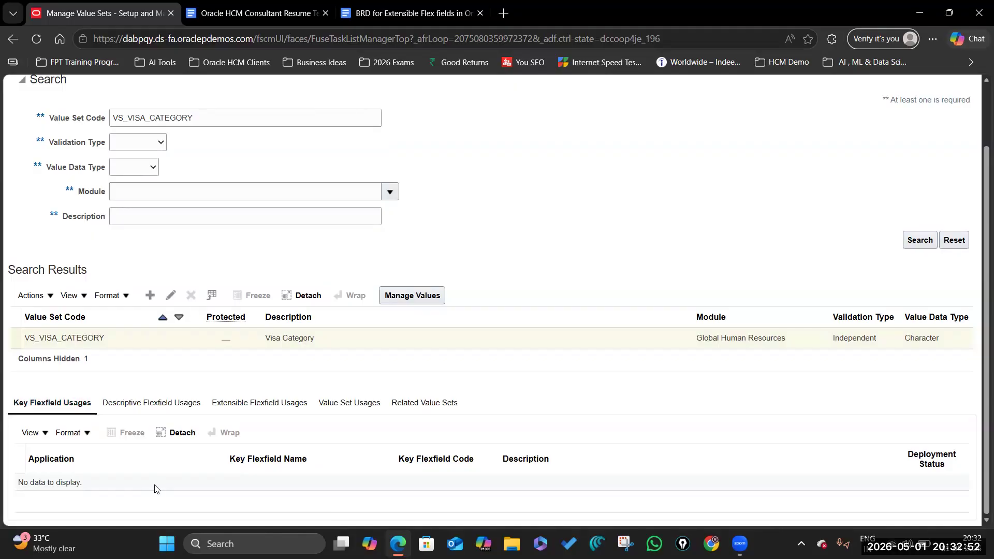
click(138, 403)
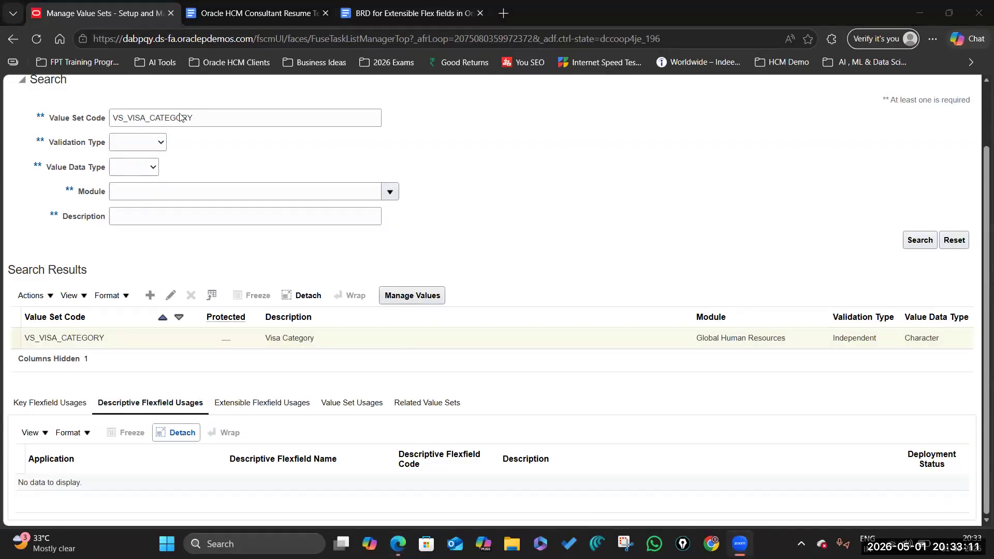
scroll(201, 138, up, 2)
scroll(208, 249, down, 2)
click(738, 220)
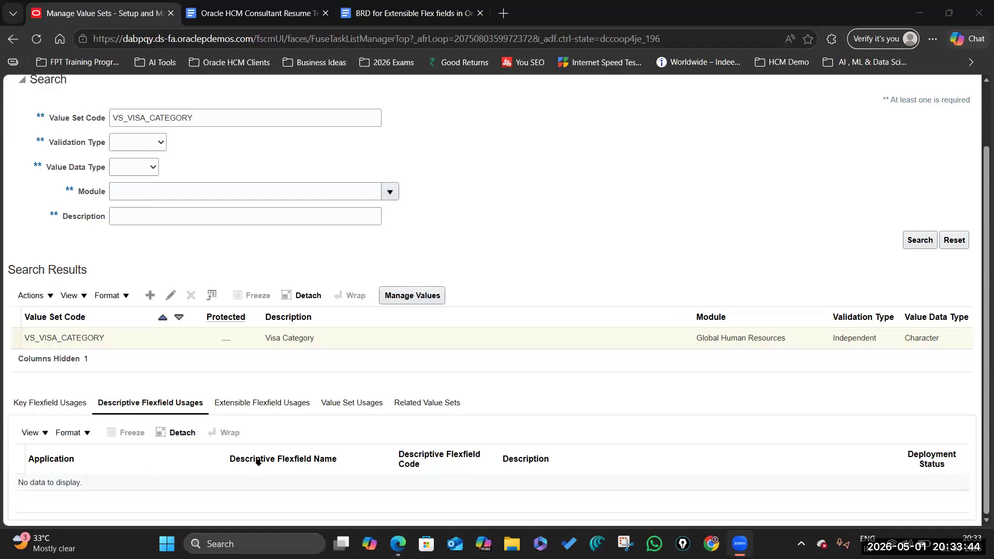
Step: Select the VS_VISA_CATEGORY result and step through its flexfield usage tabs to Extensible, showing Person EIT Information
click(977, 454)
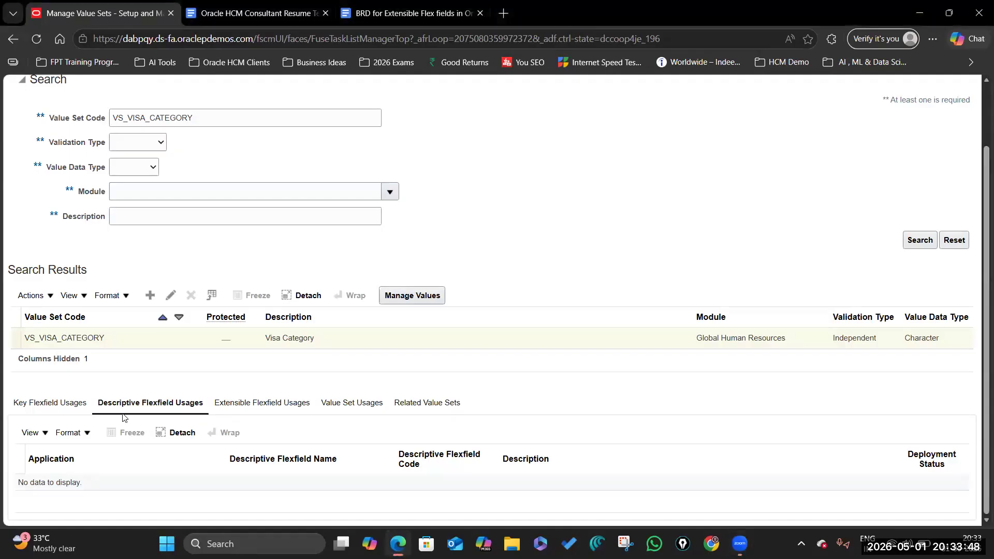
click(201, 117)
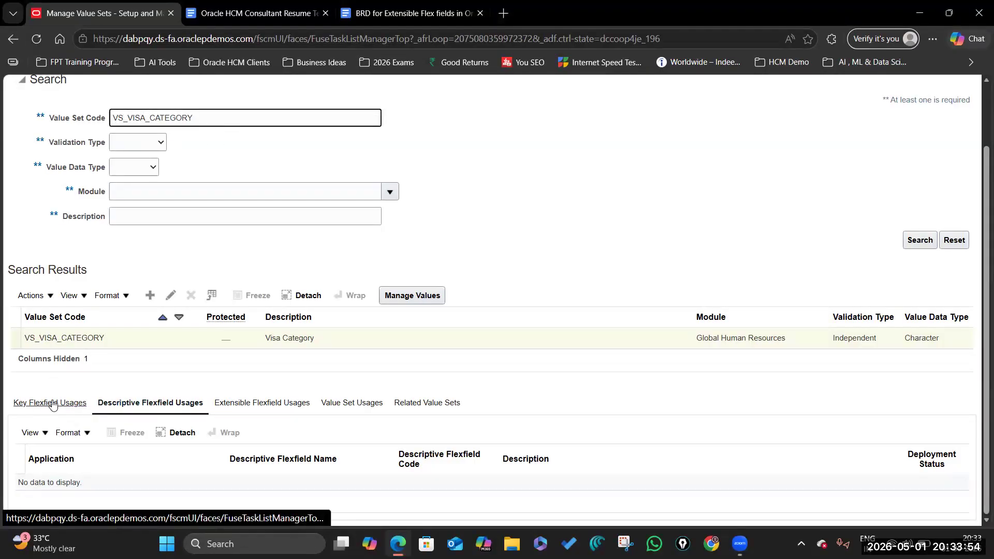
click(107, 339)
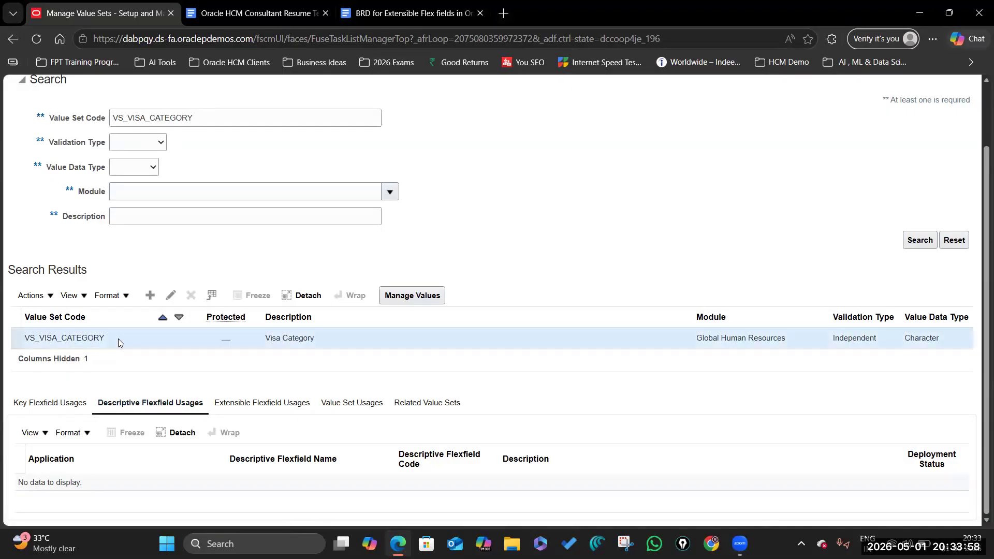
click(52, 411)
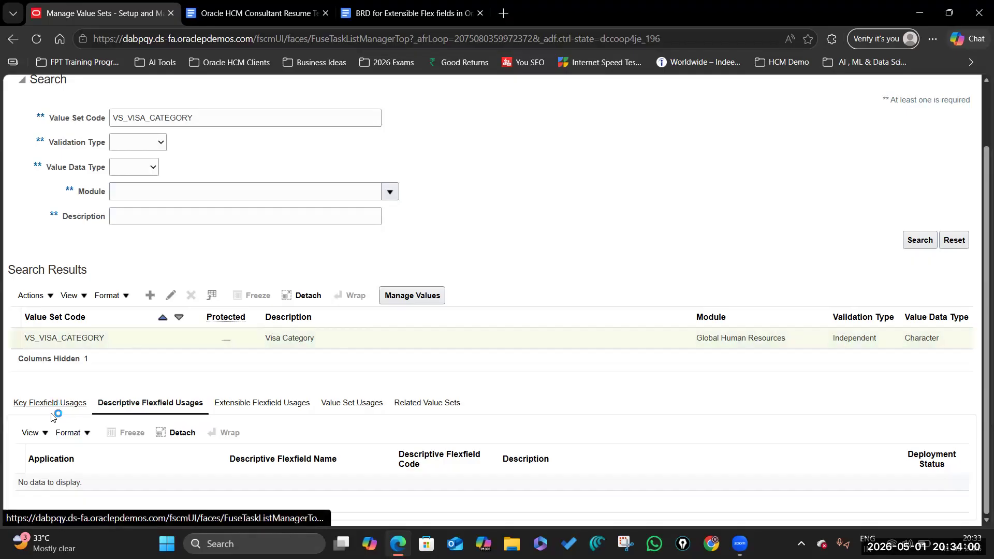
click(151, 404)
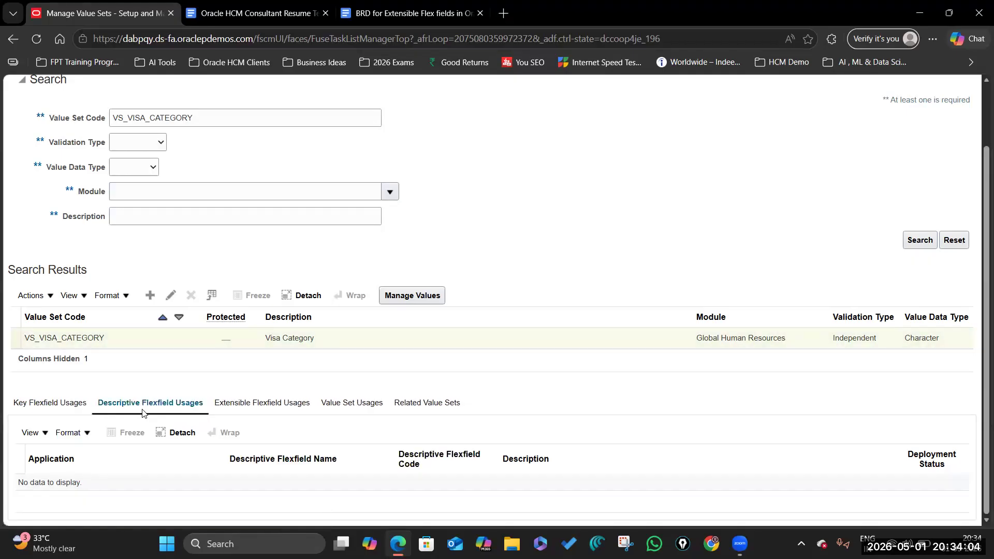
click(278, 406)
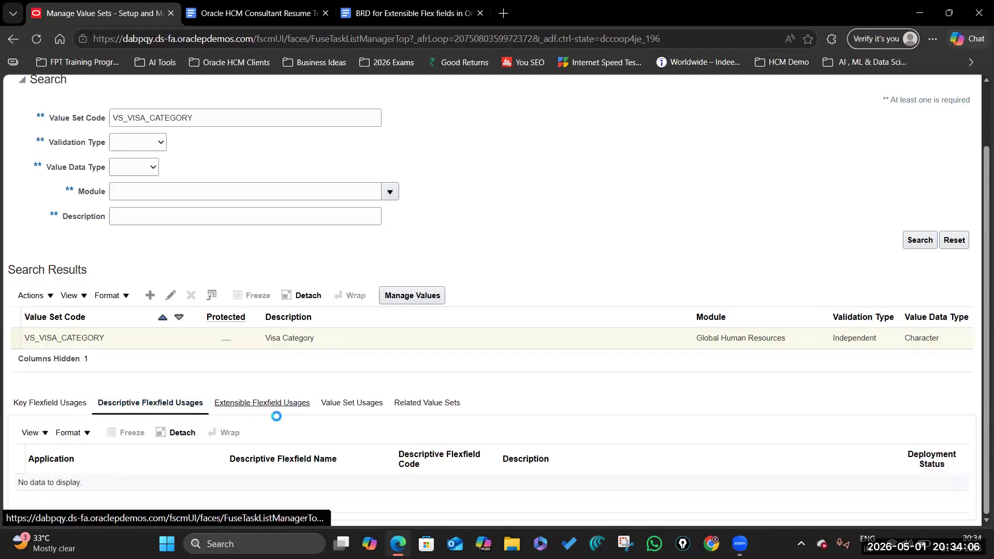
scroll(200, 497, down, 1)
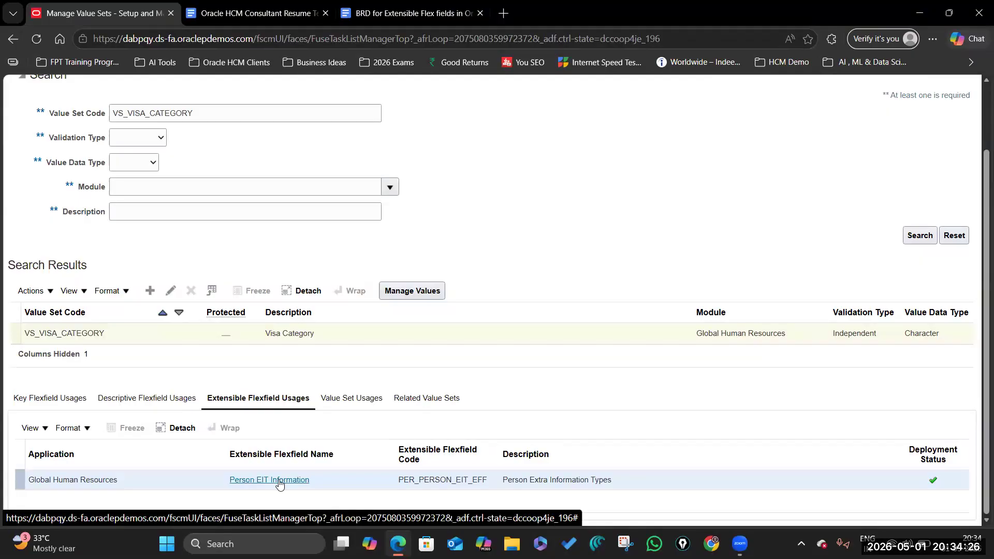
Step: Check VS_VISA_CATEGORY's Value Set Usages and Related Value Sets, then return to Extensible Flexfield Usages
click(350, 399)
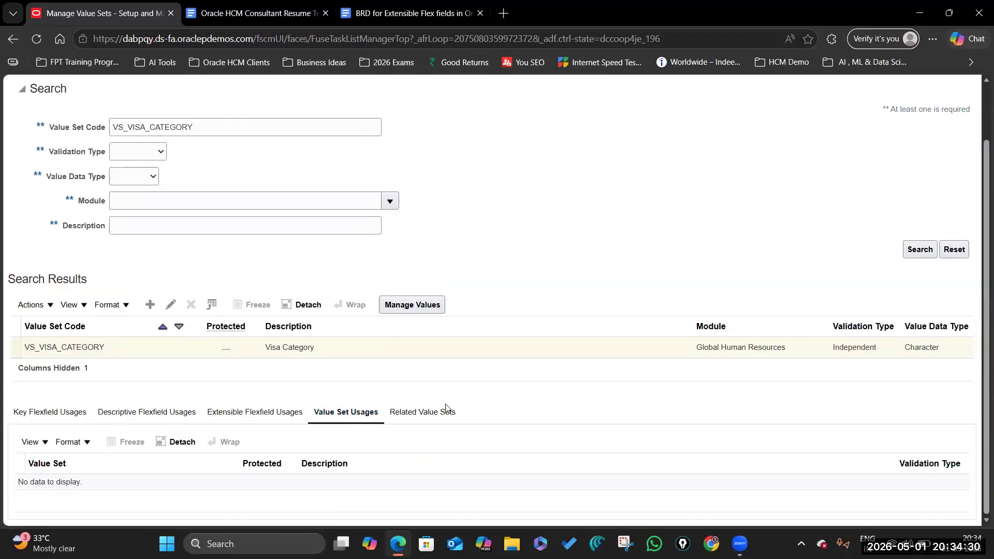
click(412, 418)
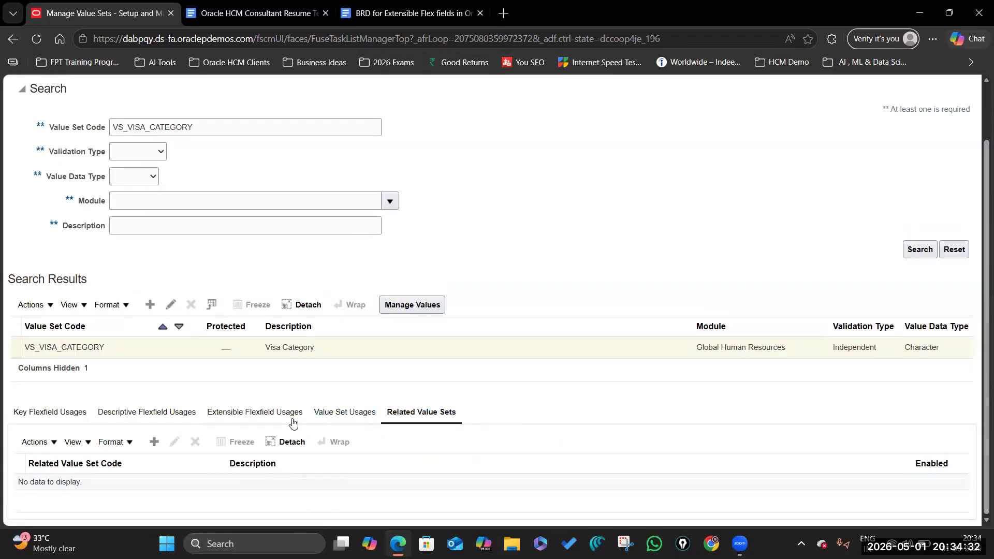
click(254, 413)
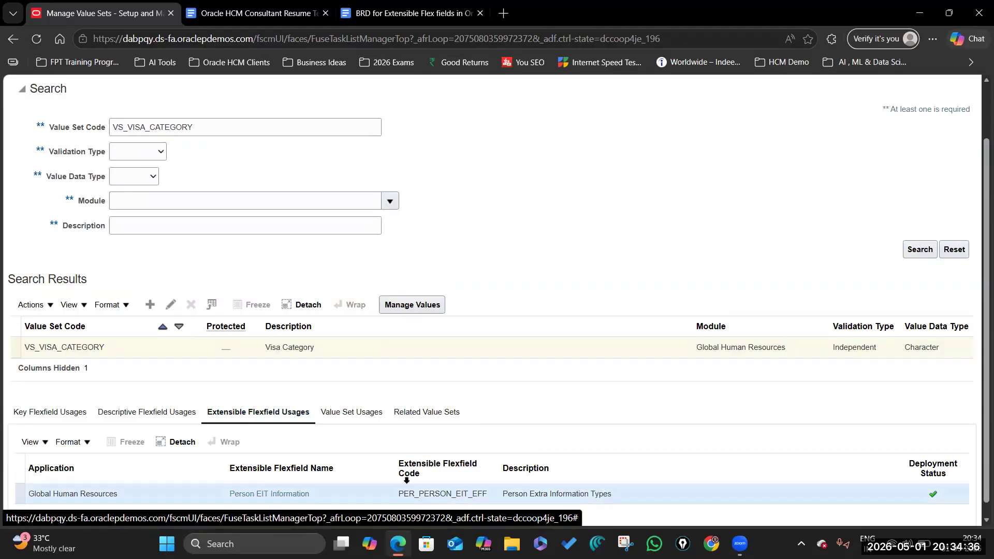
scroll(167, 199, up, 1)
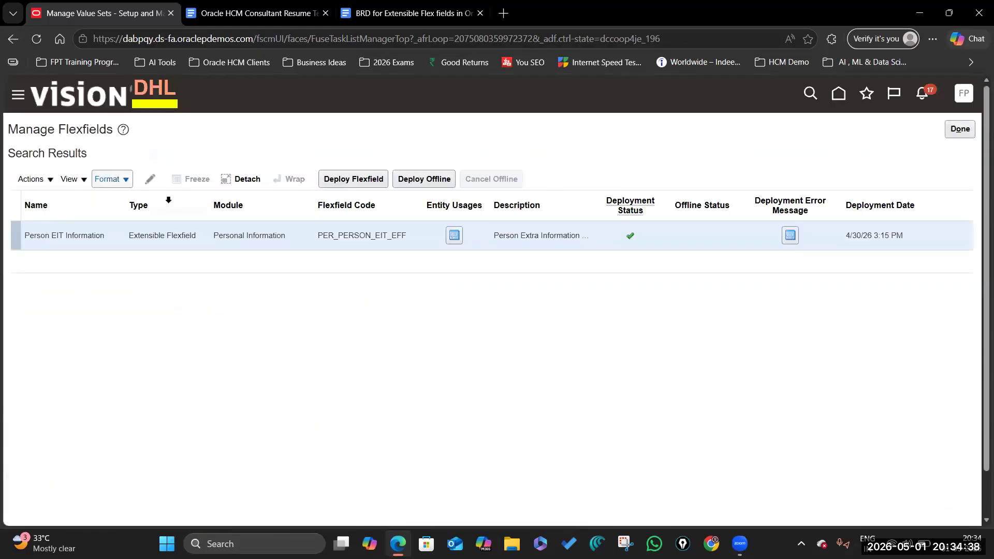
Step: Edit Person EIT Information and list the contexts under the Person Extra Information category
click(150, 180)
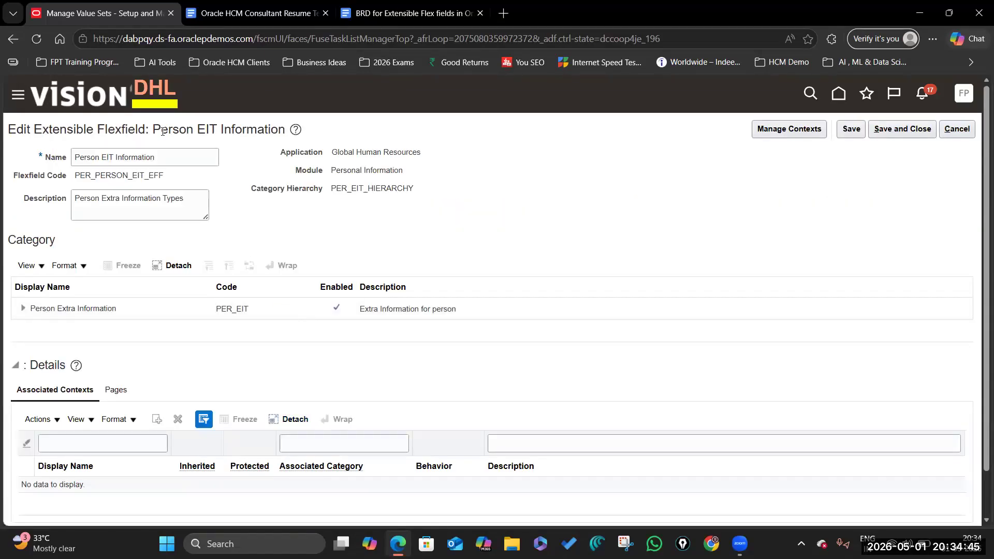
click(142, 307)
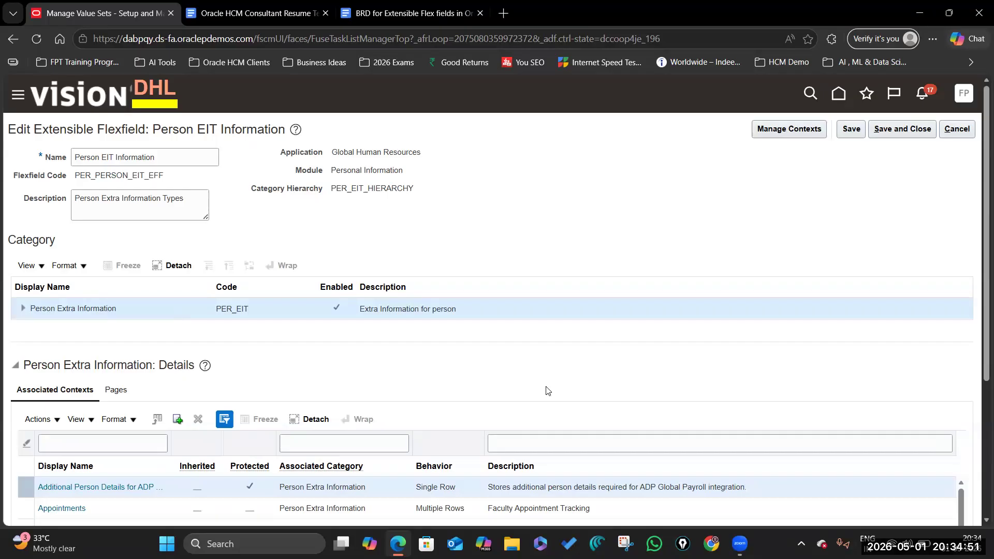
scroll(570, 362, down, 4)
scroll(344, 278, up, 4)
scroll(310, 376, down, 4)
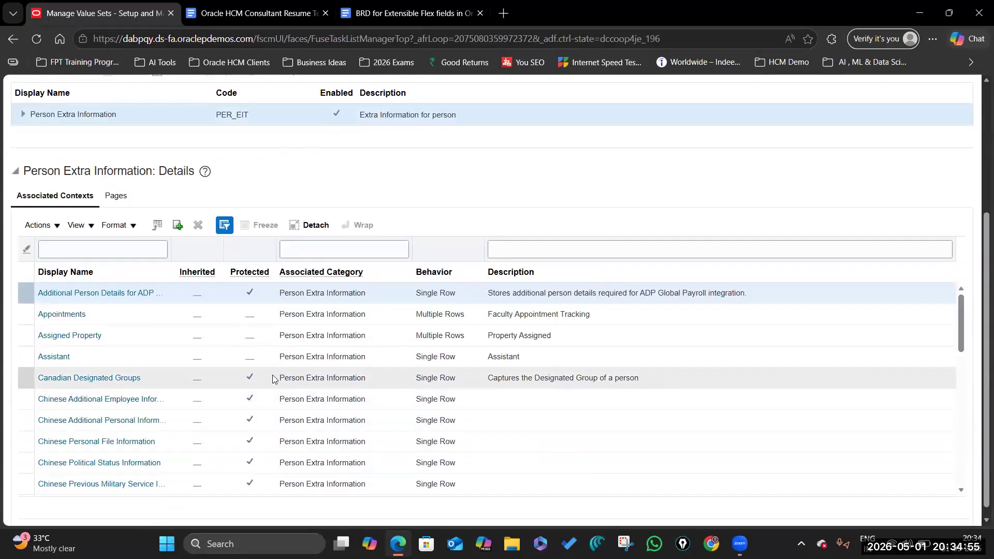
scroll(272, 378, down, 5)
scroll(272, 377, down, 5)
scroll(273, 385, up, 10)
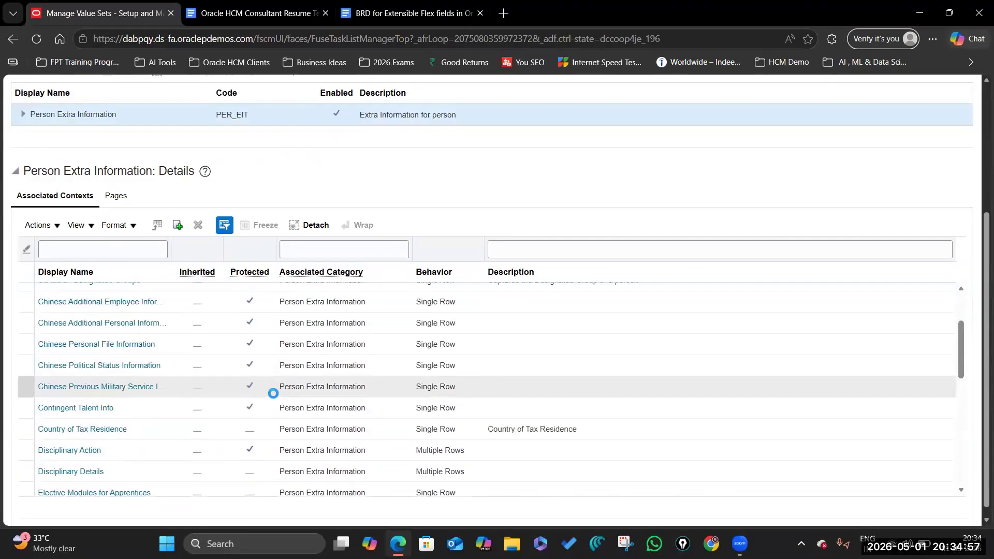
scroll(385, 369, up, 4)
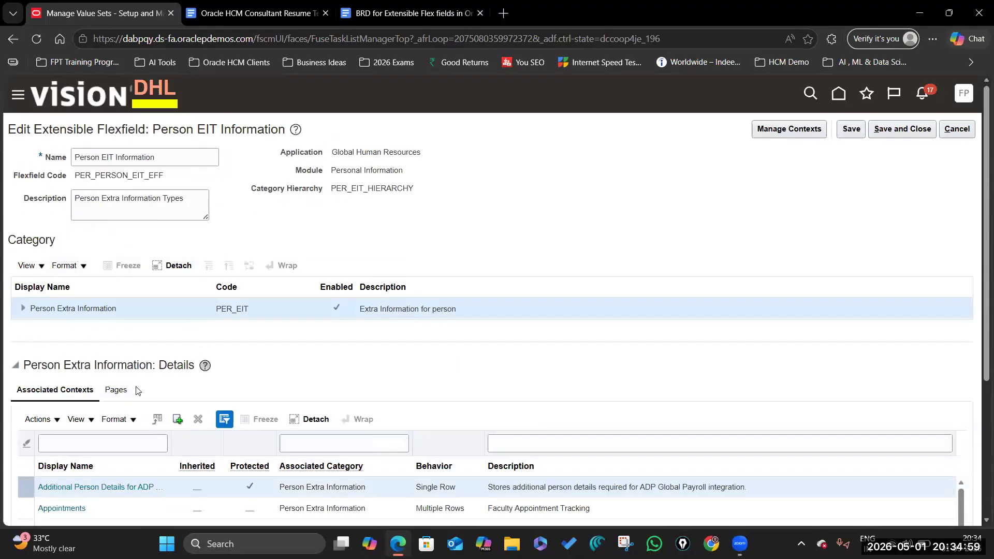
click(800, 128)
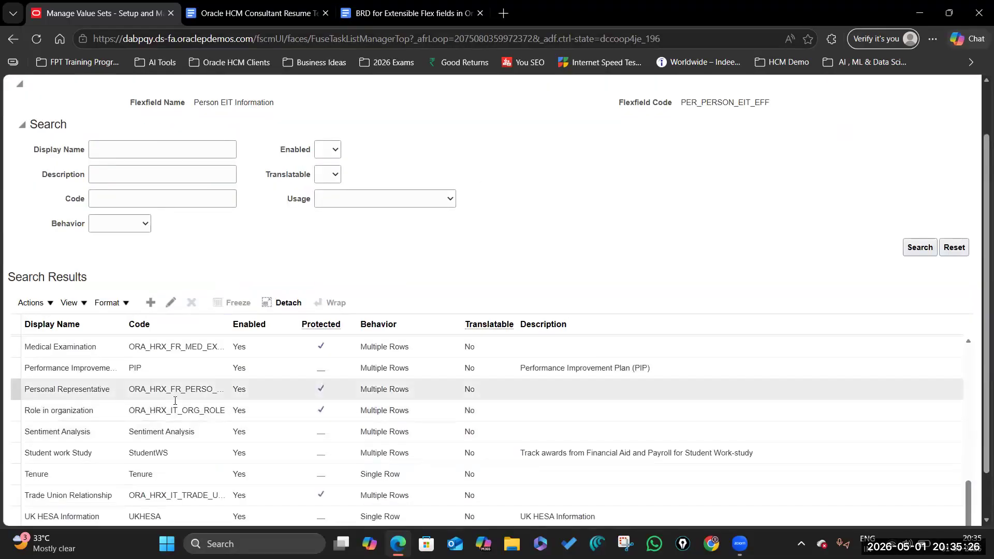
scroll(599, 367, down, 1)
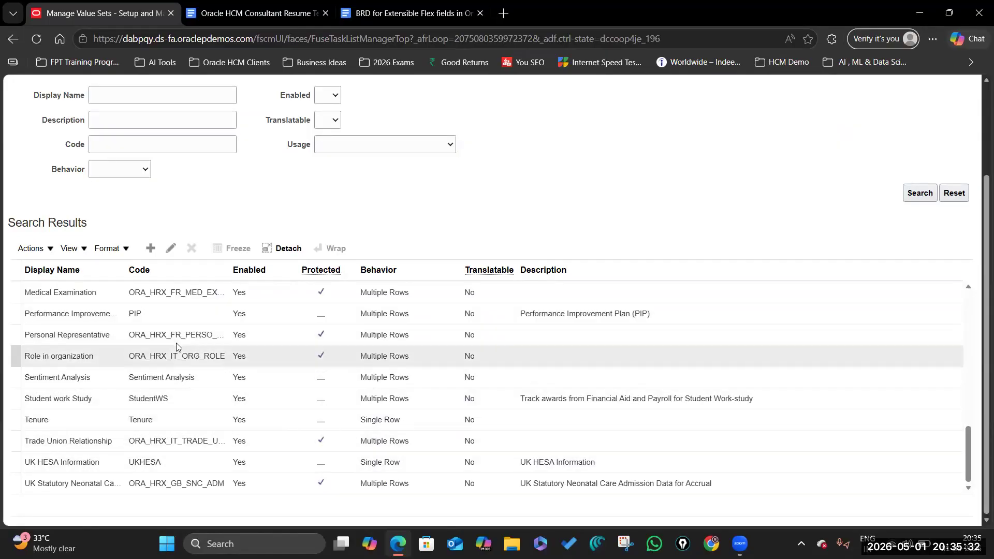
scroll(162, 380, up, 5)
scroll(162, 381, up, 10)
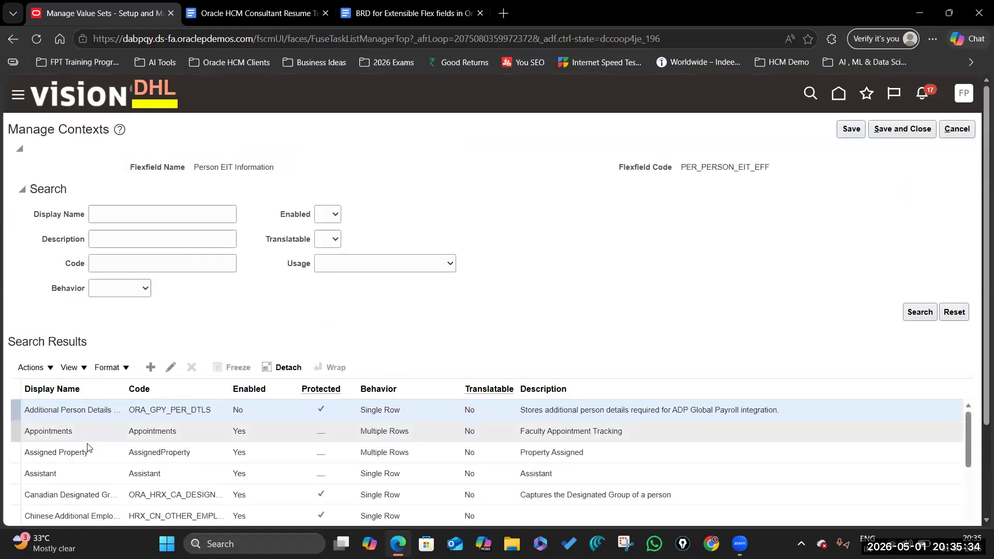
scroll(36, 449, down, 3)
scroll(36, 465, down, 3)
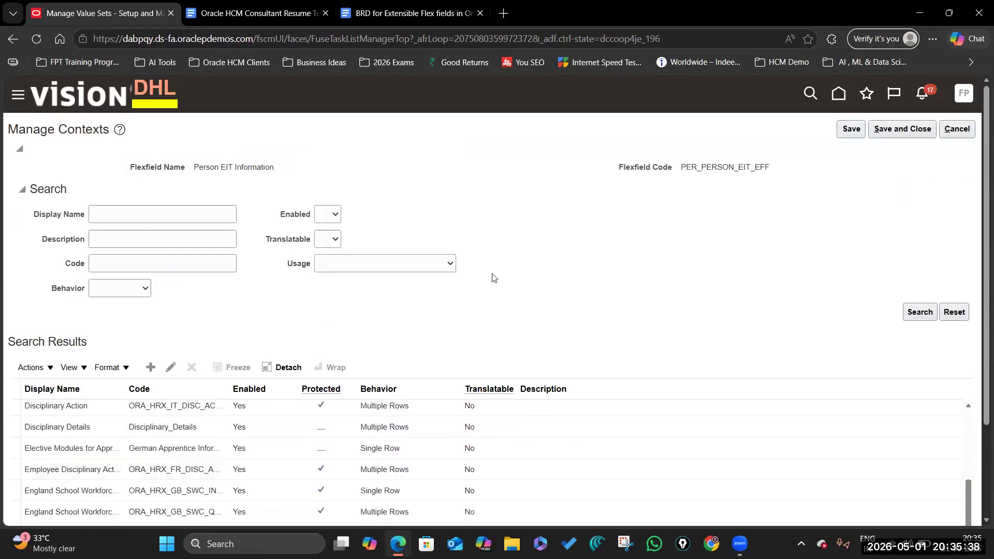
click(955, 133)
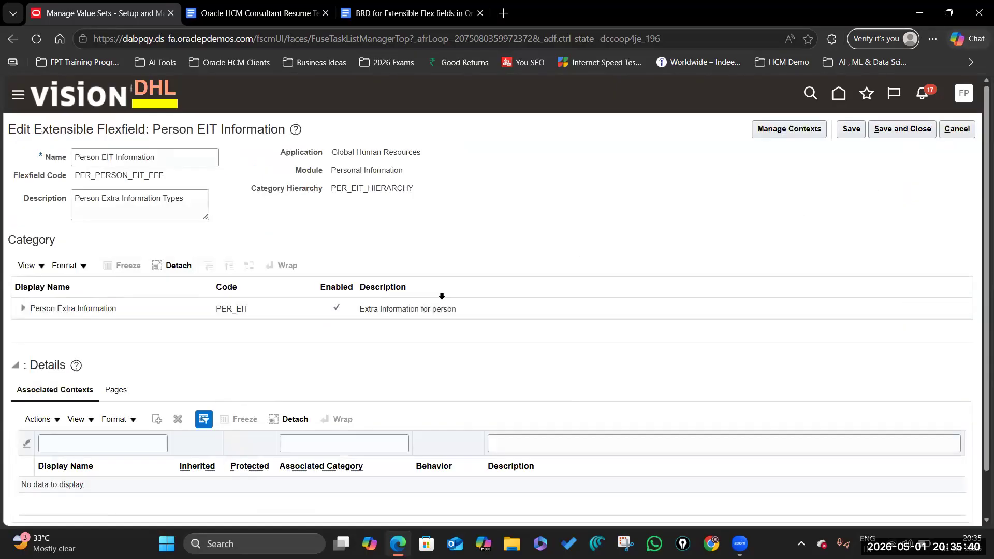
Step: Bring up the BRD for extensible flexfields and scroll to section 4.1
click(953, 133)
click(249, 13)
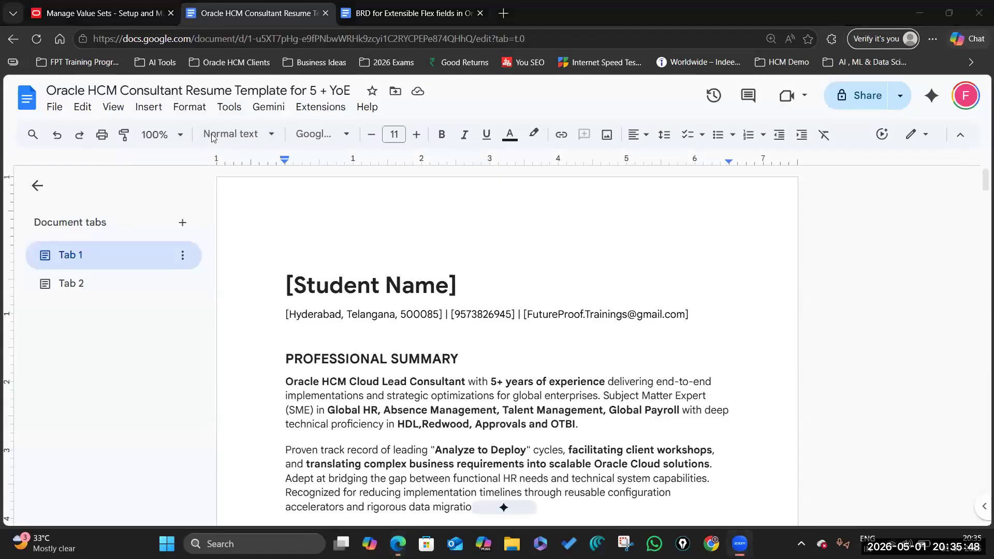
click(397, 18)
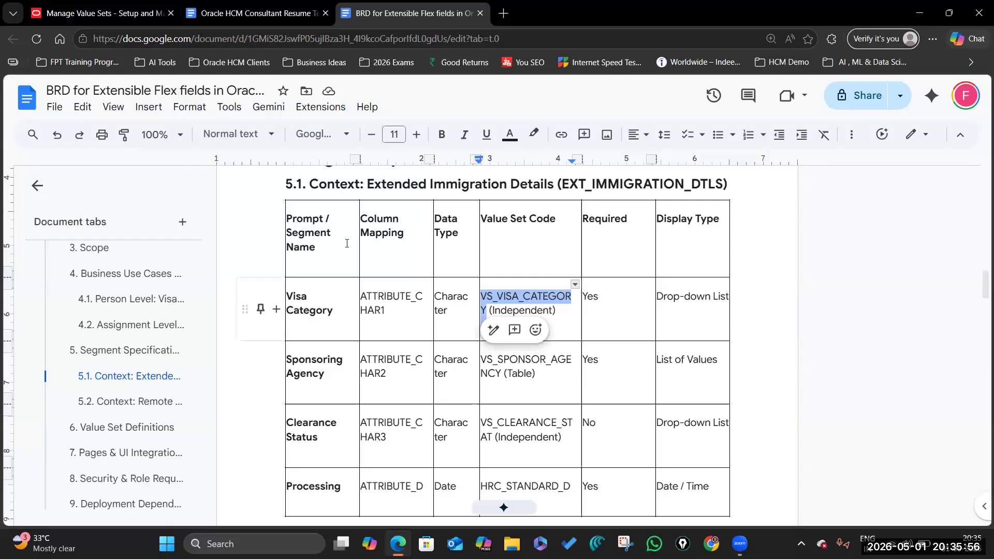
scroll(377, 341, up, 4)
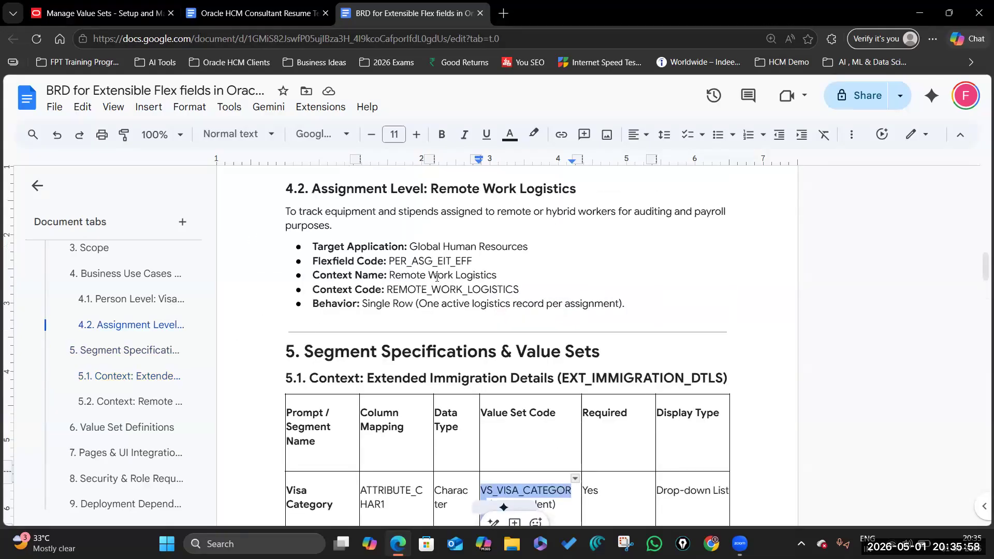
scroll(399, 280, up, 15)
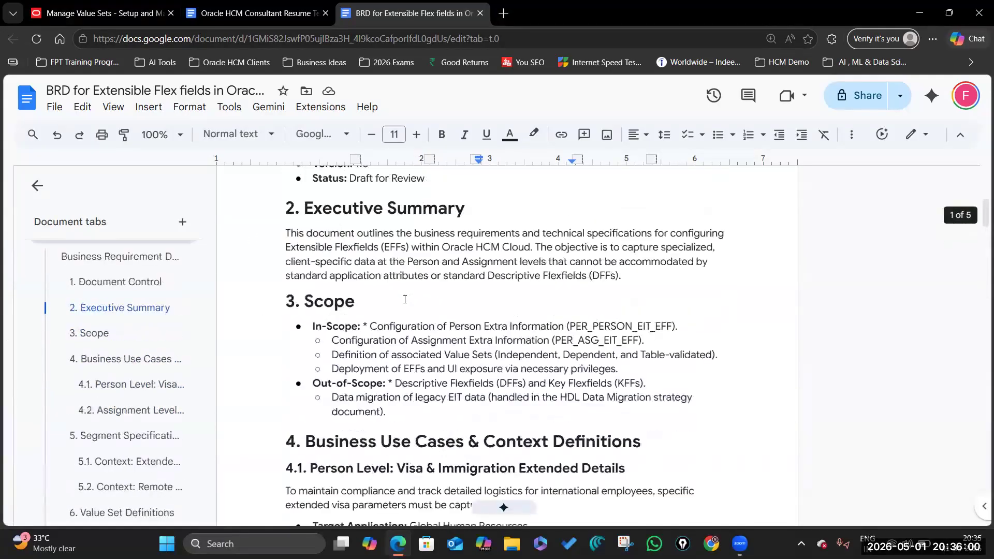
scroll(404, 301, down, 7)
scroll(419, 391, down, 5)
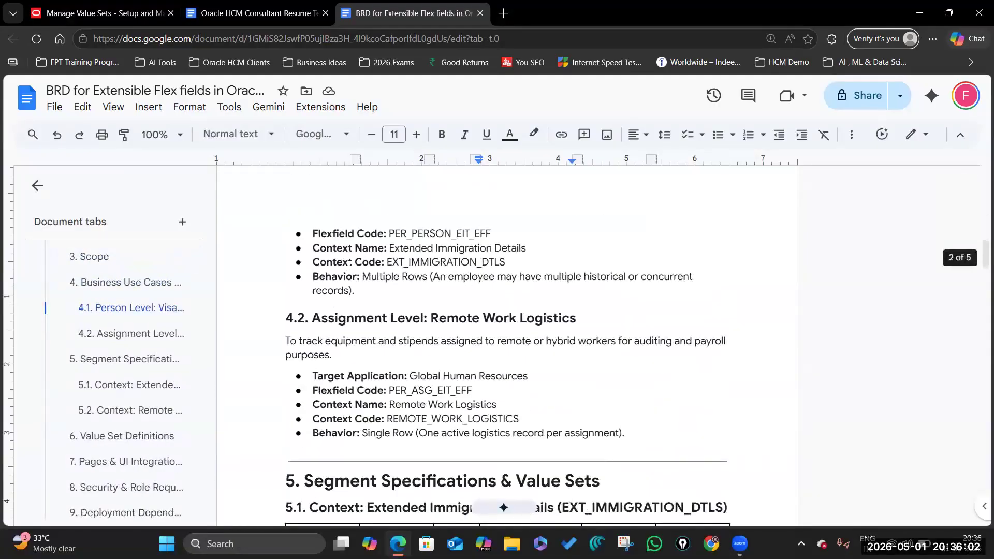
Step: Highlight the context name Extended Immigration Details and its context code line in the BRD
drag(388, 248, 526, 248)
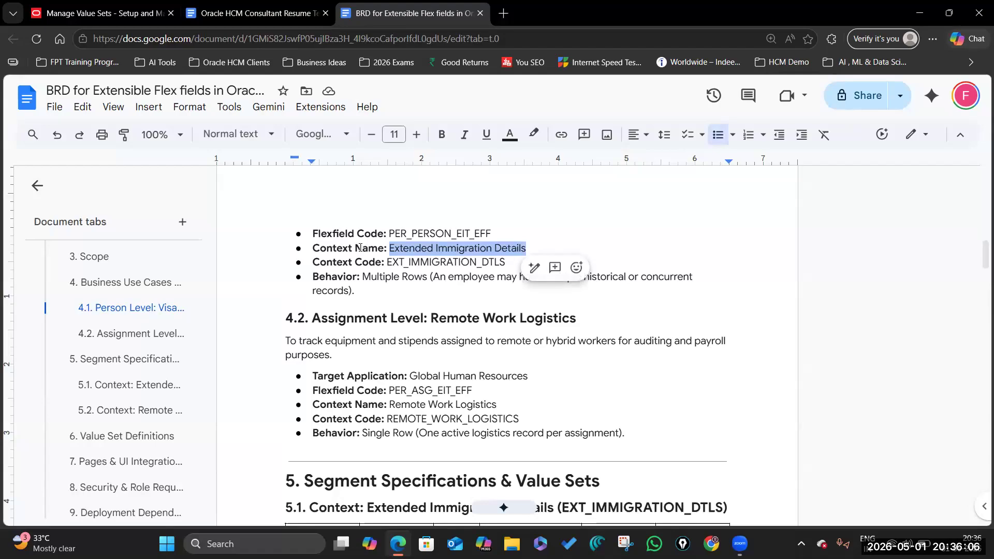
click(379, 248)
drag(391, 248, 526, 247)
click(457, 248)
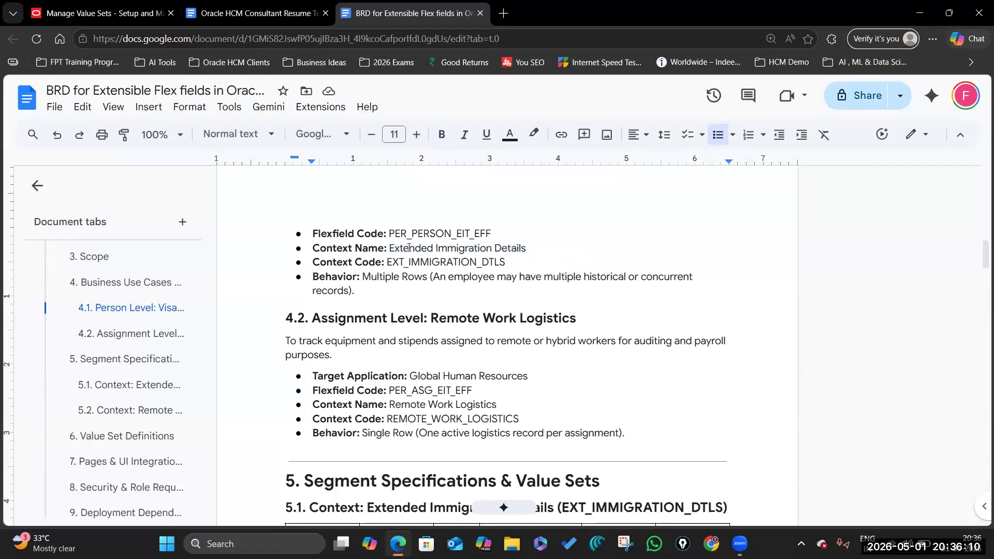
drag(315, 247, 514, 261)
click(527, 249)
Step: Highlight EXT_IMMIGRATION_DTLS and Immigration Details in heading 5.1, then return to Oracle's flexfield results
scroll(393, 409, down, 3)
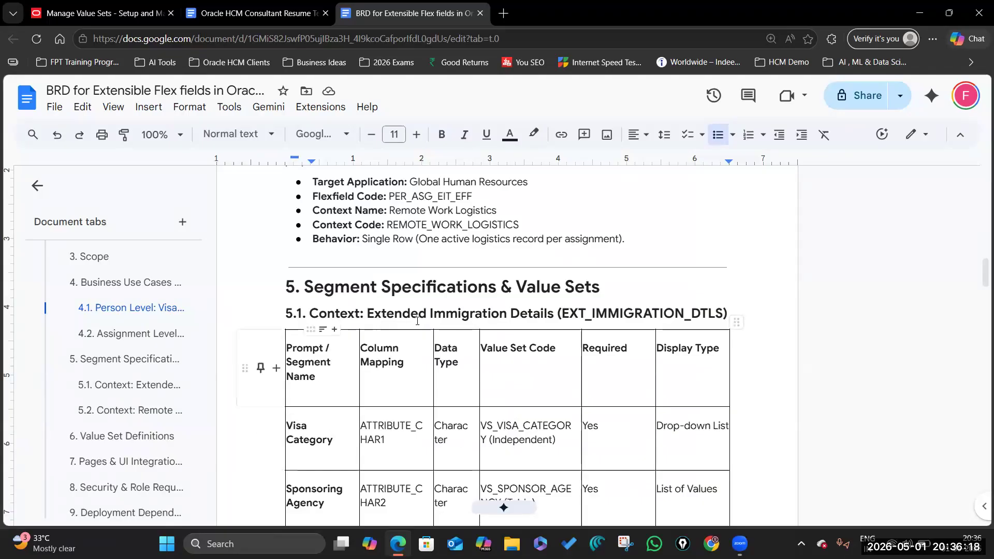
double_click(608, 315)
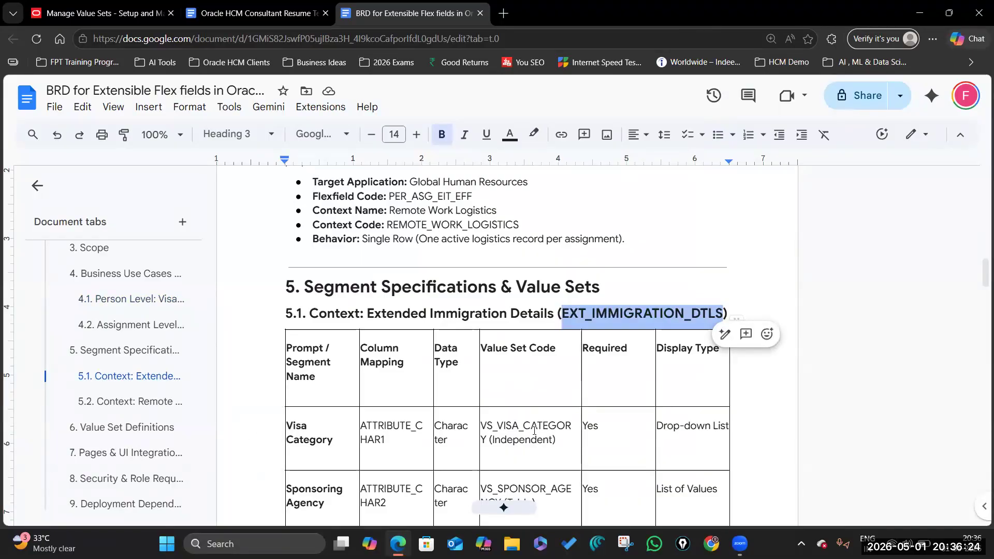
click(608, 314)
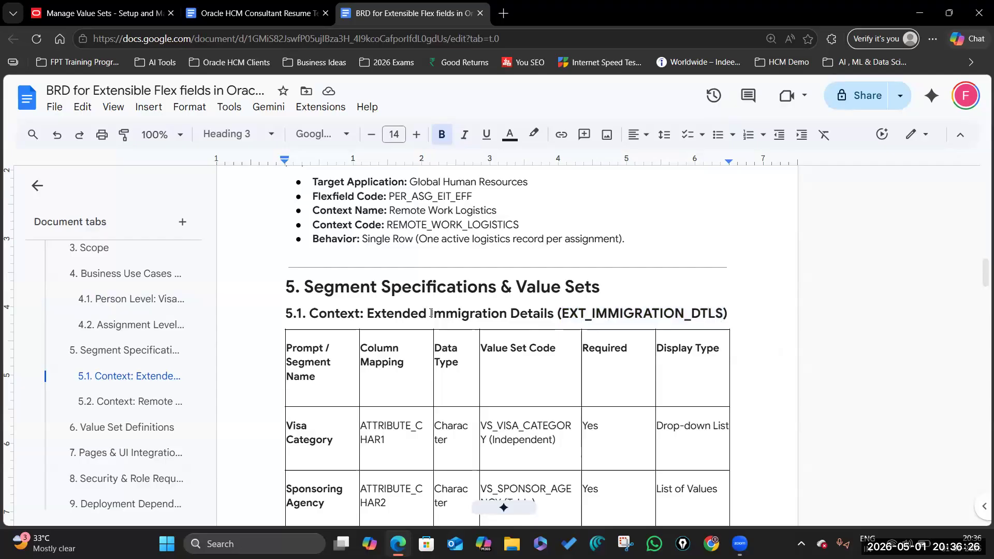
drag(430, 313, 555, 310)
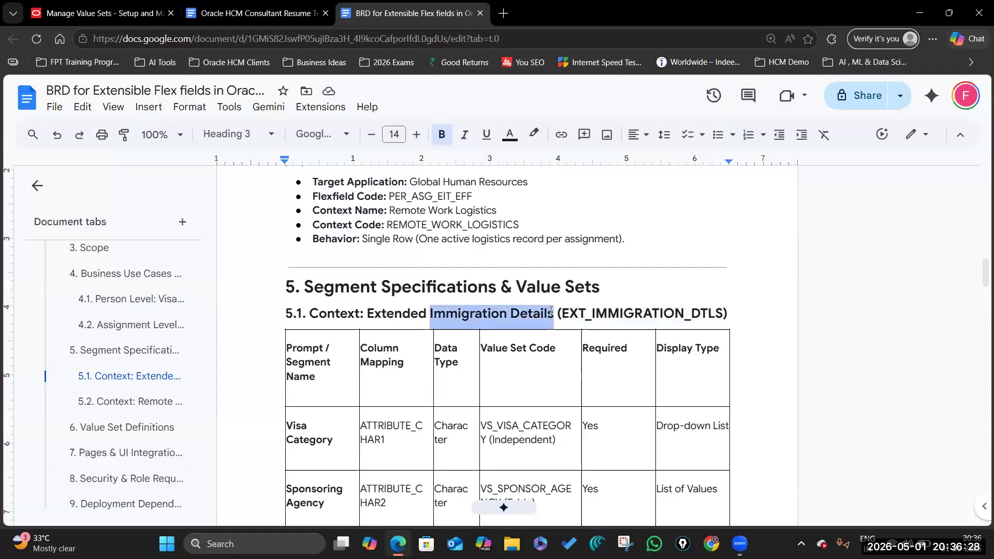
click(98, 13)
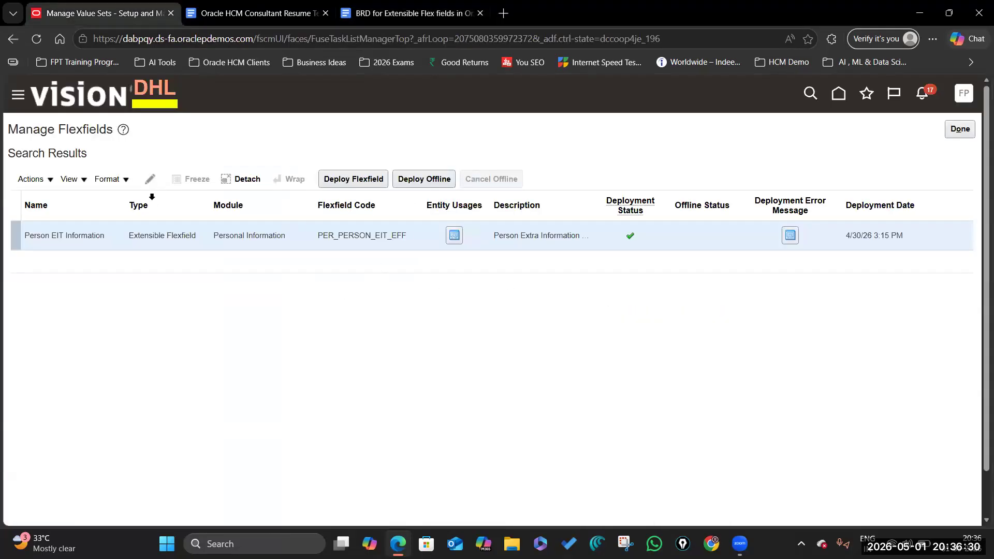
Step: Edit Person EIT Information and list the Person Extra Information contexts for a name search
click(149, 178)
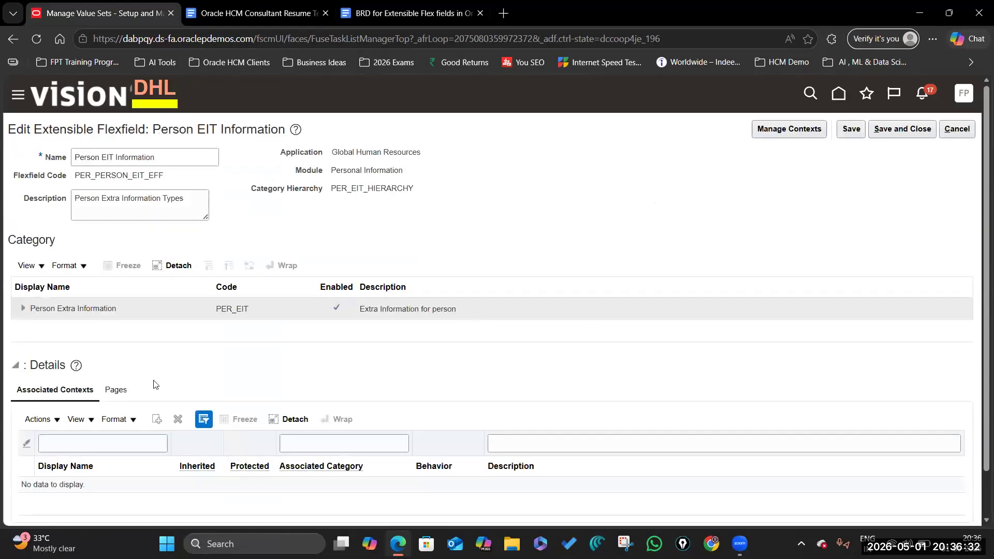
click(120, 308)
scroll(588, 295, down, 3)
scroll(820, 108, up, 3)
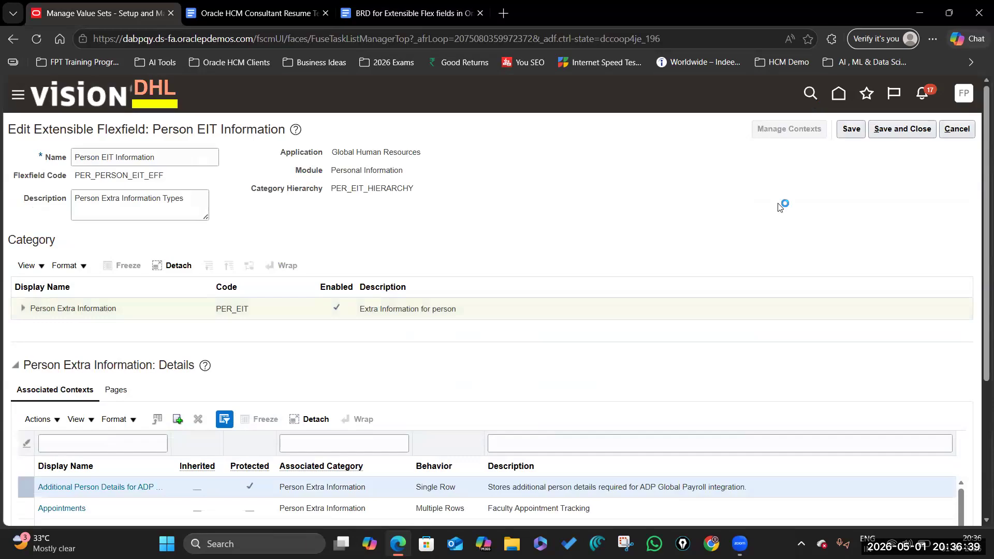
click(105, 208)
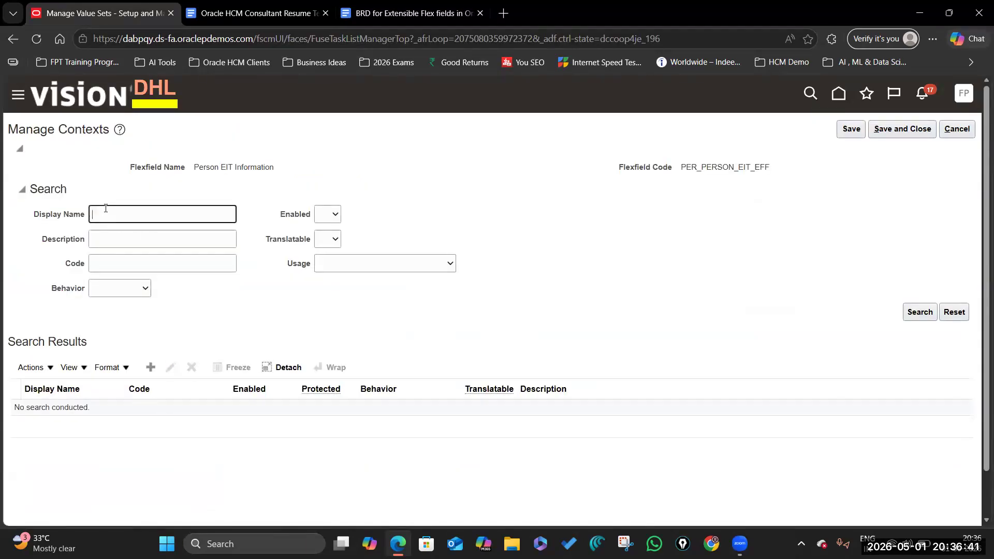
Step: Copy the context name 'Immigration Details' from the BRD's 5.1 heading
key(ctrl+shift+Tab)
click(512, 317)
drag(431, 312, 552, 310)
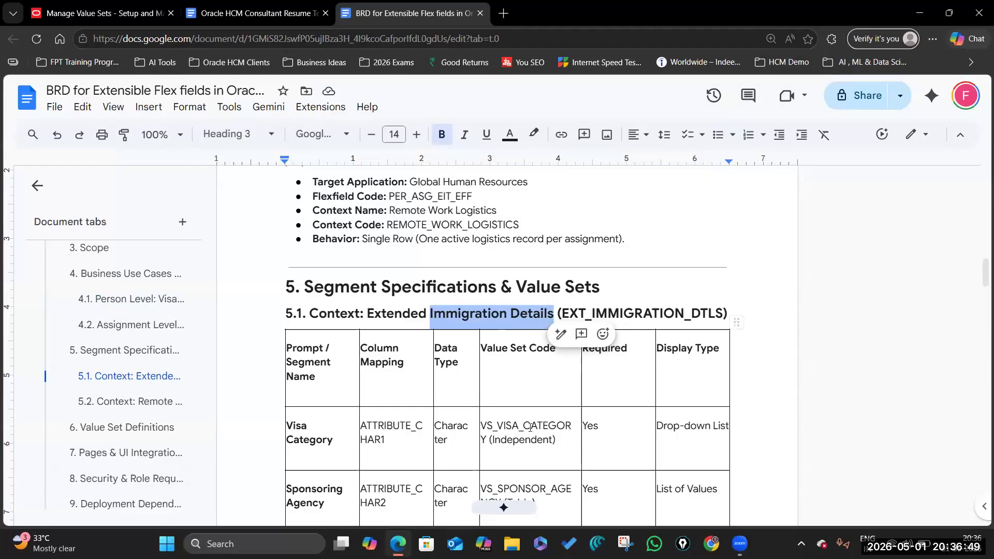
click(476, 313)
drag(430, 313, 554, 312)
key(ctrl+c)
Step: Search Manage Contexts for 'Immigration Details' and open that context for editing
key(ctrl+1)
key(ctrl+v)
click(908, 313)
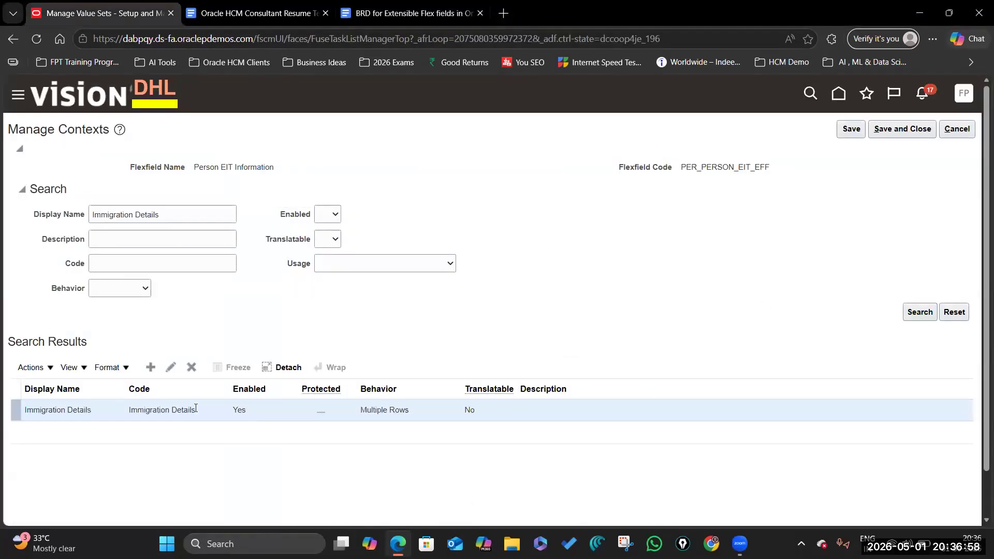
click(171, 367)
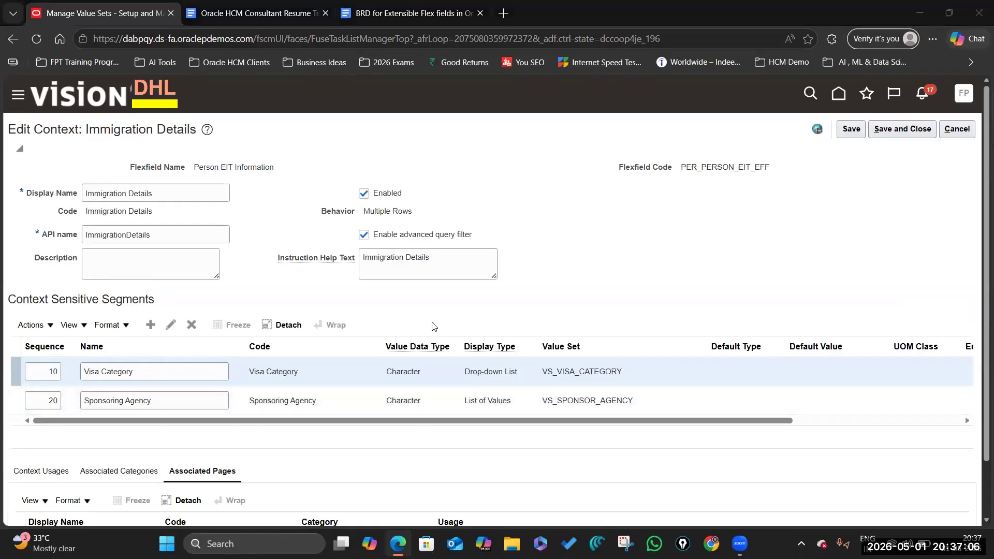
click(409, 13)
scroll(293, 280, down, 3)
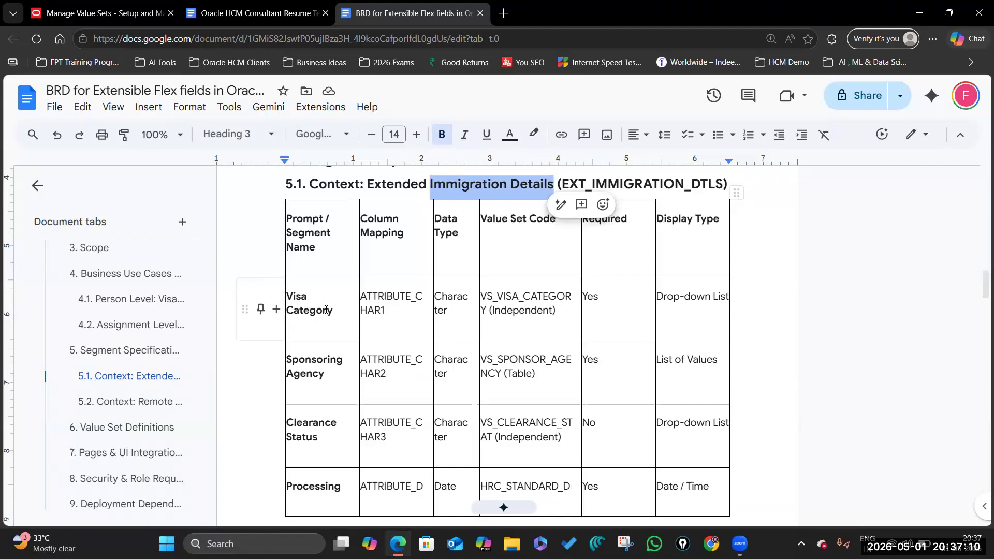
drag(330, 311, 288, 297)
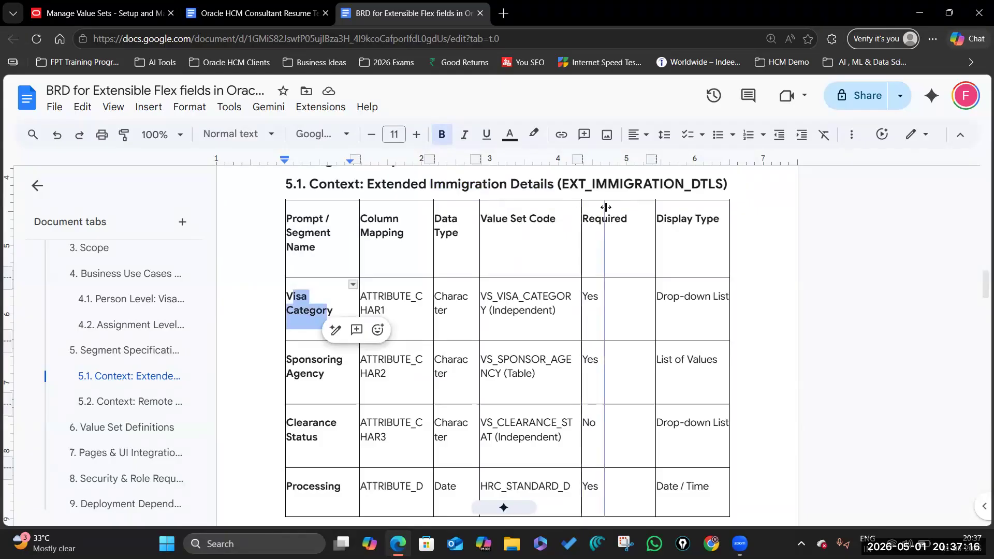
drag(606, 207, 606, 207)
click(549, 296)
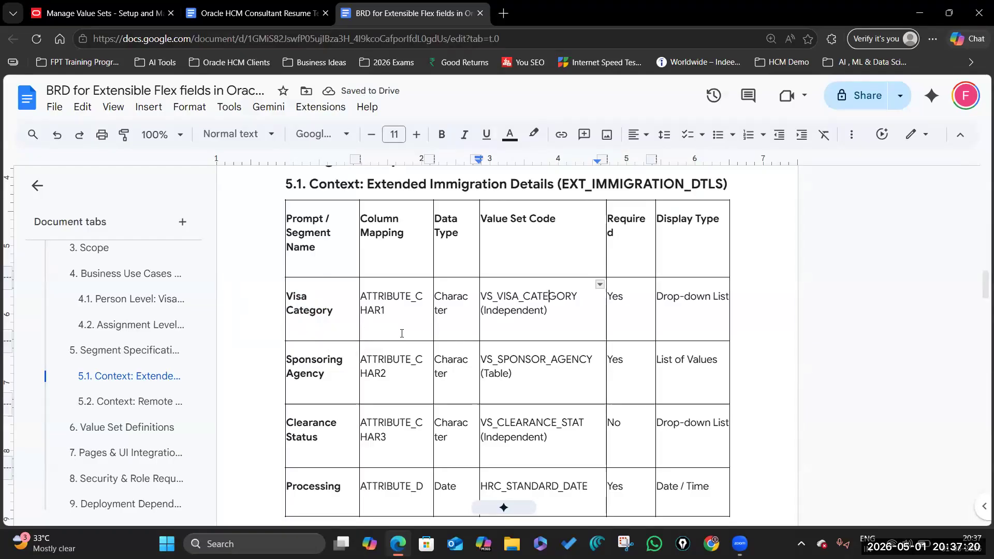
click(99, 12)
click(157, 372)
scroll(435, 463, down, 2)
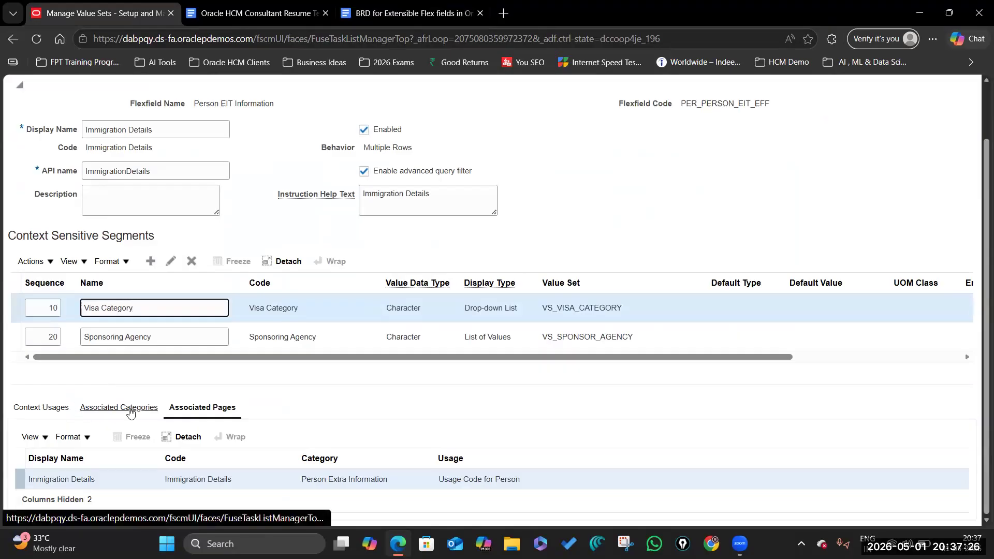
double_click(571, 309)
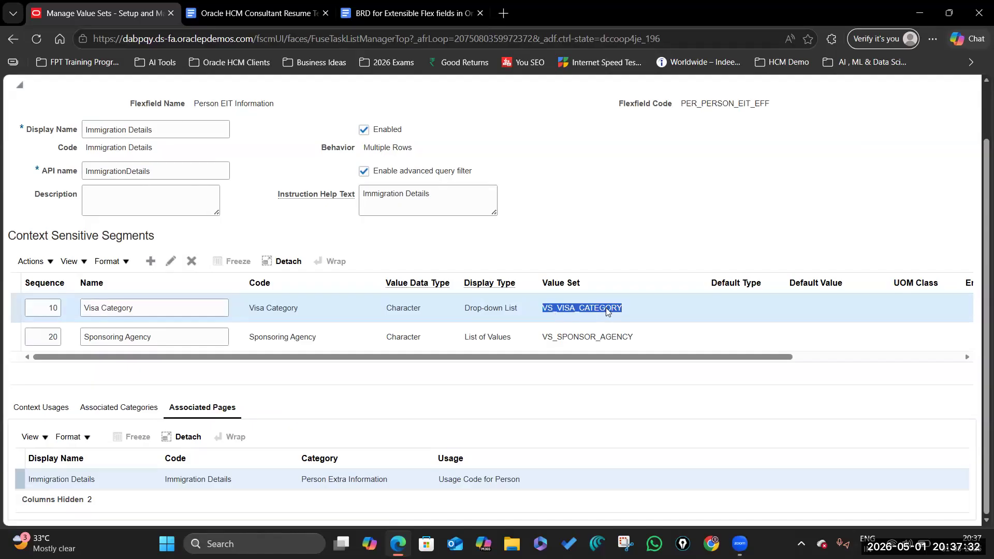
click(570, 304)
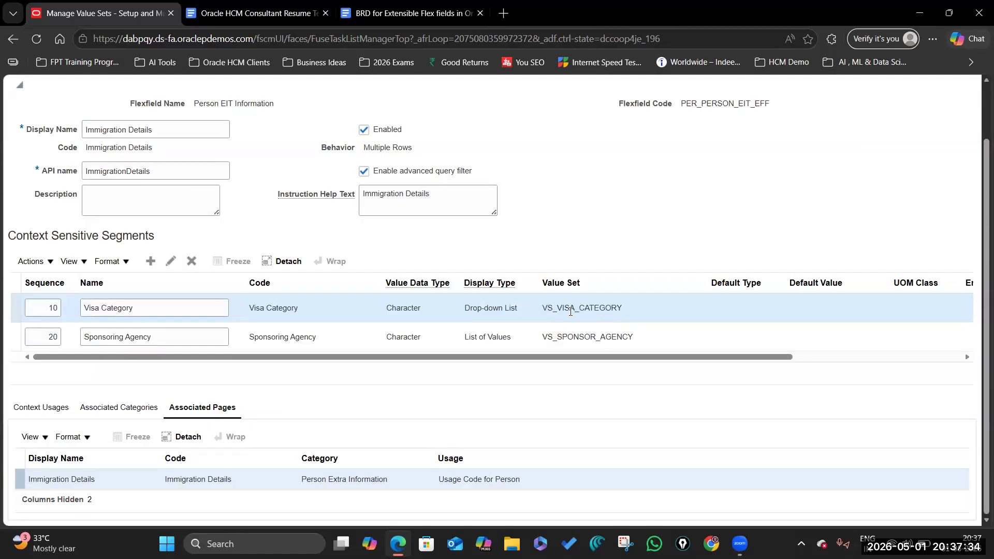
Step: Delete the Visa Category segment, compare with the BRD, then save and close Immigration Details
click(192, 261)
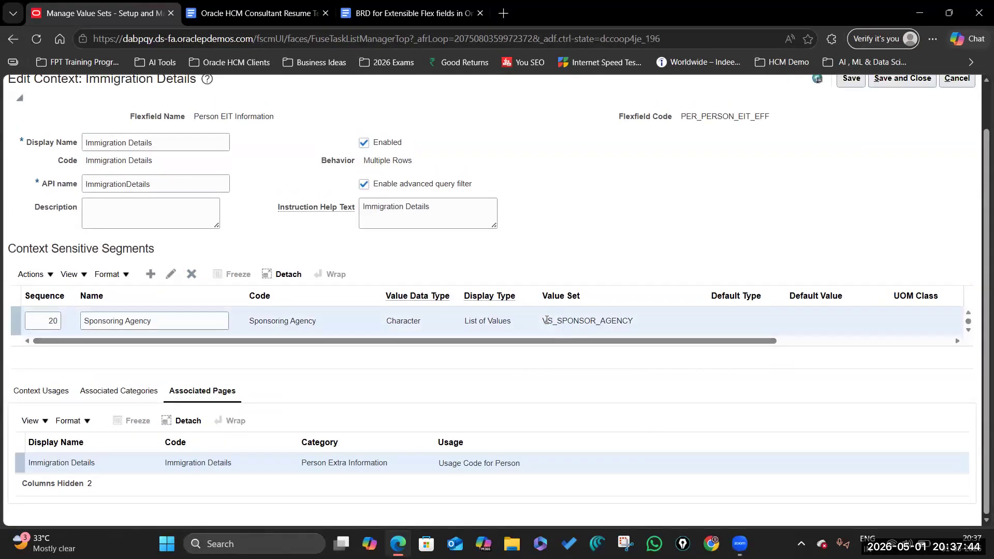
click(383, 15)
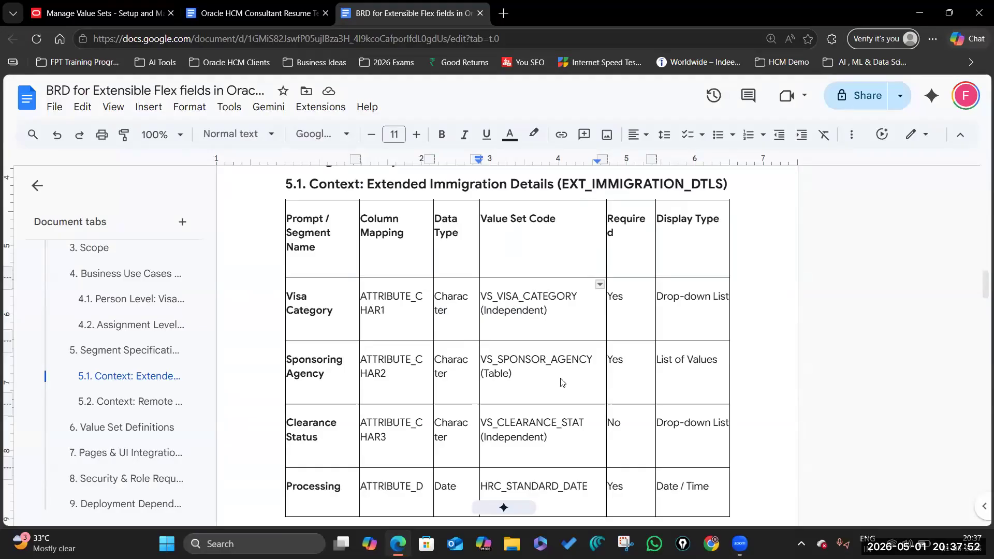
key(ctrl+Tab)
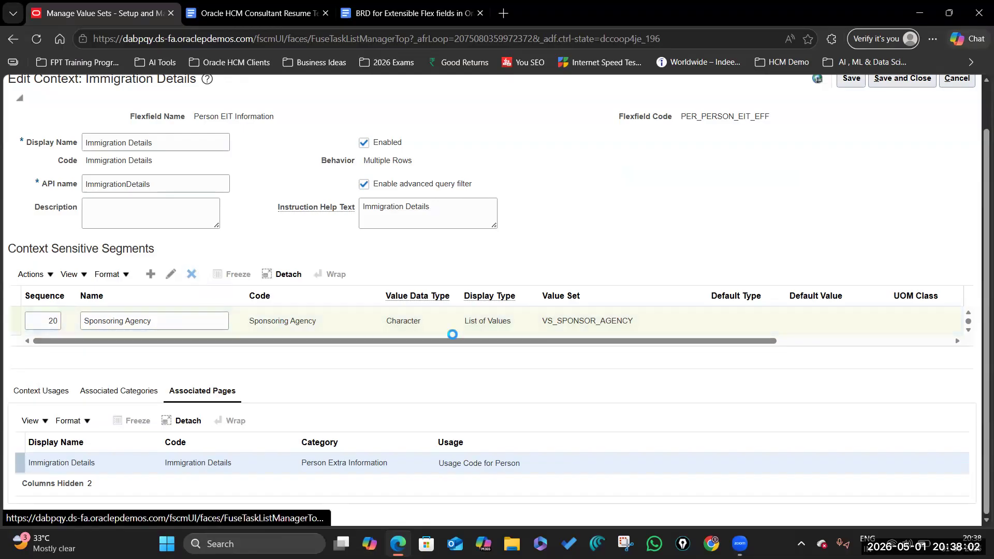
click(191, 274)
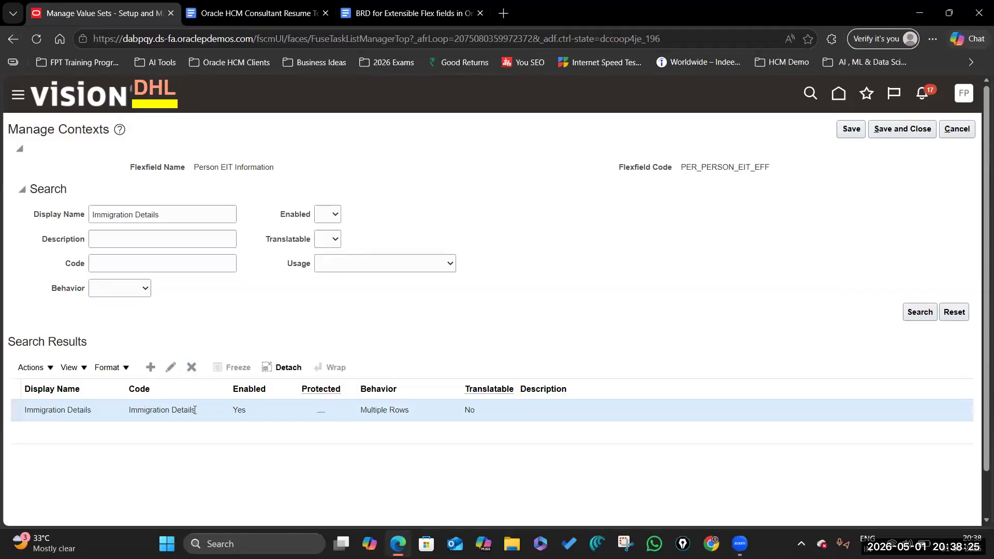
Step: Attempt deleting Immigration Details, dismiss the FND-3137 page-usage error, then save and close
click(192, 367)
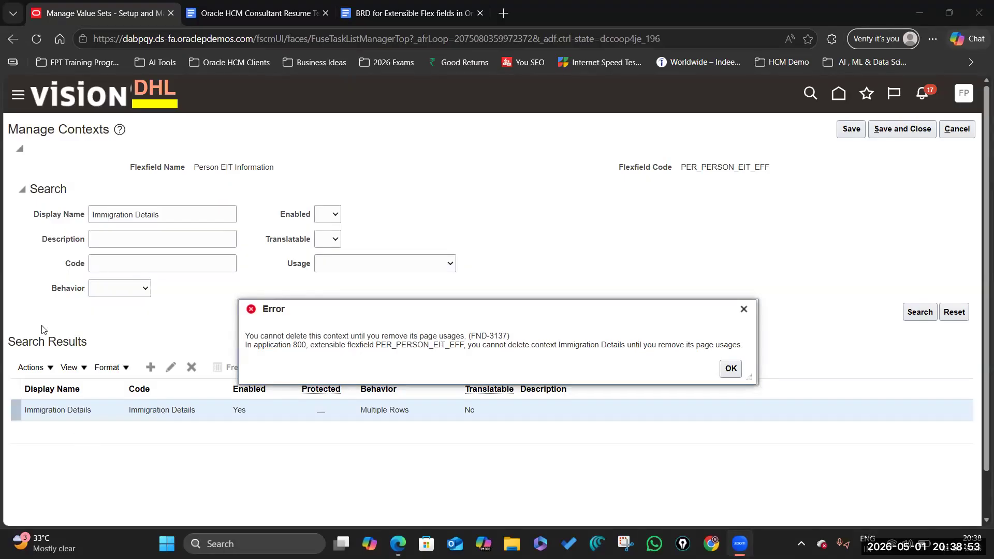
click(743, 309)
click(901, 131)
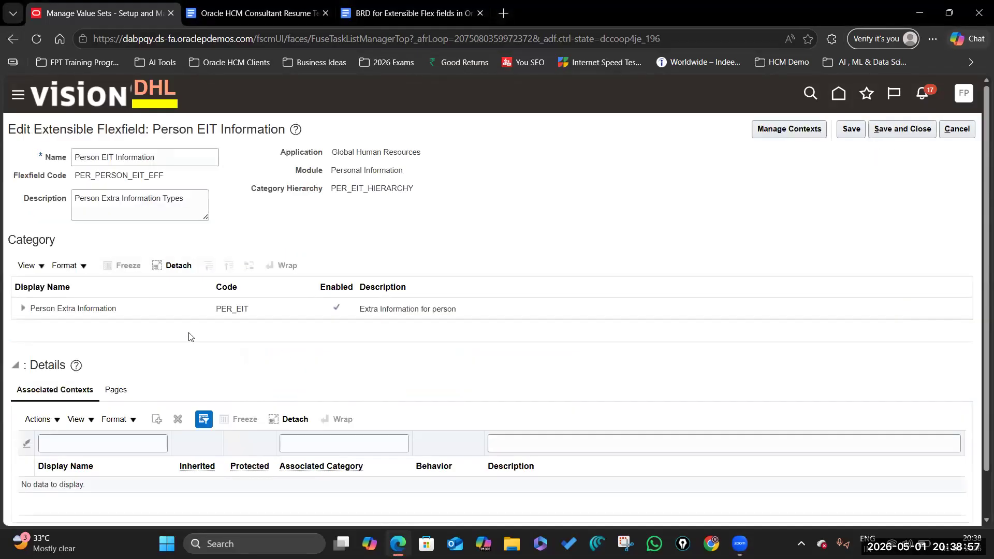
Step: Try deleting Immigration Details from Person Extra Information's associated contexts, and dismiss the page-association error
scroll(115, 389, down, 1)
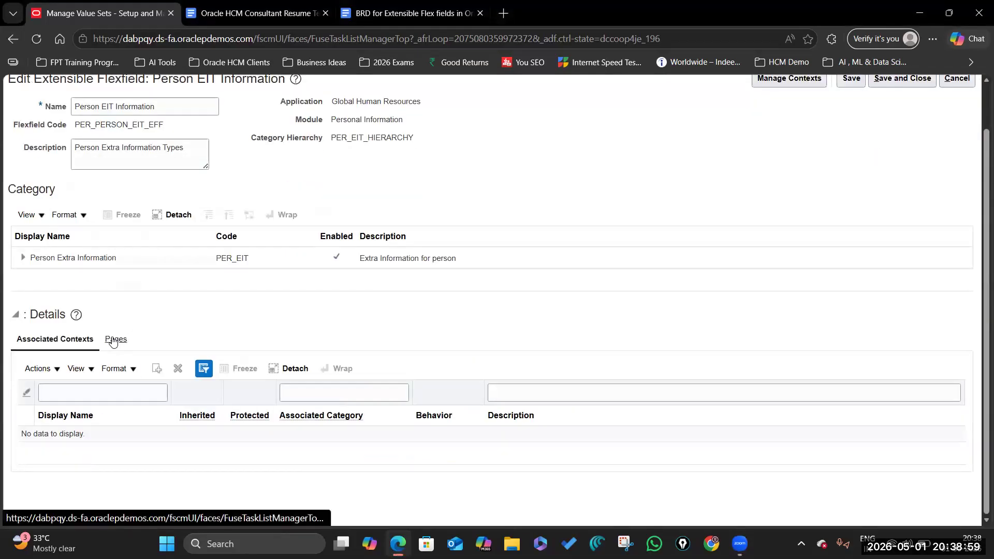
click(127, 262)
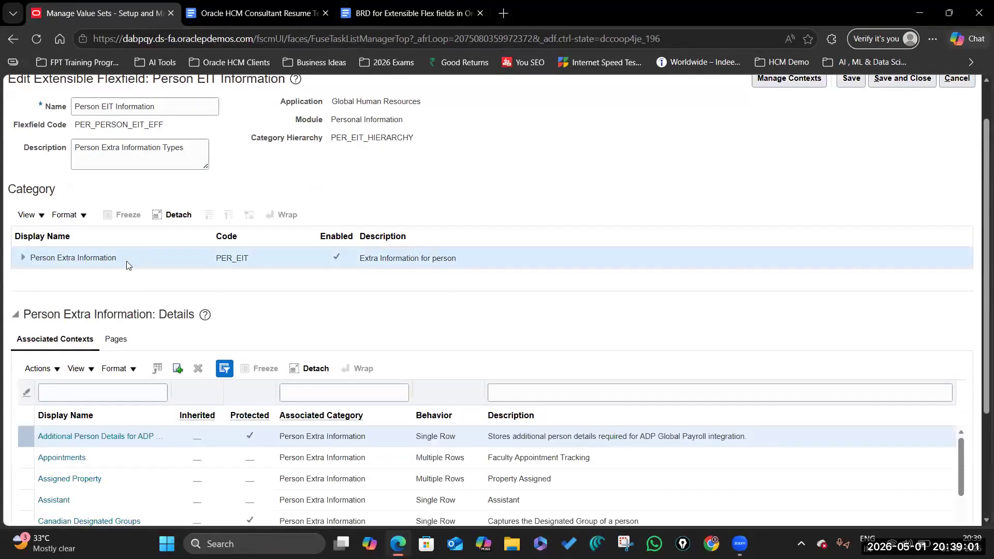
scroll(142, 341, down, 5)
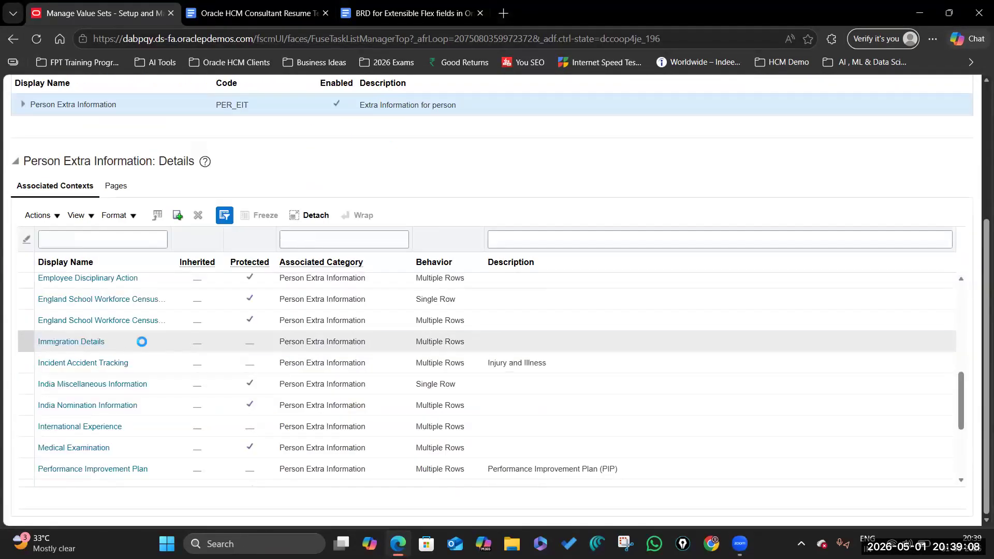
click(142, 342)
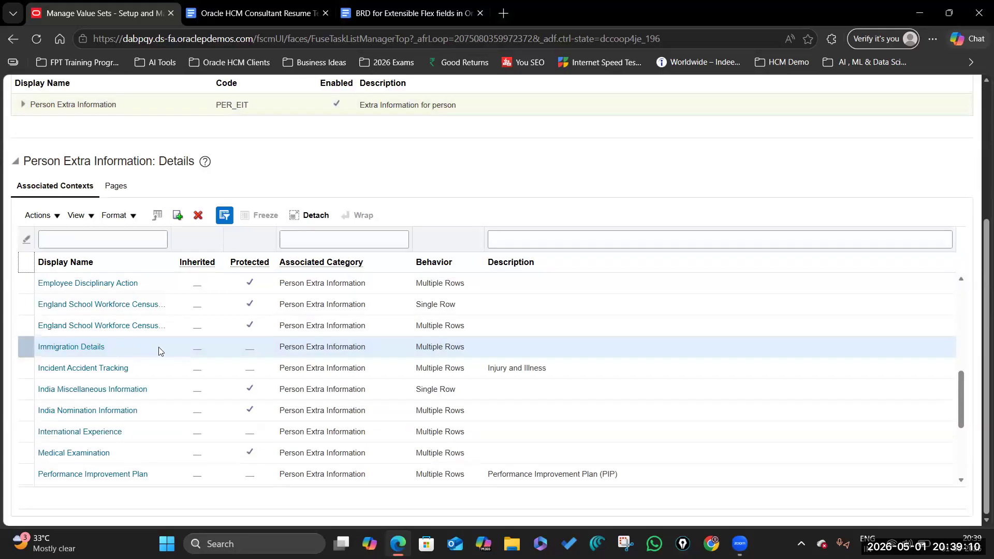
click(198, 214)
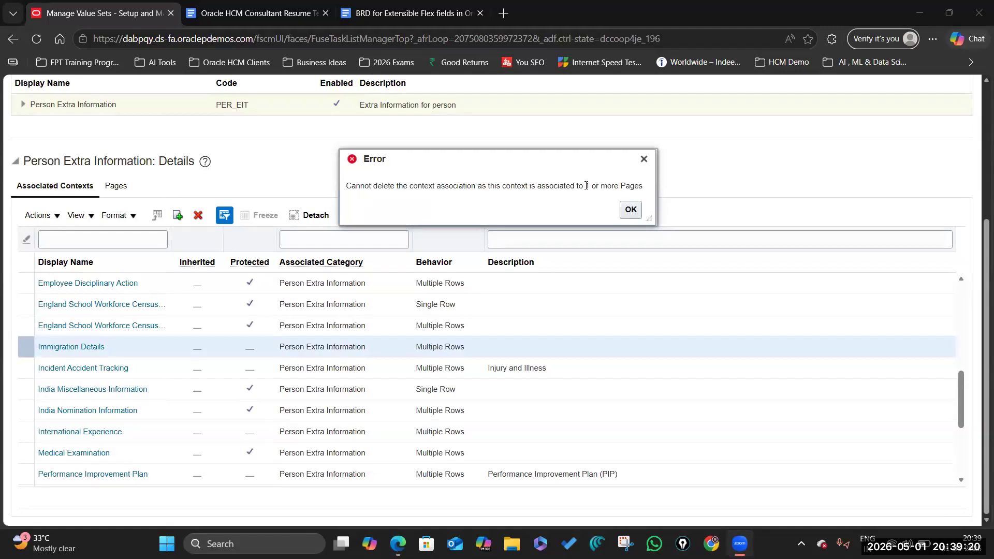
click(631, 210)
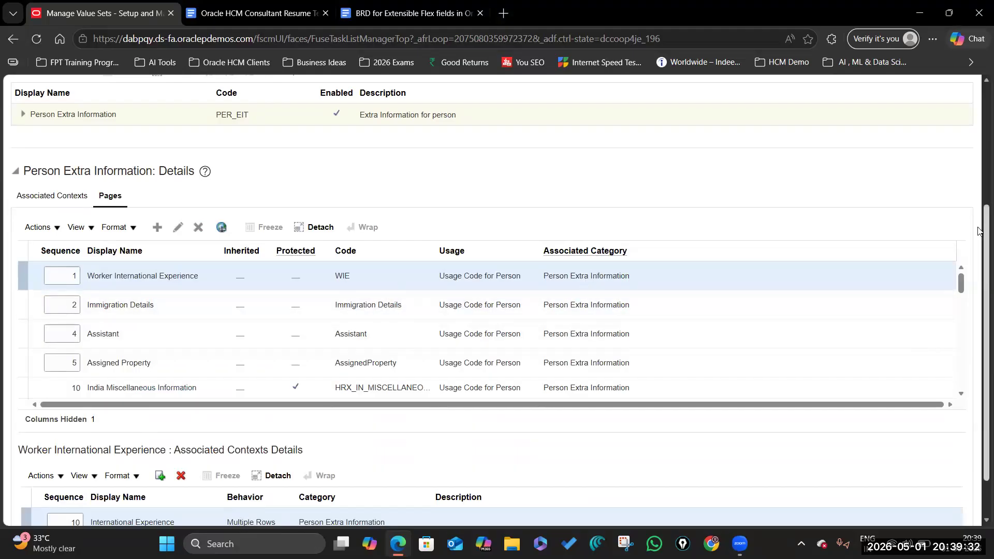
Step: Delete the Immigration Details page entry from Person Extra Information
scroll(978, 245, down, 1)
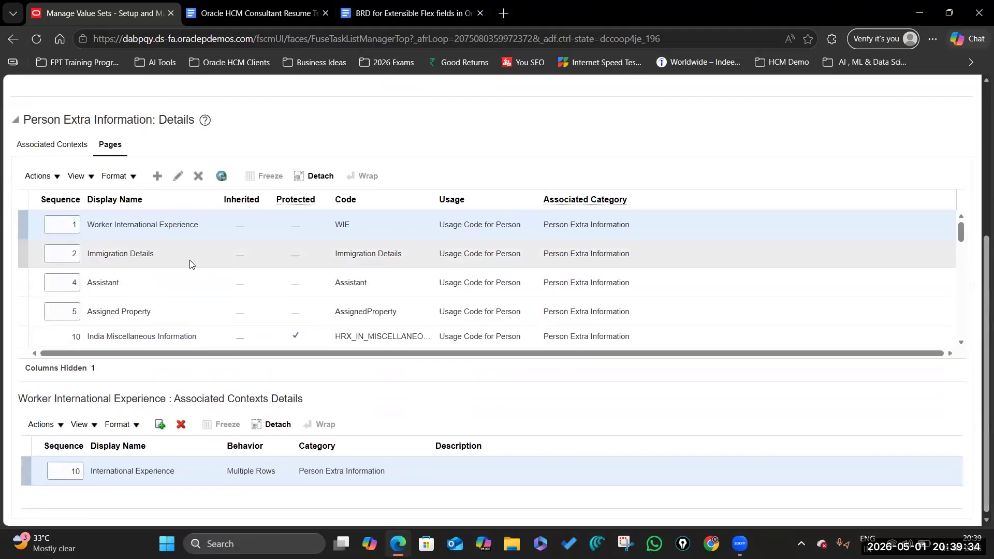
click(169, 256)
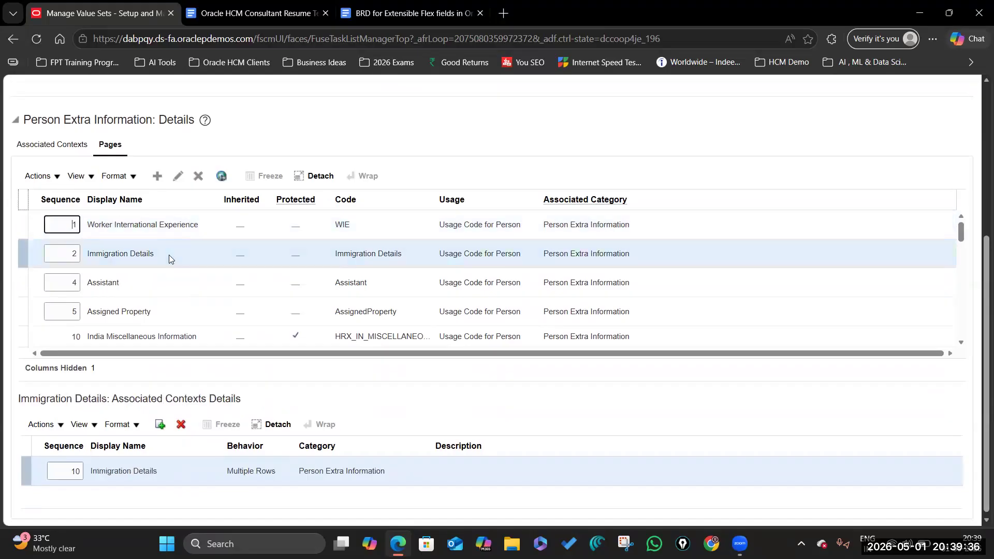
click(199, 176)
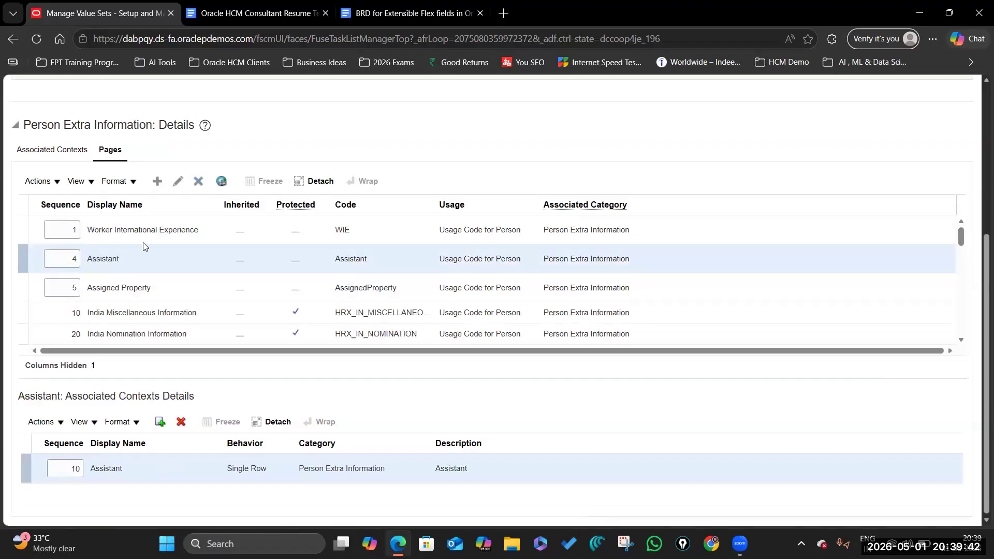
Step: Remove the Immigration Details context association from the category's associated contexts
scroll(158, 258, up, 3)
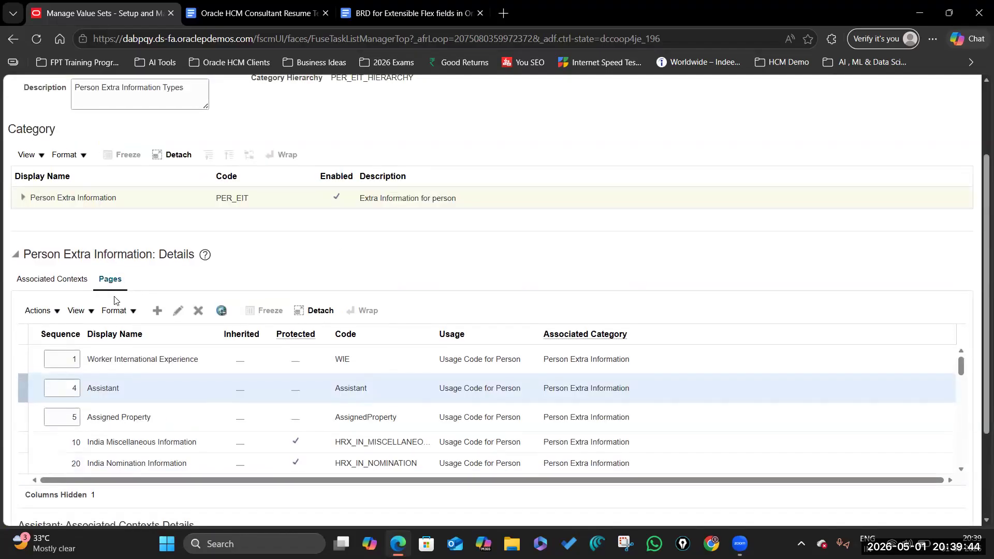
scroll(181, 393, down, 15)
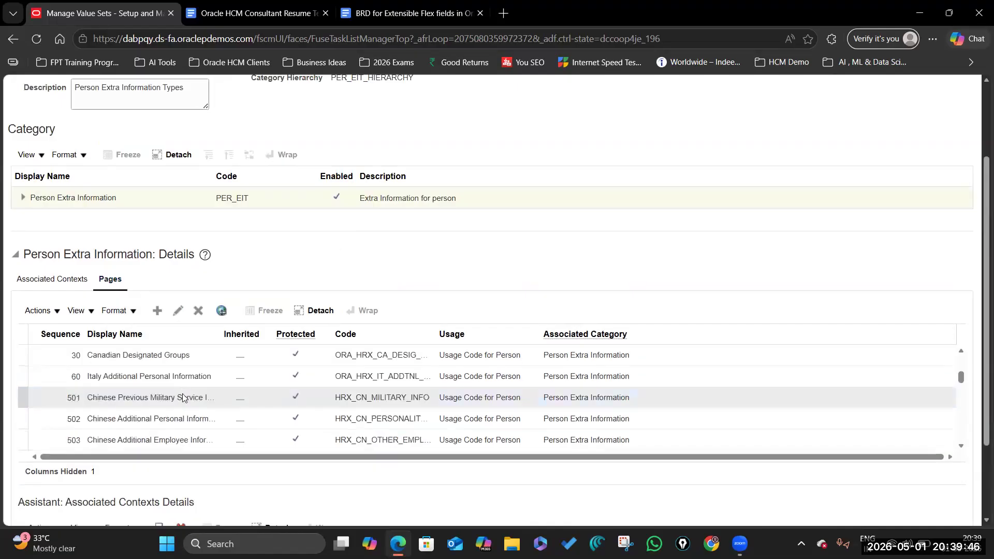
scroll(181, 363, down, 3)
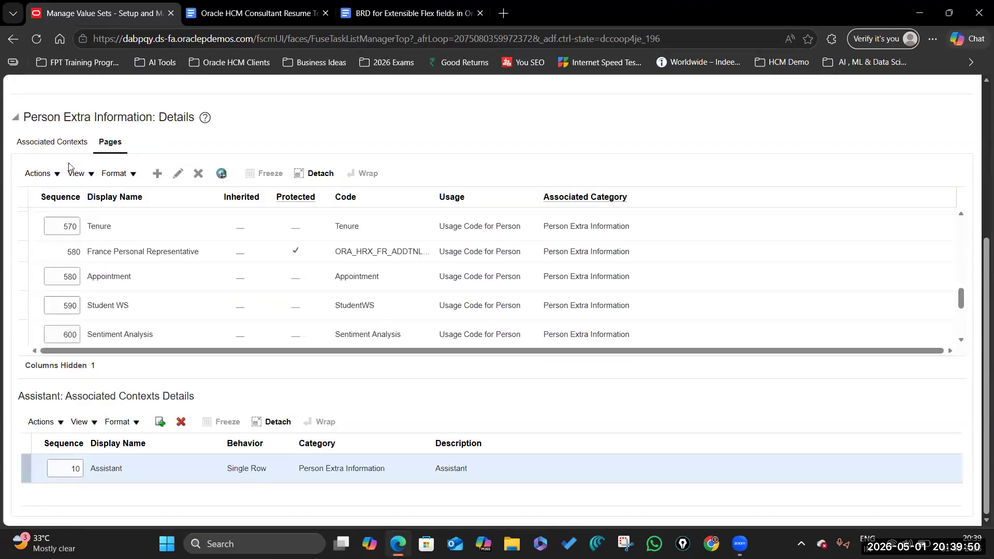
click(62, 144)
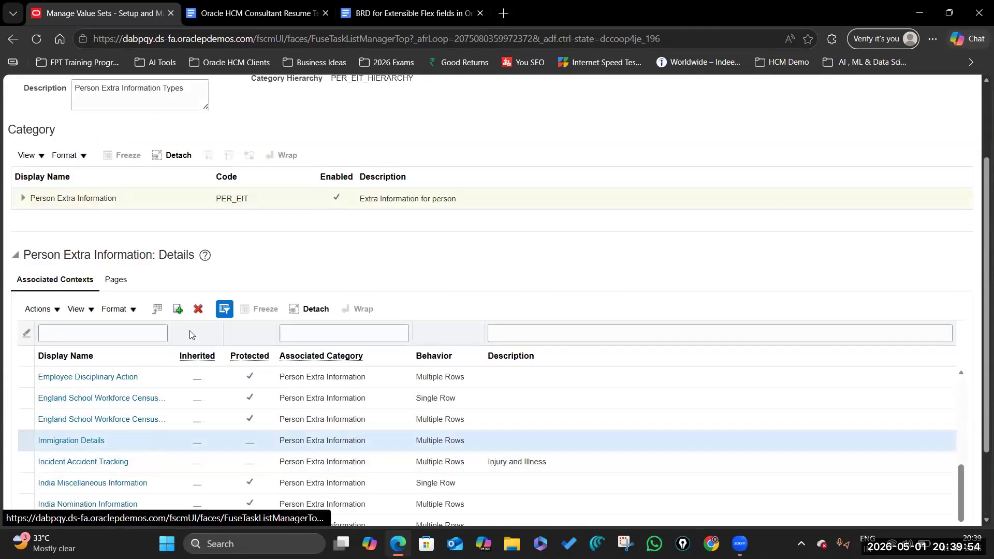
click(202, 313)
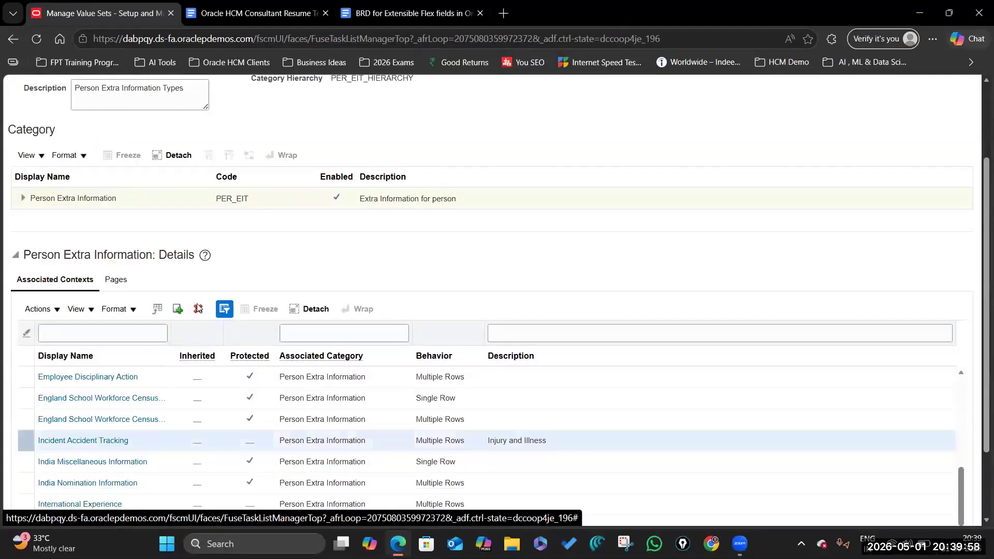
click(632, 214)
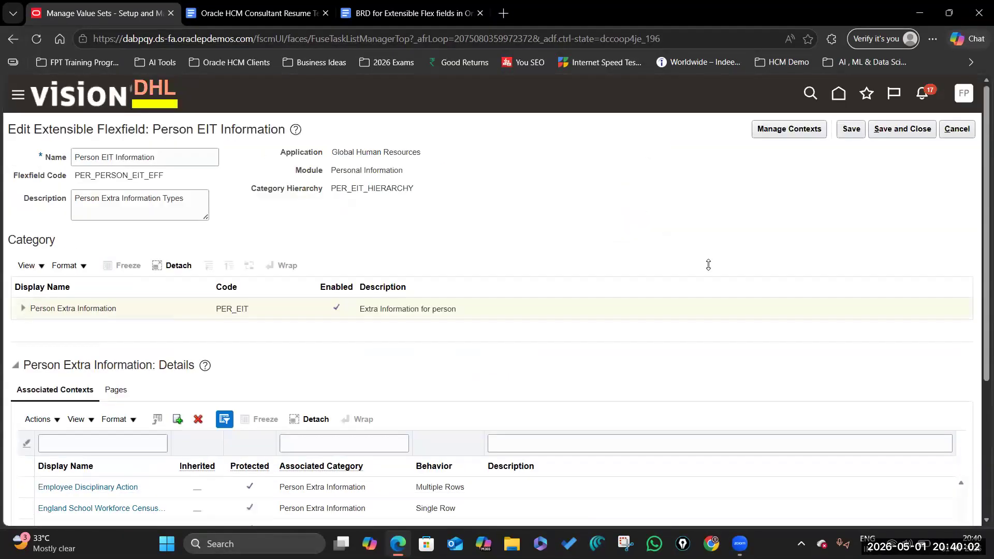
click(850, 129)
scroll(114, 201, down, 4)
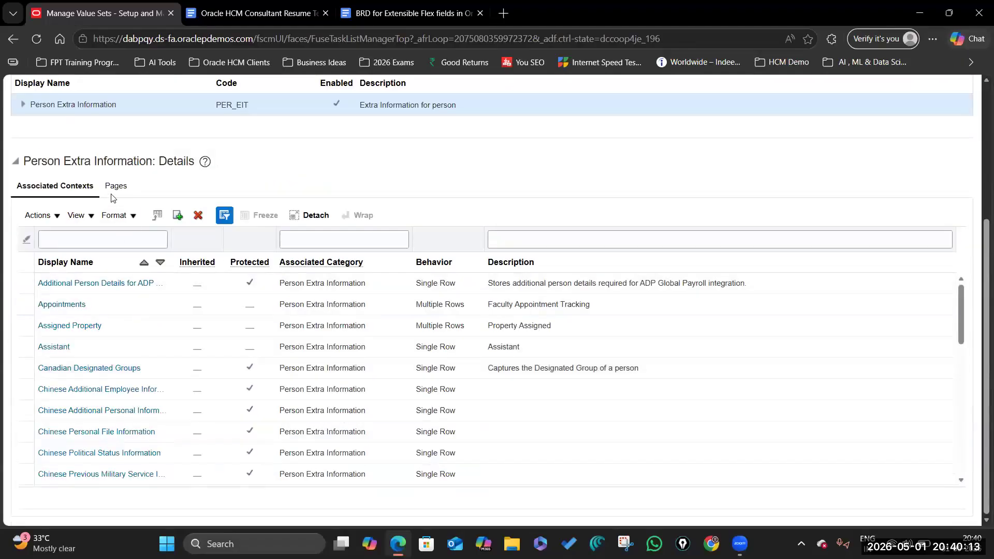
click(117, 185)
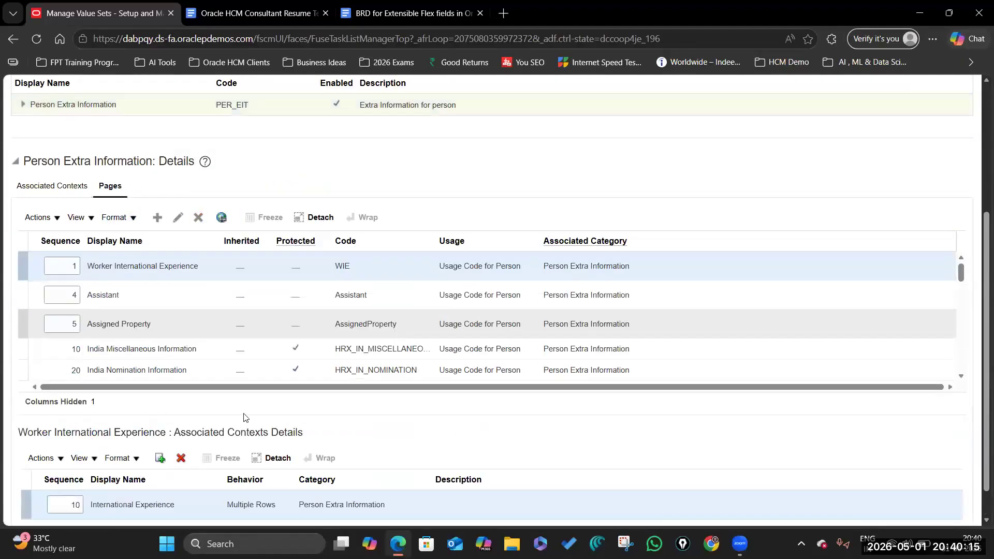
scroll(89, 257, down, 1)
scroll(132, 288, down, 15)
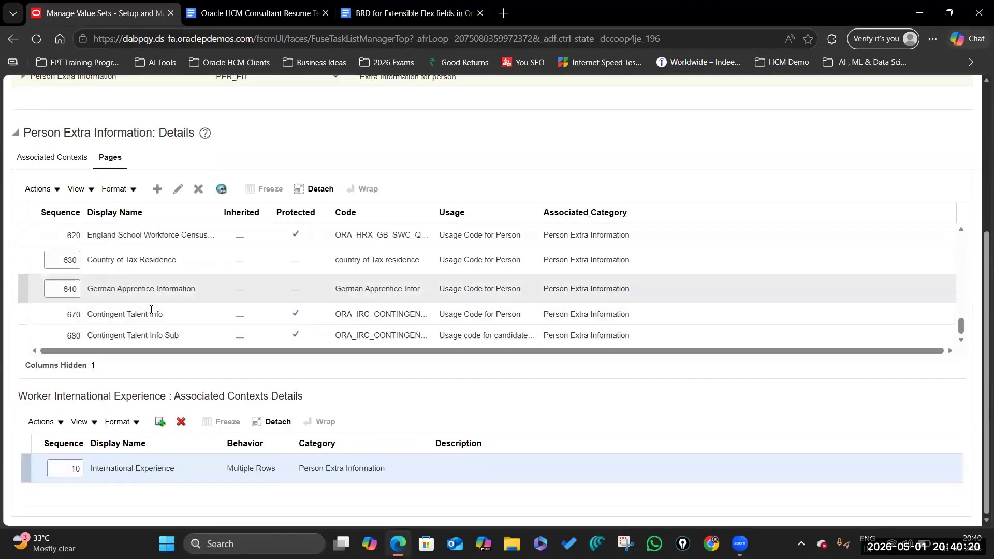
scroll(155, 311, up, 20)
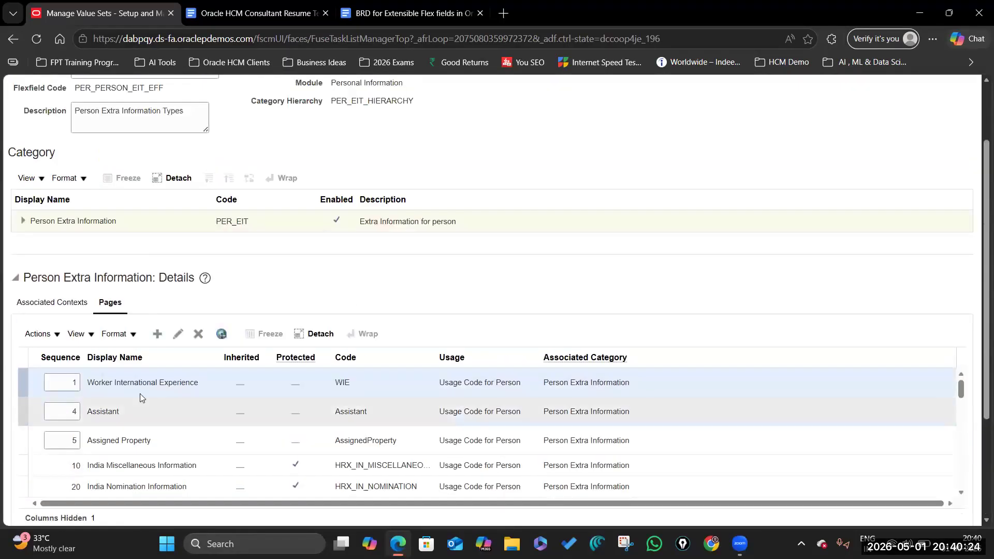
scroll(142, 395, up, 3)
click(57, 389)
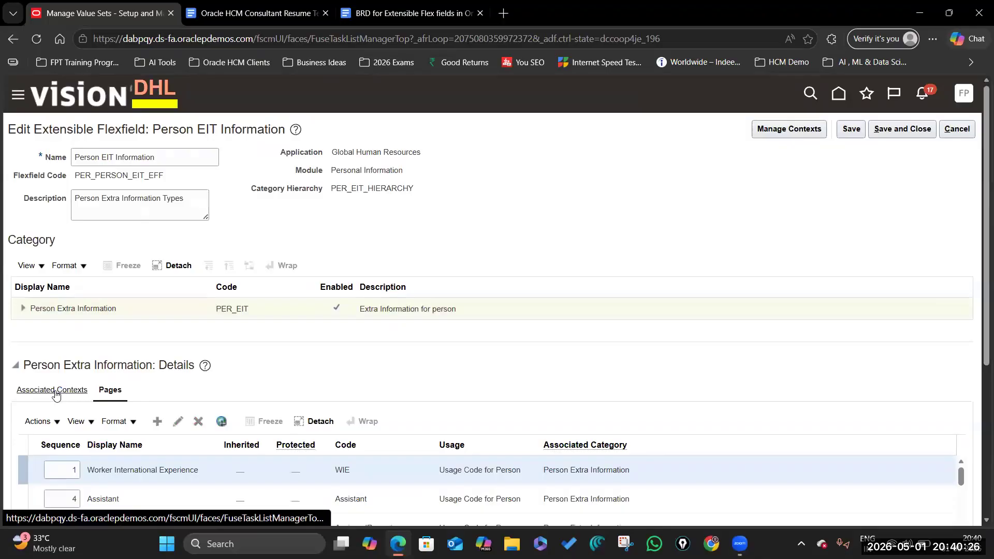
scroll(132, 359, down, 6)
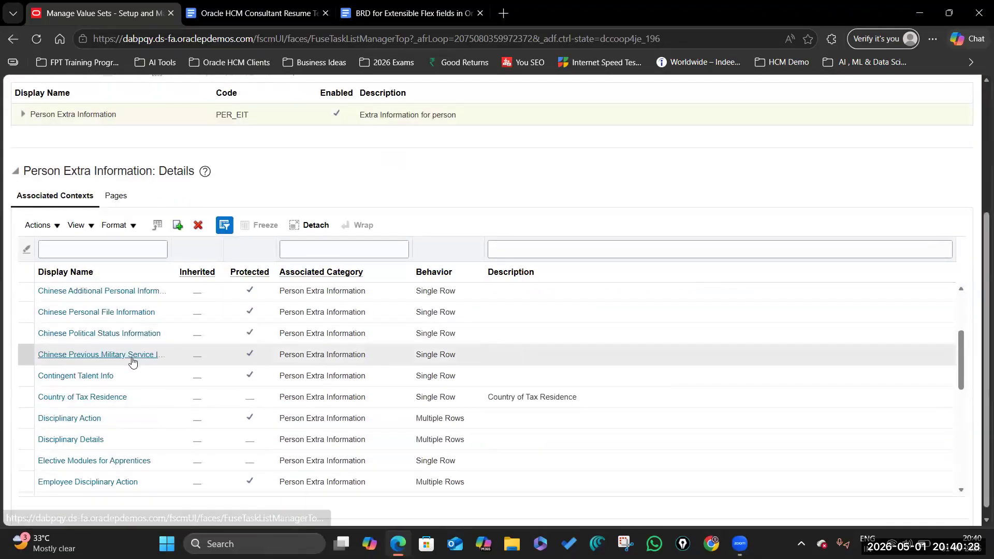
scroll(134, 382, down, 3)
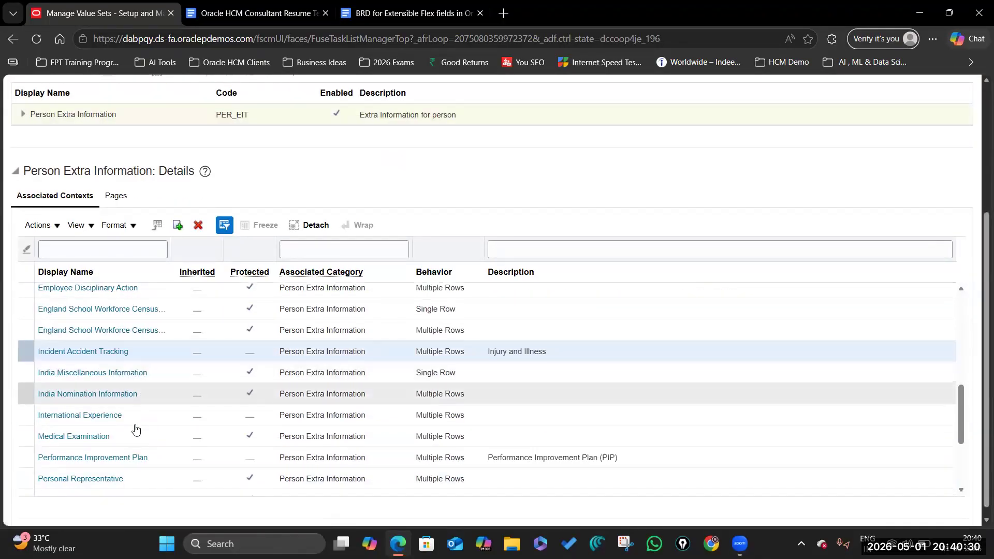
scroll(160, 364, up, 4)
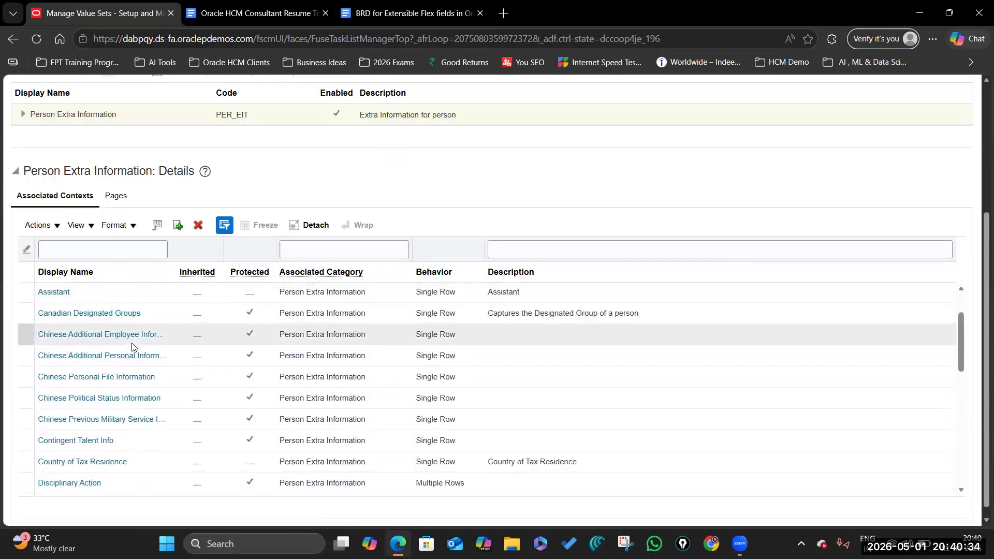
scroll(127, 331, up, 5)
scroll(690, 332, down, 1)
scroll(690, 332, down, 2)
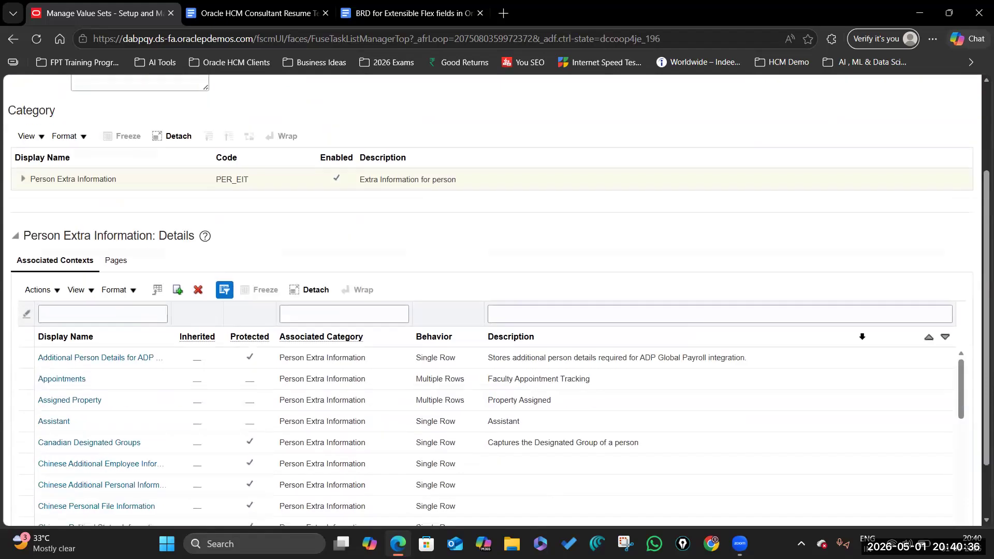
scroll(814, 333, down, 2)
scroll(377, 349, down, 5)
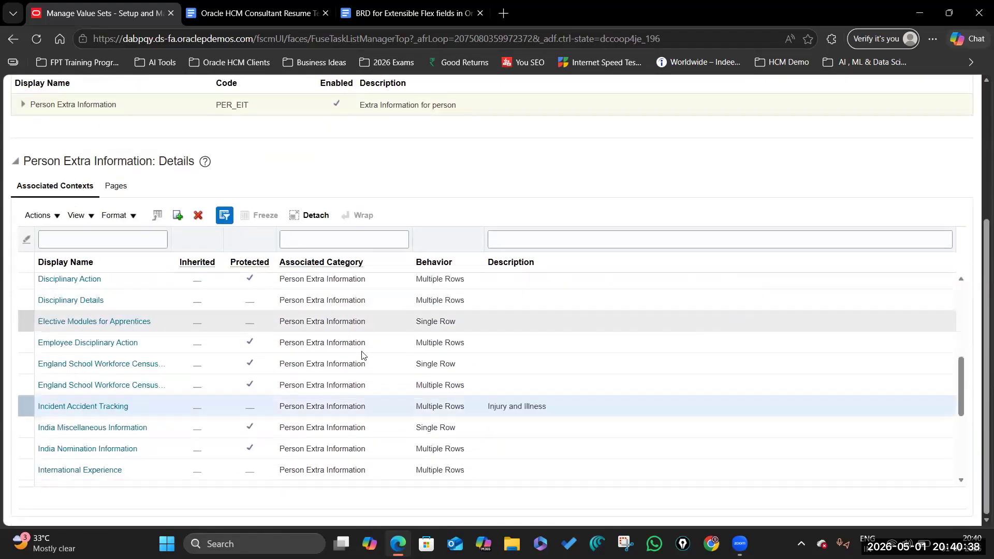
scroll(376, 382, down, 2)
scroll(166, 356, up, 2)
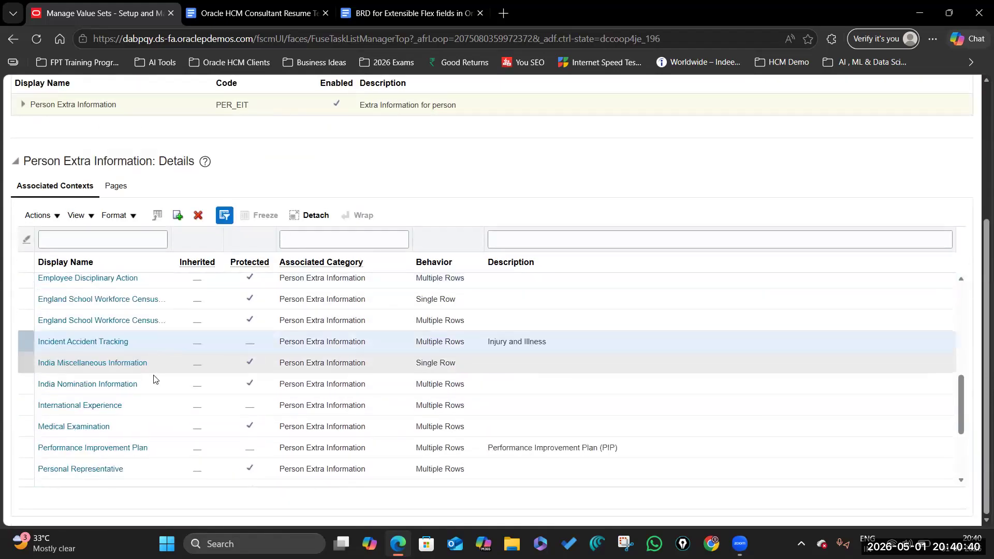
scroll(168, 327, up, 2)
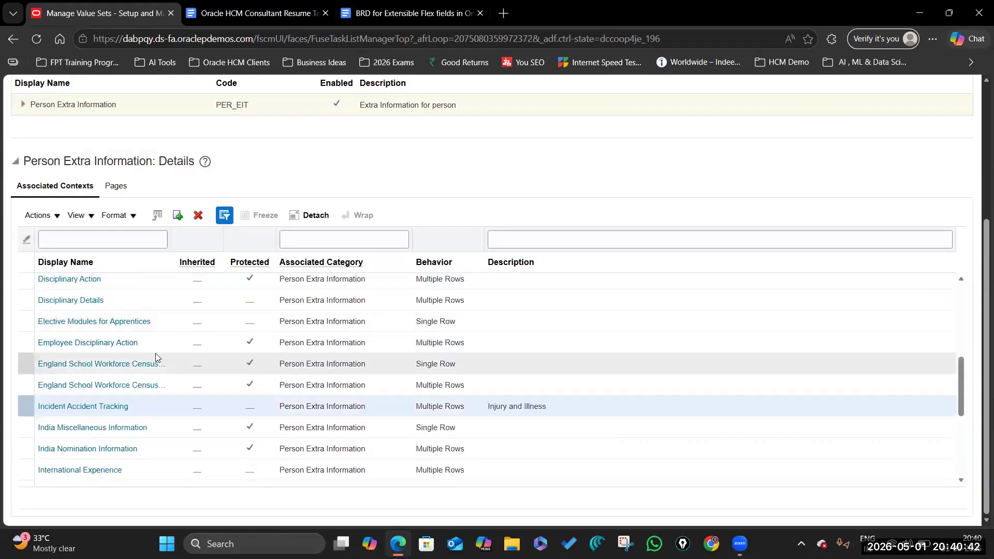
scroll(155, 353, up, 5)
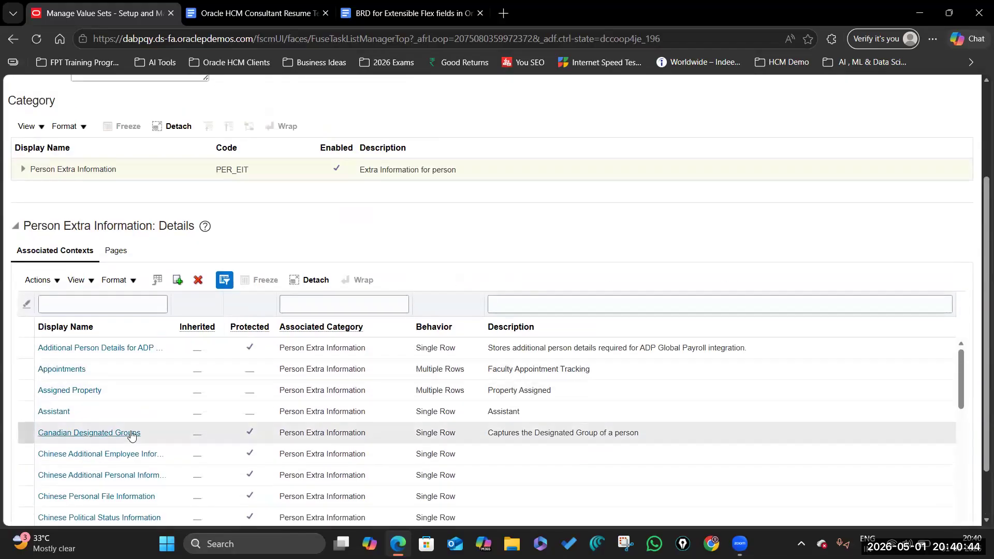
scroll(133, 432, down, 1)
scroll(797, 240, up, 3)
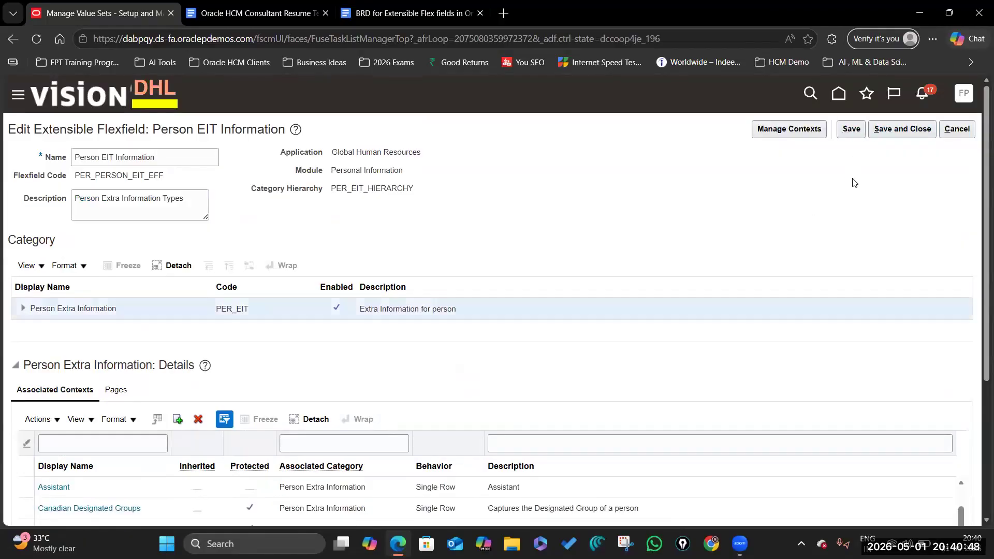
Step: Save and close Person EIT Information and start deploying the flexfield
click(891, 131)
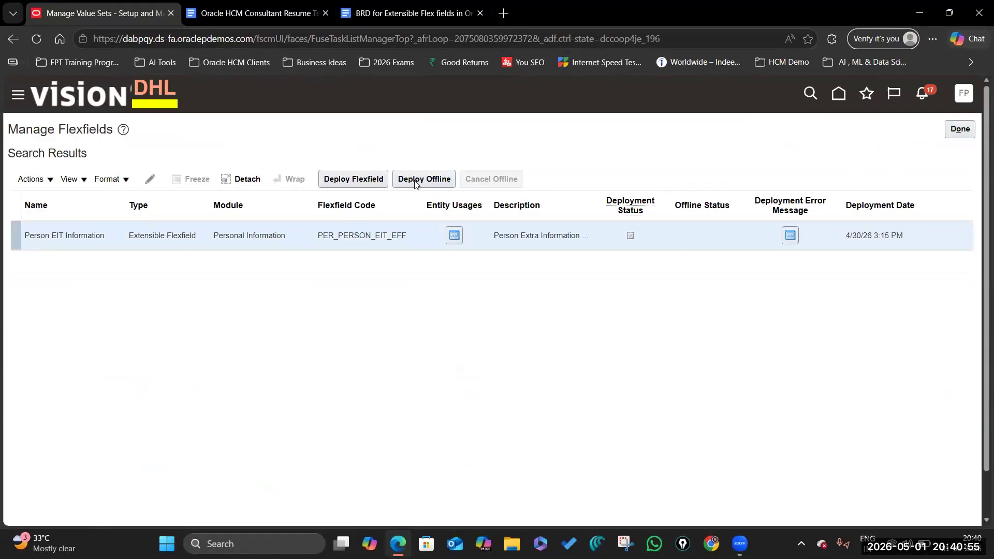
click(364, 180)
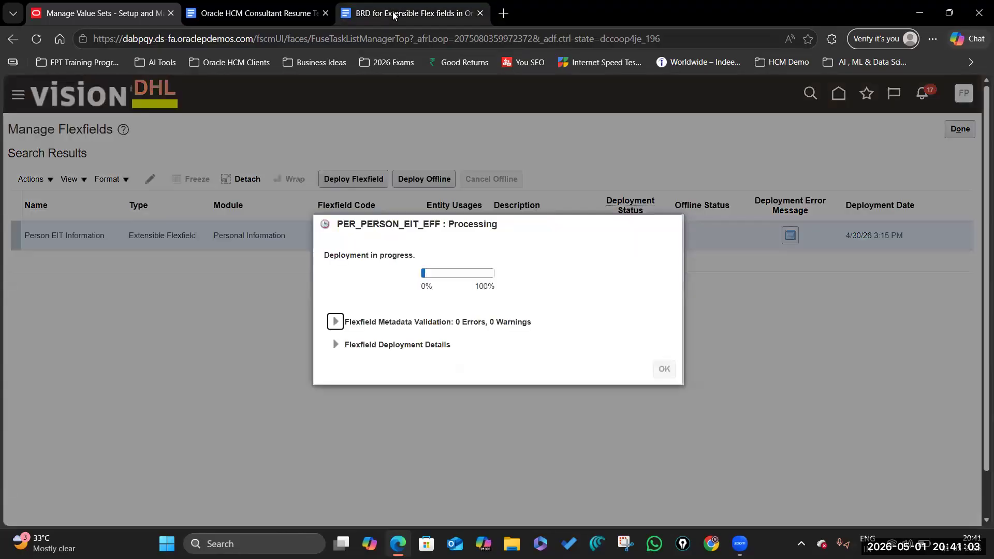
click(393, 15)
Step: Pick out the VS_VISA_CATEGORY value set code in the BRD, then check deployment progress
double_click(505, 295)
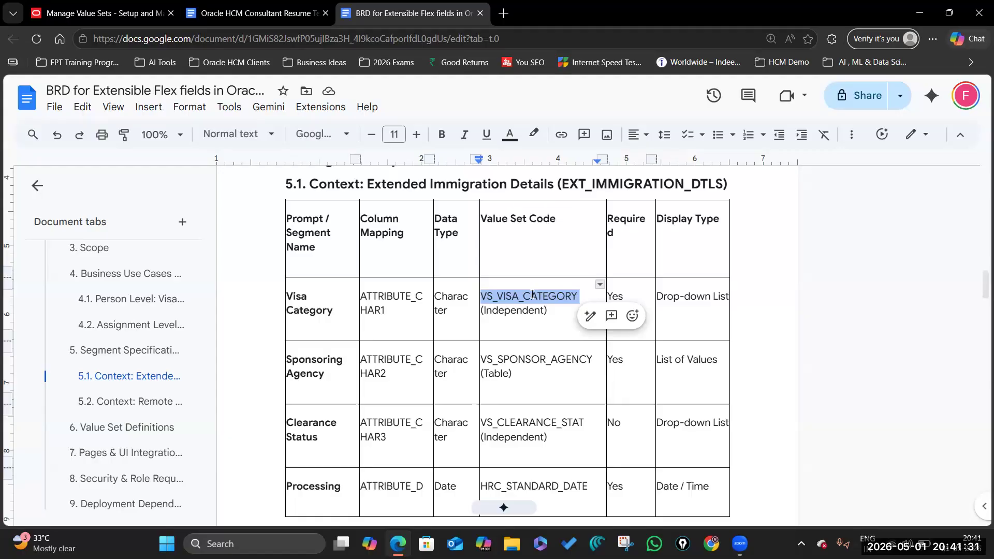
click(97, 13)
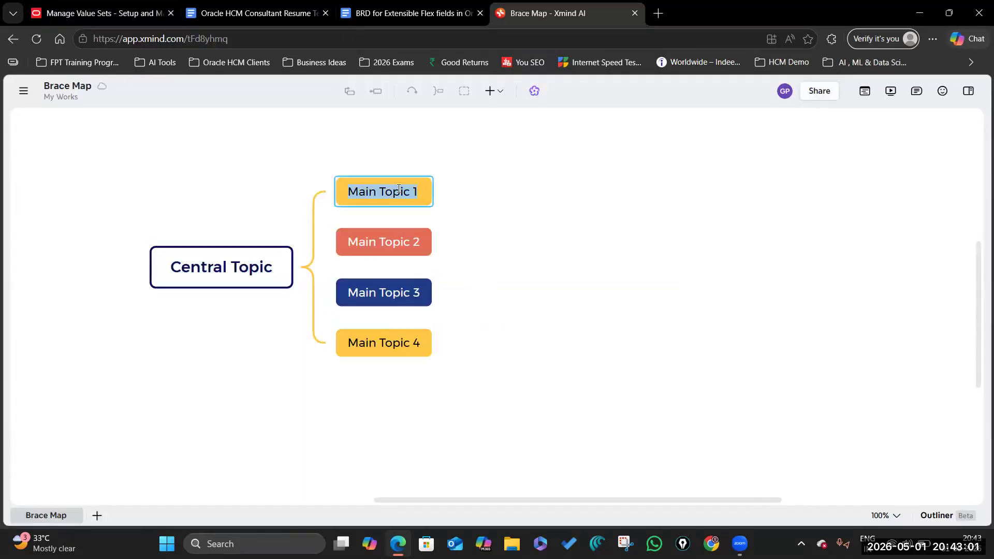
Step: Enter 'Value' as the first main topic text under How to Delete Value Set in EFF
key(BackSpace)
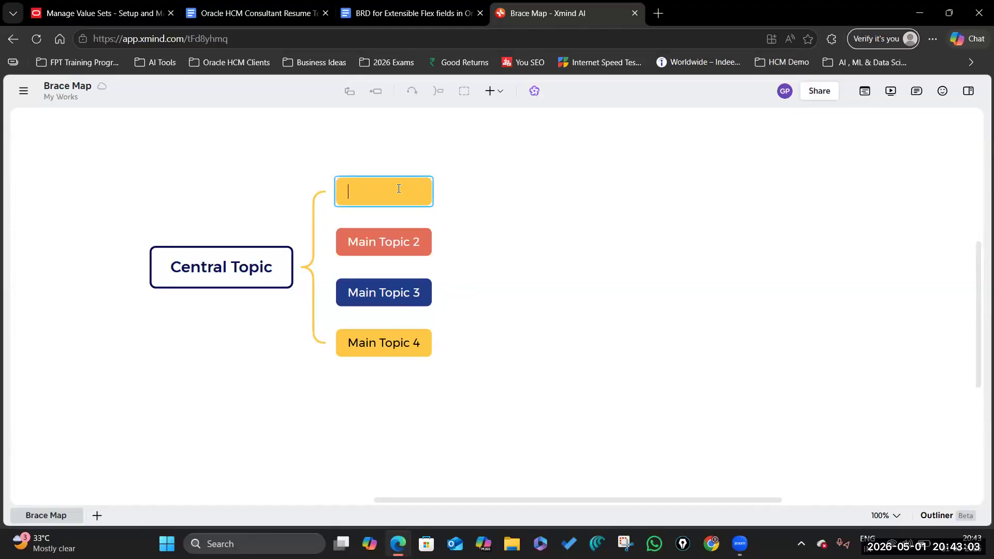
text(Value Set)
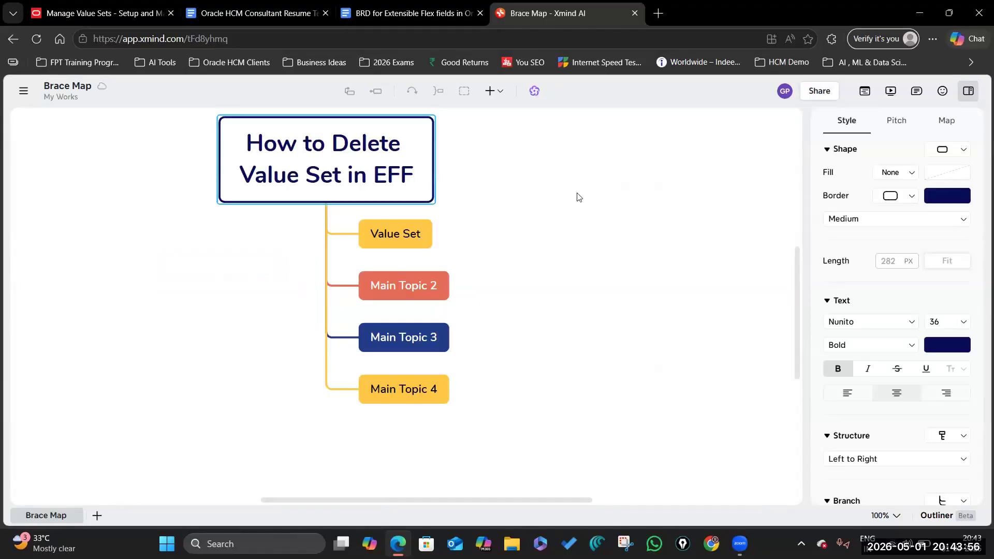
click(577, 197)
click(333, 173)
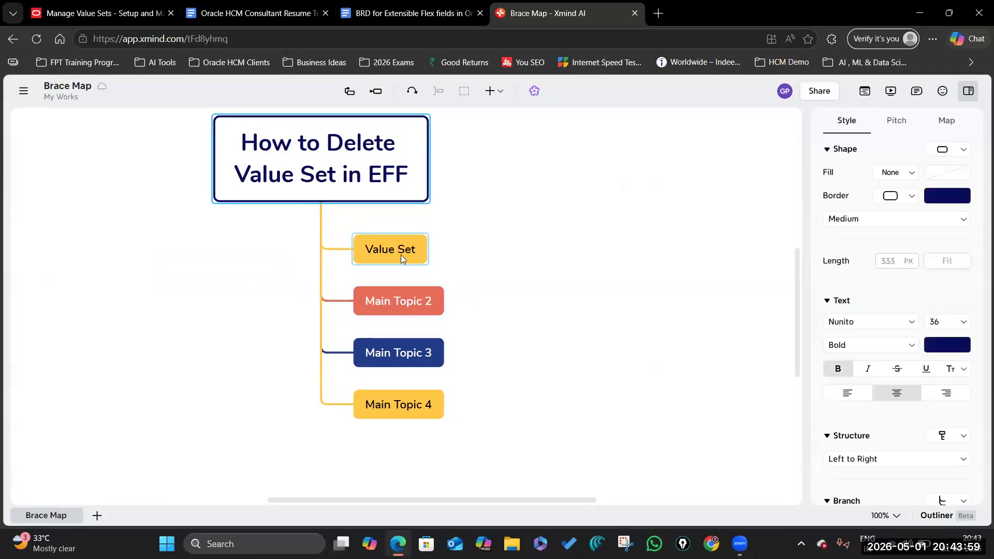
Step: Rename Main Topic 2 to 'Segment ( Column )'
double_click(398, 301)
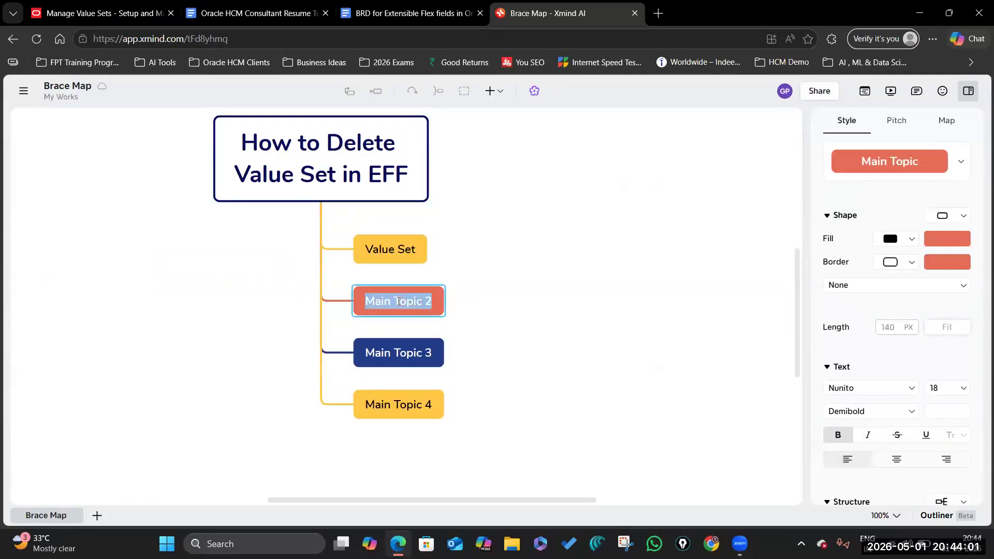
key(BackSpace)
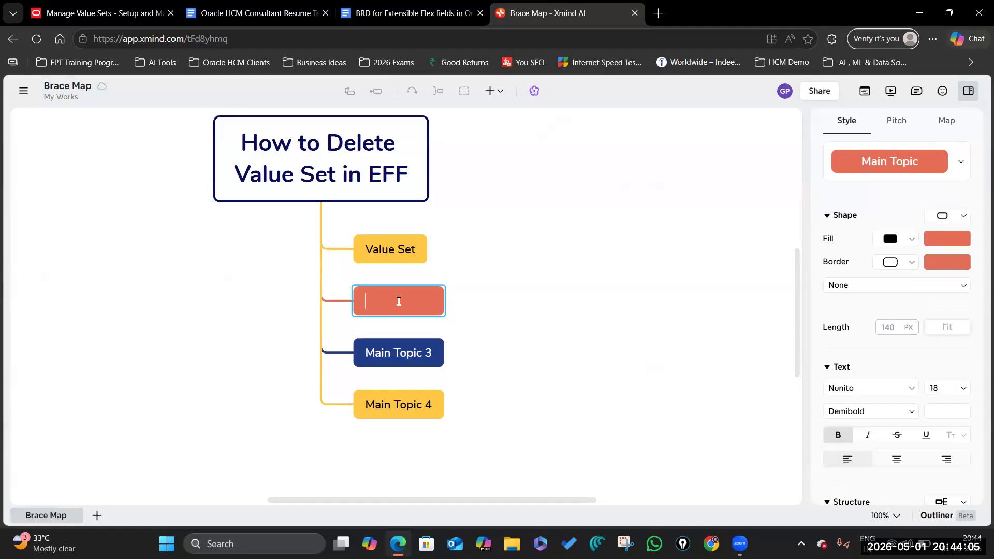
text(Segment ( Column ))
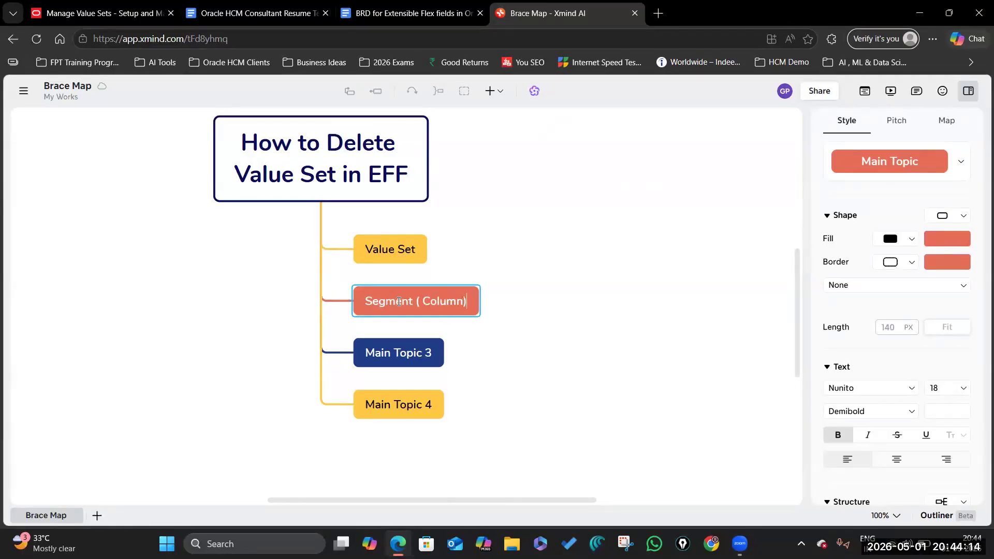
Step: Add subtopics under the Value Set topic
double_click(414, 249)
click(441, 304)
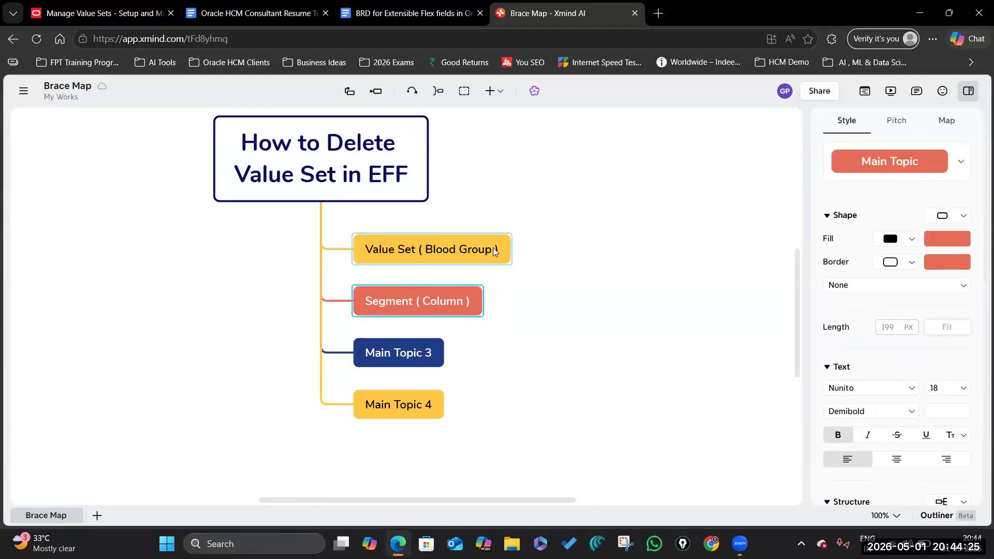
click(498, 249)
click(376, 91)
click(375, 91)
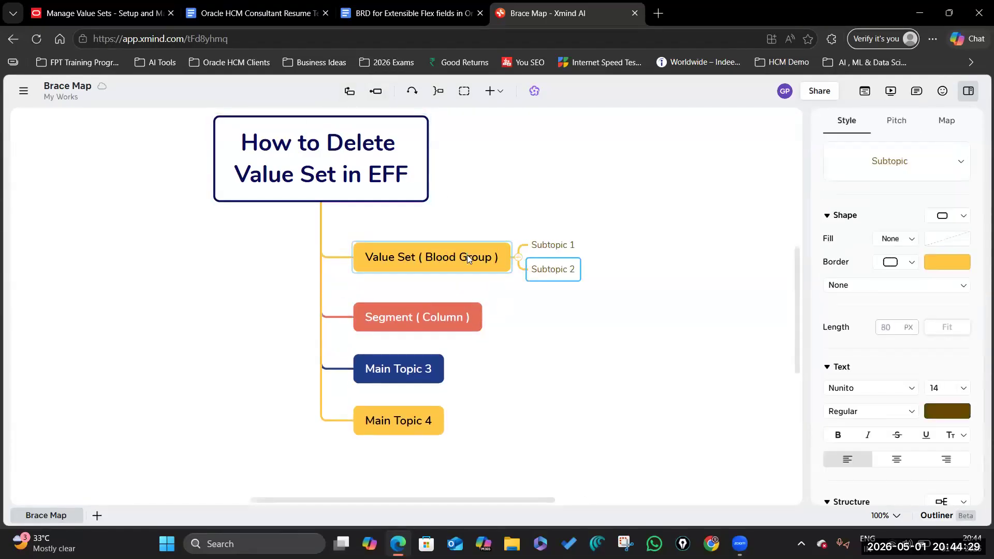
key(Tab)
Step: Name the subtopics H1 B, L1, O1 and L2 Visa, then check VS_VISA_CATEGORY in the BRD
click(543, 246)
double_click(544, 248)
key(BackSpace)
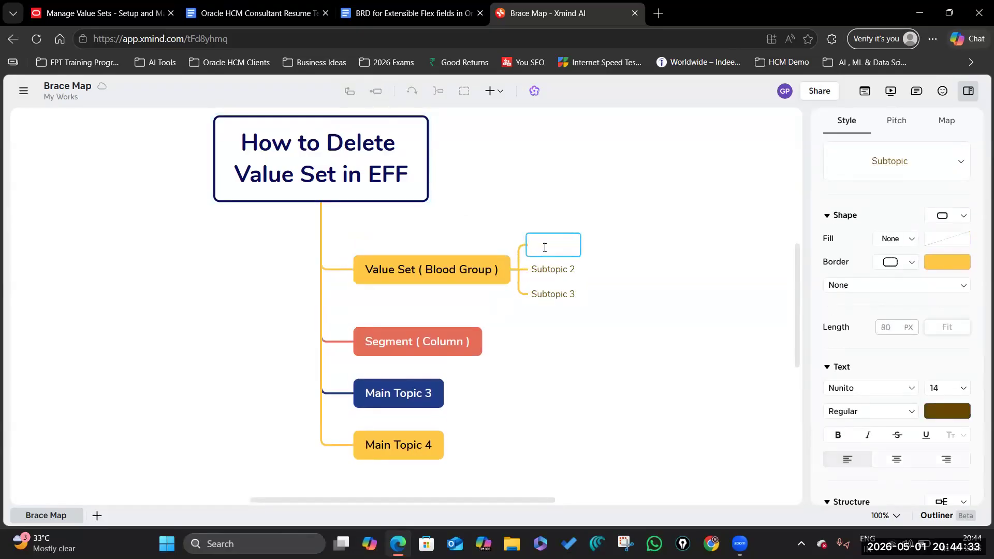
key(BackSpace)
key(BackSpace)
drag(491, 270, 427, 270)
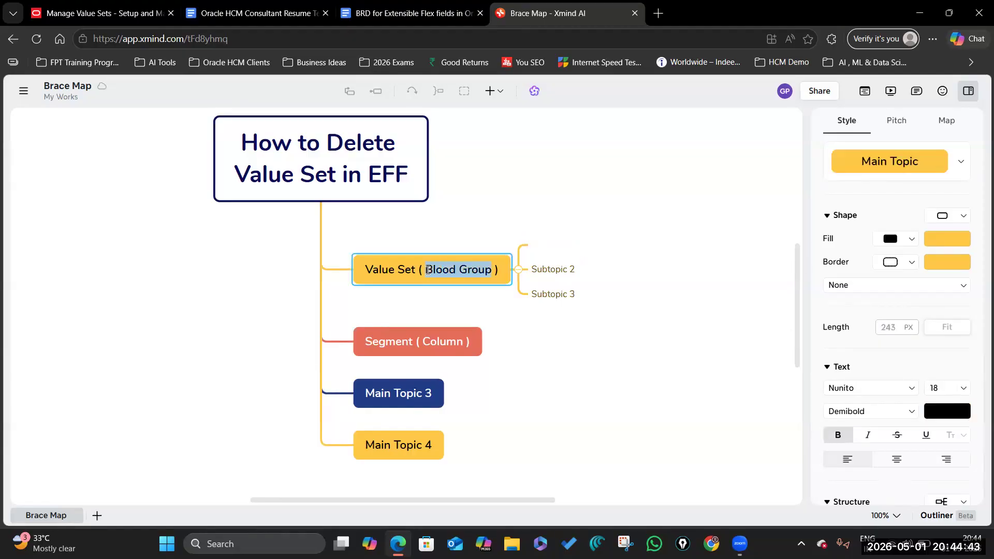
text(Via)
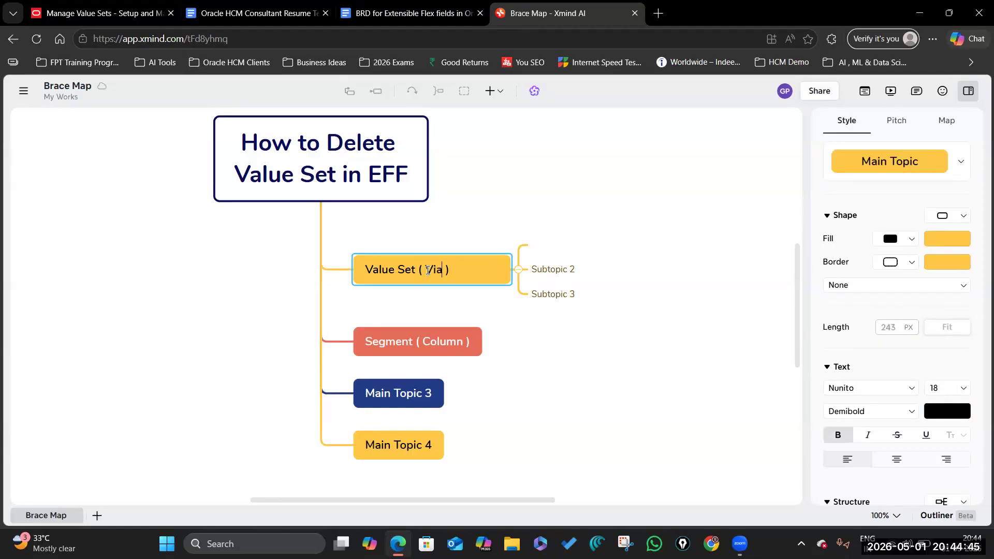
text(a)
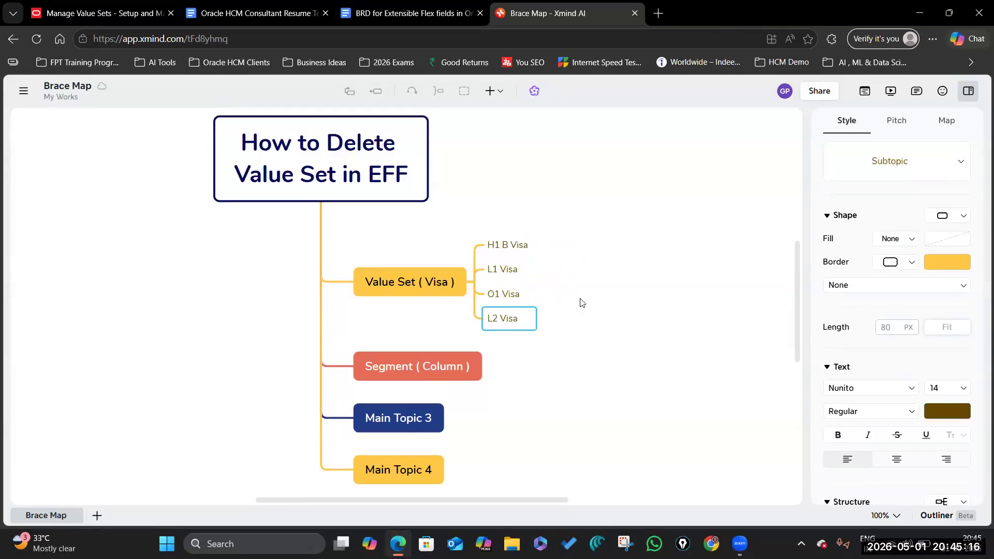
click(581, 302)
click(510, 245)
click(417, 284)
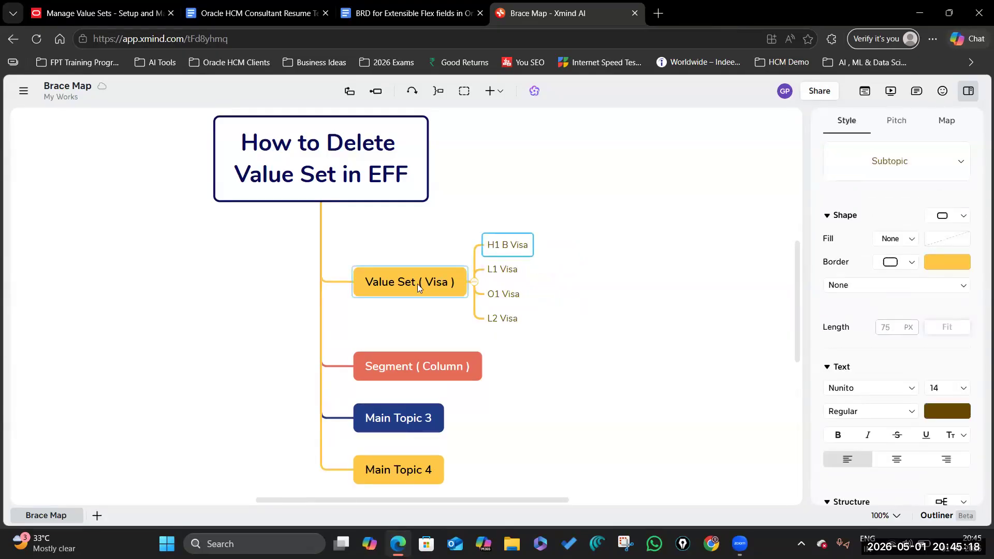
click(435, 16)
click(534, 311)
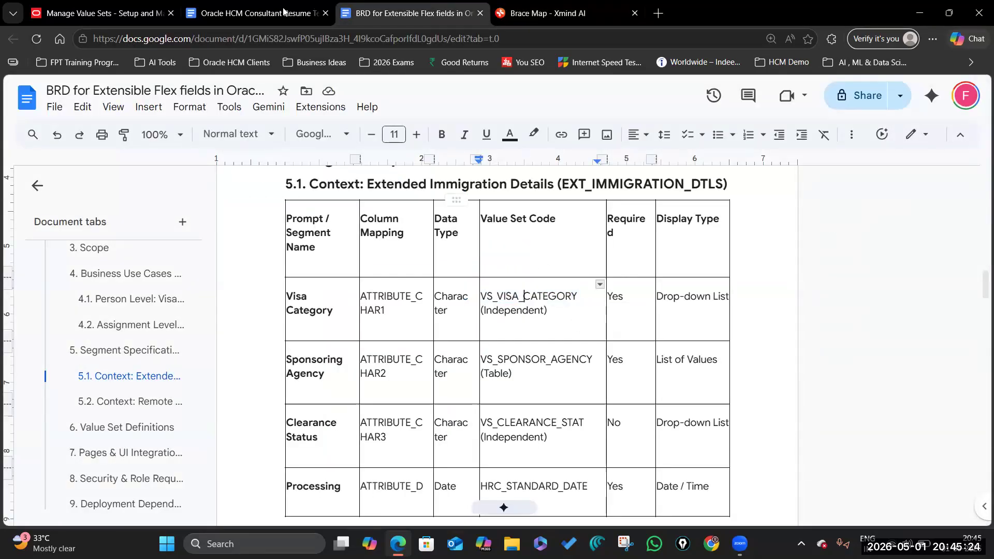
Step: Review the Visa Category cell in table 5.1, then select Segment ( Column ) in Xmind
click(337, 313)
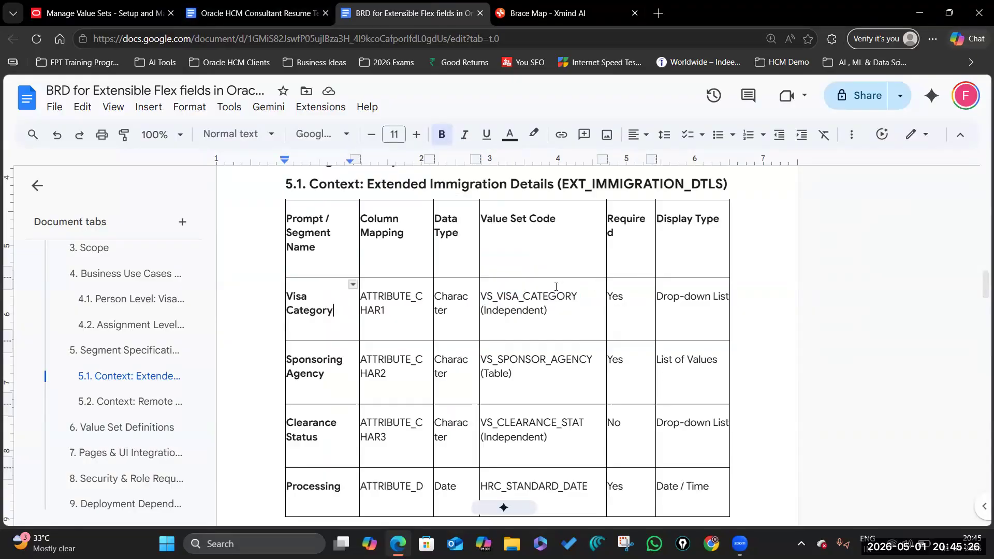
click(562, 15)
click(414, 369)
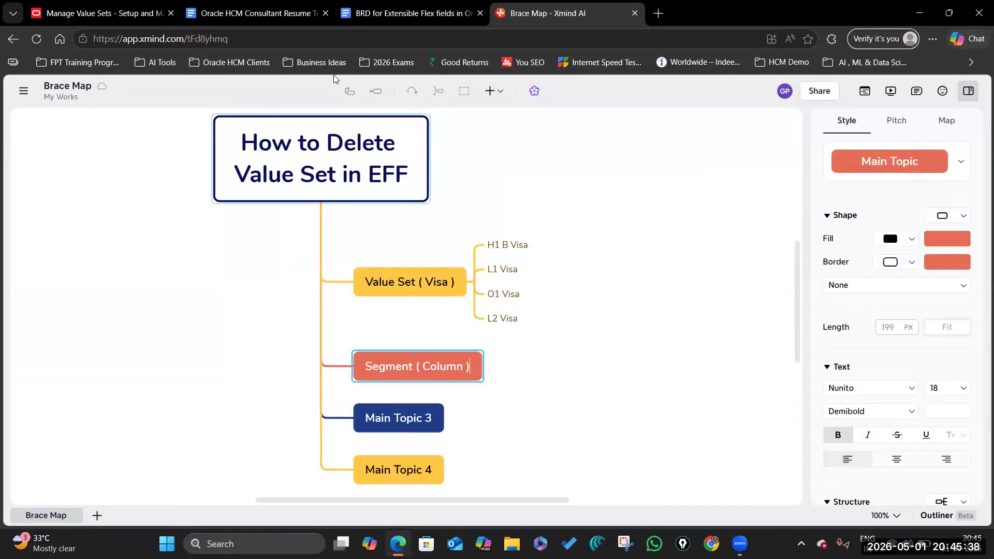
Step: Add a 'Visa Category' subtopic under Segment ( Column )
click(506, 366)
click(450, 356)
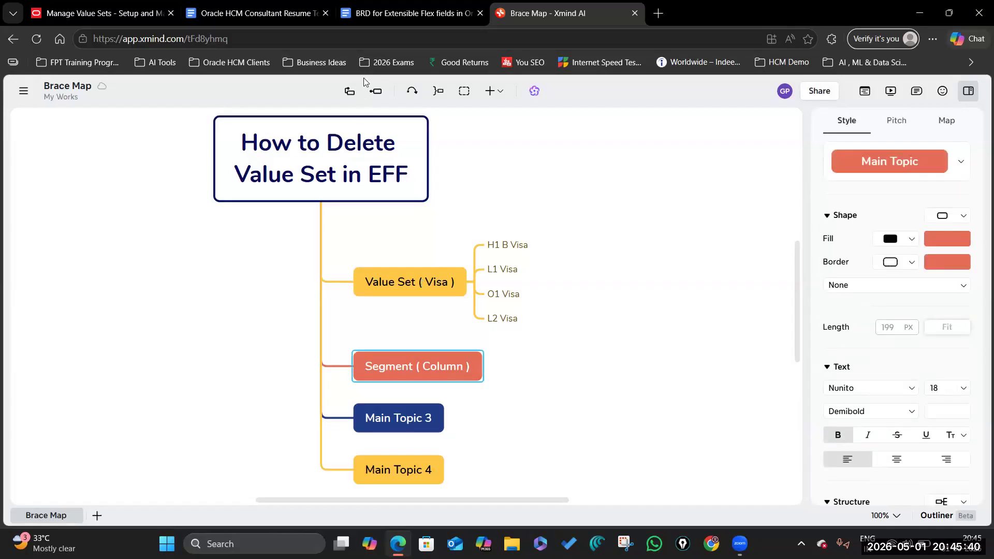
click(376, 91)
double_click(531, 362)
text(Visa Oategory)
click(629, 341)
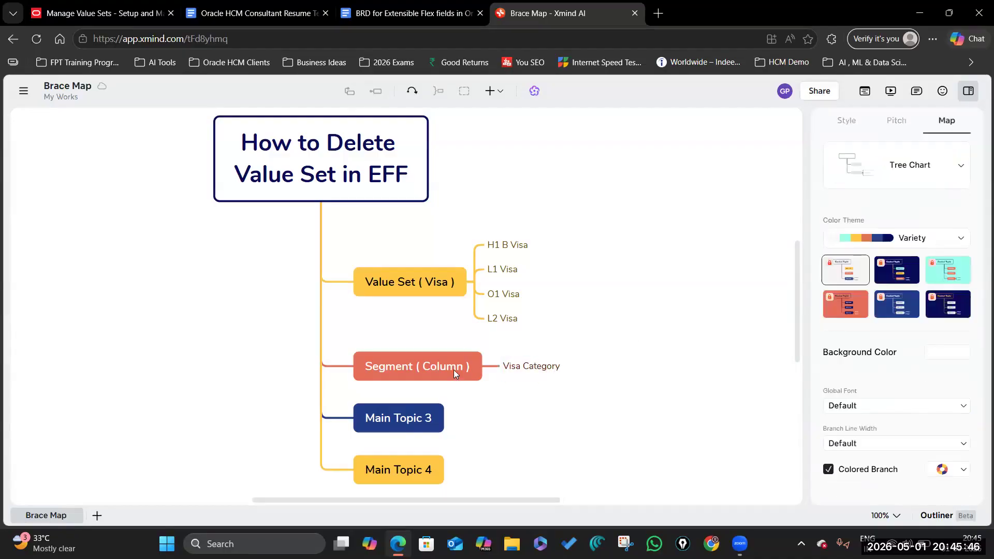
click(551, 370)
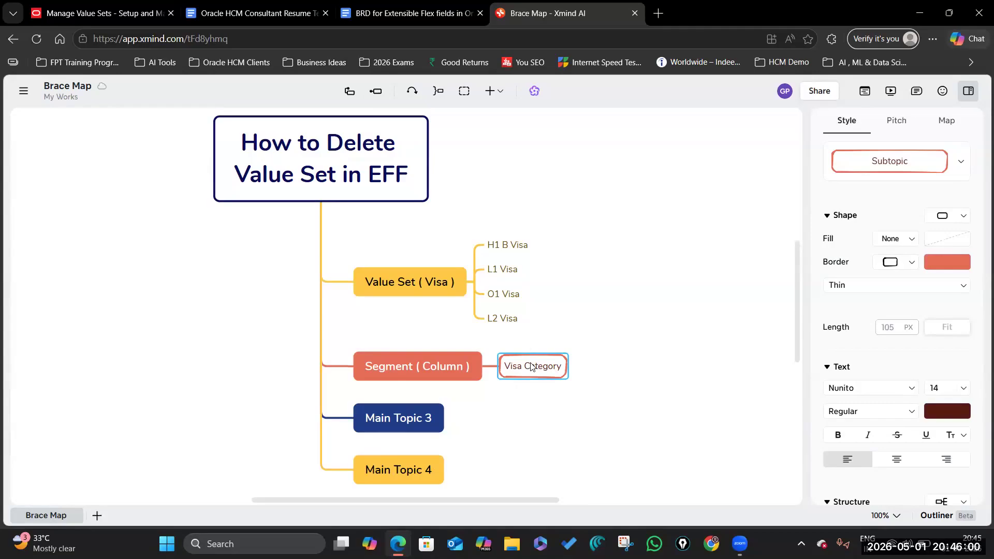
Step: Paste a copy of the Value Set ( Visa ) branch under Visa Category
click(434, 288)
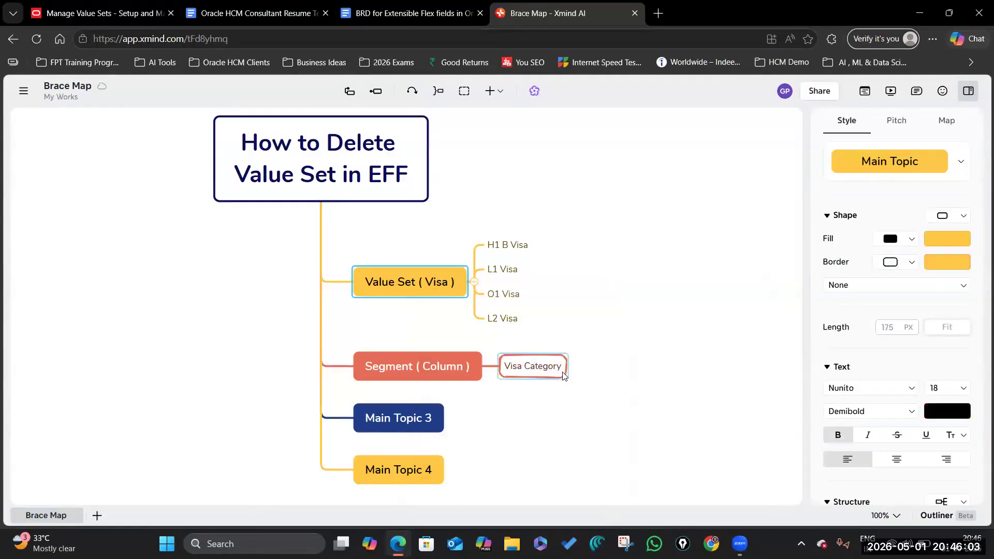
click(557, 373)
right_click(557, 374)
mouse_move(609, 400)
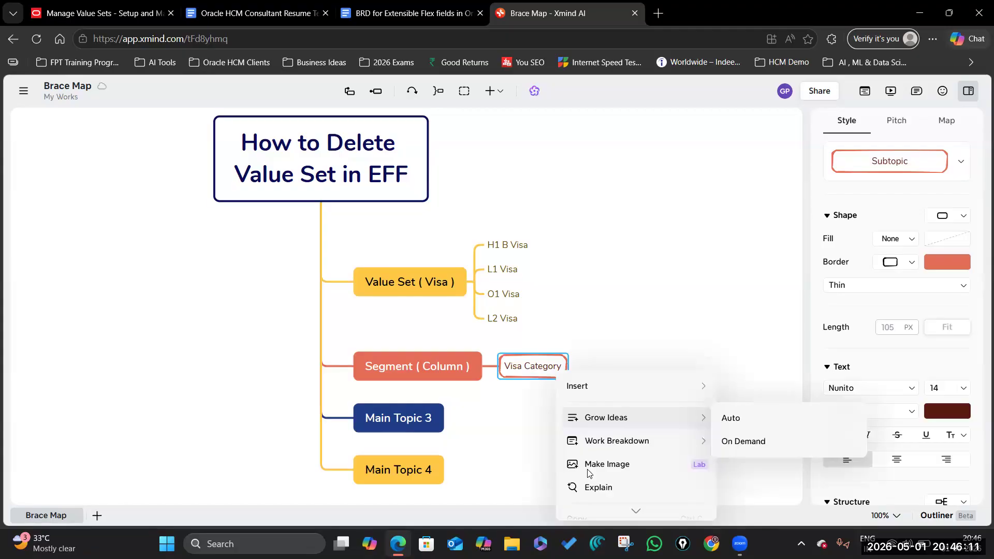
scroll(620, 481, down, 3)
click(611, 436)
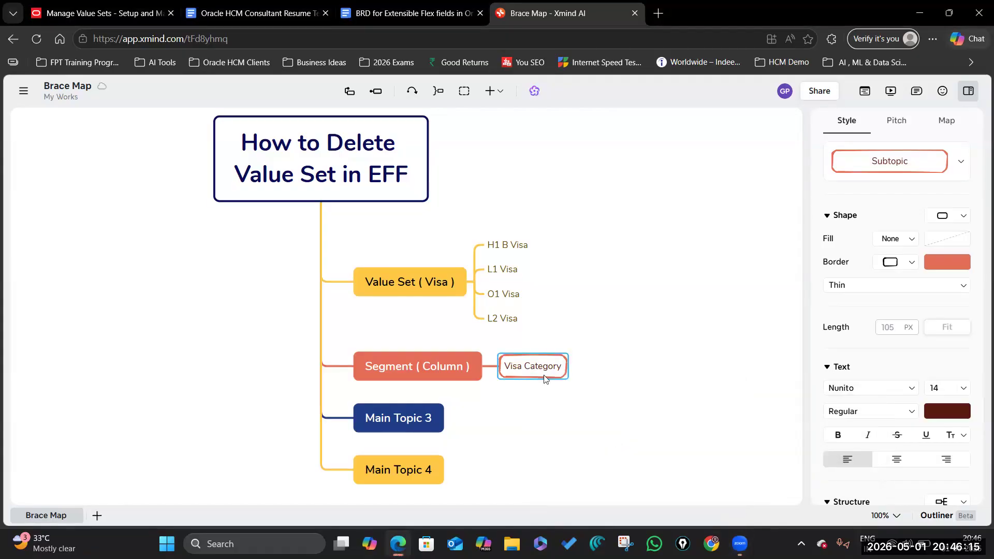
right_click(420, 284)
click(696, 238)
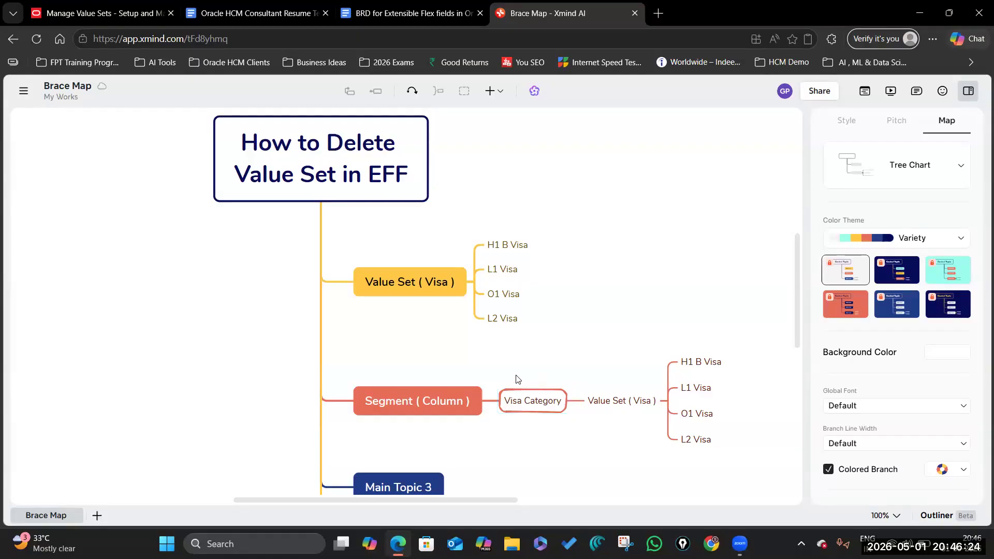
Step: Rename the lower value set topic to Value Set ( Visas ) and review its four visa subtopics
scroll(517, 380, down, 2)
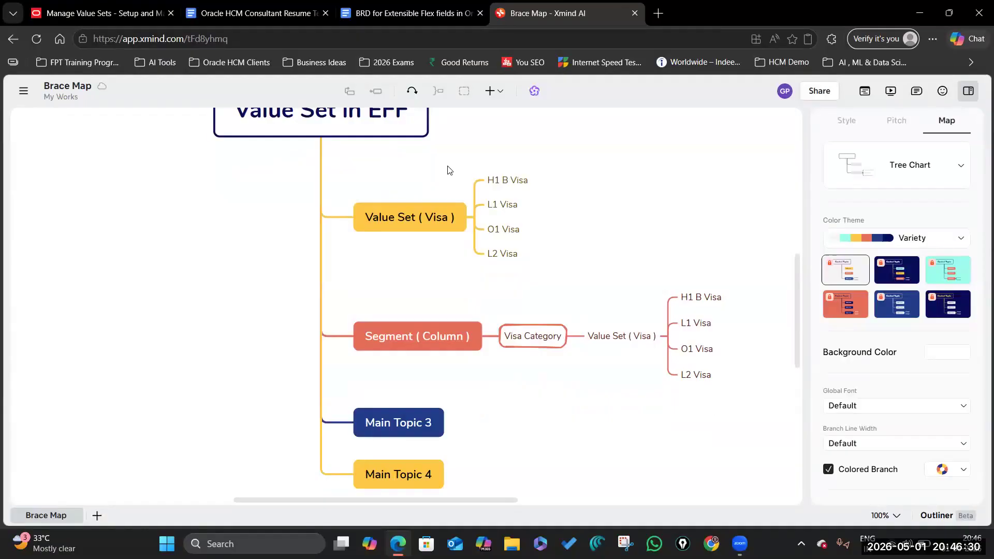
click(624, 341)
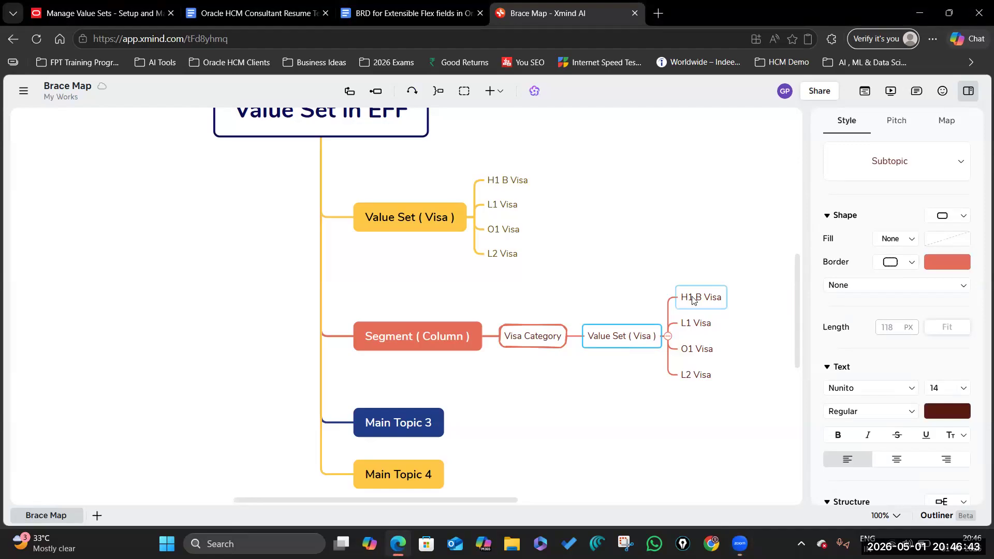
double_click(652, 337)
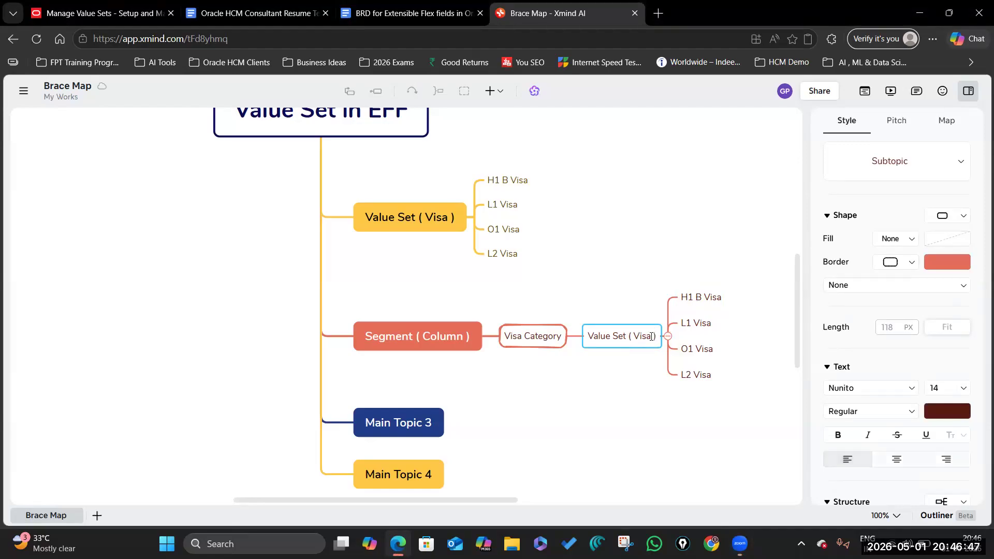
text(s)
click(678, 282)
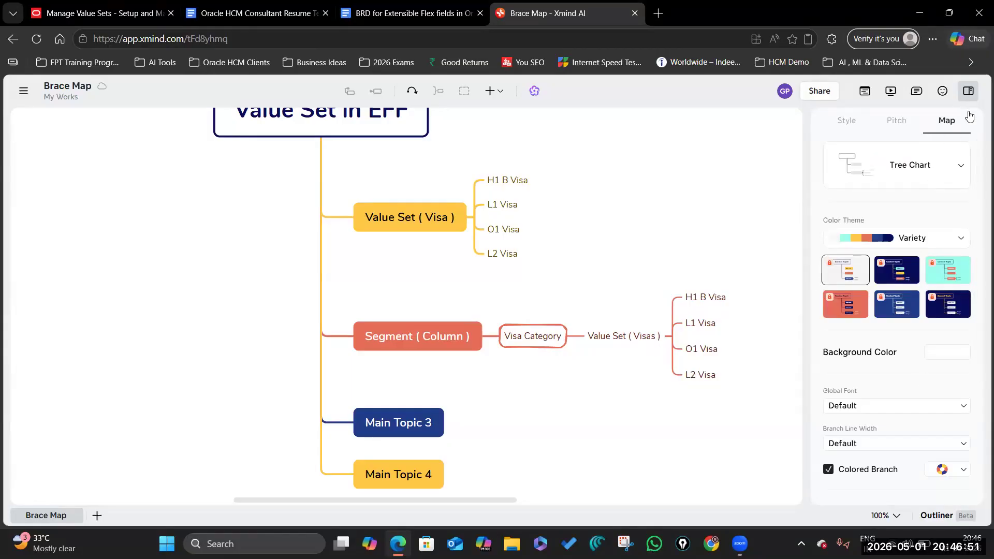
click(710, 296)
click(710, 324)
click(705, 351)
click(701, 375)
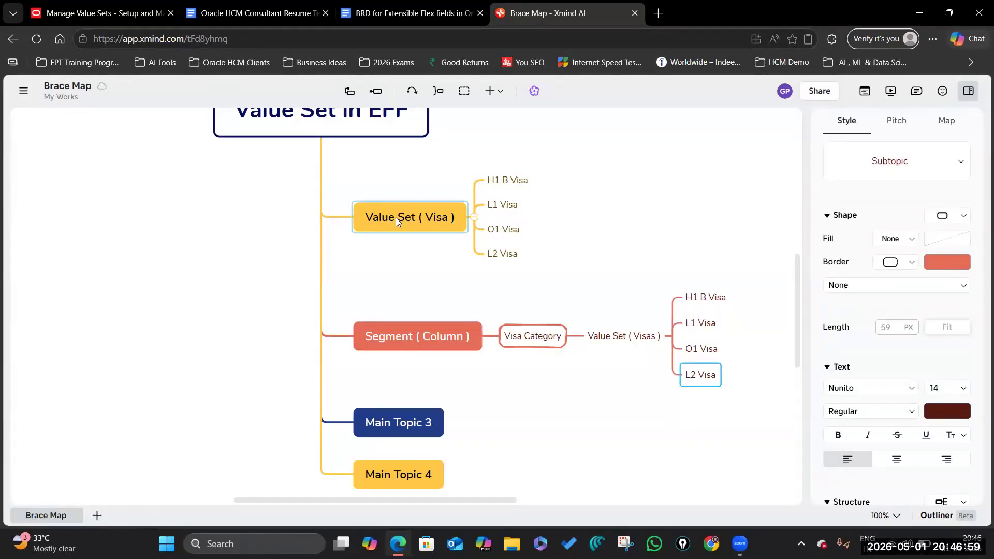
Step: Rename the upper topic to Value Set ( Visa Category ) and paste it under Visa Category
click(436, 217)
click(437, 218)
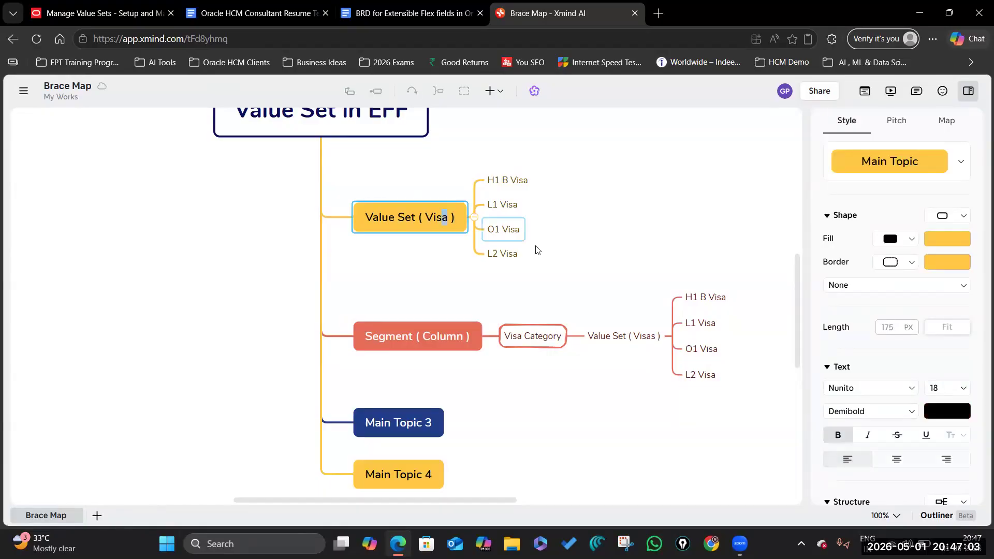
text(Cate)
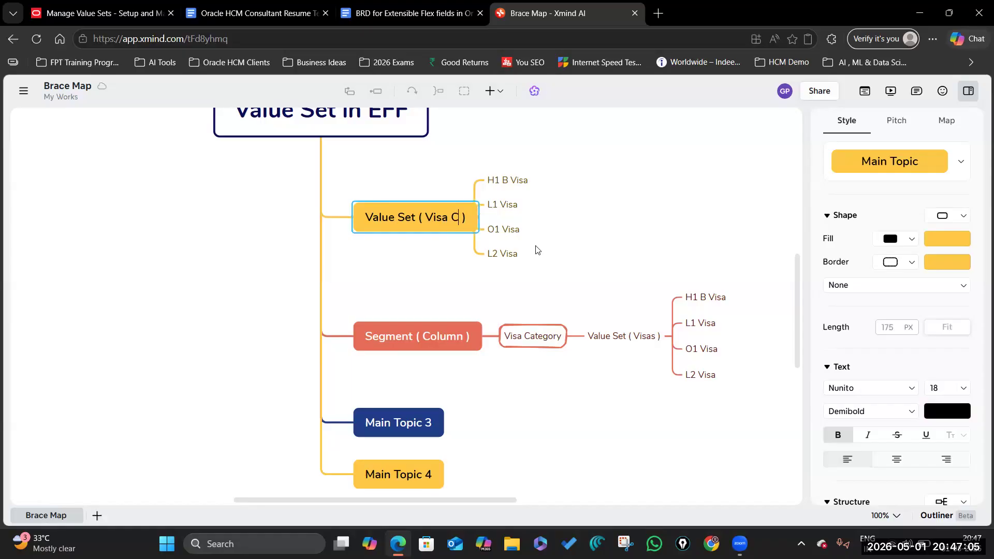
text(gory)
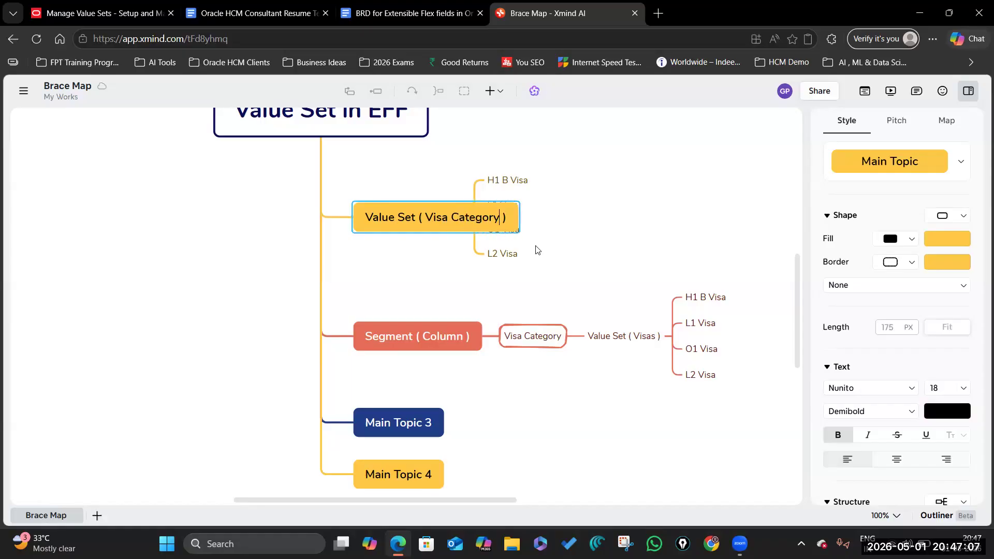
click(605, 255)
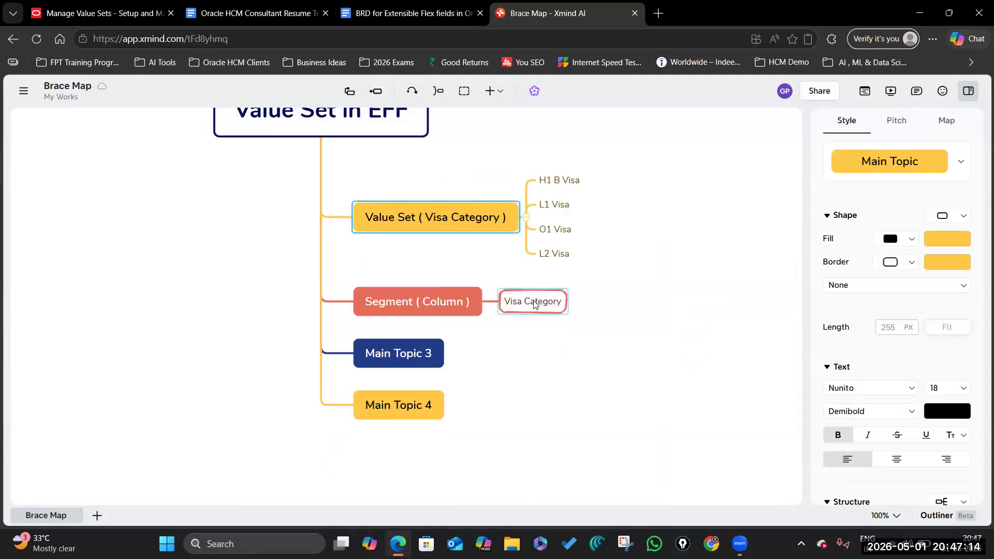
click(534, 302)
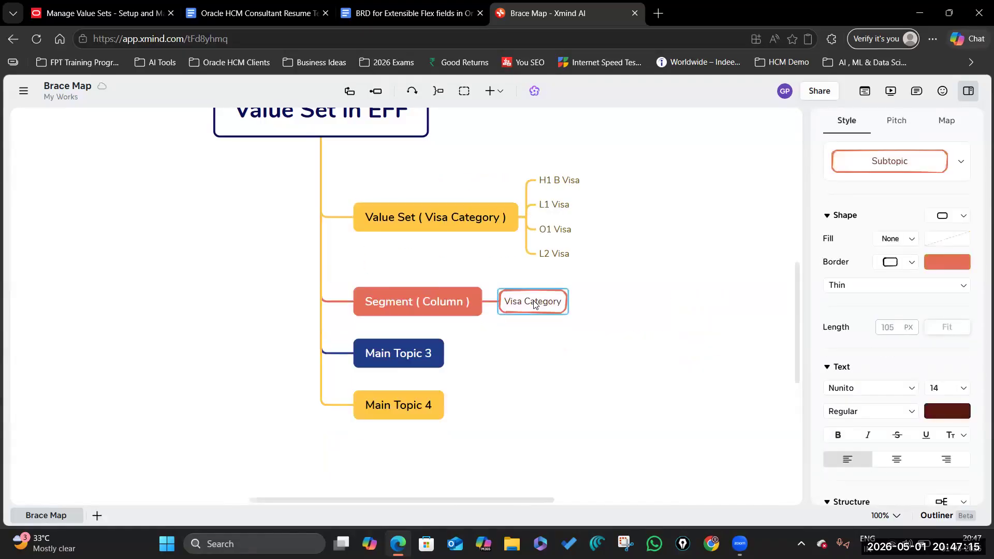
right_click(533, 301)
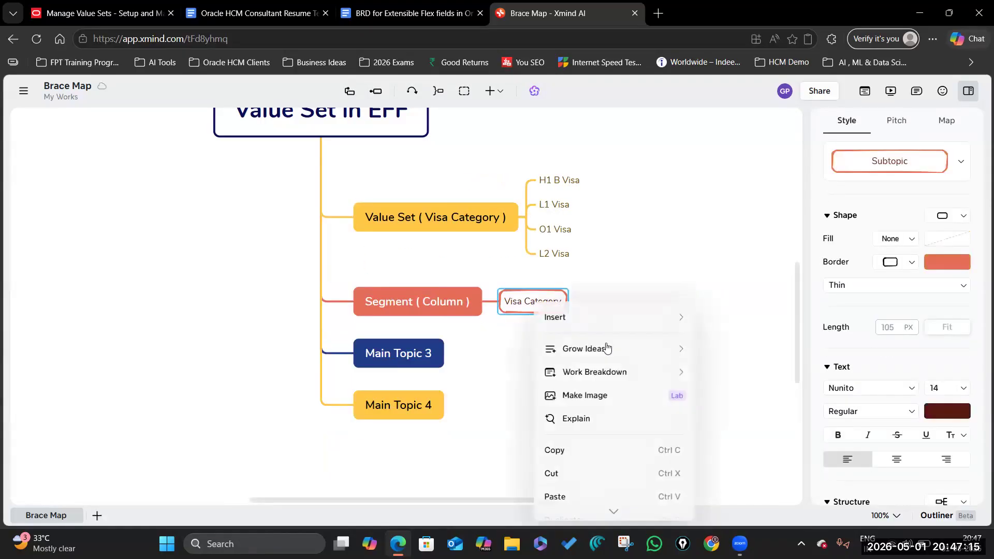
click(569, 494)
Step: Compare the upper and lower Value Set ( Visa Category ) branches
scroll(579, 501, right, 5)
click(280, 368)
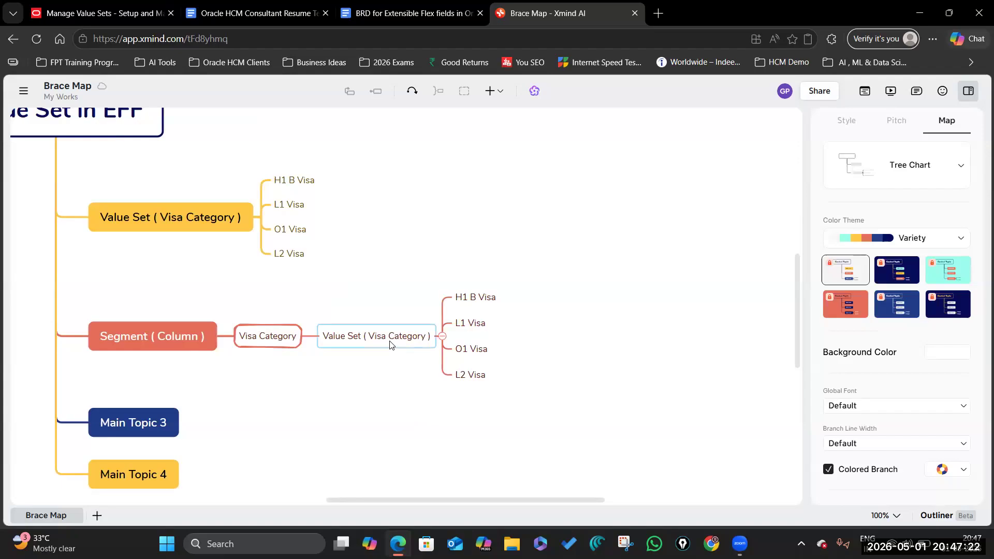
click(280, 340)
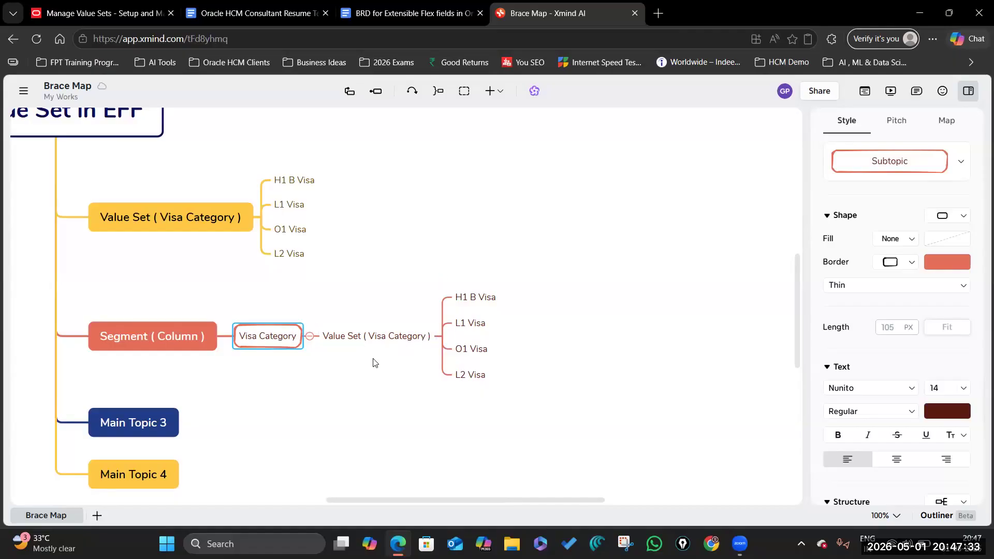
click(396, 334)
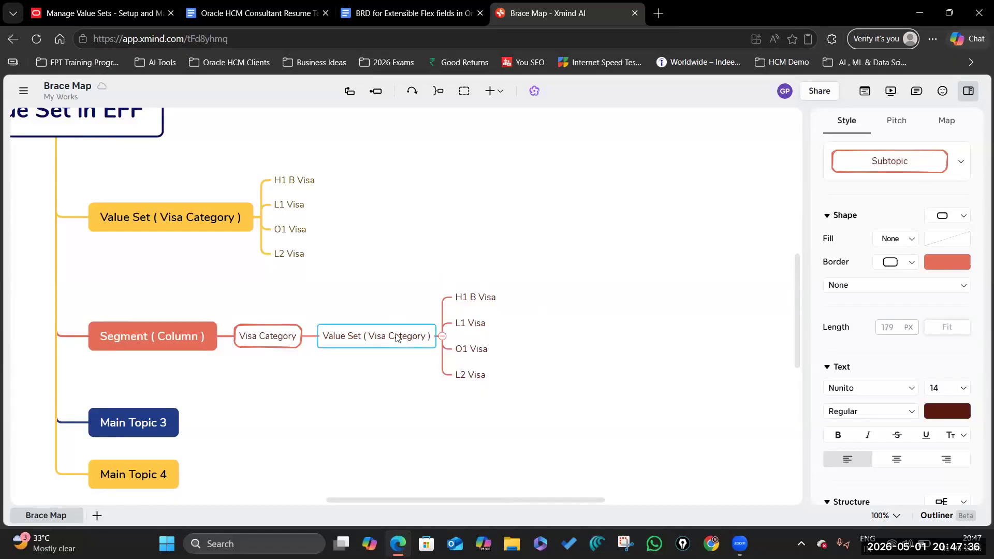
click(197, 217)
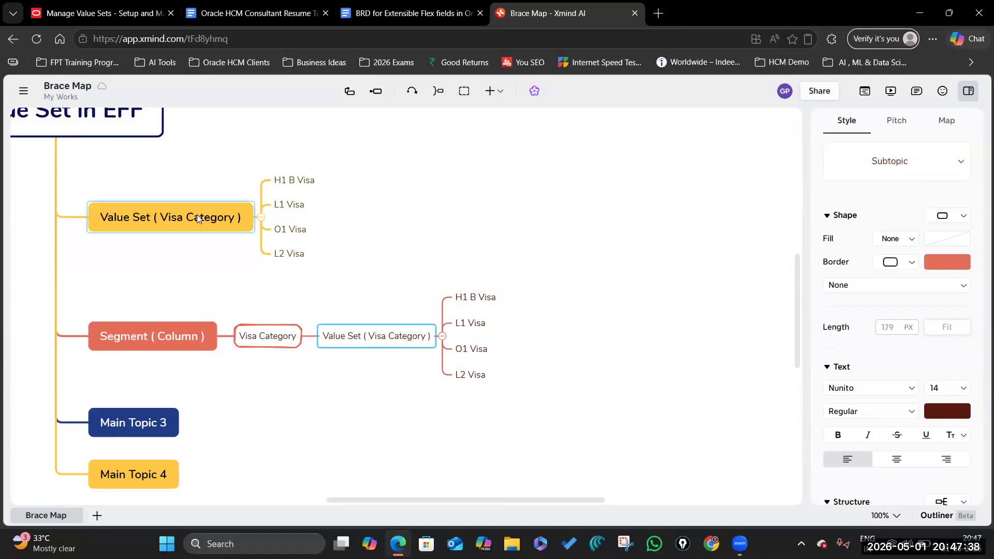
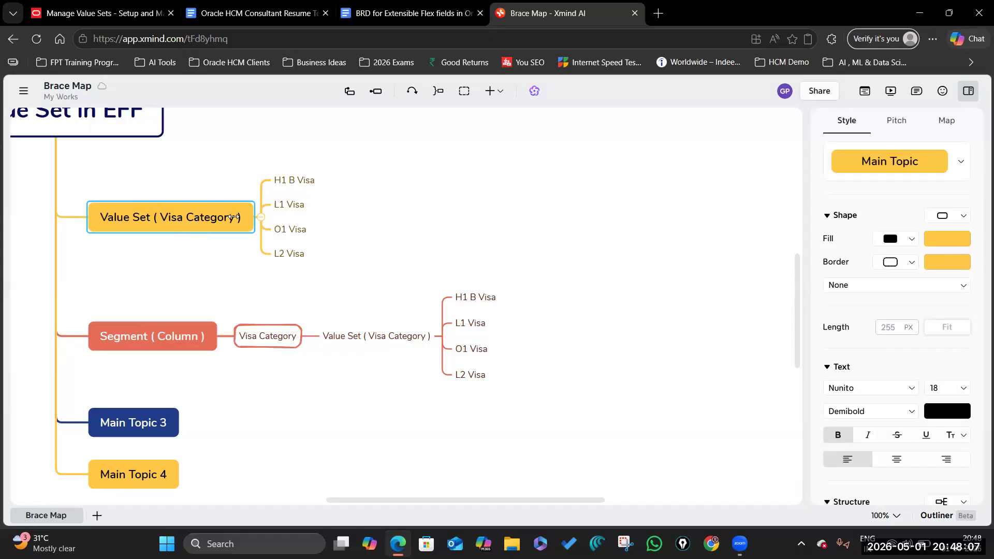
Step: Inspect the Visa Category and Value Set ( Visa Category ) topics in the Segment branch
click(267, 344)
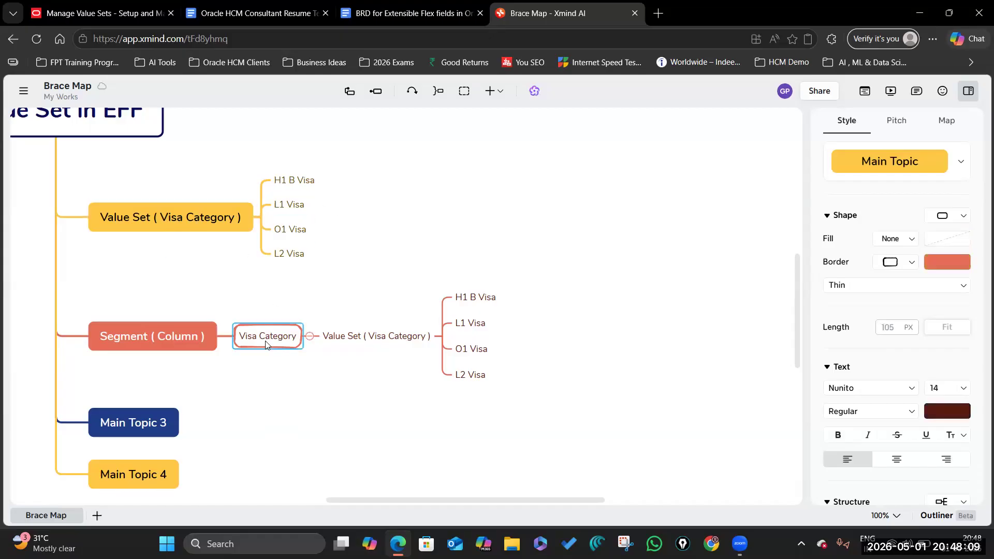
click(370, 337)
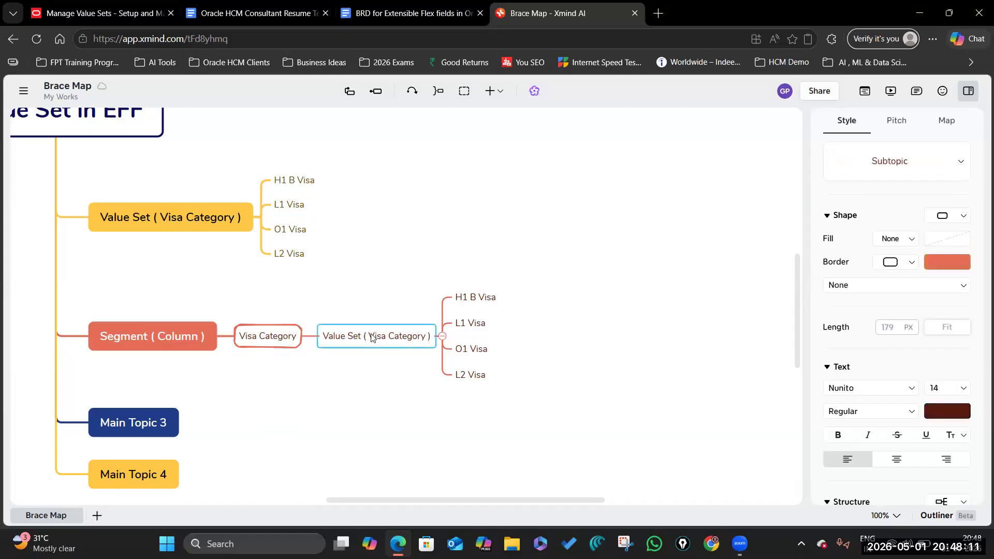
click(262, 337)
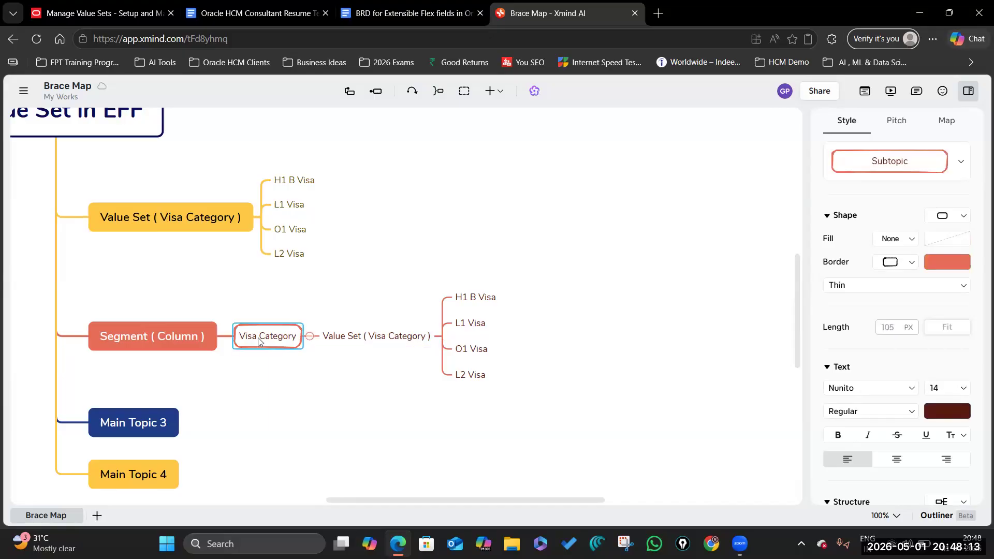
click(191, 218)
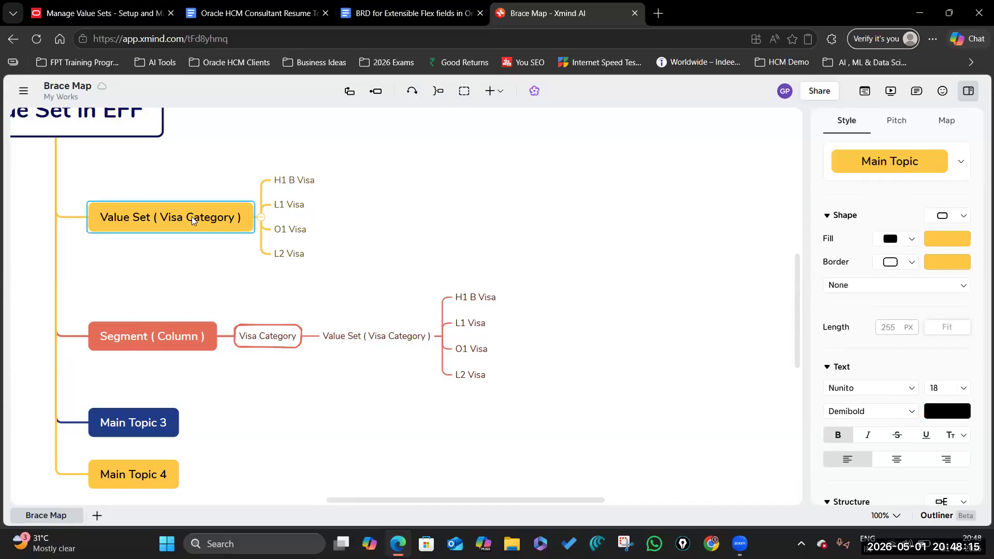
click(266, 336)
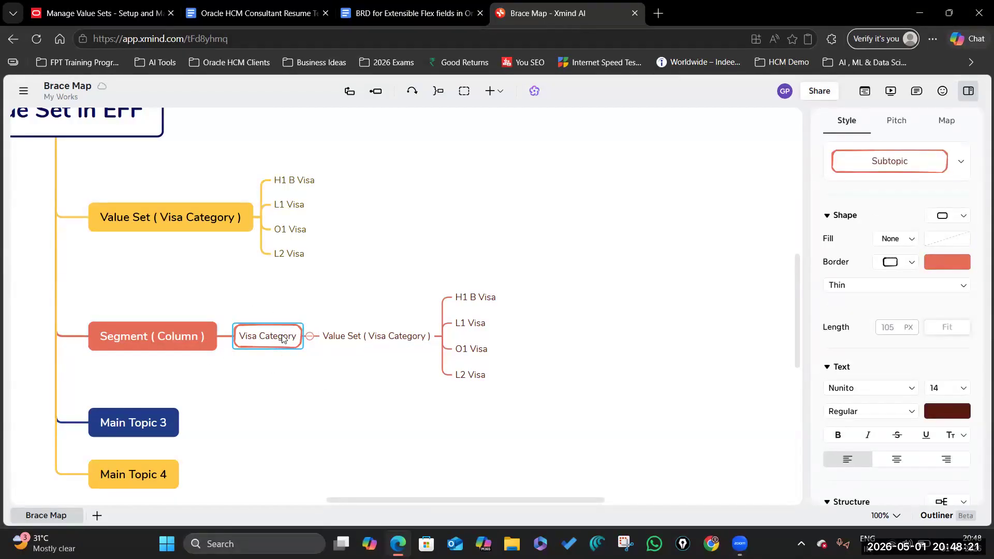
Step: Add a Summary bracket over the lower Value Set branch and its four visa options
drag(348, 275, 559, 402)
key(ctrl+bracketright)
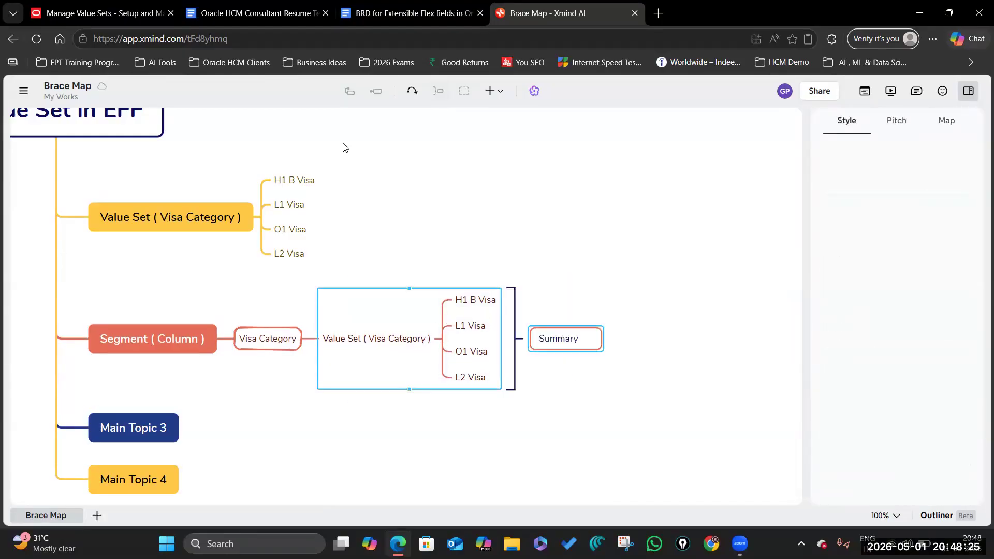
click(270, 336)
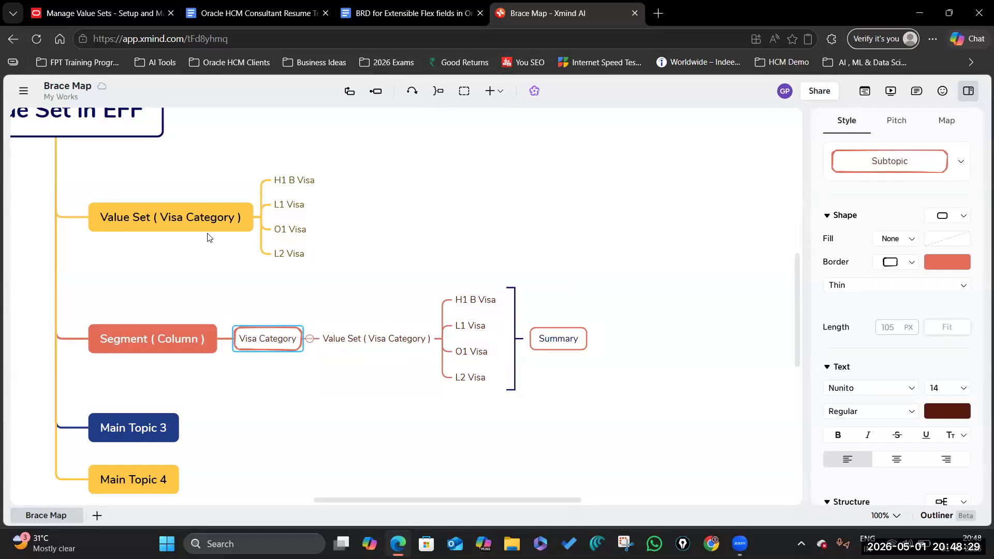
click(185, 217)
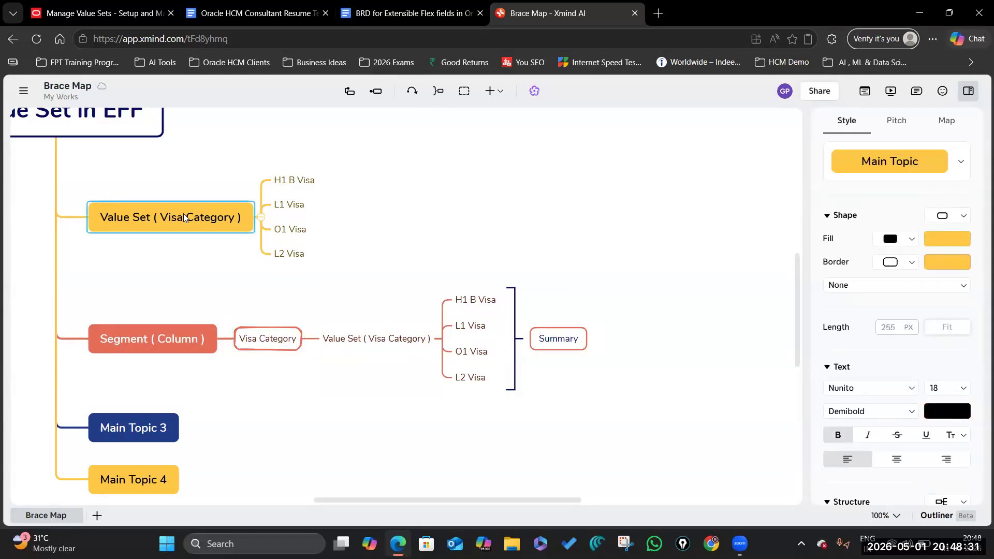
click(269, 345)
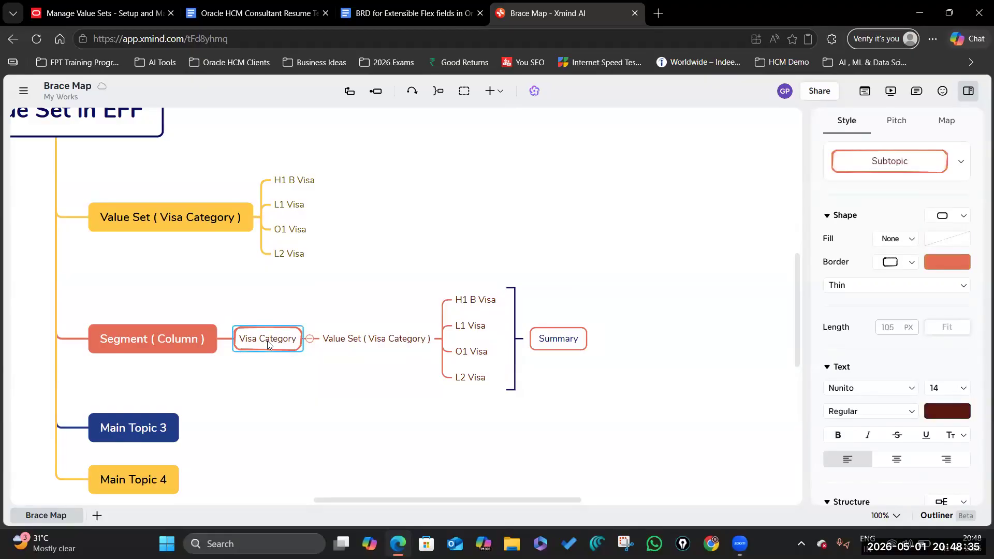
click(182, 341)
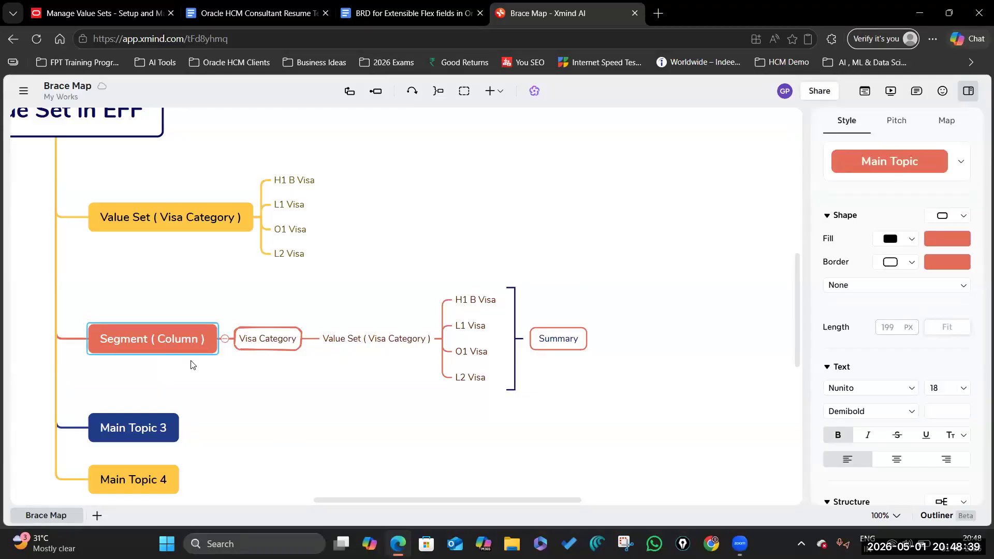
Step: Rename Main Topic 3 to Context and paste a copy of the Segment ( Column ) branch under it
scroll(190, 347, down, 3)
double_click(131, 299)
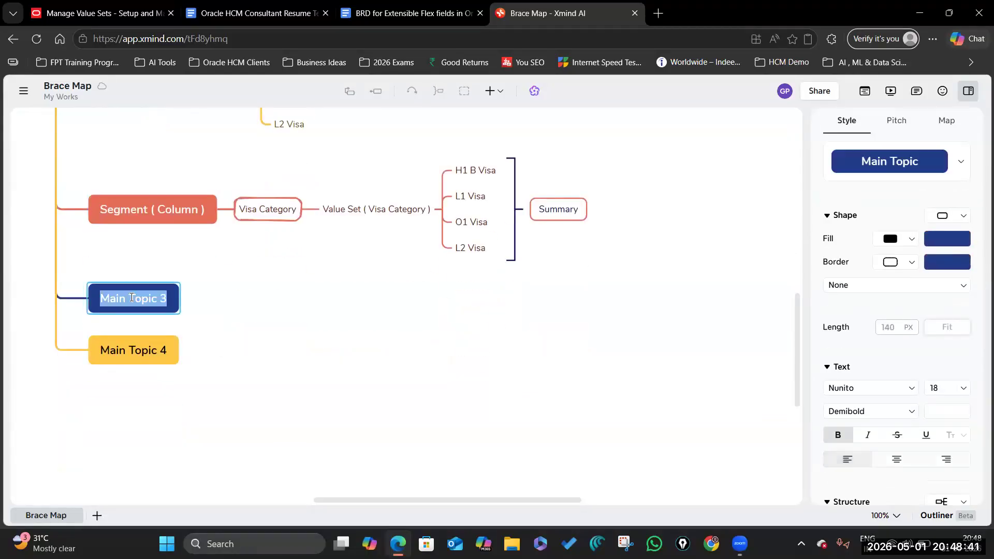
text(Con)
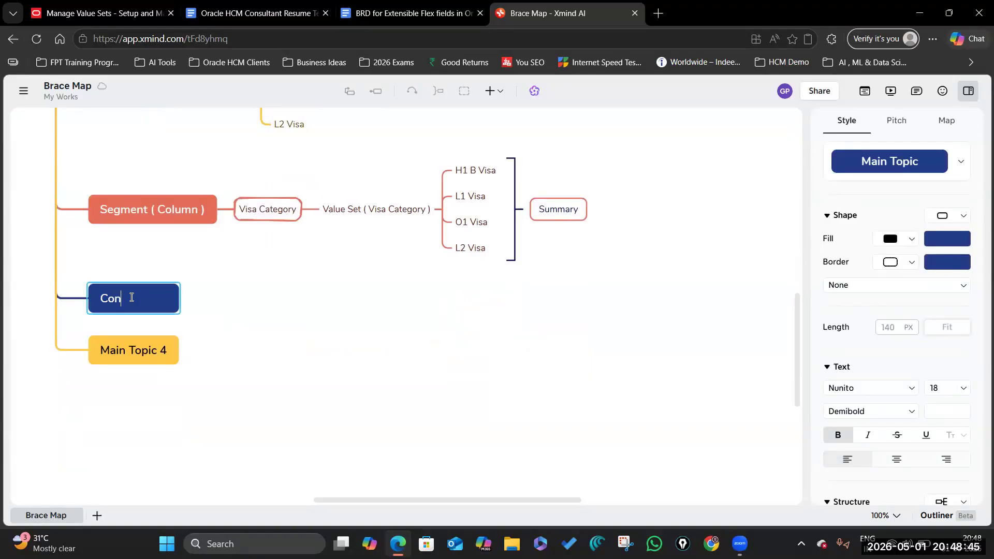
text(text)
click(310, 325)
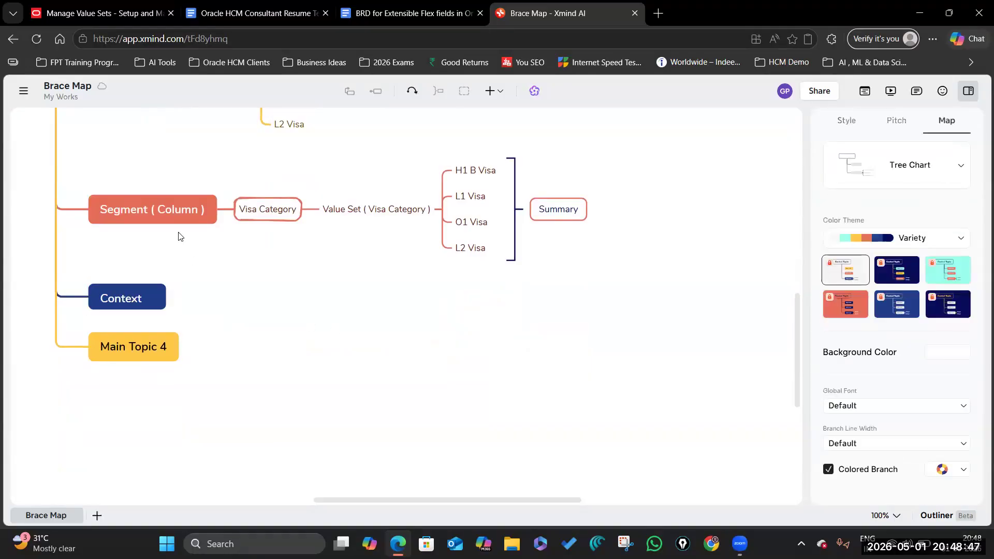
click(180, 217)
right_click(180, 218)
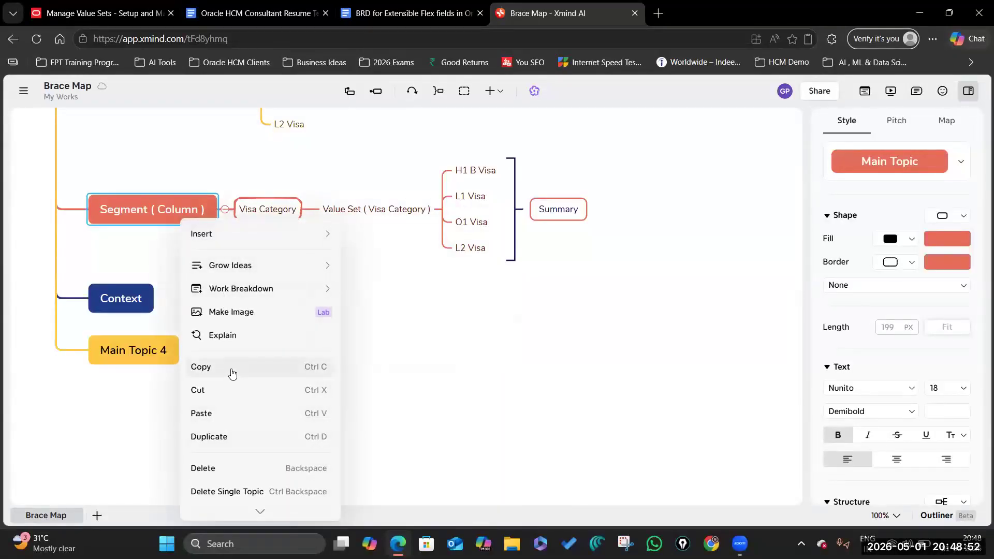
click(144, 308)
right_click(146, 300)
click(217, 495)
Step: Rename Main Topic 4 to Page and paste a copy of the Context branch under it
click(125, 420)
text(Page)
click(253, 392)
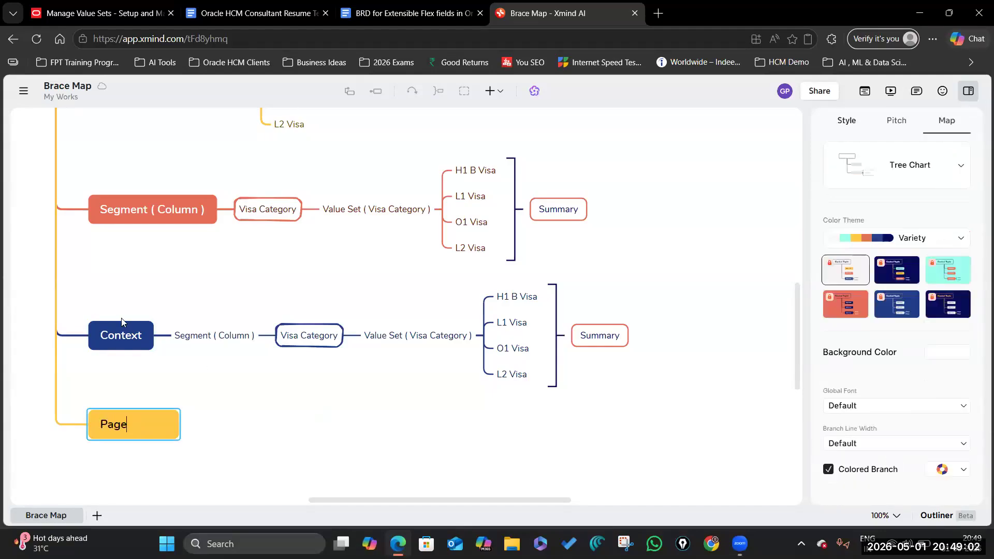
right_click(124, 337)
click(165, 449)
right_click(133, 425)
scroll(164, 440, down, 2)
click(268, 444)
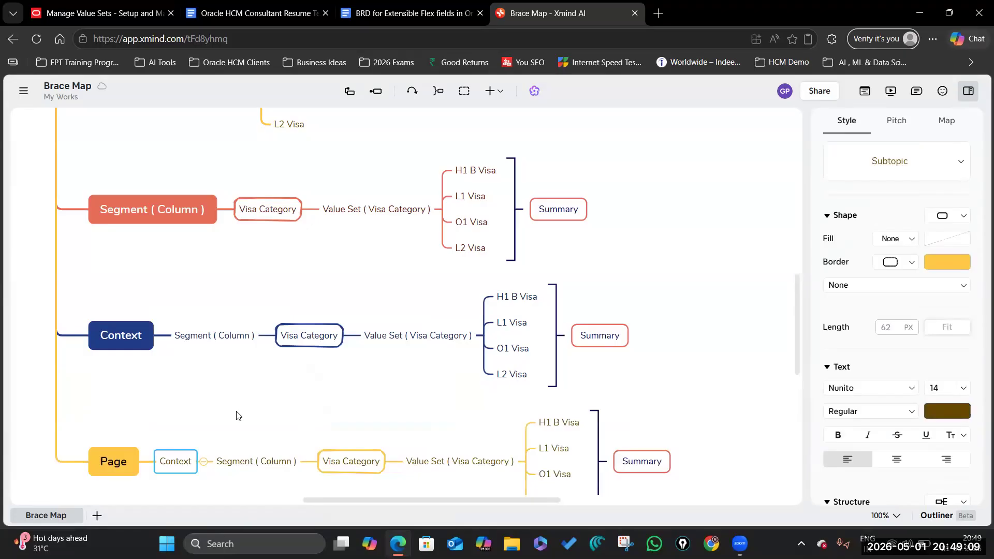
click(107, 464)
click(92, 15)
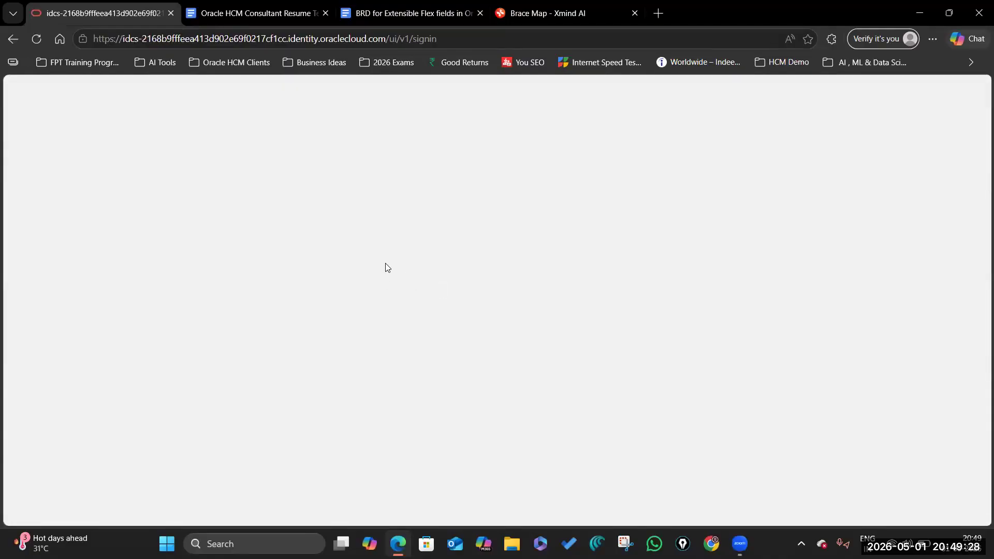
Step: Sign in to Oracle and open Additional Person Info from Personal Information
click(504, 376)
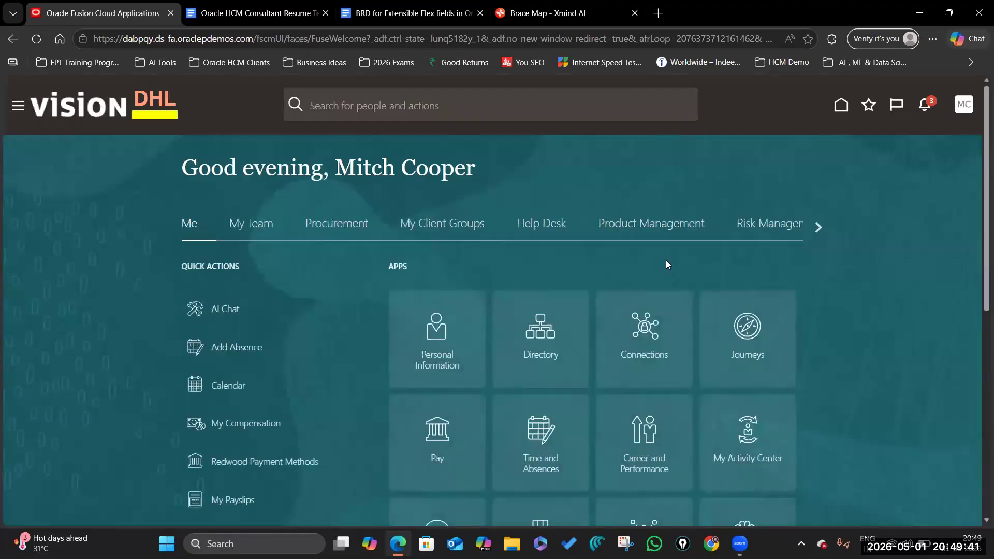
click(444, 333)
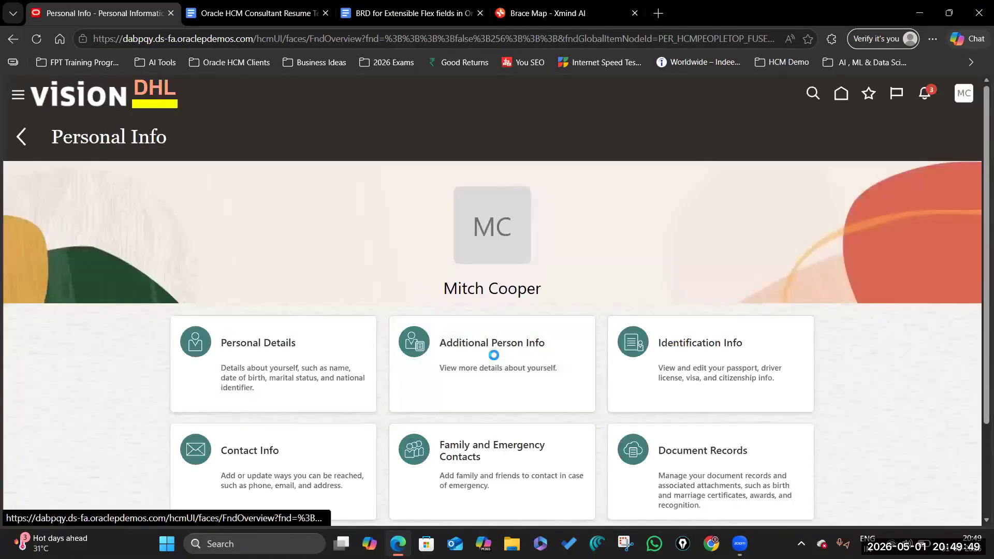
click(491, 357)
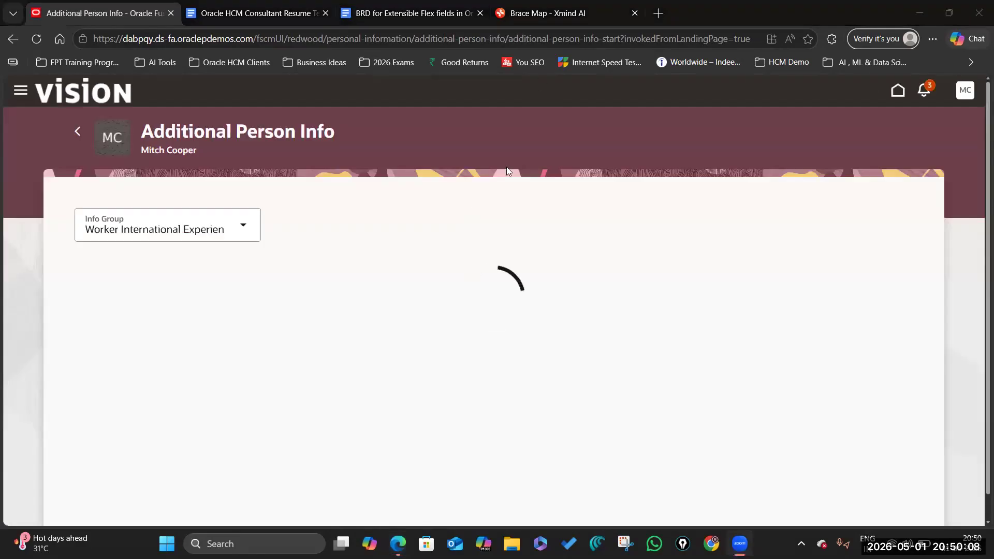
Step: Switch the info group to Assistant, then Assigned Property, then Disciplinary Details
click(246, 229)
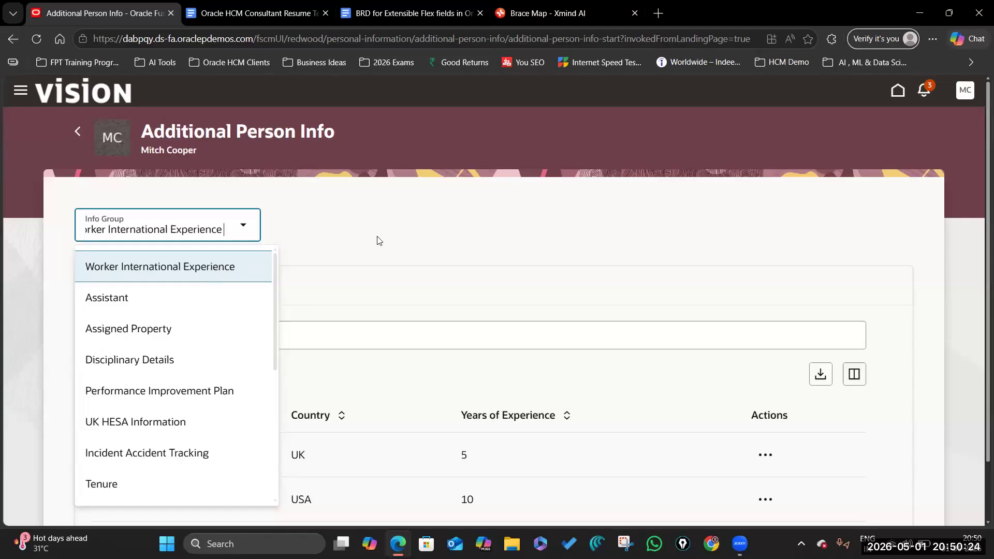
click(361, 239)
scroll(428, 327, down, 2)
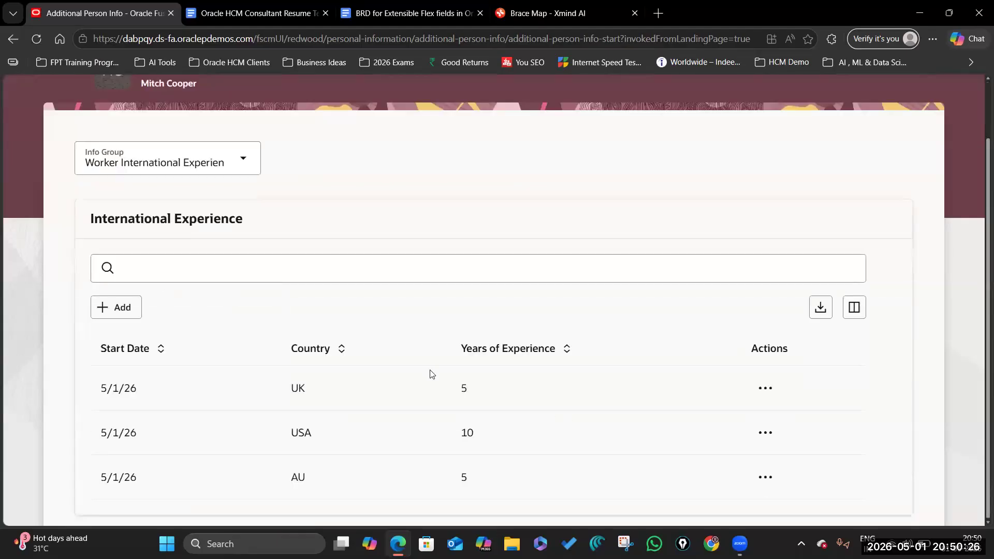
click(243, 158)
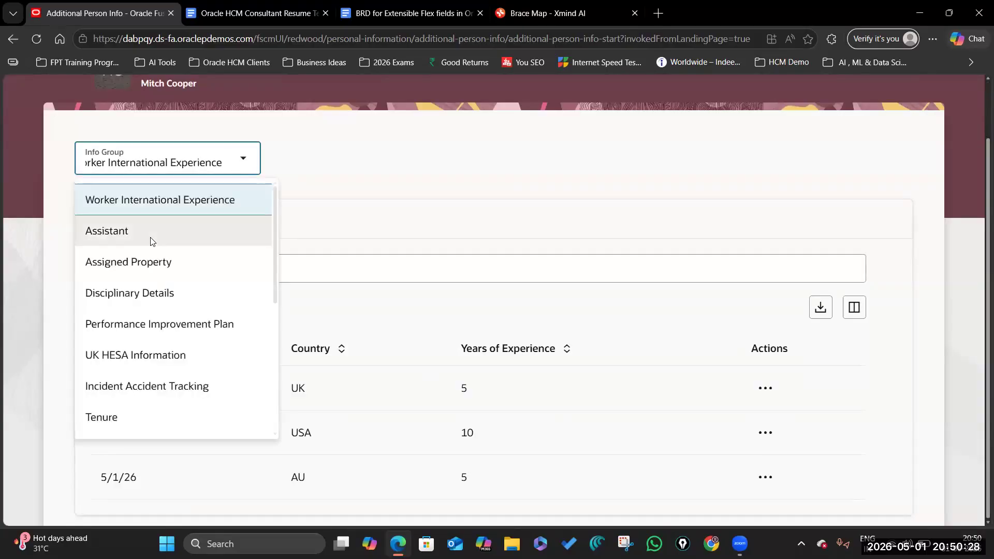
click(151, 240)
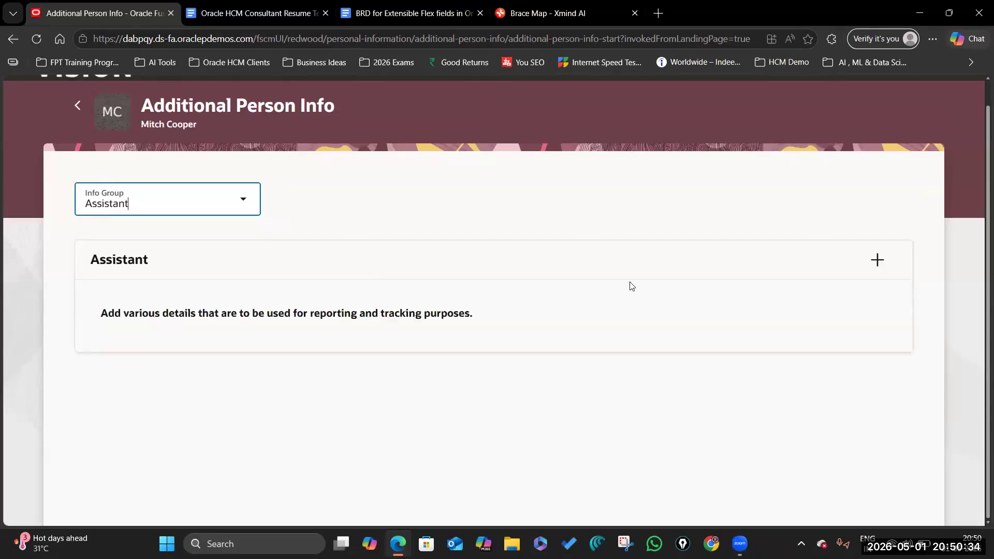
click(244, 199)
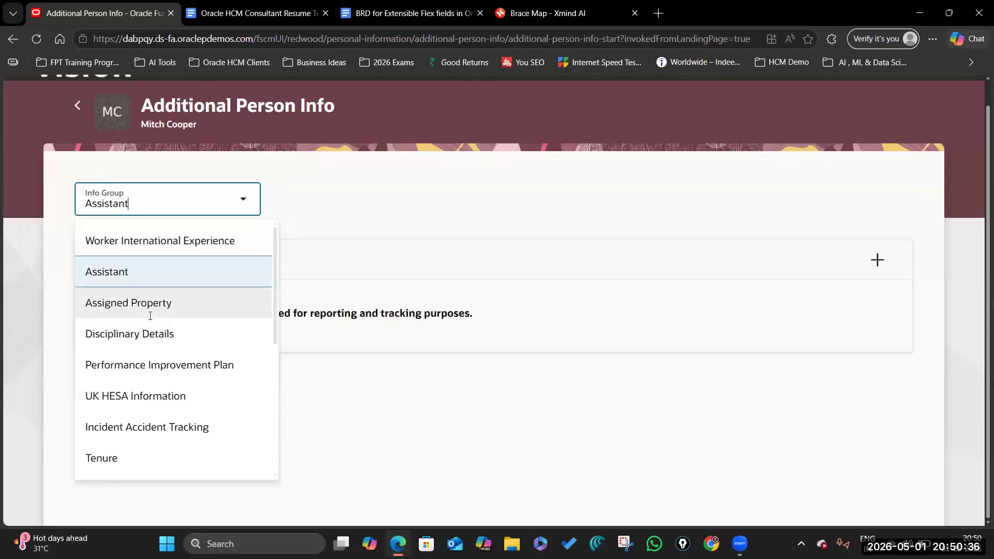
click(150, 304)
click(243, 200)
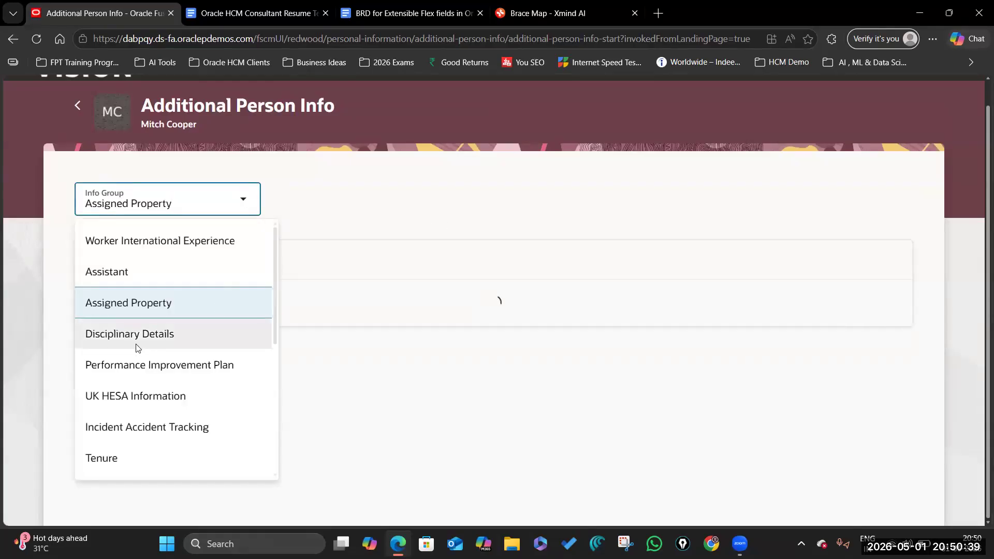
click(174, 335)
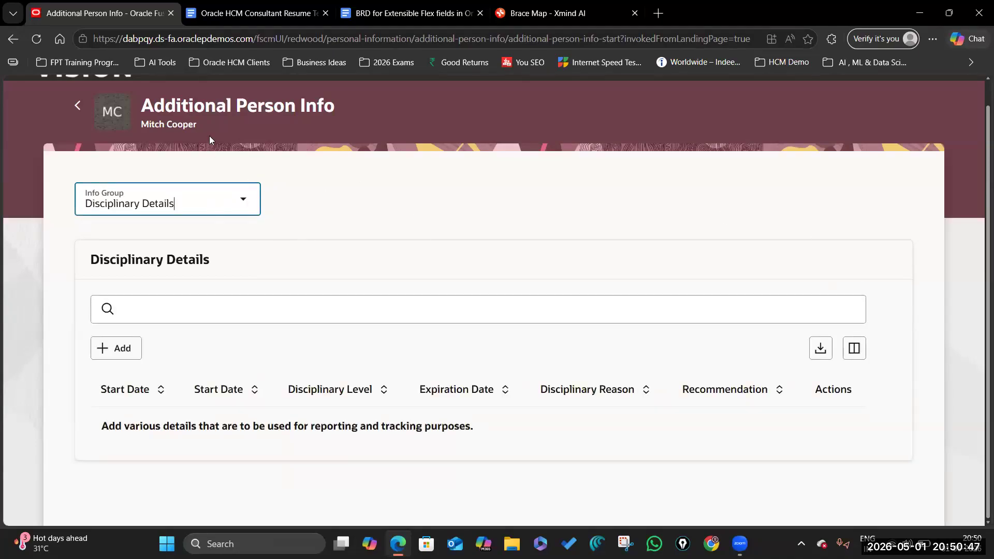
Step: Highlight the Additional Person Info page heading
scroll(250, 171, up, 1)
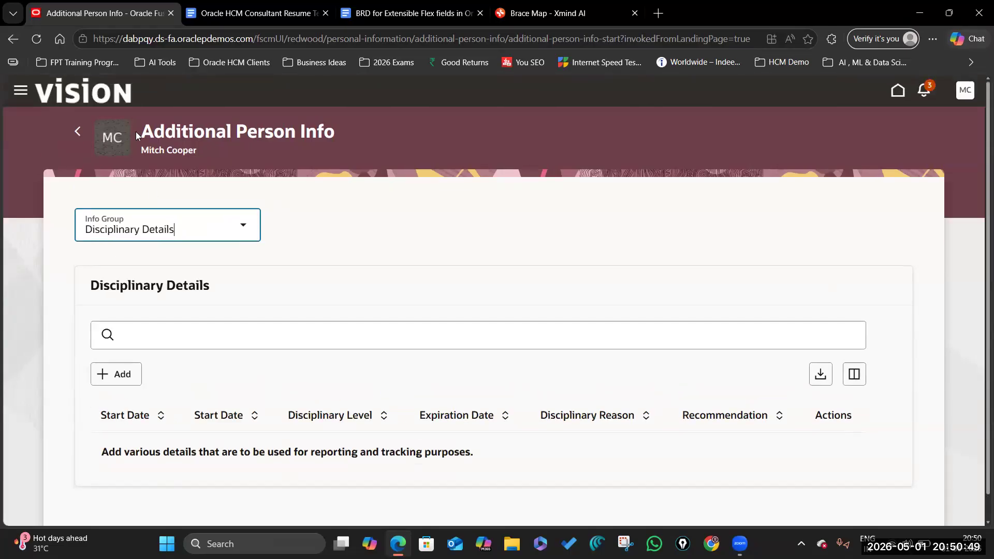
drag(146, 131, 323, 131)
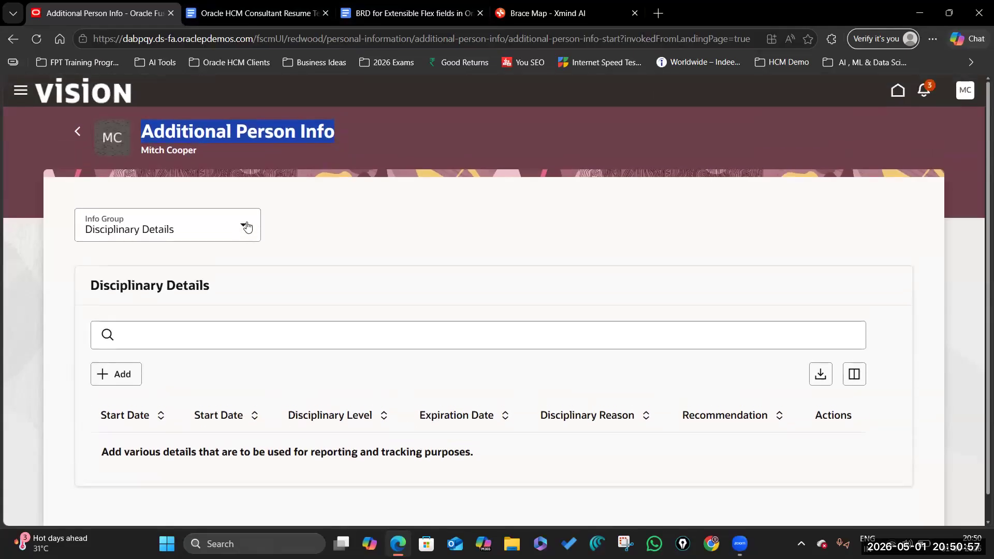
click(197, 132)
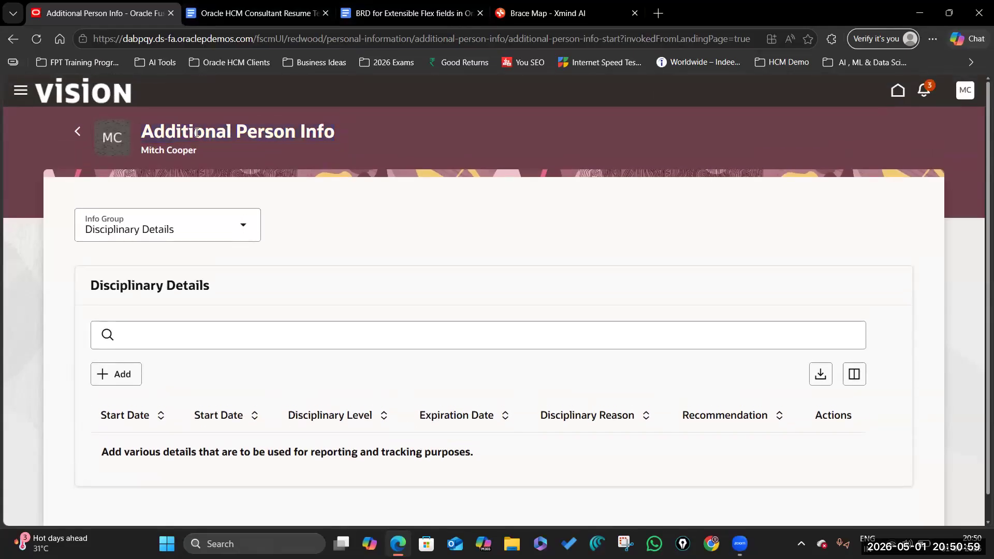
drag(143, 132, 323, 132)
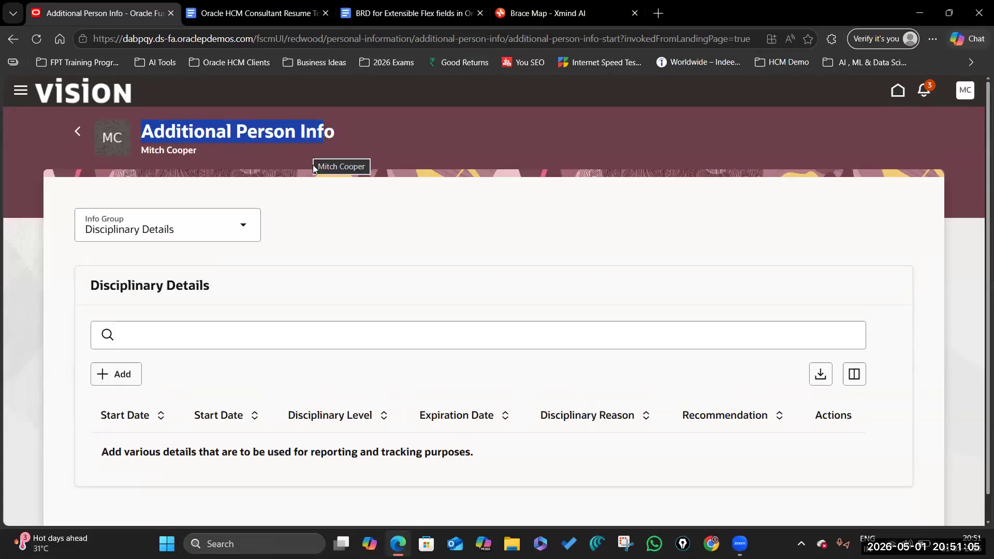
Step: Browse the info group list without changing it and select the Additional Person Info heading
click(231, 226)
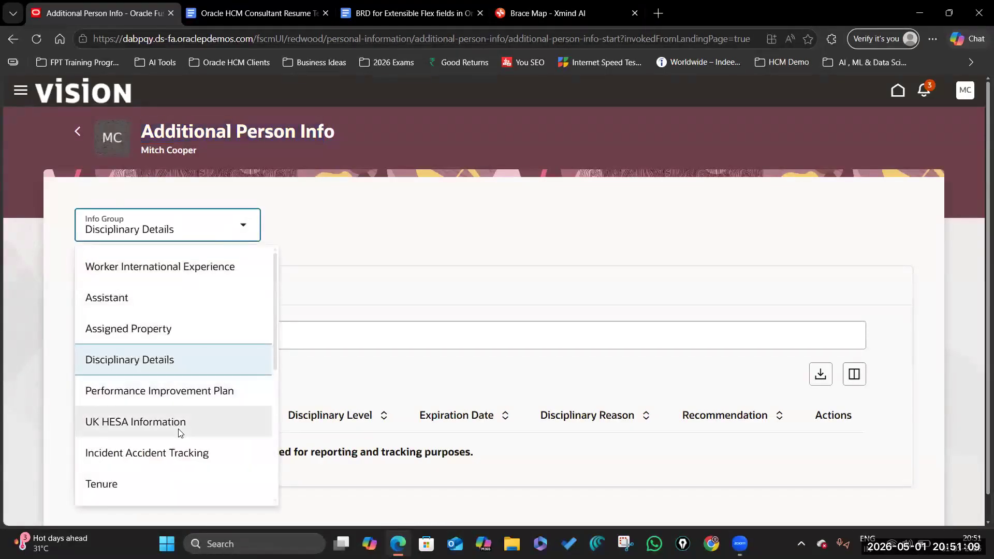
scroll(176, 414, down, 3)
scroll(173, 373, up, 3)
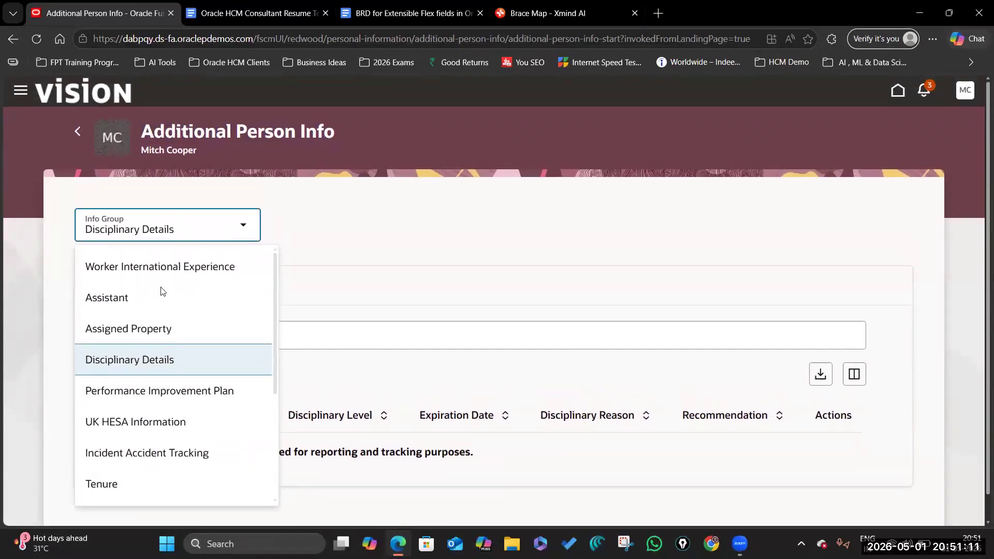
click(146, 131)
triple_click(146, 130)
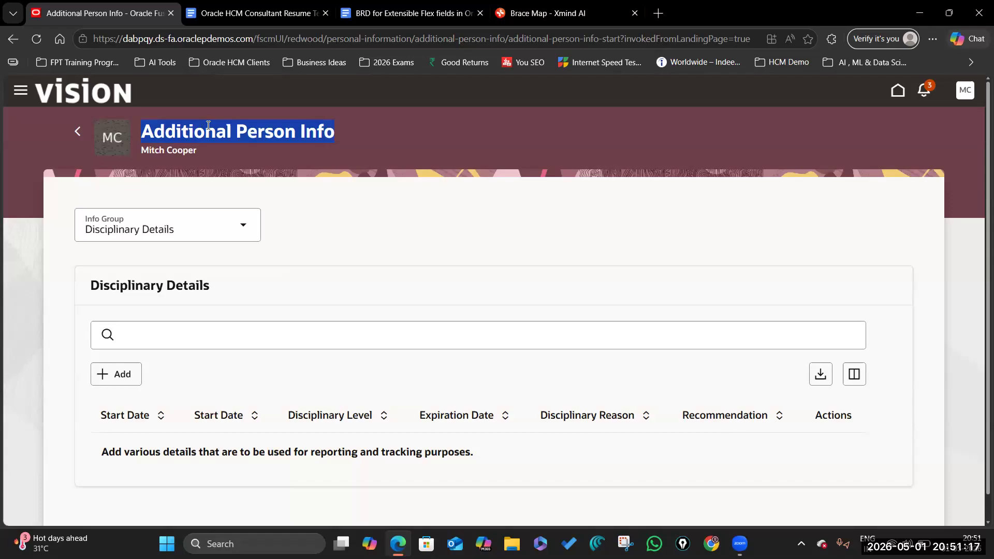
click(283, 154)
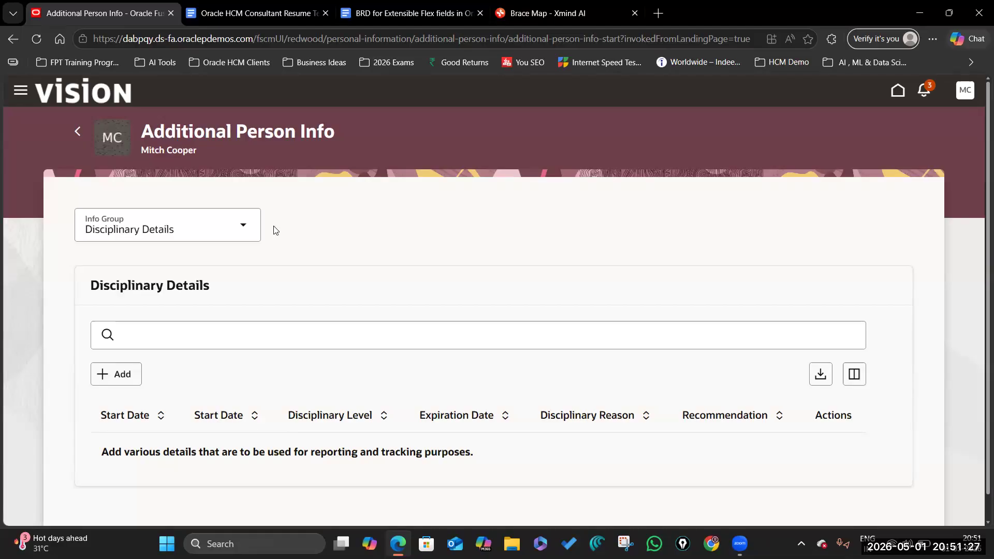
Step: Switch the info group to German Apprentice Information, then to Worker International Experience
click(247, 230)
click(336, 329)
scroll(261, 321, down, 1)
click(243, 200)
scroll(193, 341, down, 3)
click(191, 272)
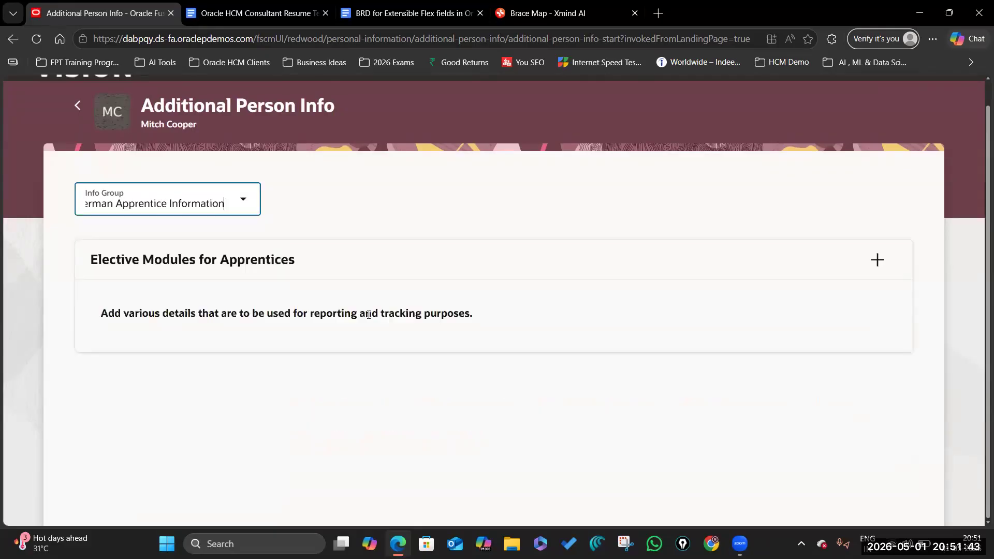
scroll(514, 280, up, 1)
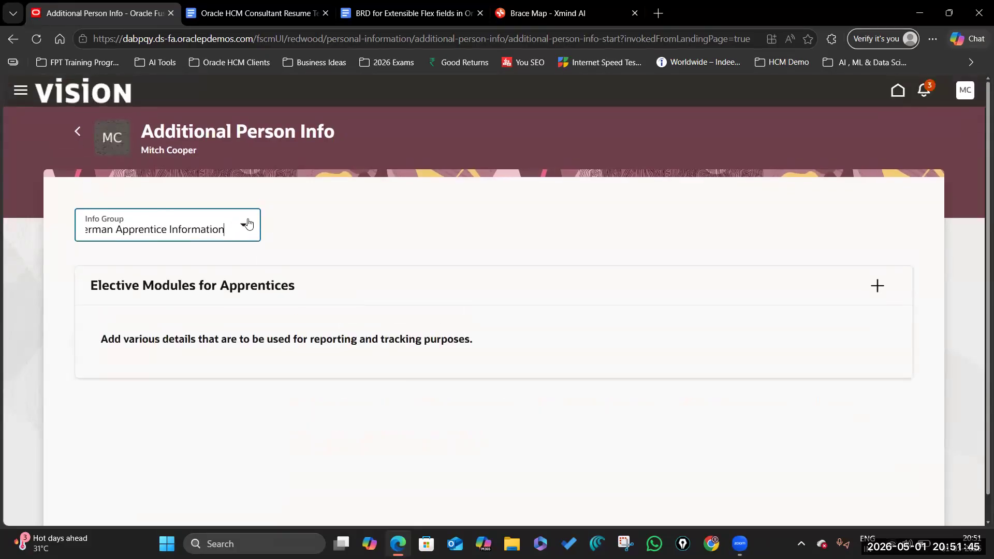
click(244, 227)
click(166, 333)
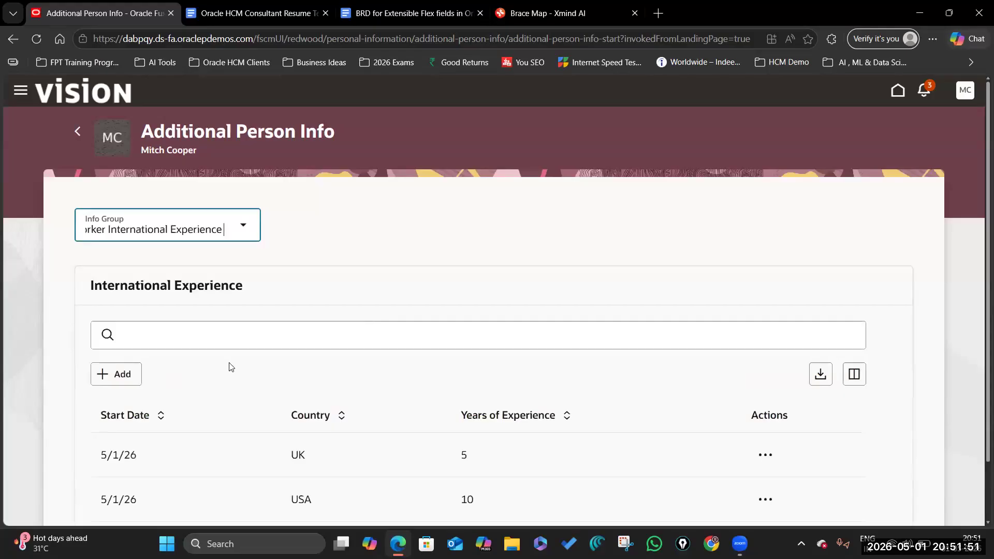
Step: Highlight the International Experience heading and the Country column header
scroll(230, 366, down, 2)
drag(92, 215, 243, 214)
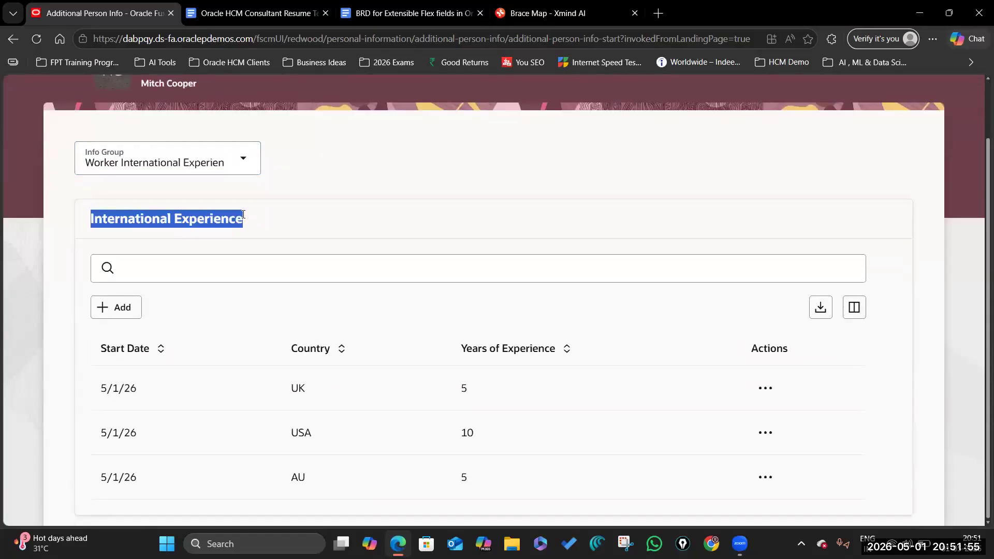
click(127, 221)
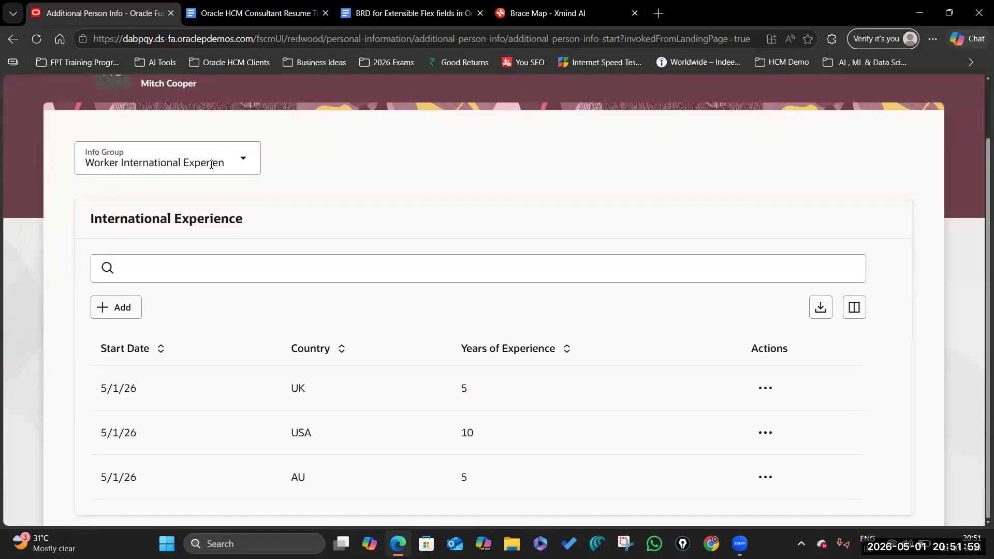
mouse_move(90, 220)
mouse_down()
mouse_move(253, 222)
mouse_move(83, 222)
mouse_up()
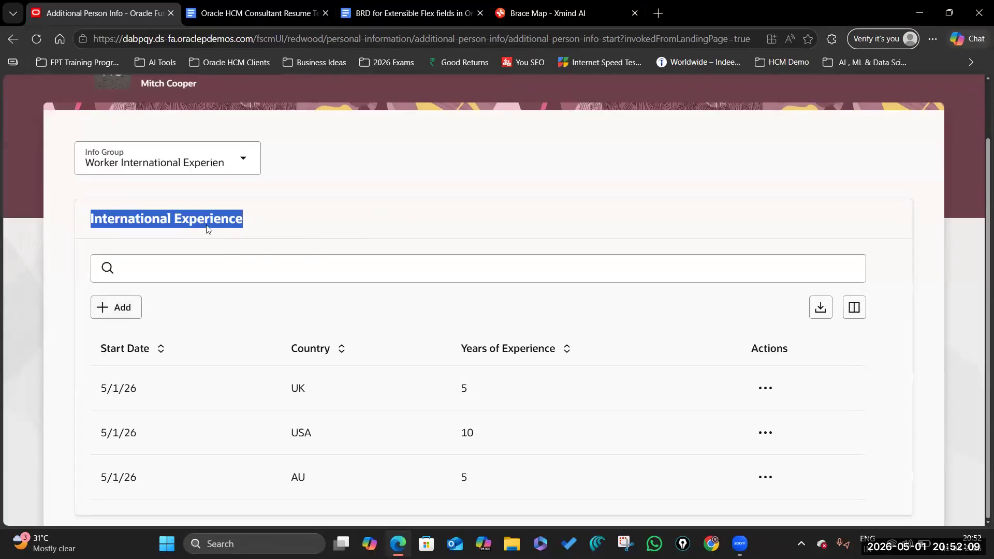
double_click(311, 349)
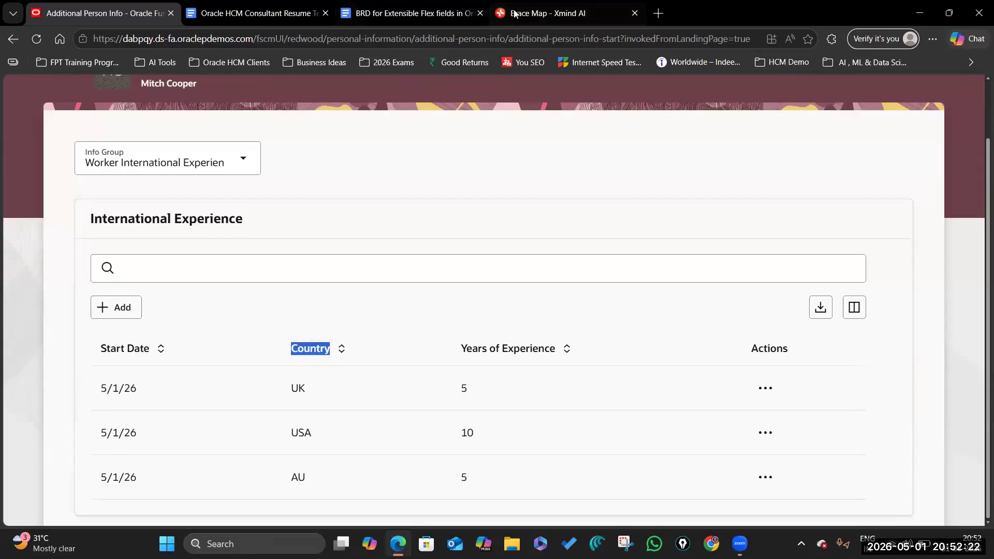
Step: Compare the Country and Years of Experience columns against the Brace Map mind map
click(535, 11)
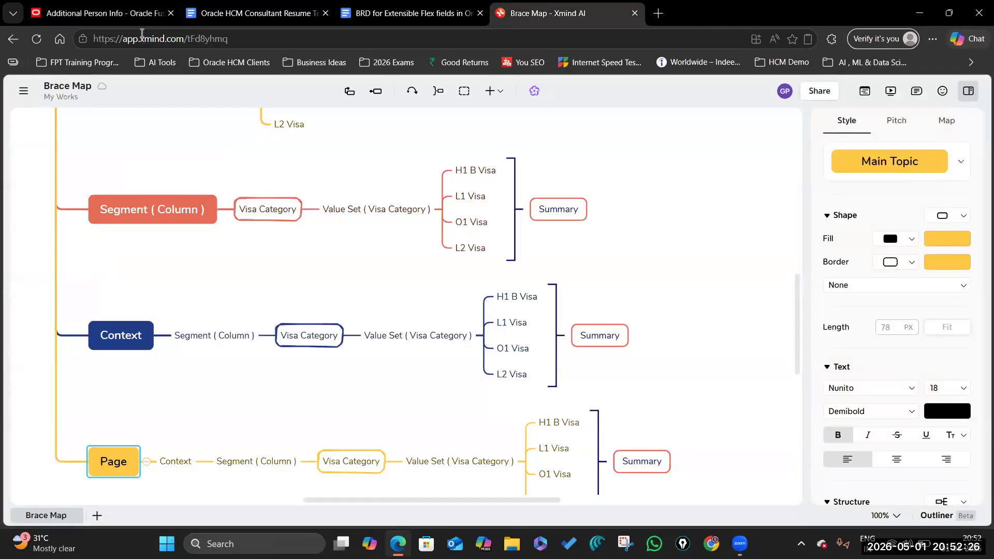
click(103, 13)
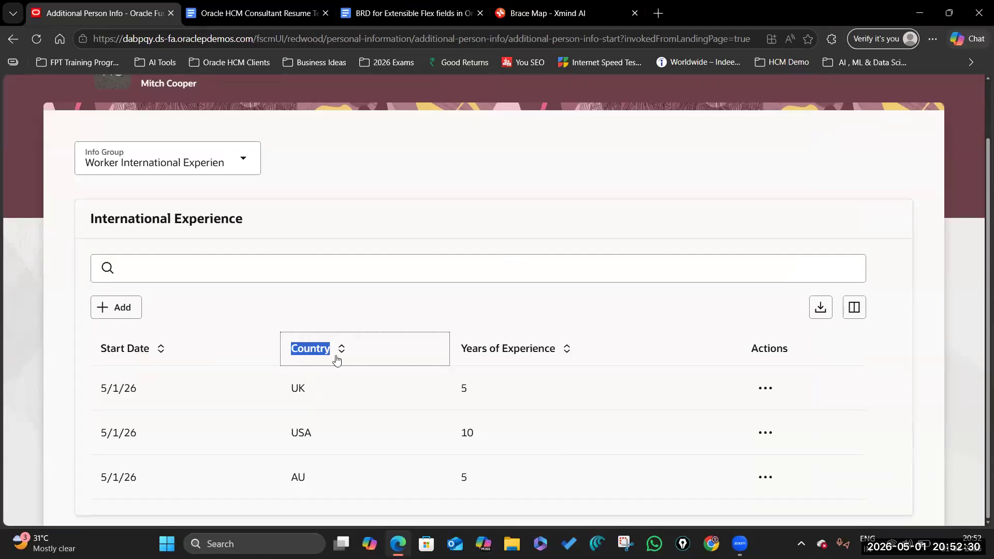
click(534, 18)
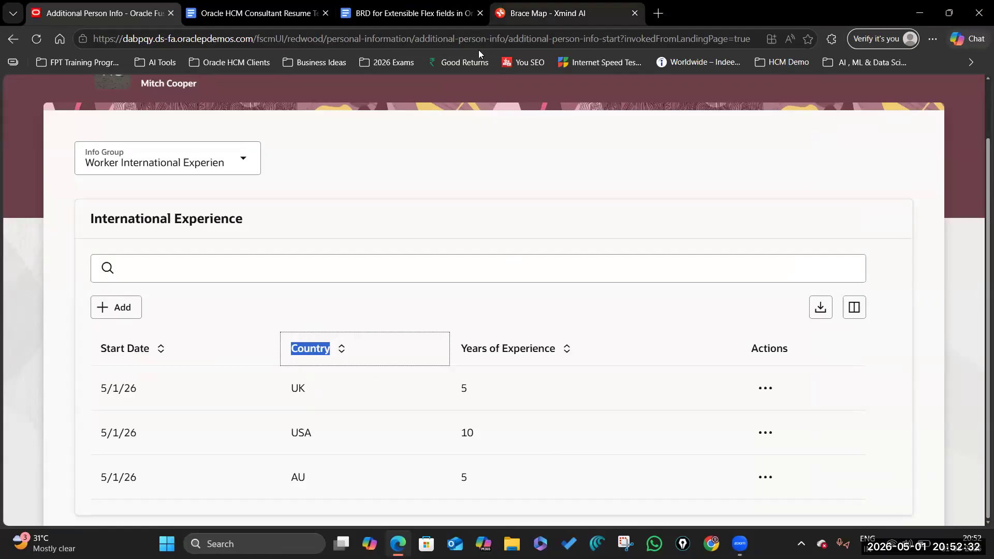
click(105, 14)
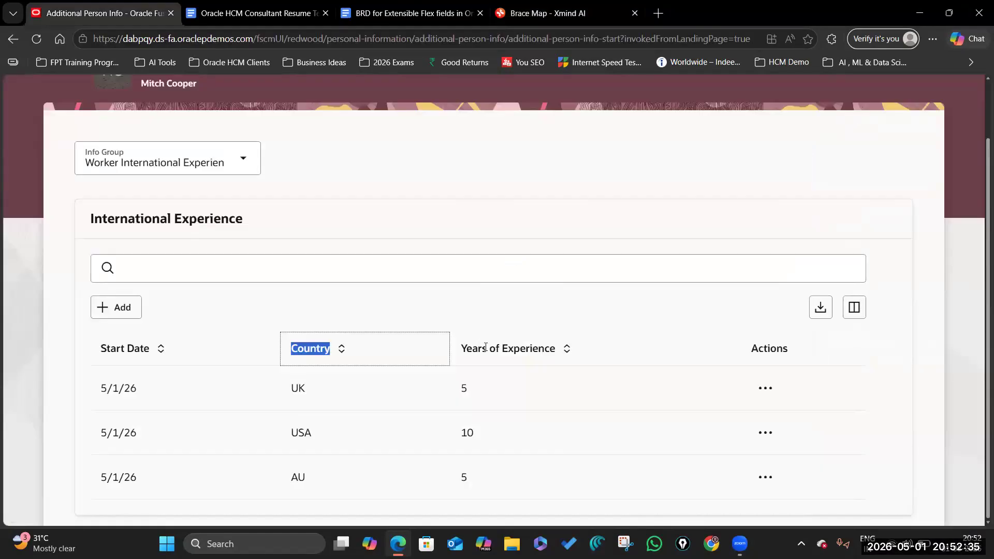
double_click(484, 347)
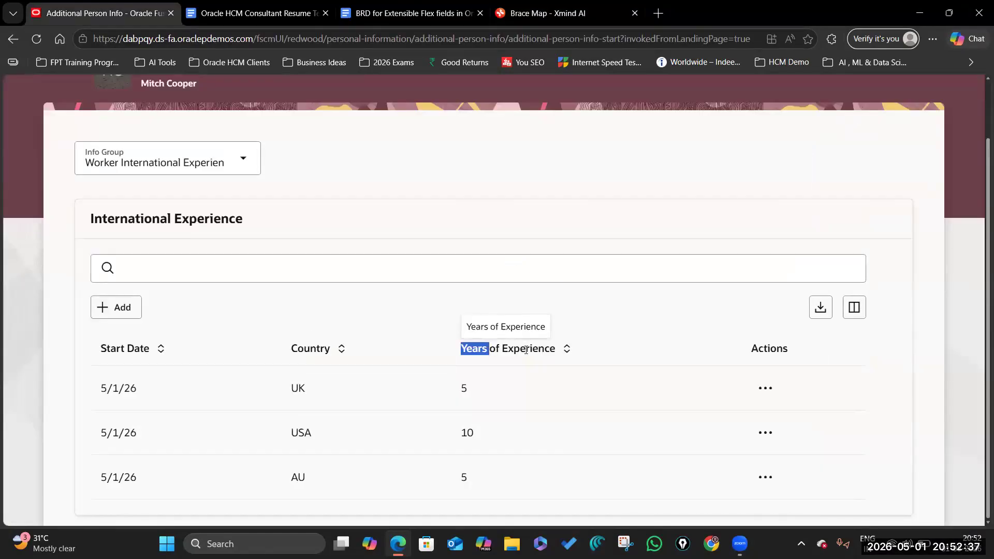
click(515, 350)
key(ctrl+shift+Tab)
scroll(171, 259, up, 3)
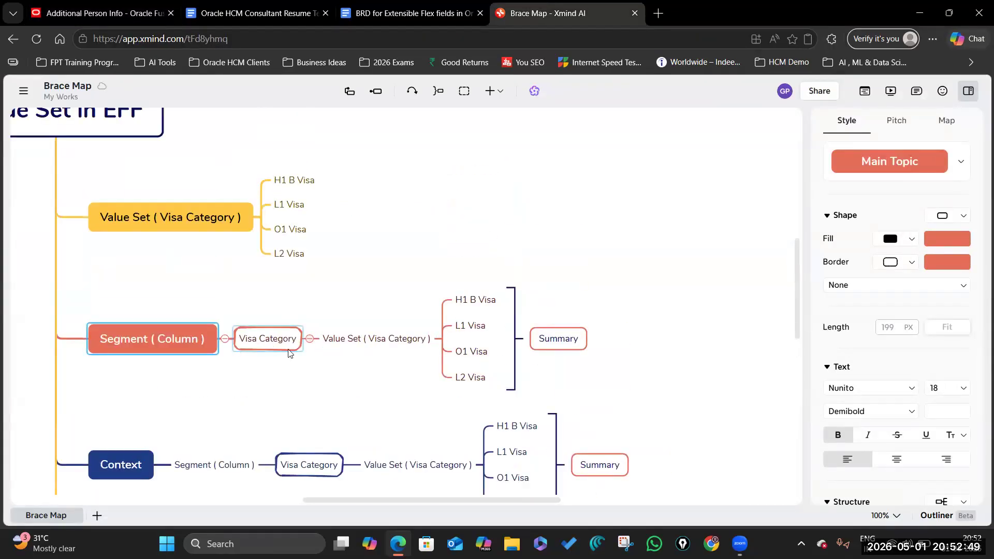
click(168, 7)
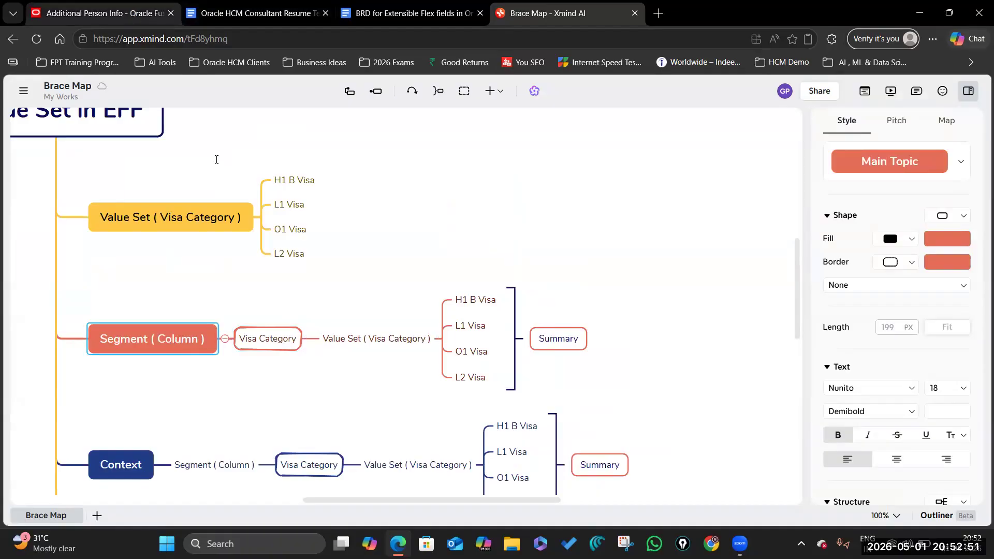
scroll(235, 337, up, 2)
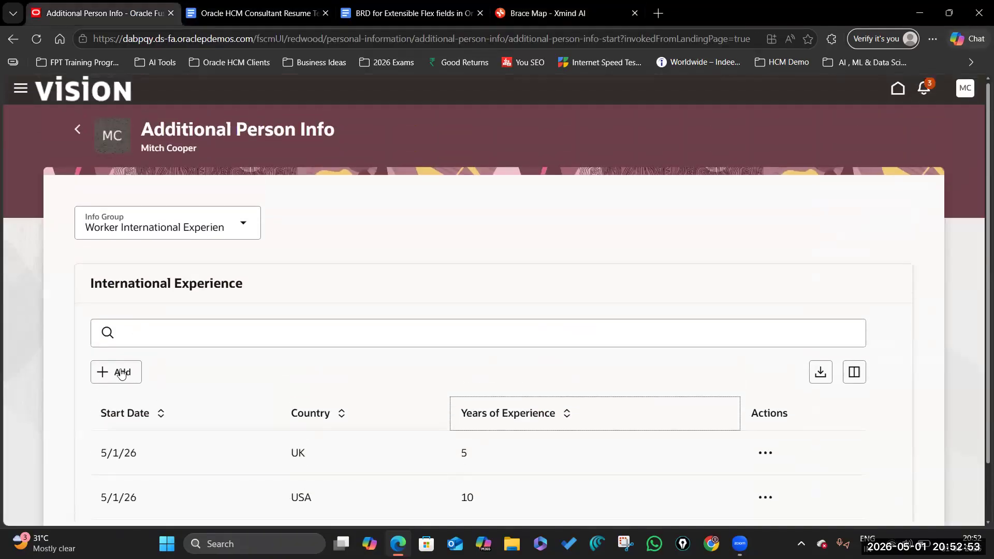
Step: Start a new International Experience entry, reviewing the Country list and Years of Experience field
click(122, 371)
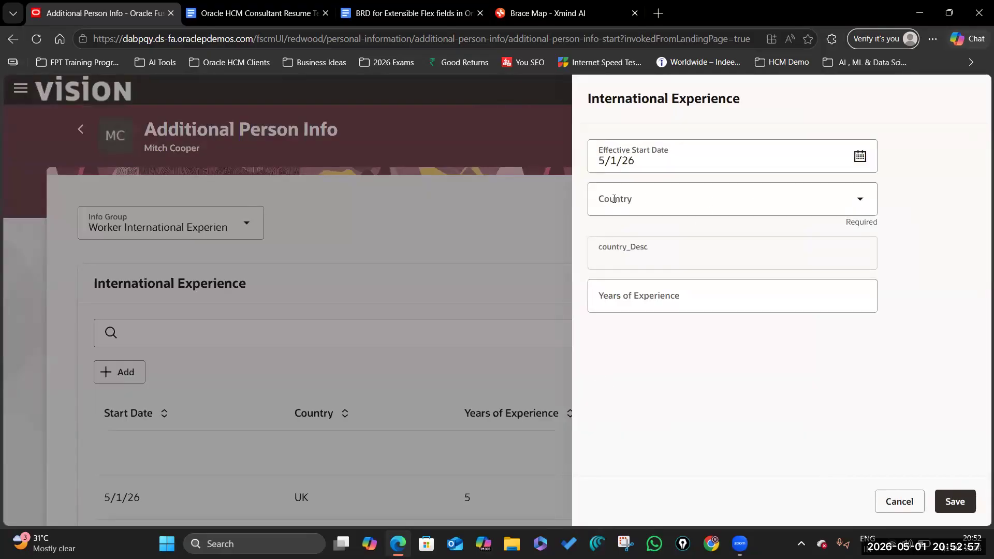
click(860, 201)
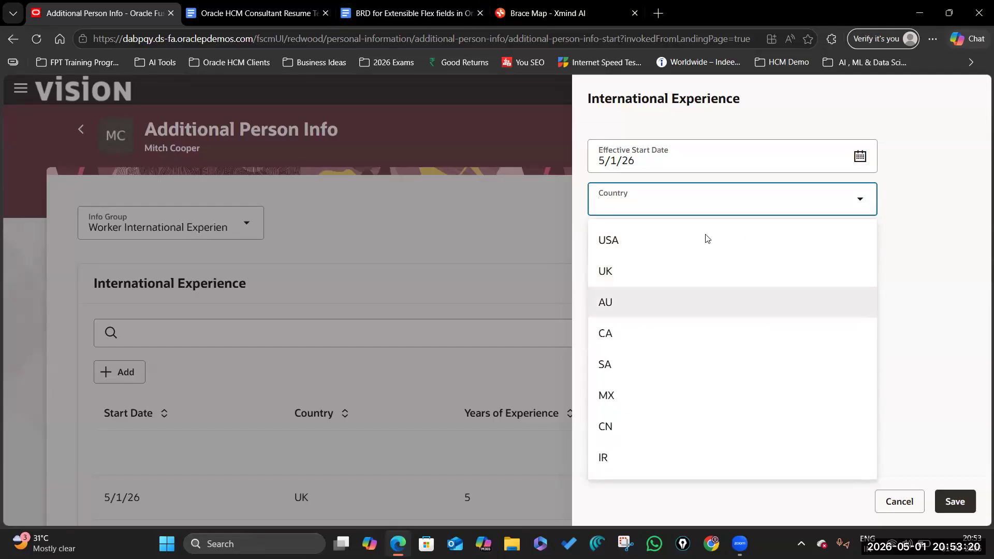
click(958, 257)
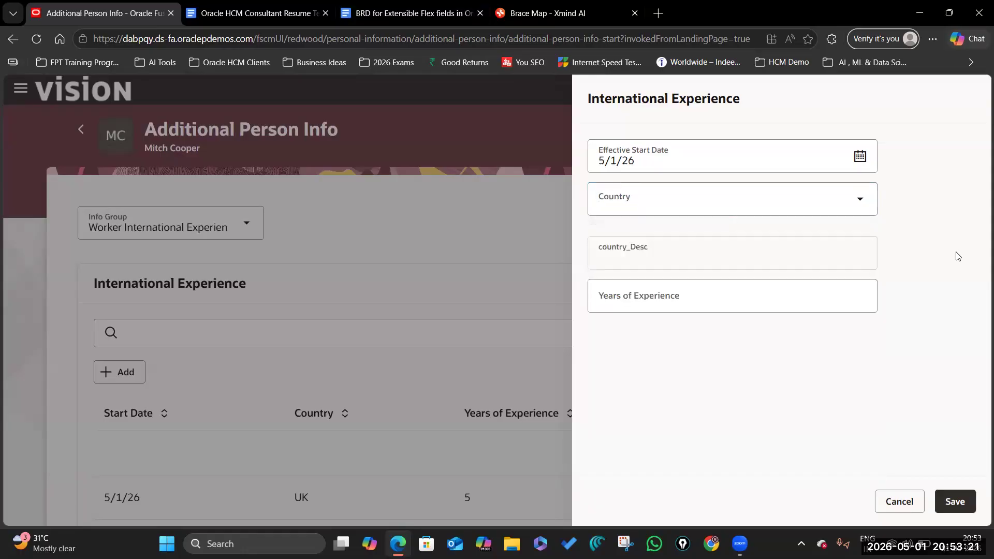
click(805, 298)
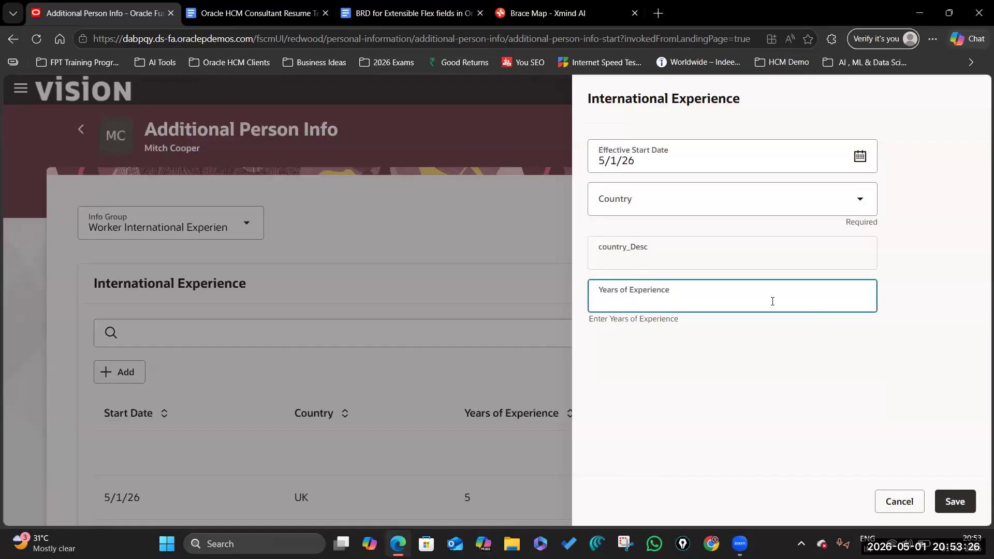
click(787, 368)
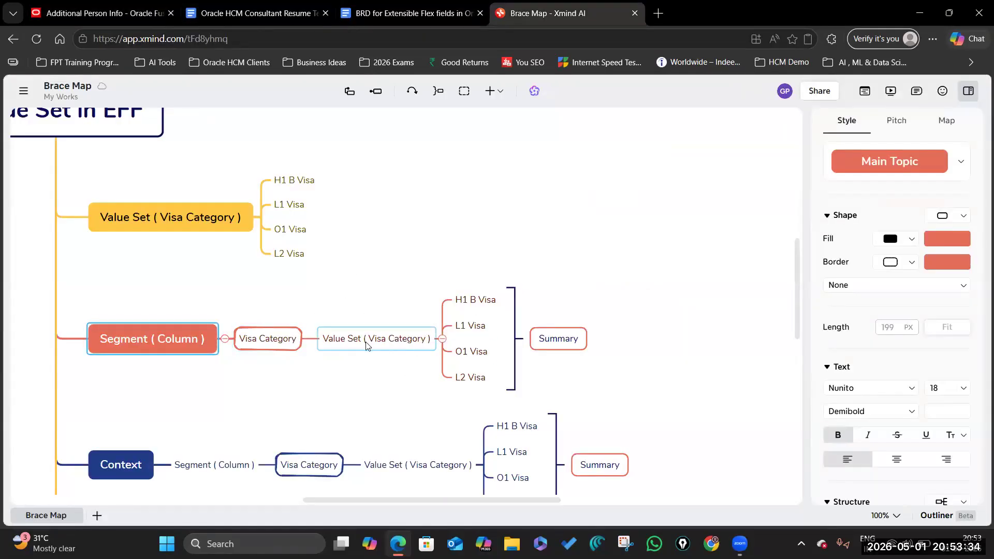
Step: Inspect the Value Set ( Visa Category ), L1 Visa and Visa Category nodes in the Brace Map
click(394, 339)
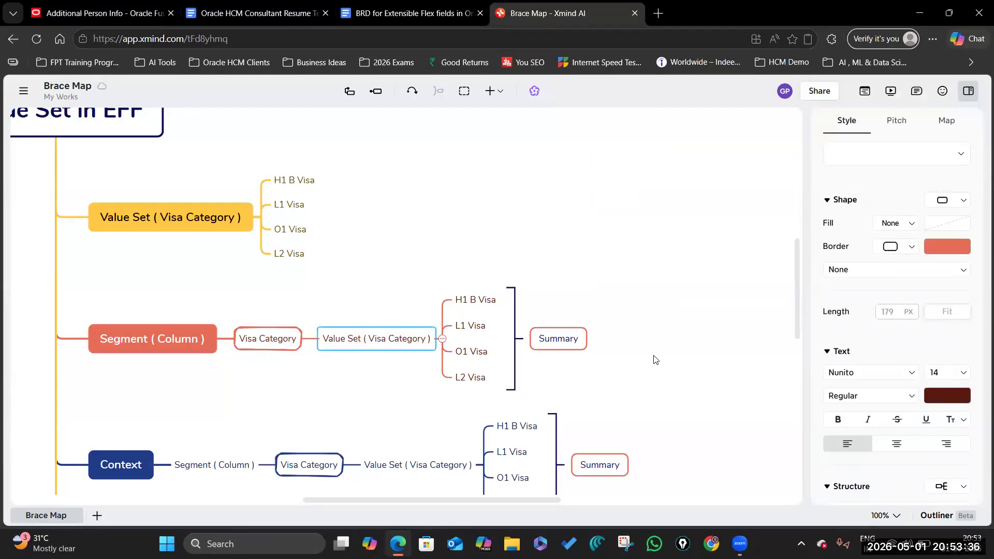
scroll(656, 358, down, 3)
scroll(340, 358, down, 3)
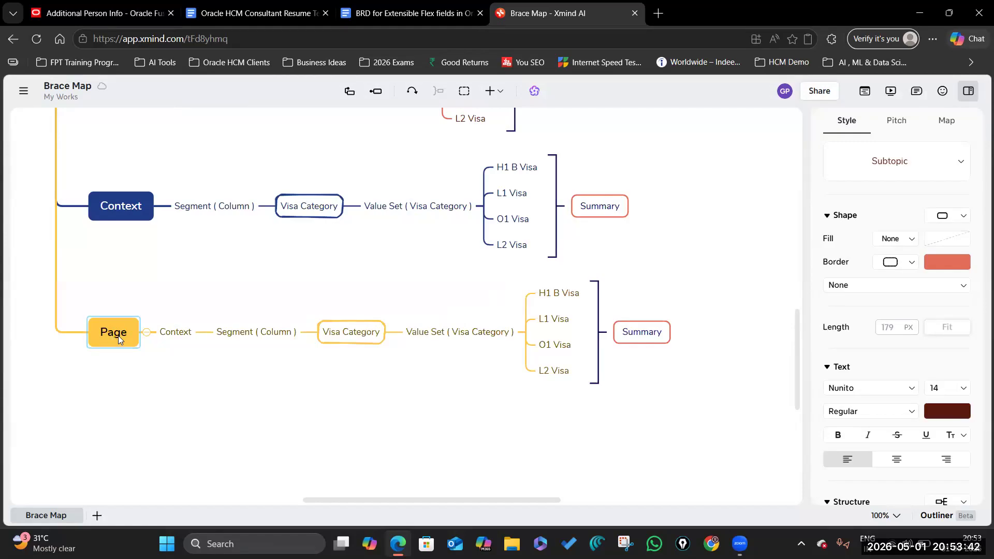
scroll(289, 369, up, 9)
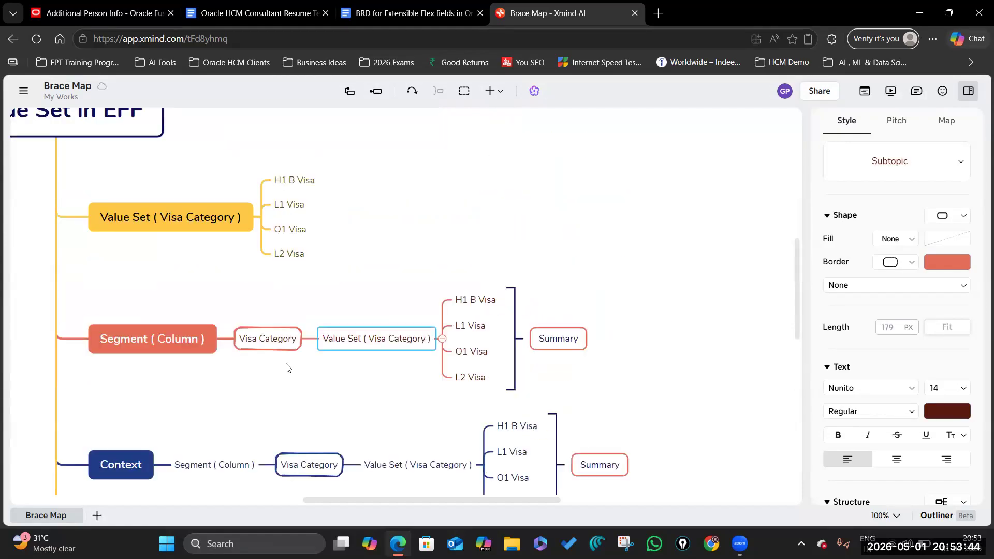
click(161, 352)
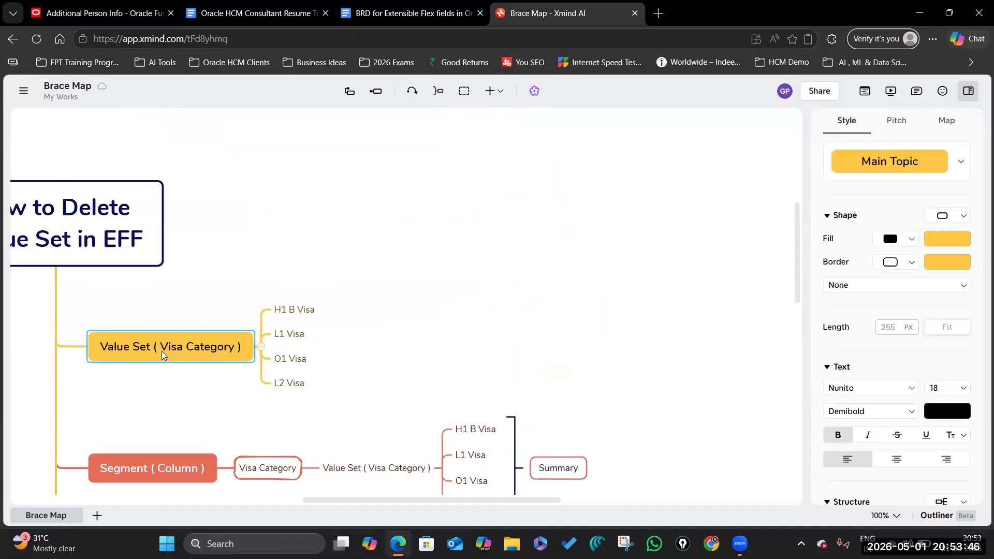
scroll(166, 240, down, 6)
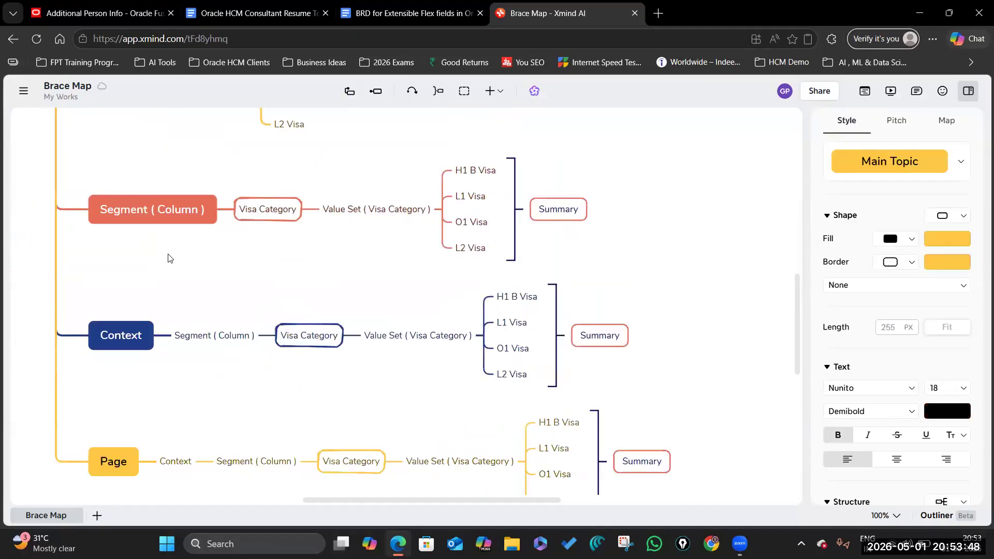
scroll(182, 290, down, 3)
click(551, 322)
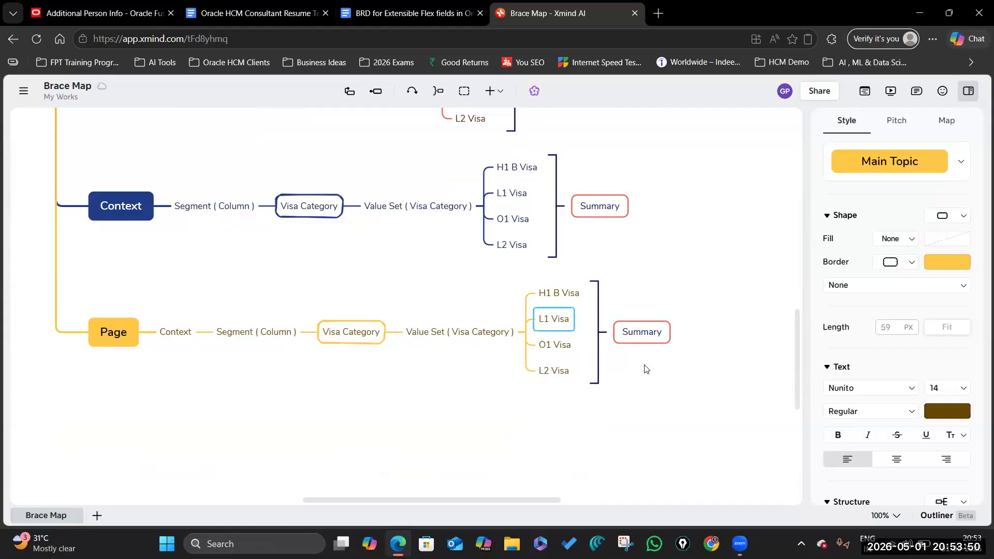
click(645, 368)
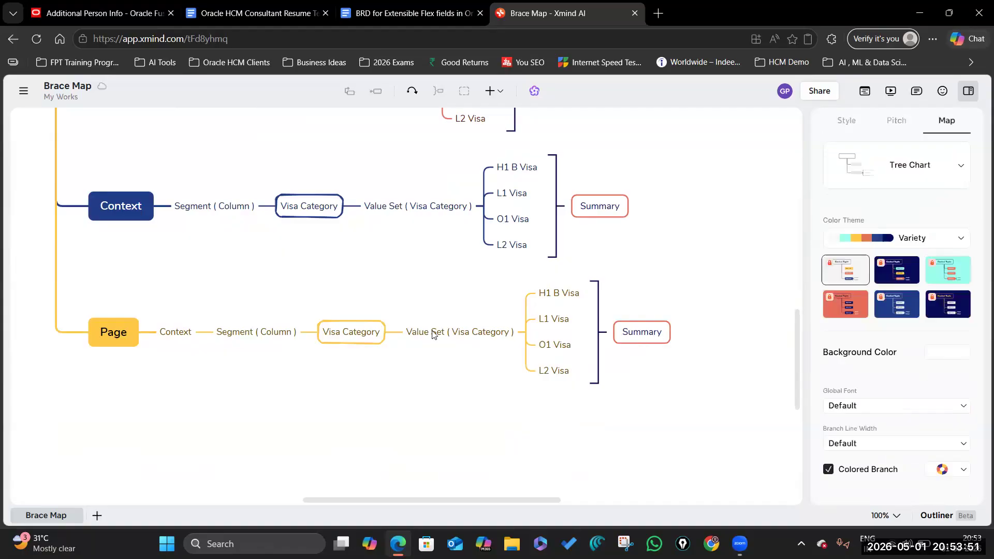
click(367, 337)
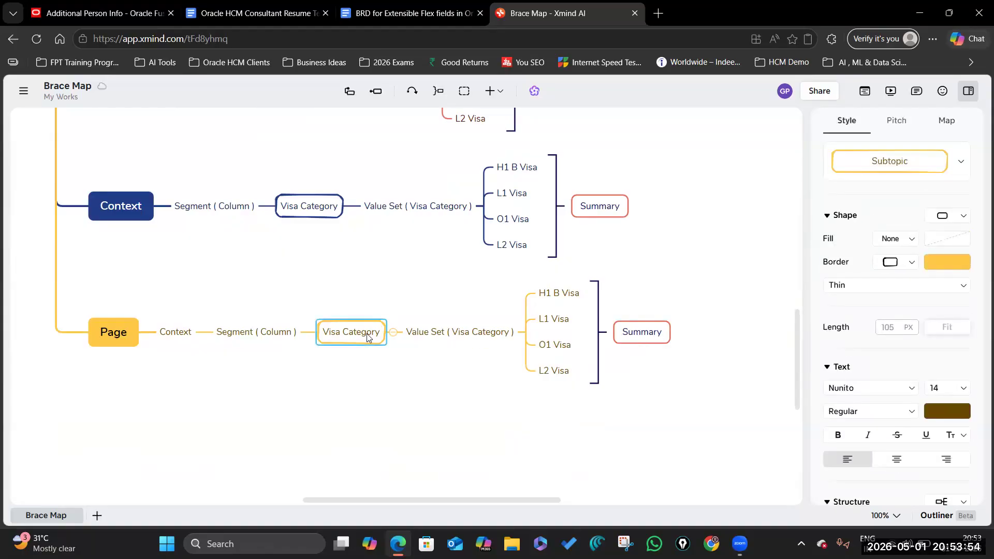
scroll(291, 297, up, 4)
scroll(290, 387, down, 1)
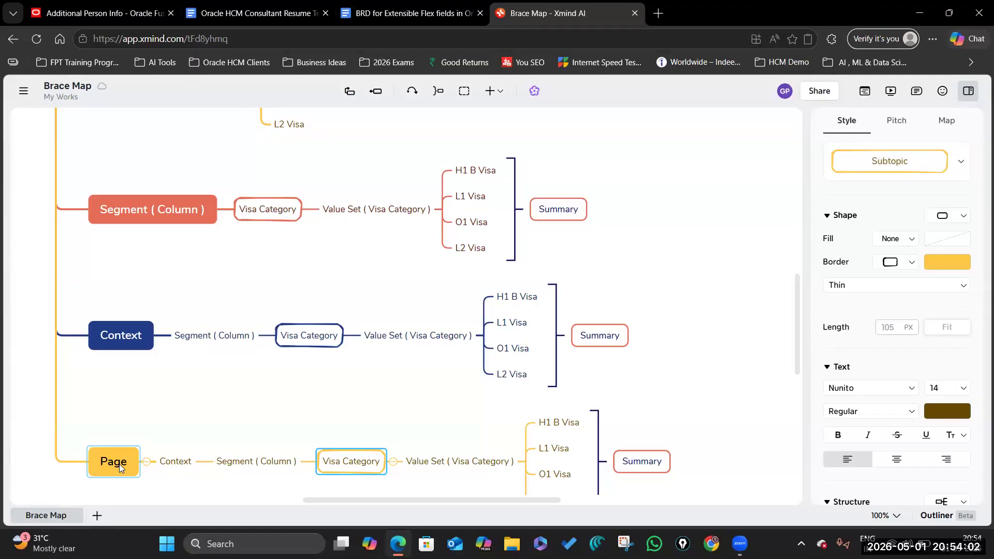
scroll(119, 464, down, 3)
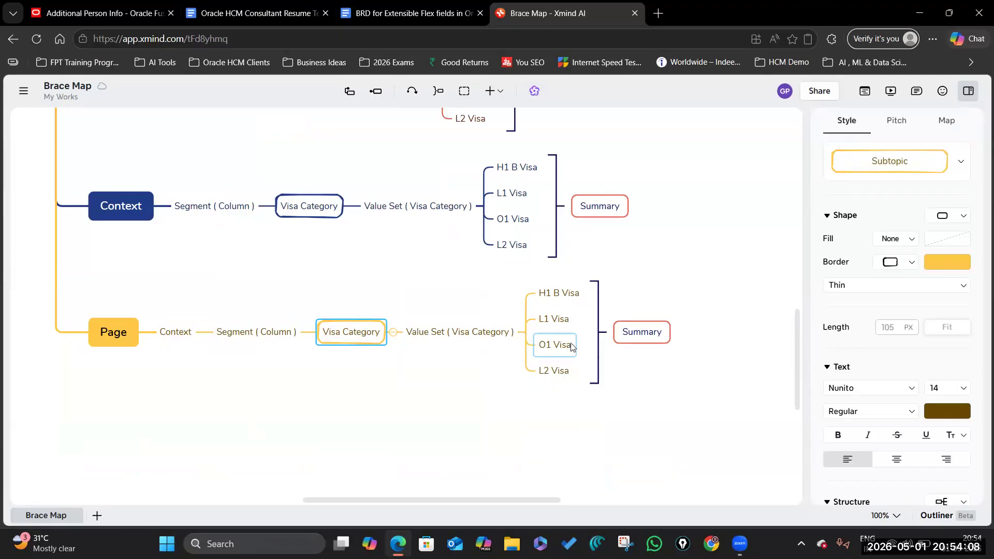
Step: Go over the Page, Context and Segment ( Column ) nodes, then return to Additional Person Info
click(122, 337)
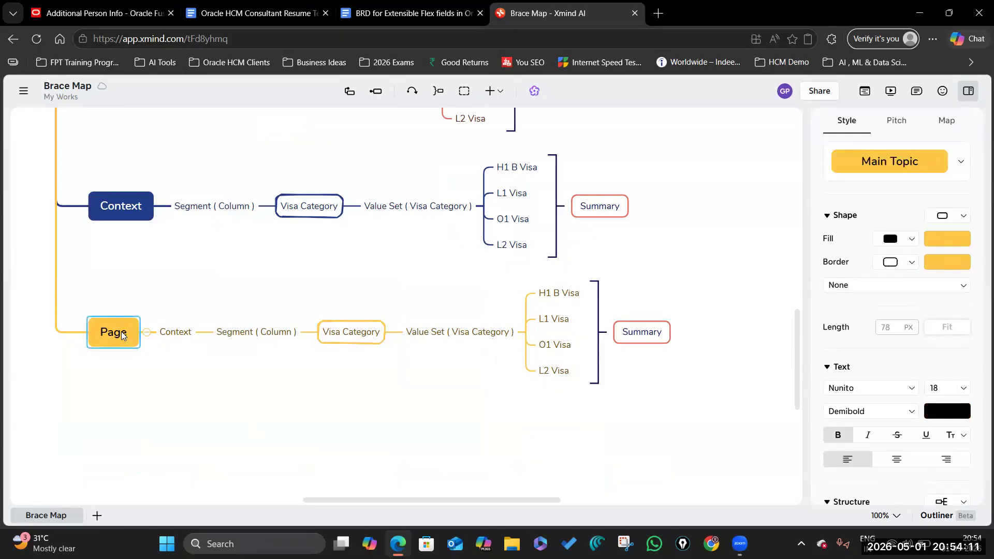
click(184, 336)
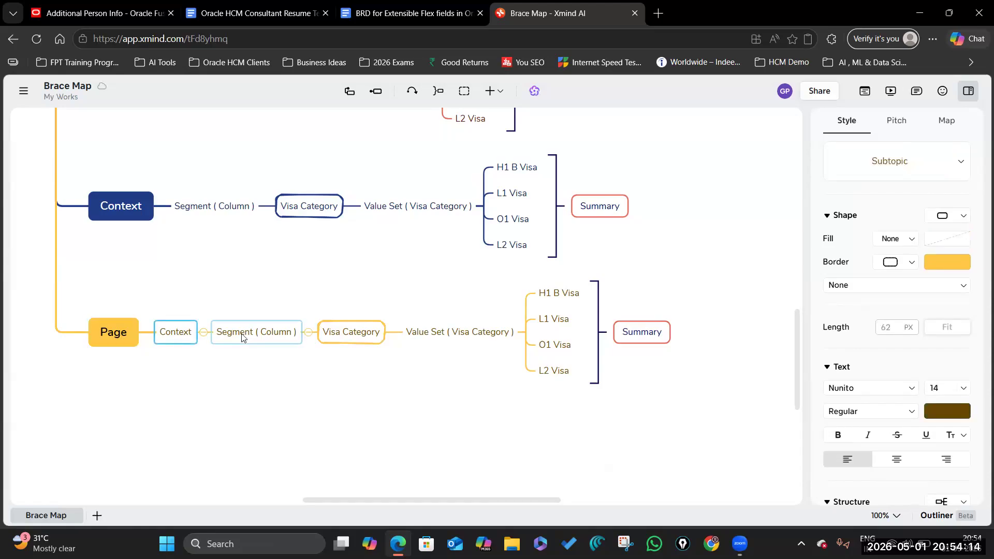
click(115, 339)
click(169, 335)
click(246, 334)
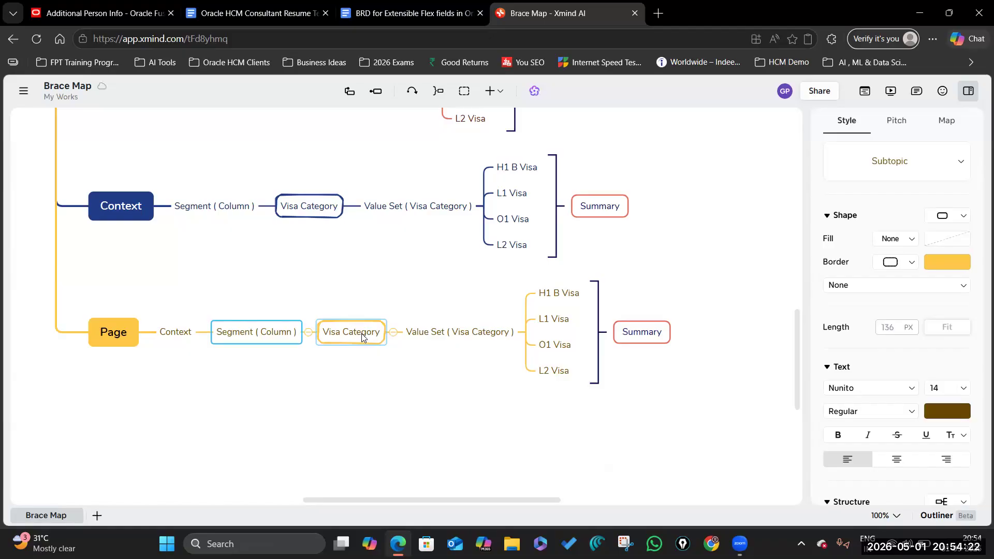
scroll(363, 345, up, 5)
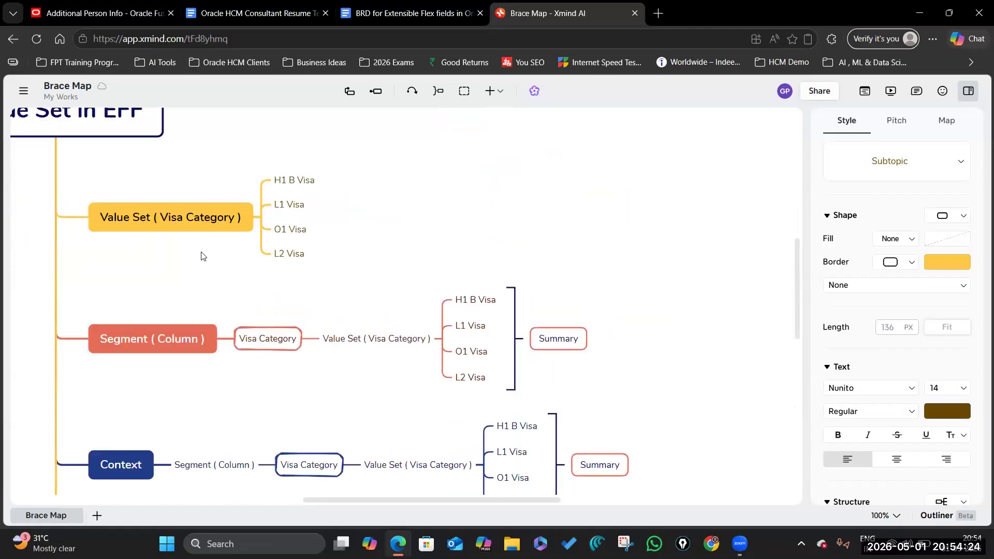
scroll(284, 280, down, 5)
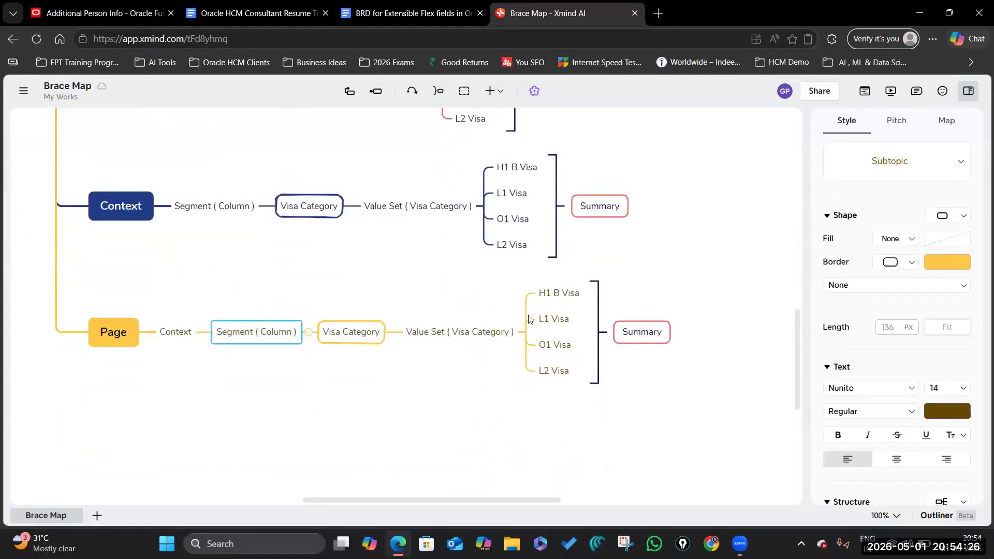
click(99, 13)
scroll(84, 143, down, 2)
scroll(84, 143, up, 2)
Step: Sign out, sign back in, and go to Setup and Maintenance
click(963, 91)
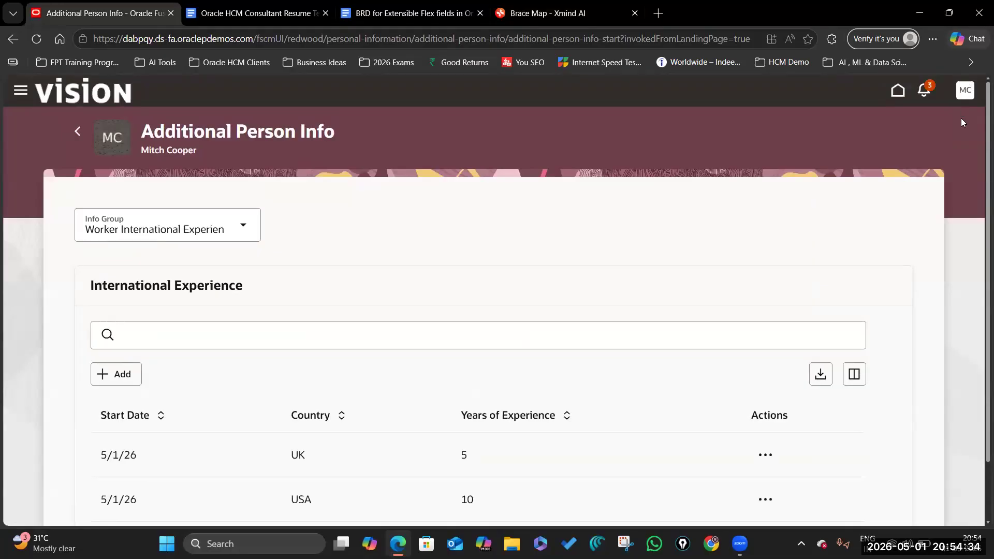
click(941, 115)
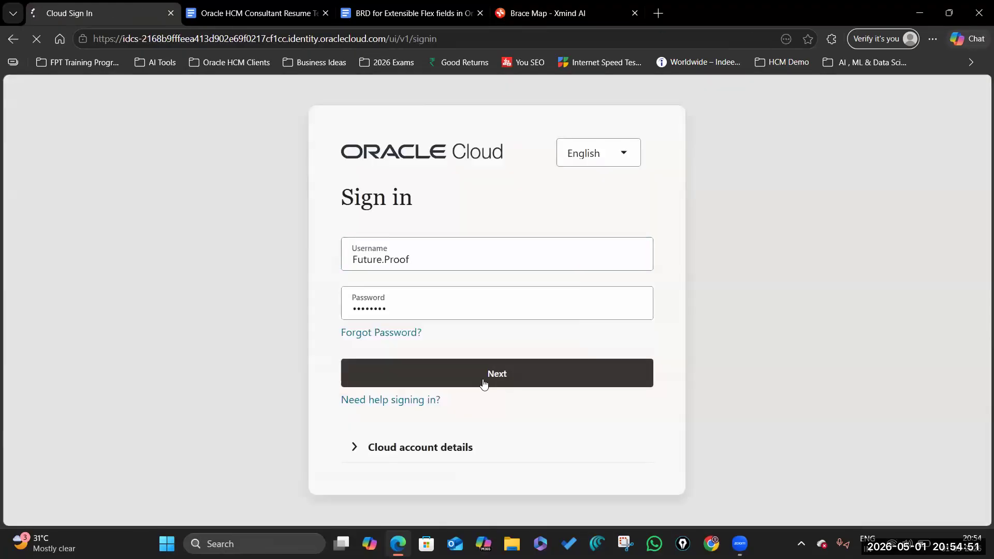
click(483, 384)
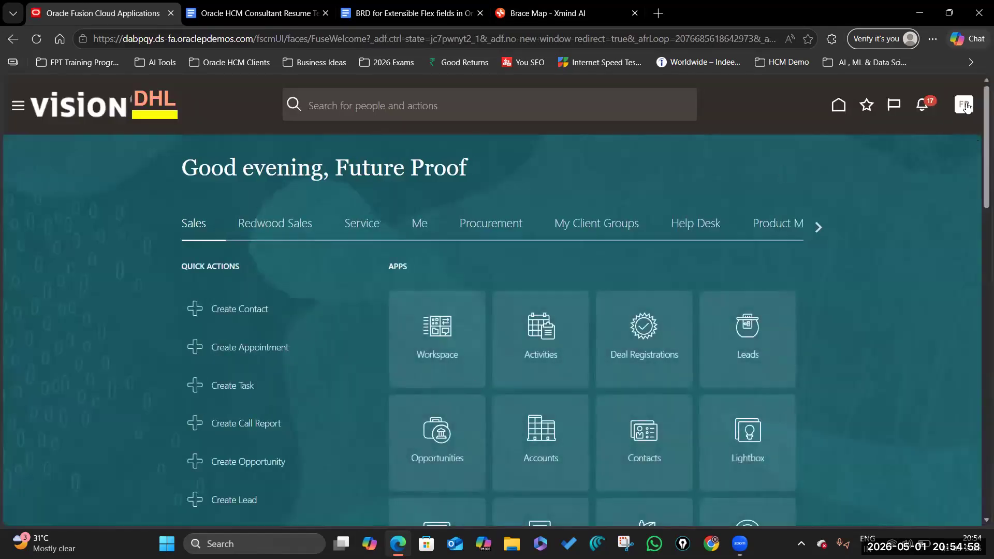
click(964, 106)
click(758, 299)
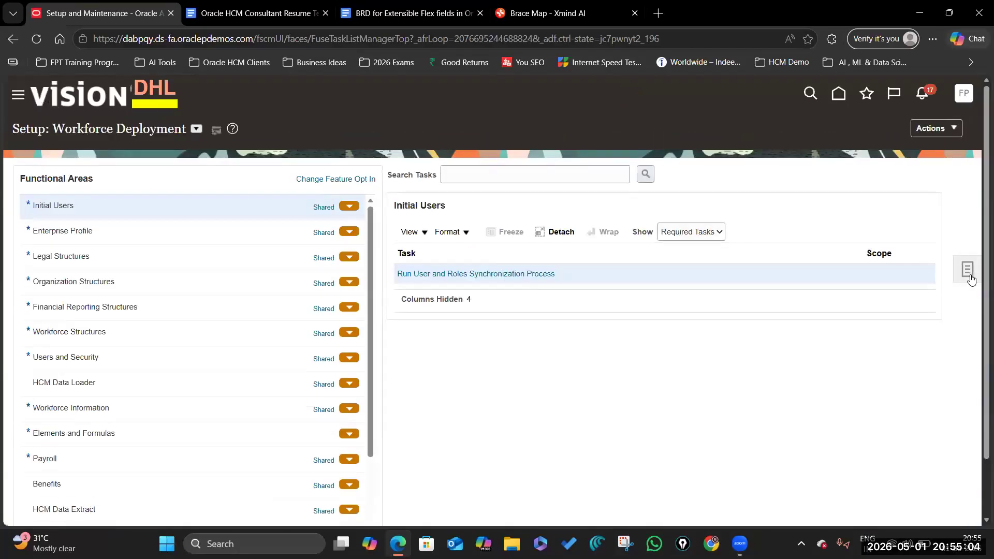
Step: Search setup tasks for 'Manage Value%' and open the Manage Value Sets task
click(968, 274)
click(851, 274)
click(296, 175)
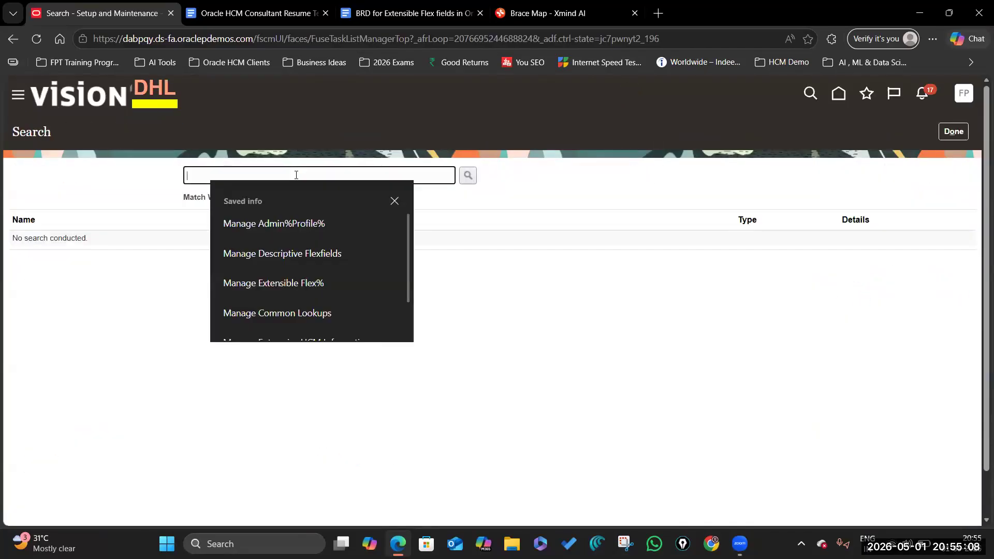
text(Manage Value)
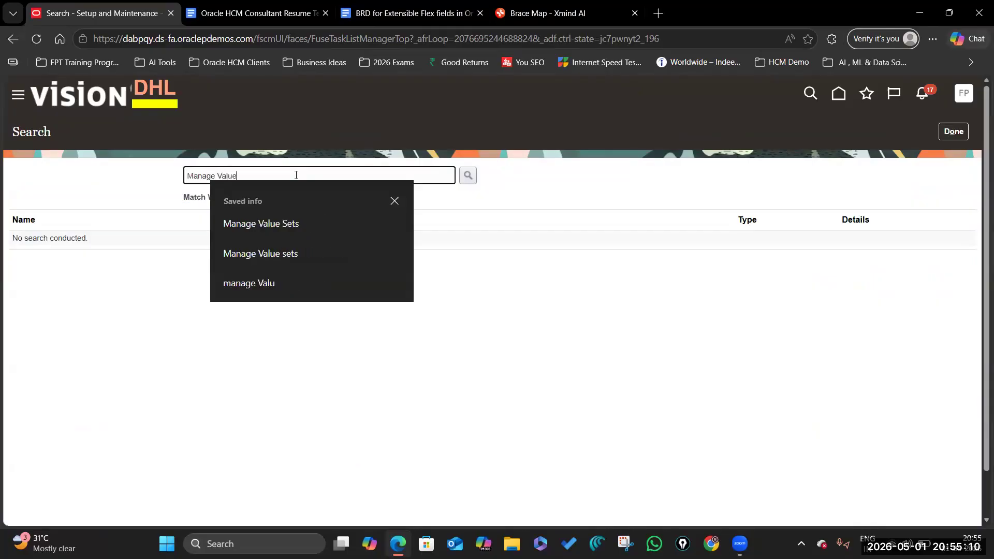
text(se)
key(BackSpace)
key(BackSpace)
text(%)
key(Return)
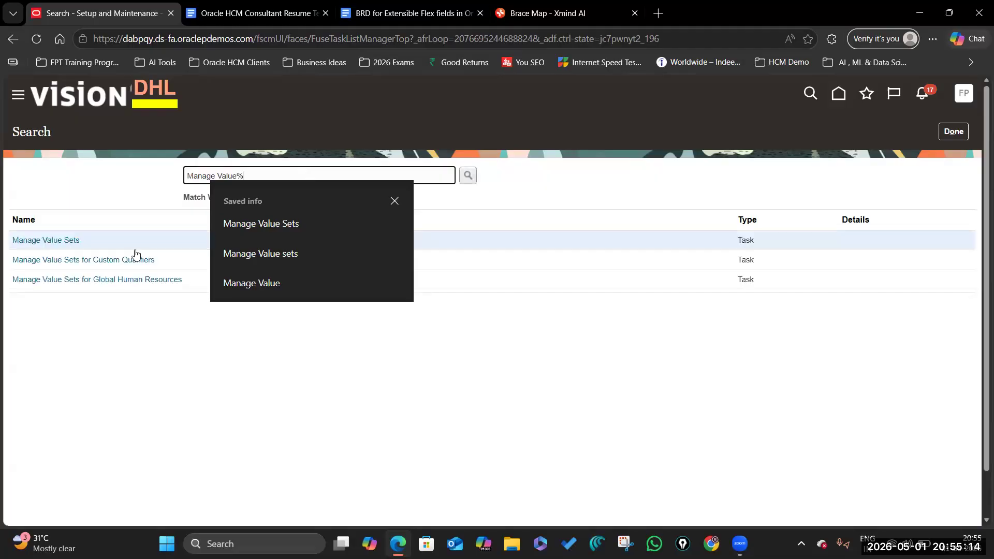
click(62, 241)
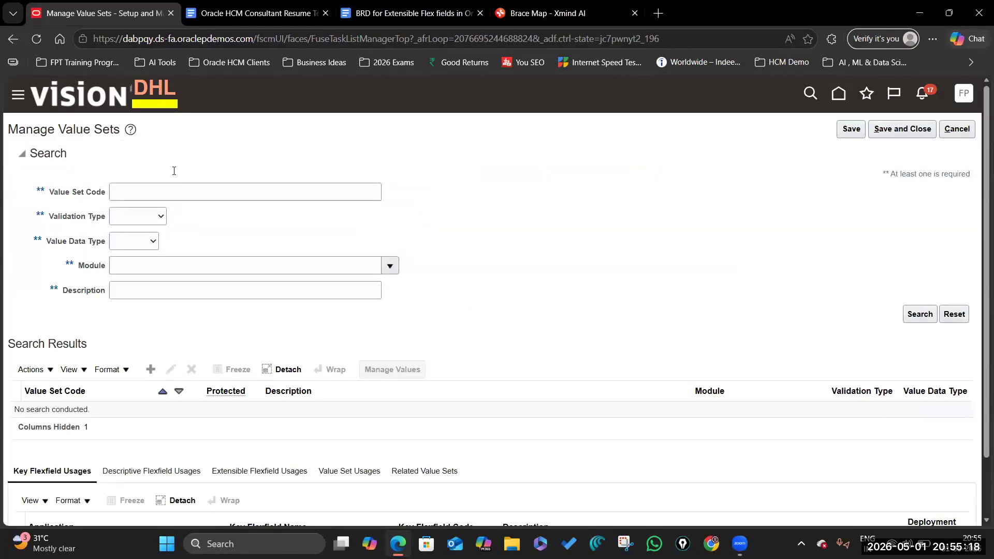
click(376, 13)
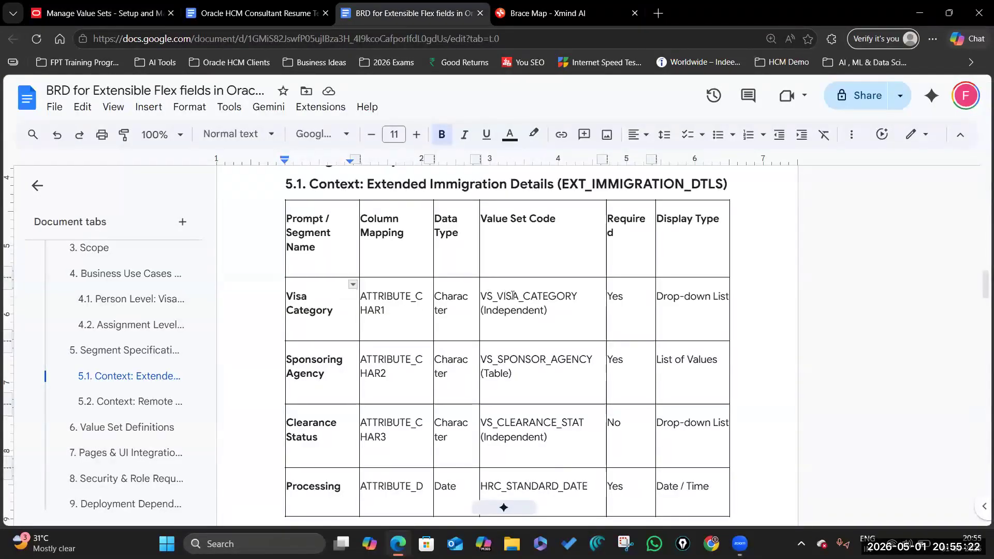
Step: Select the VS_VISA_CATEGORY code in the BRD value set table
drag(577, 295, 480, 296)
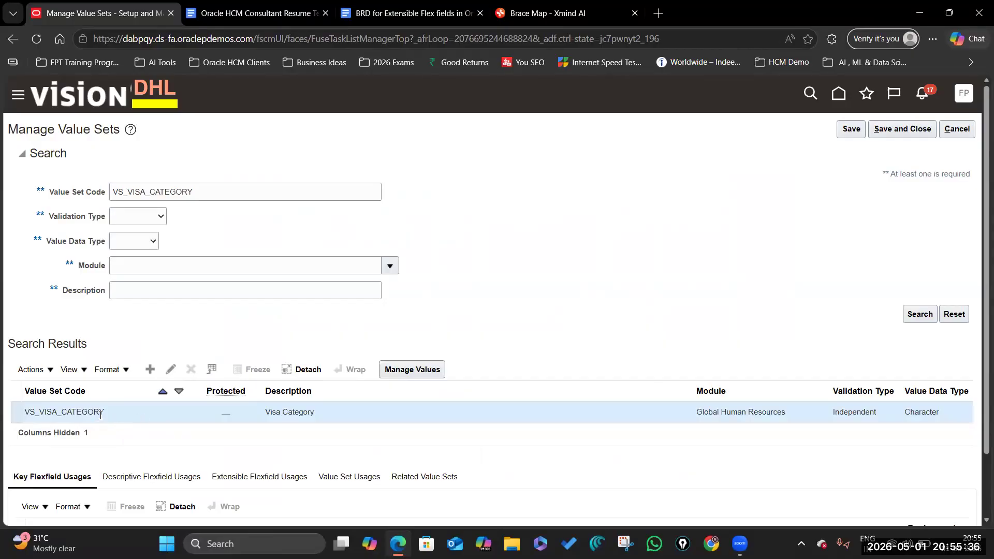
Step: Review VS_VISA_CATEGORY's values, then its descriptive and extensible flexfield usages
click(415, 371)
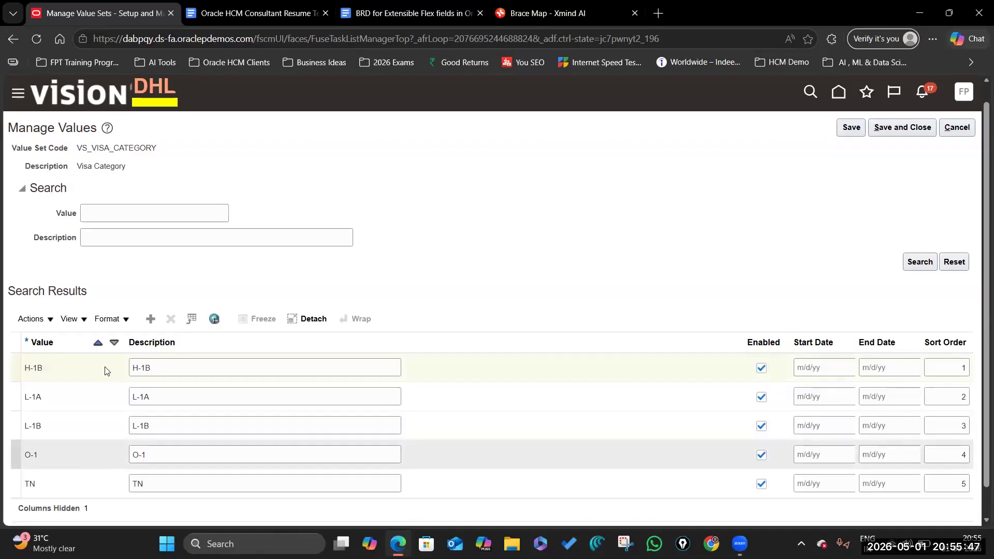
click(954, 129)
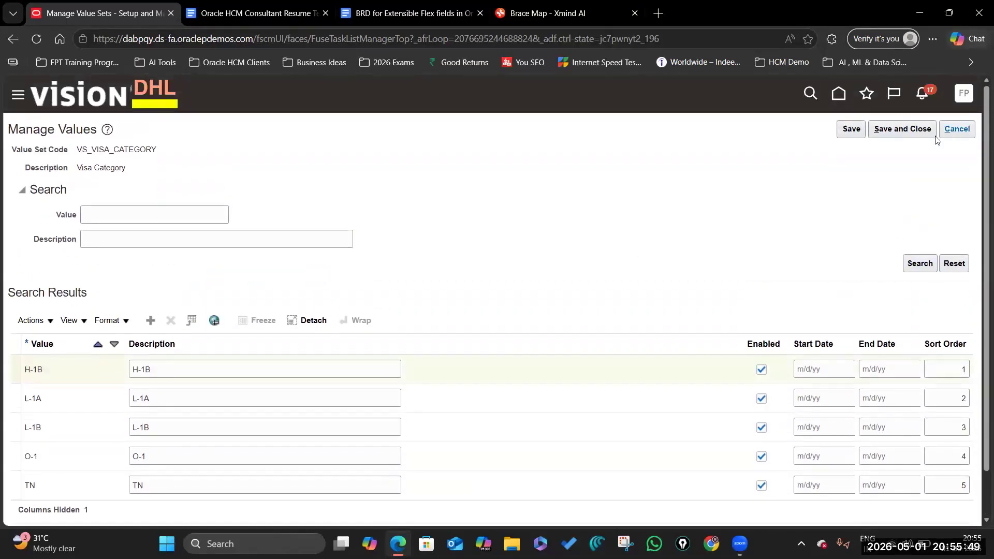
scroll(148, 404, down, 1)
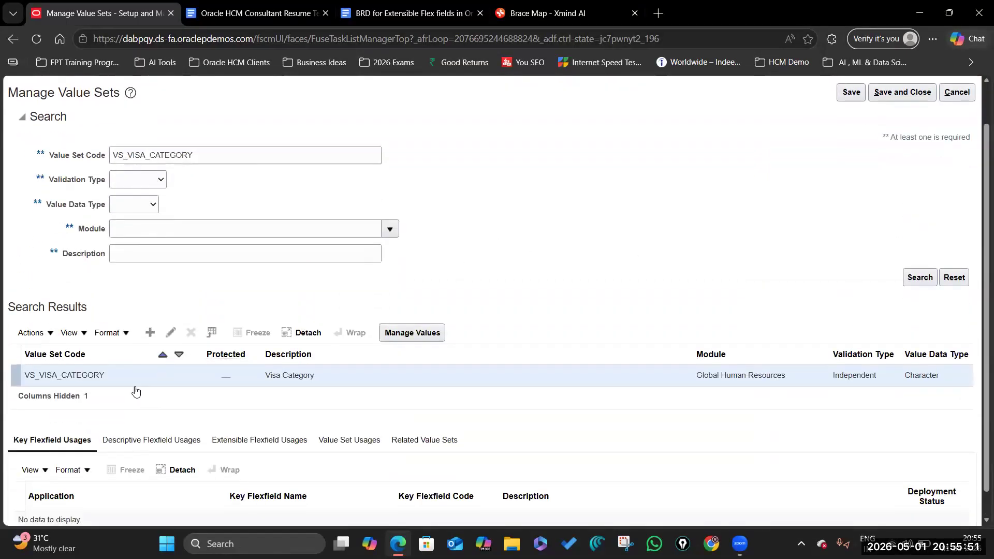
scroll(149, 404, down, 1)
click(144, 407)
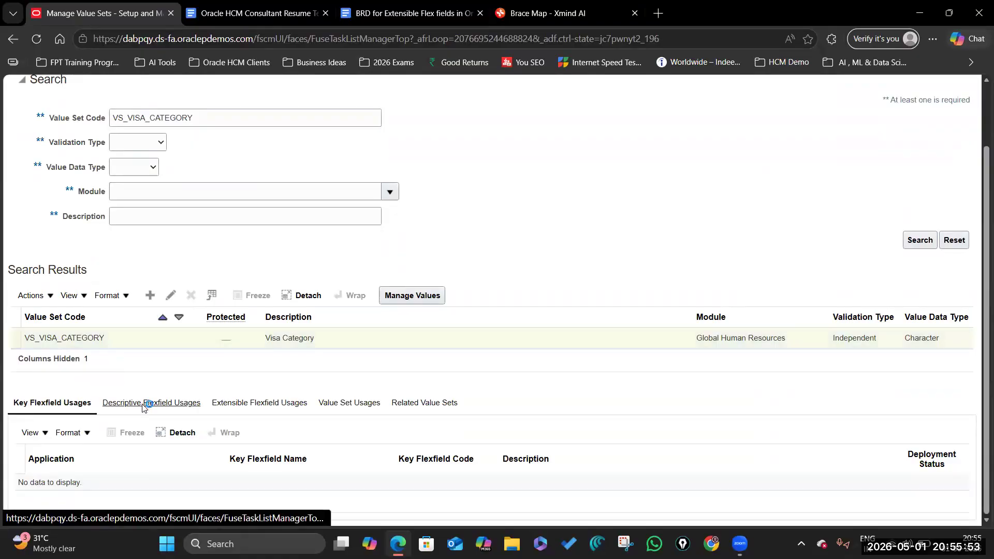
click(276, 407)
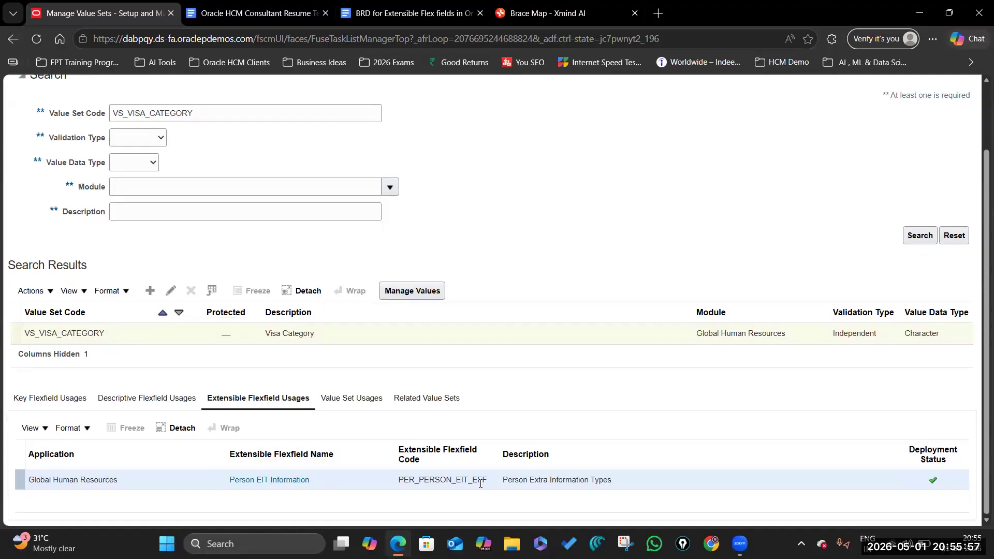
scroll(251, 449, up, 1)
scroll(249, 470, down, 1)
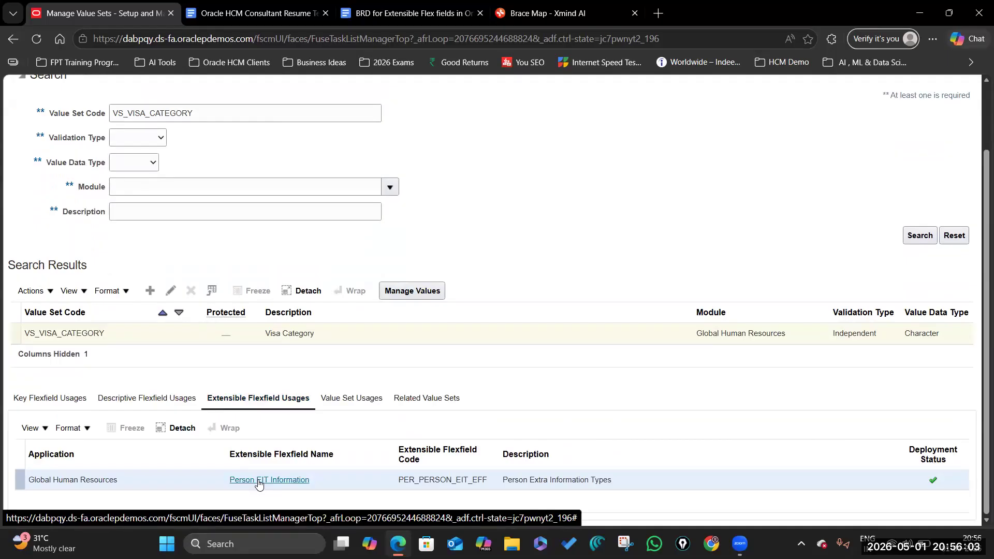
click(427, 399)
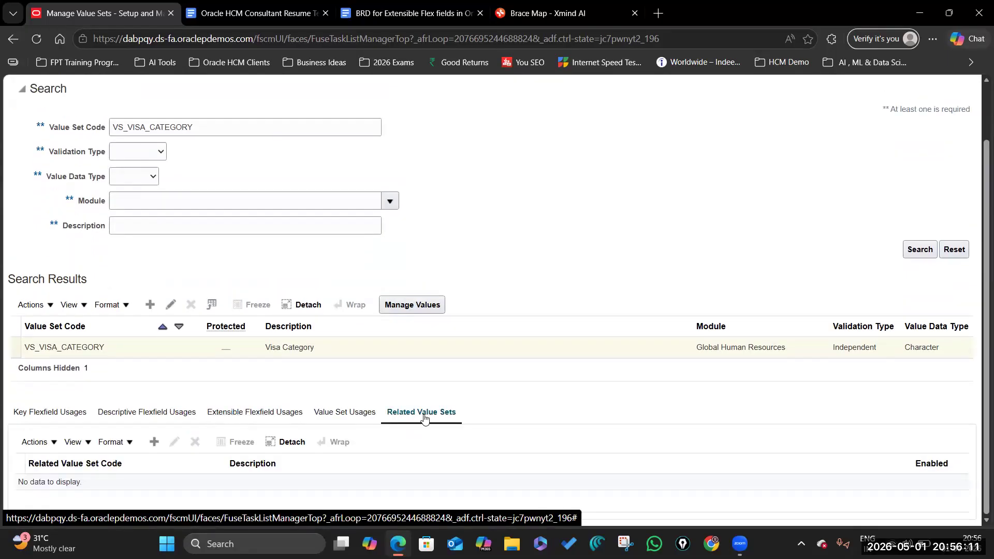
scroll(284, 479, down, 1)
Step: Open the Person EIT Information extensible flexfield for editing
click(279, 480)
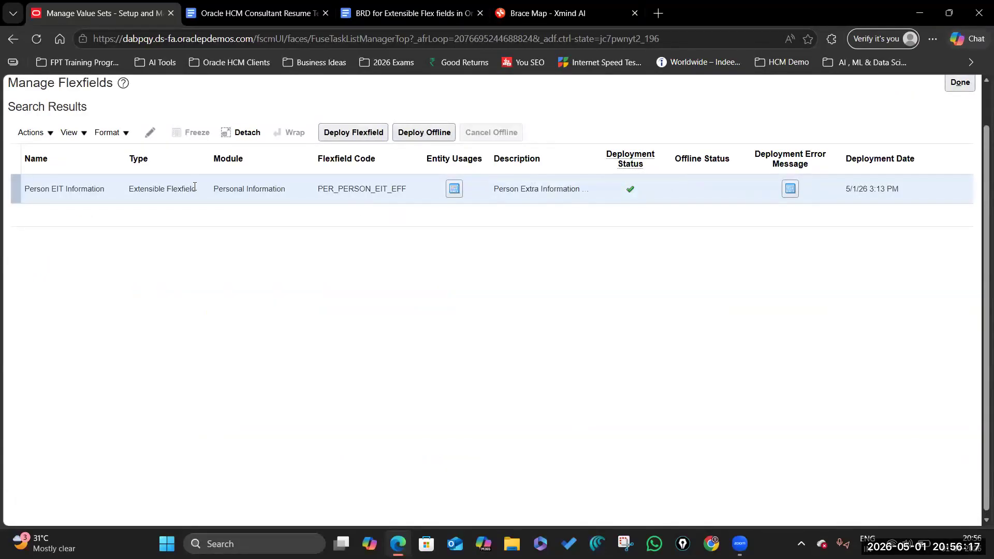
click(150, 132)
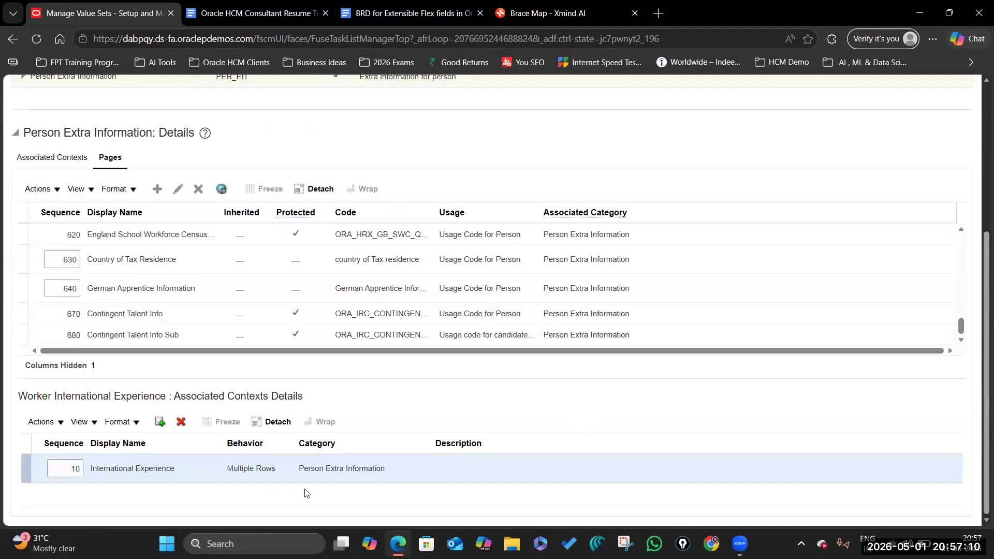
scroll(150, 302, up, 10)
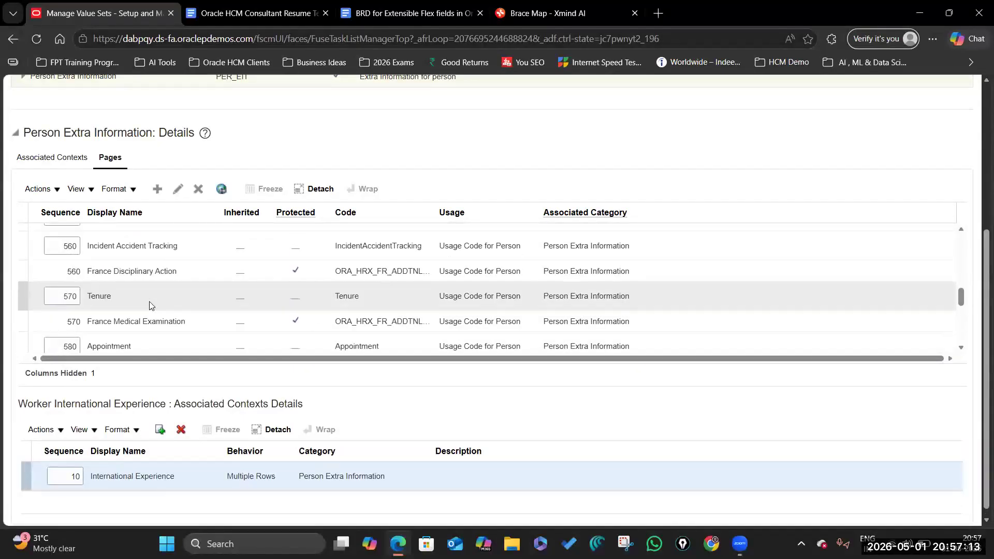
scroll(150, 301, up, 5)
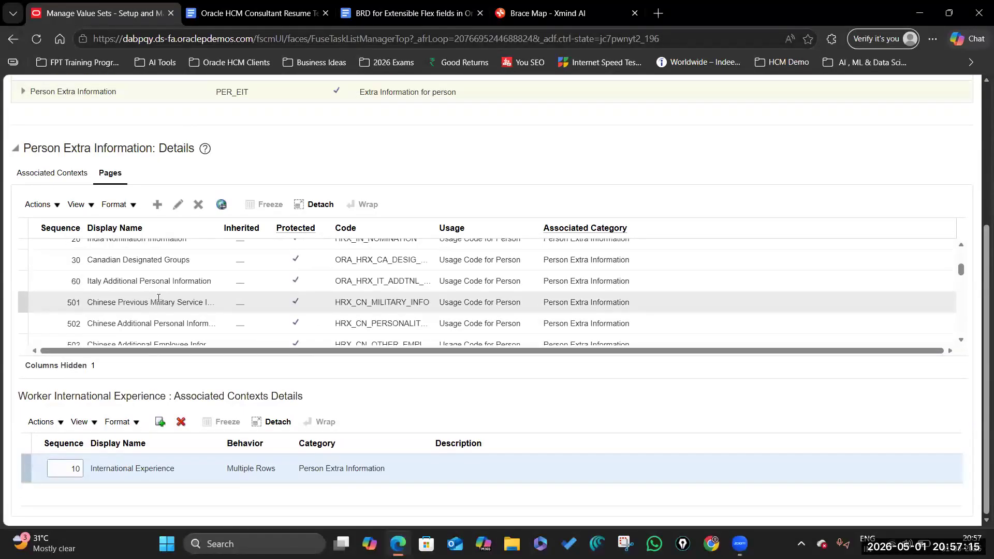
Step: Review the Pages table, open a page row, then cancel back to the Person EIT Information results
scroll(159, 299, up, 8)
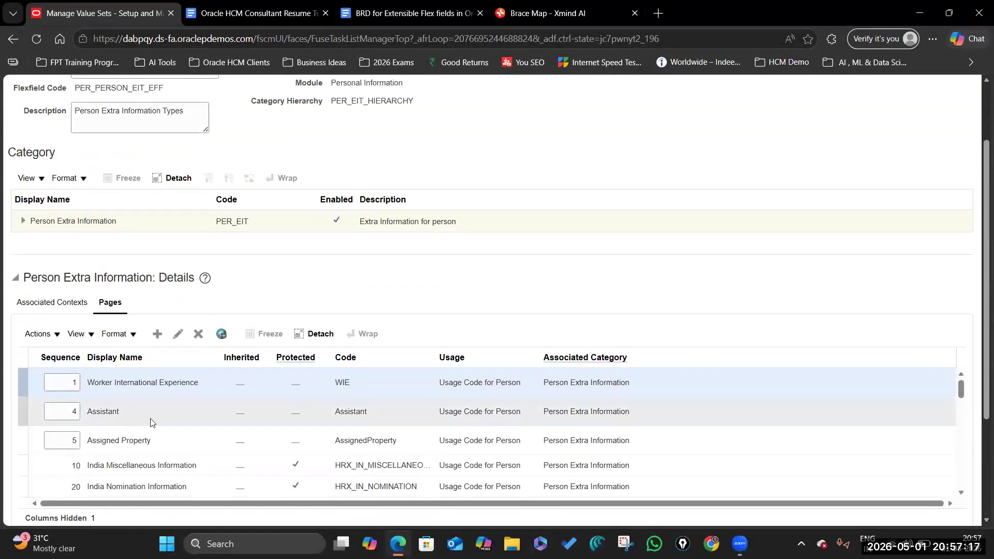
scroll(142, 425, down, 5)
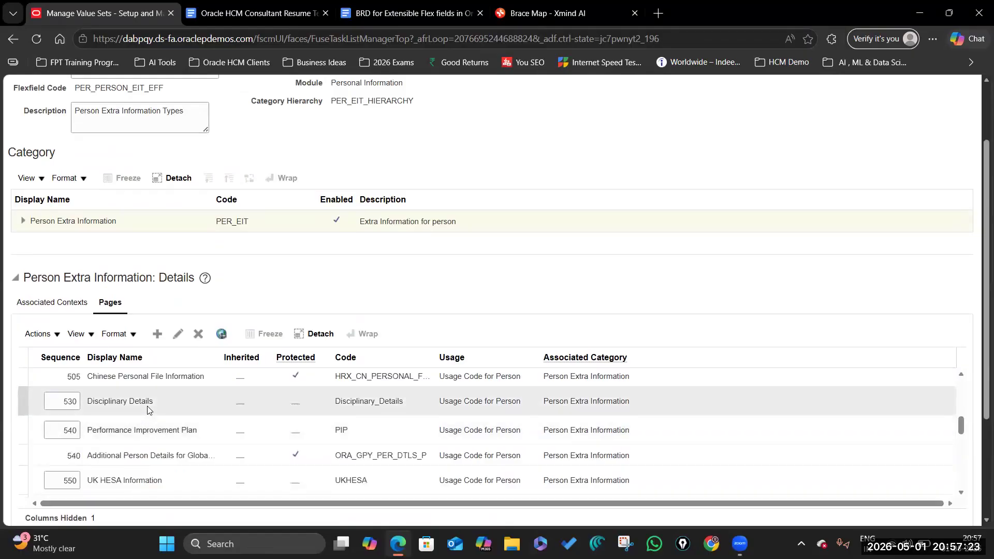
scroll(150, 456, up, 10)
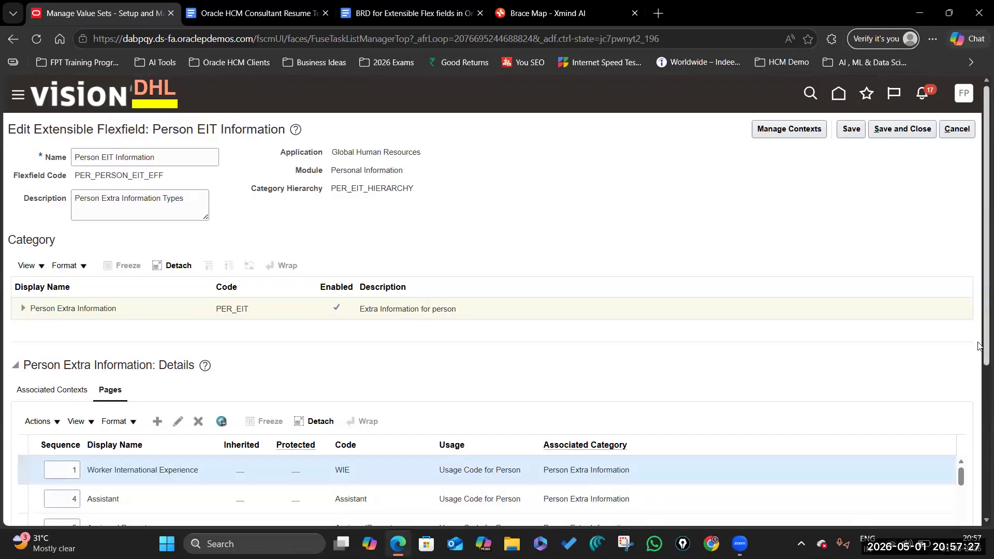
scroll(978, 492, down, 5)
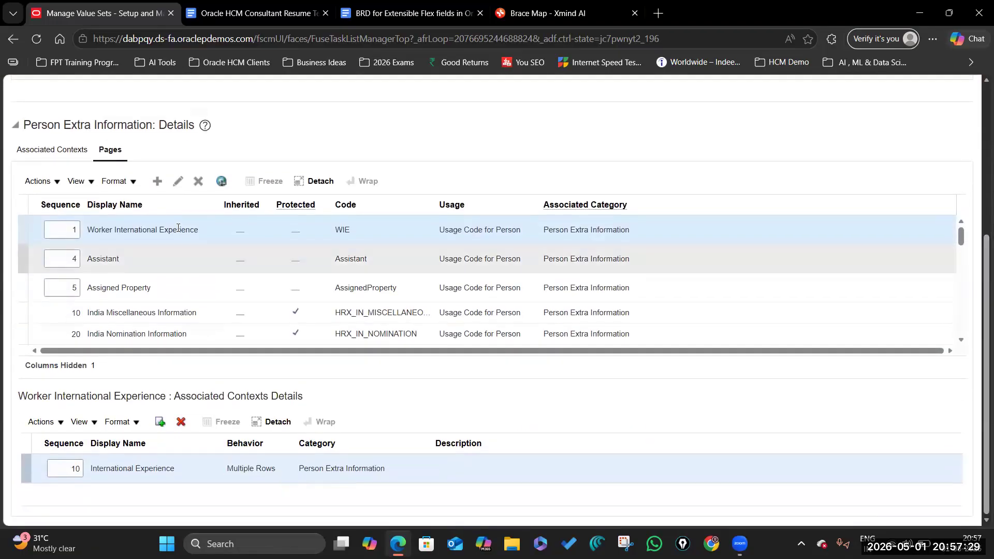
click(178, 181)
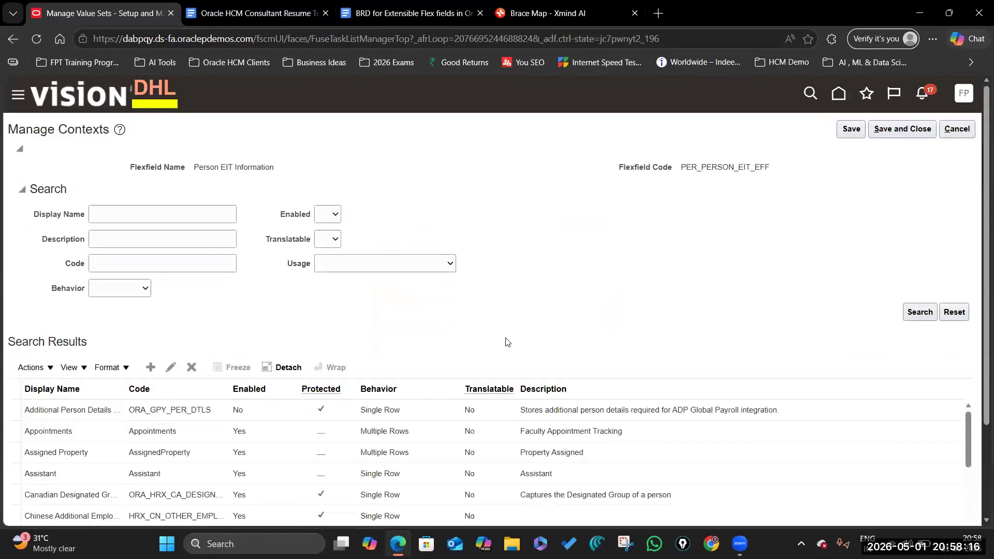
click(906, 133)
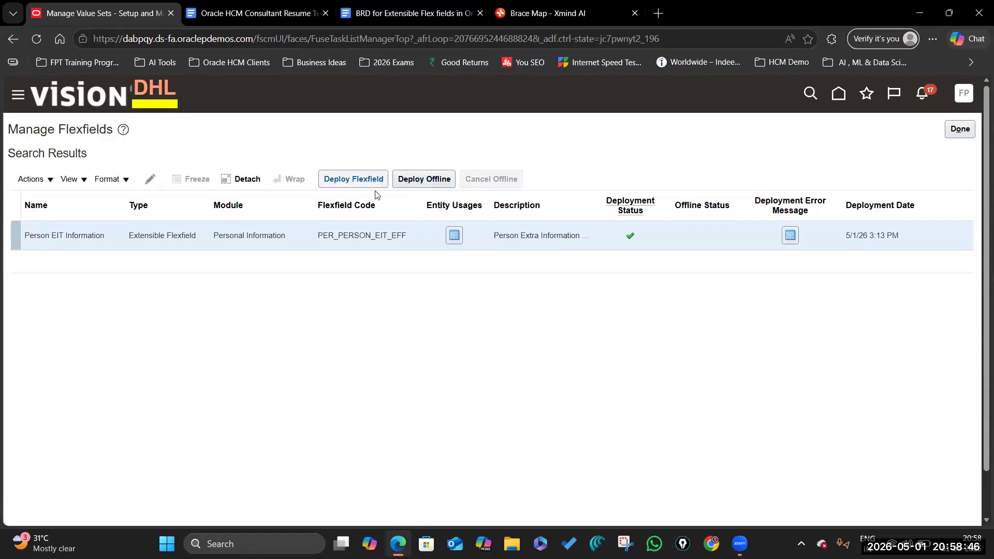
Step: Check the BRD, then open Person EIT Information (PER_PERSON_EIT_EFF) to reach its Create Context form
click(405, 12)
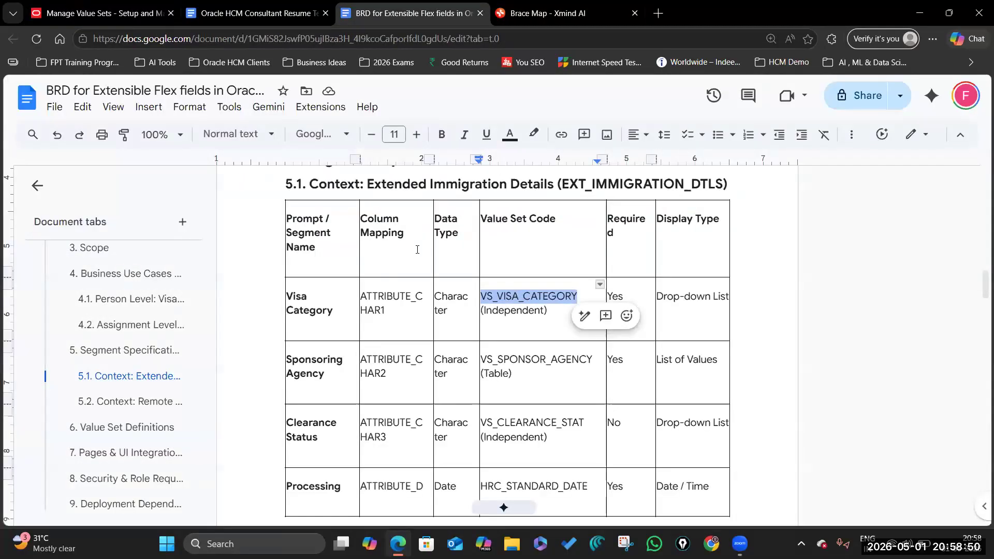
click(136, 14)
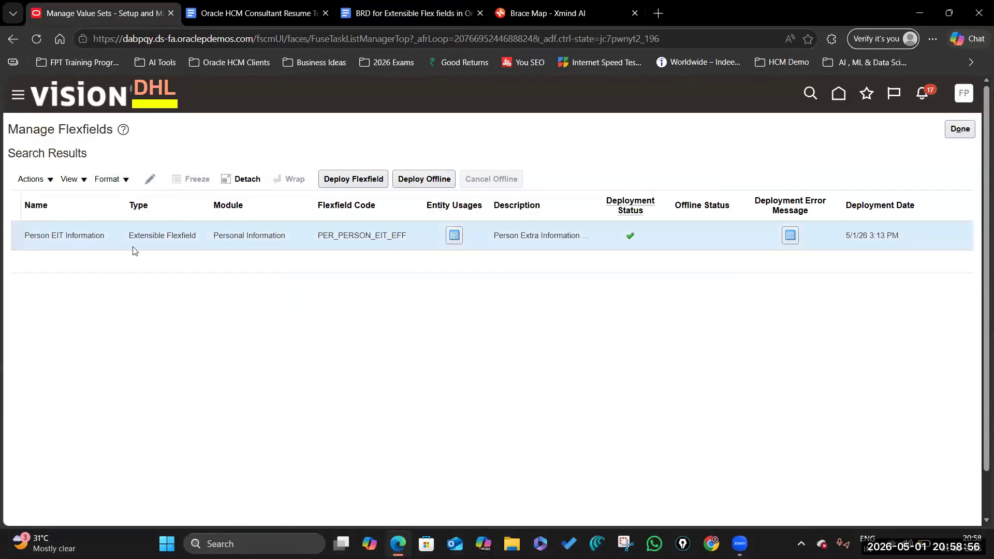
click(150, 178)
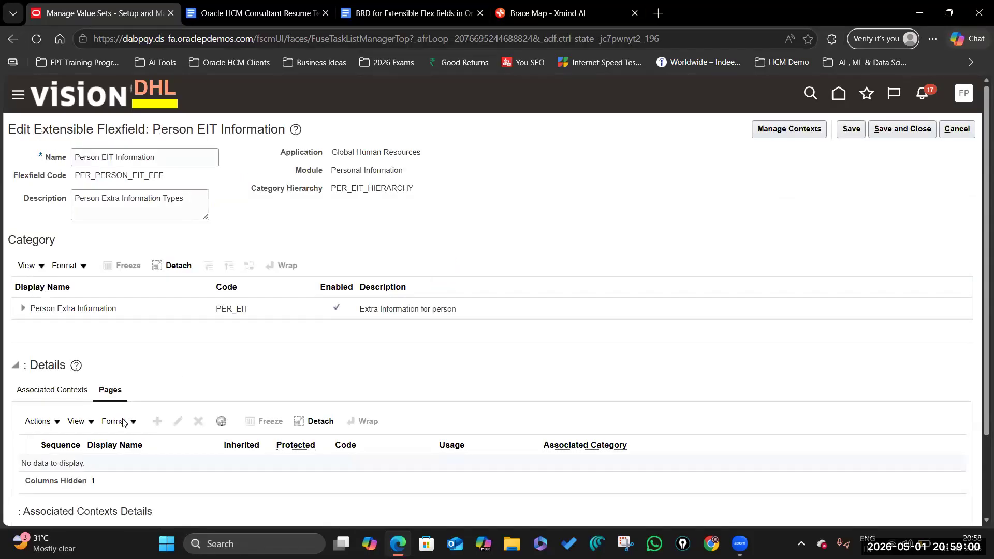
scroll(121, 418, down, 5)
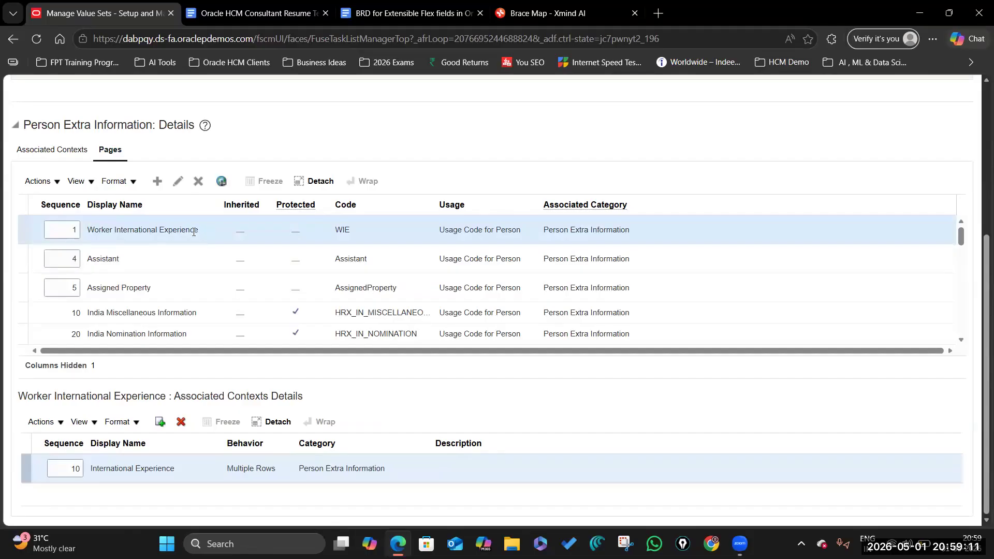
scroll(194, 235, up, 5)
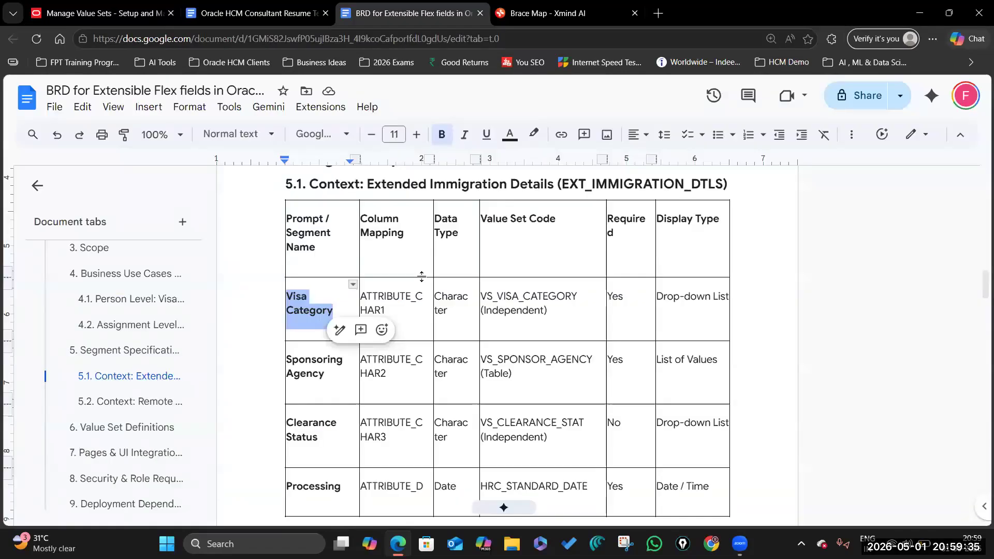
click(103, 13)
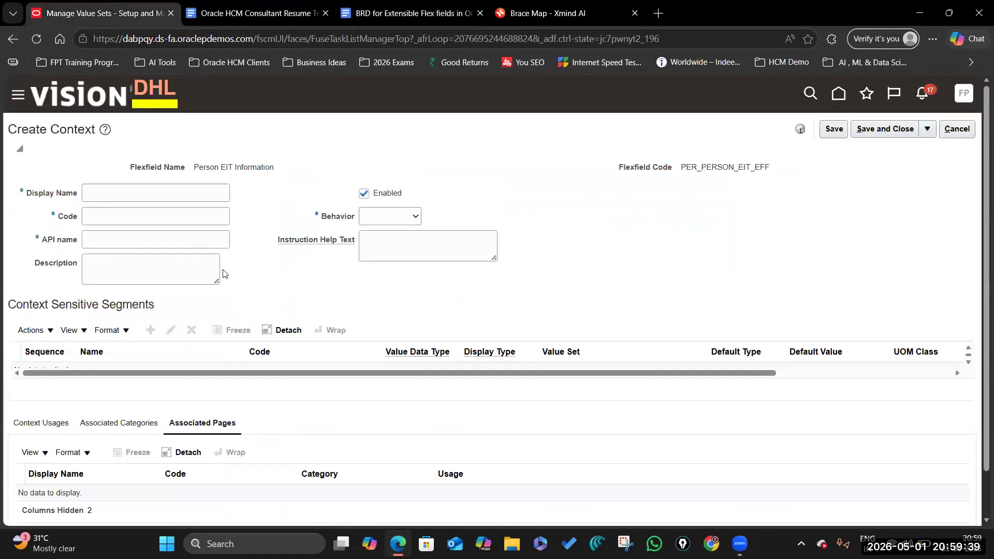
Step: Check the context name in the BRD, then dismiss the duplicate context name error
click(440, 13)
scroll(603, 214, up, 1)
drag(367, 248, 552, 246)
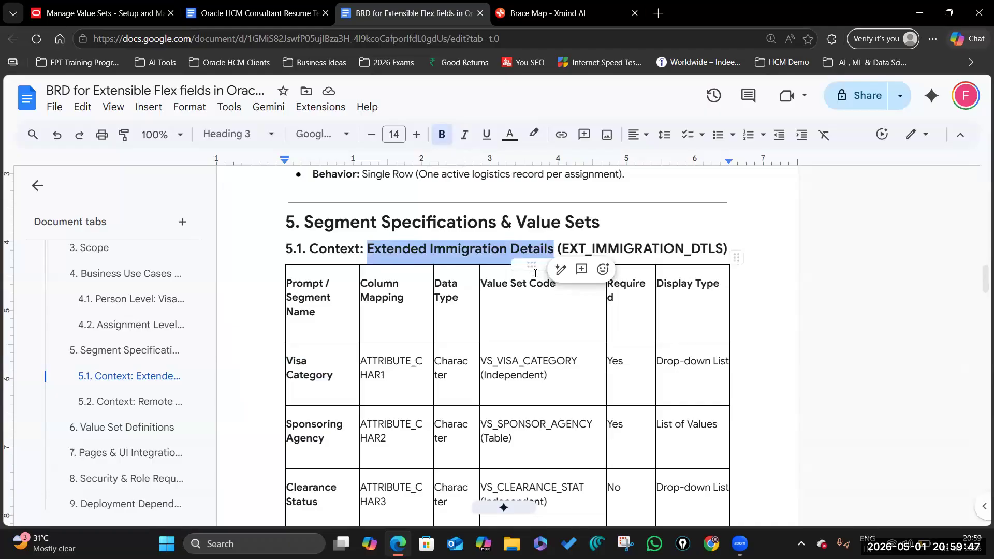
click(101, 13)
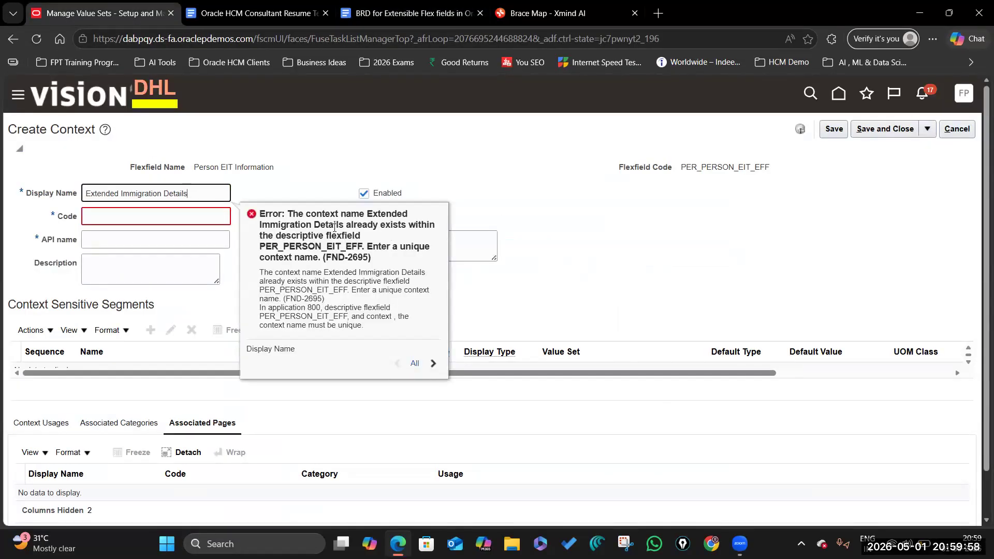
click(252, 195)
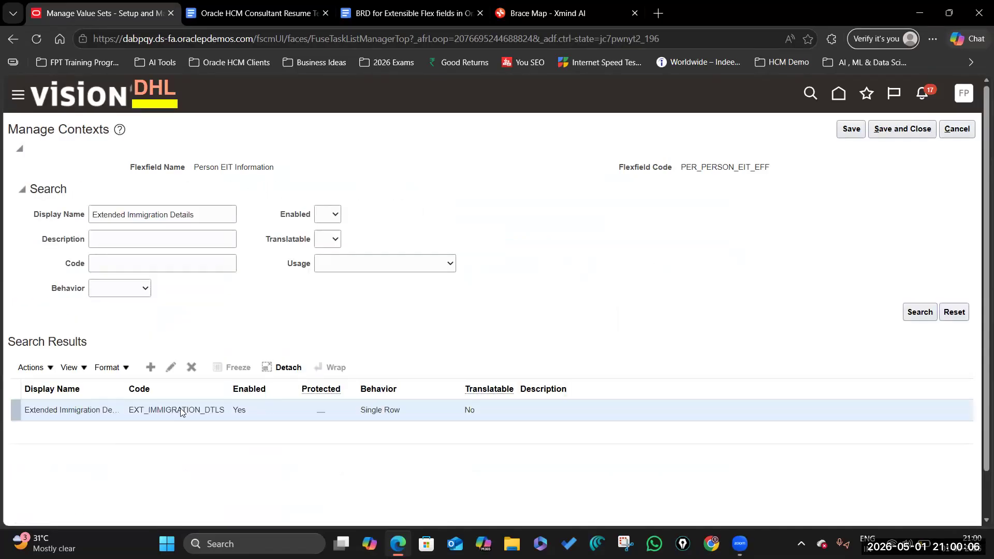
Step: Inspect the existing Extended Immigration Details context, then open Manage Contexts for Person Extra Information
click(171, 367)
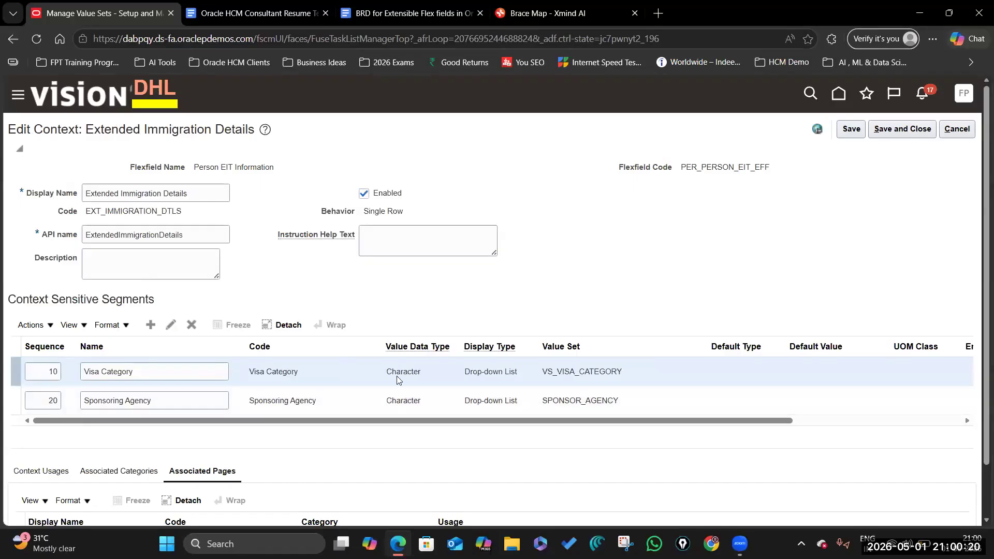
scroll(520, 399, down, 2)
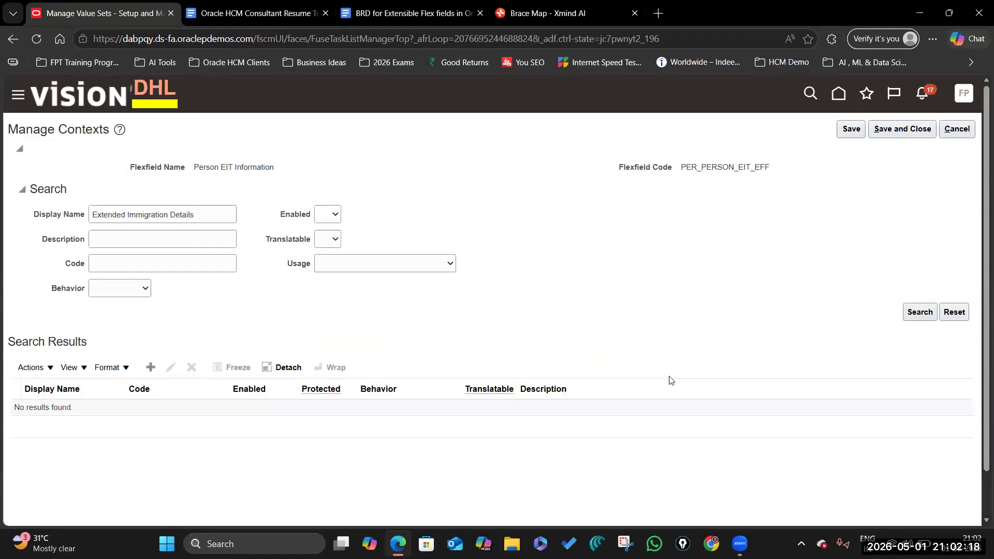
click(902, 128)
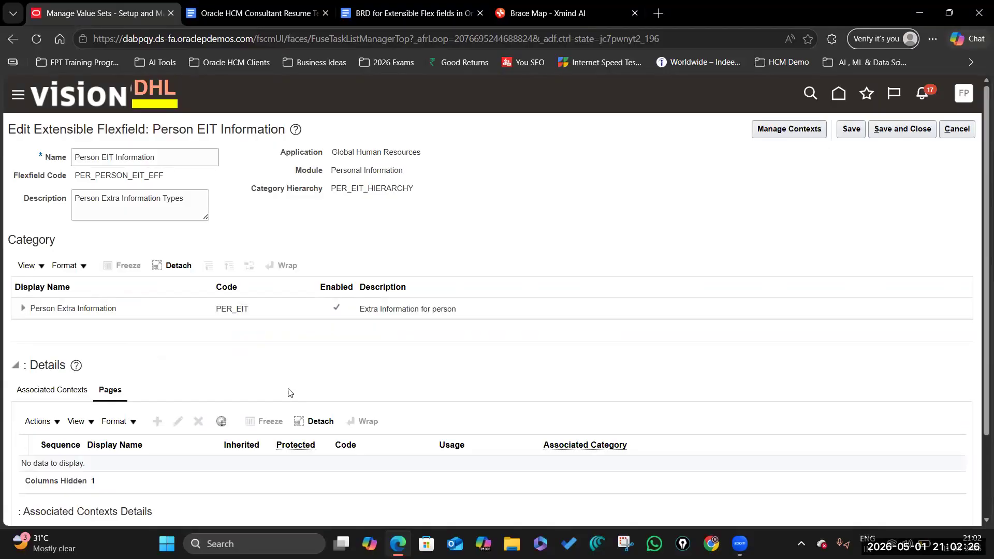
click(82, 307)
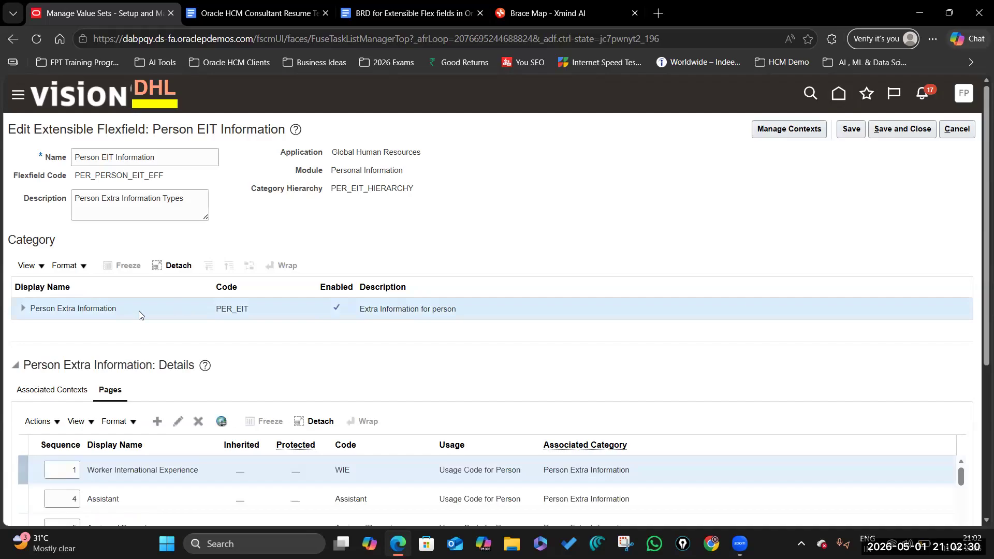
scroll(139, 311, down, 3)
scroll(216, 339, up, 3)
click(788, 129)
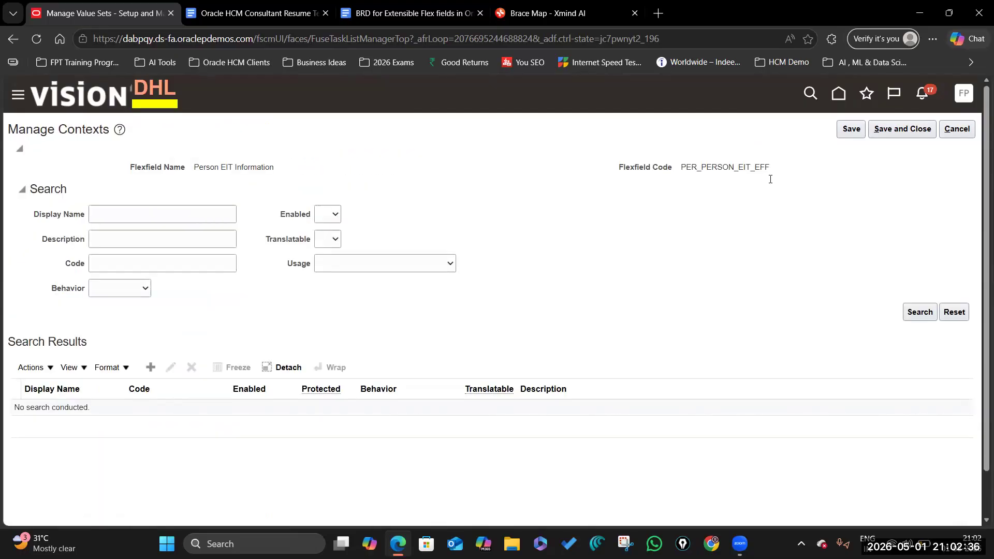
Step: Search contexts by display name for an existing Extended Immigration Details context
click(414, 13)
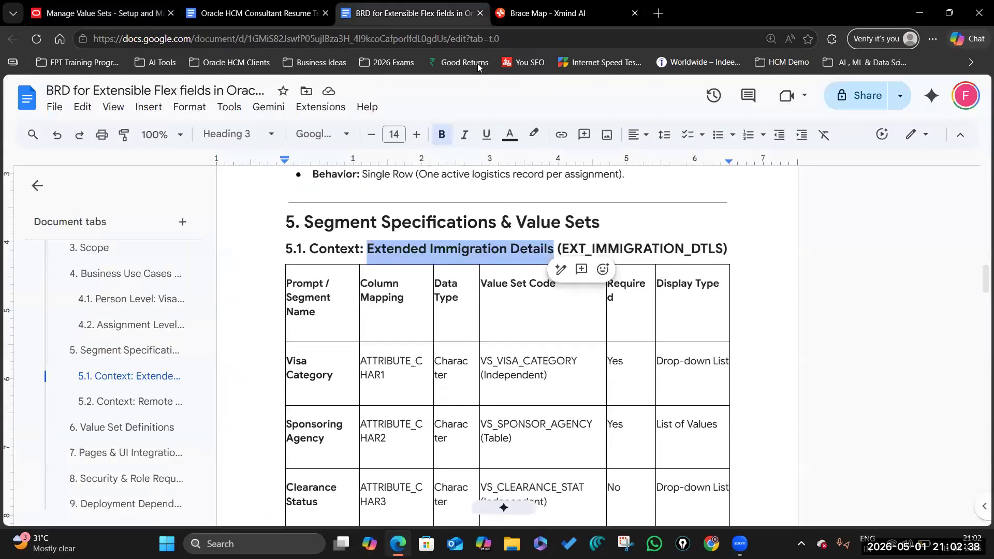
drag(548, 243, 552, 246)
key(ctrl+c)
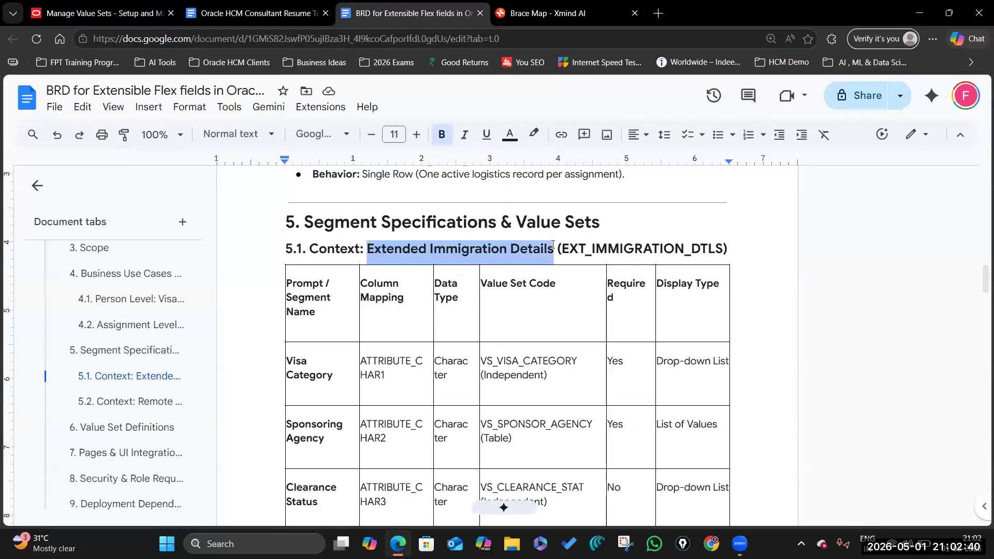
click(104, 14)
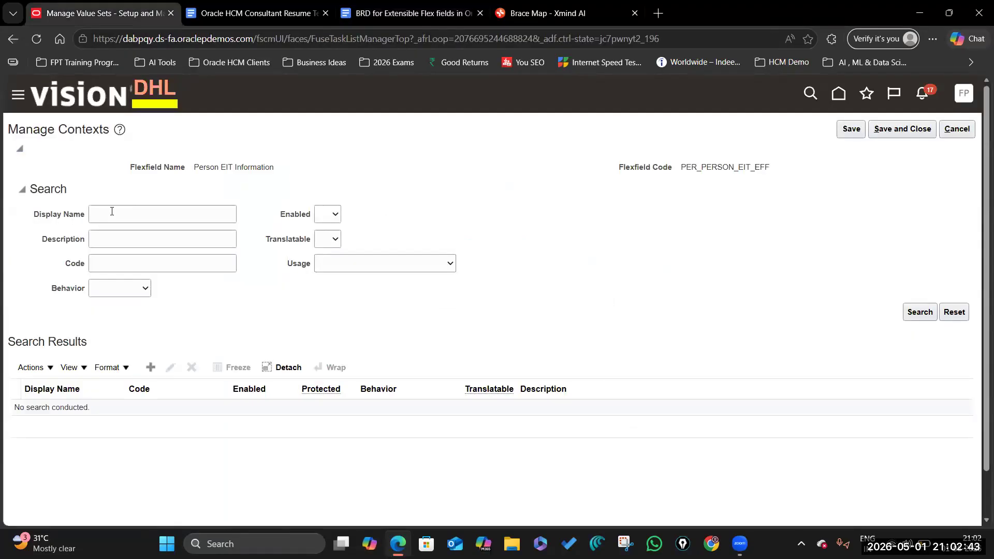
click(112, 211)
key(ctrl+v)
click(921, 312)
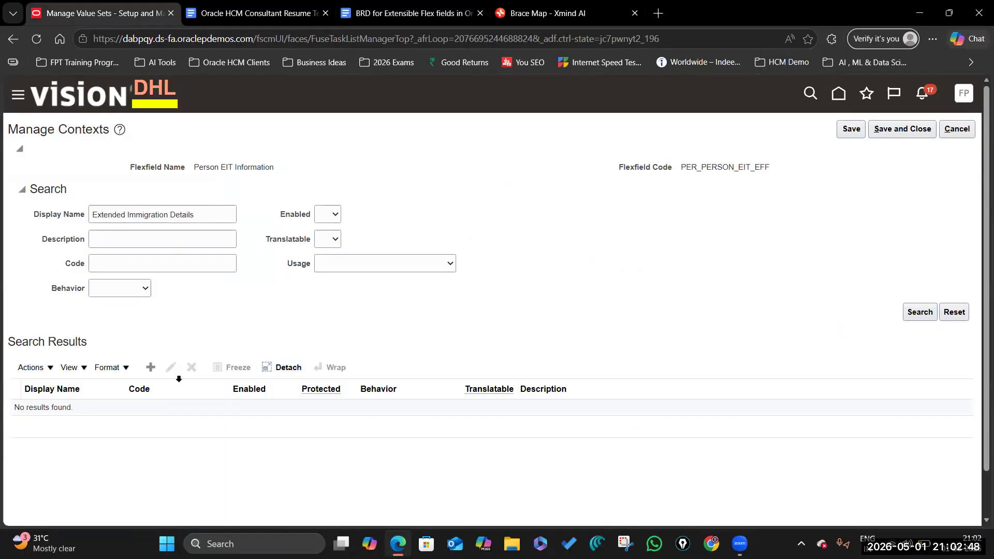
Step: Create context Extended Immigration Details with Multiple Rows behavior and advanced query filter enabled
click(151, 368)
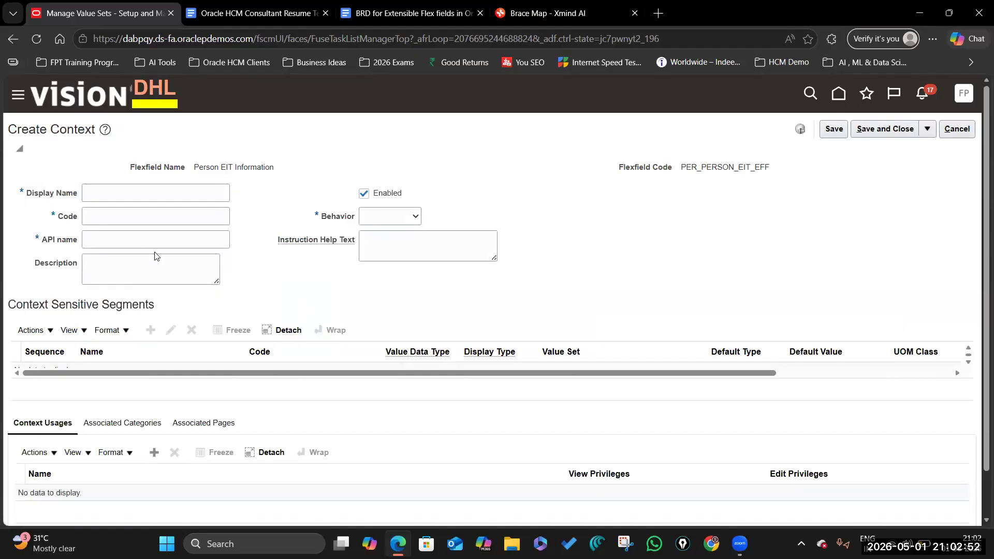
click(104, 195)
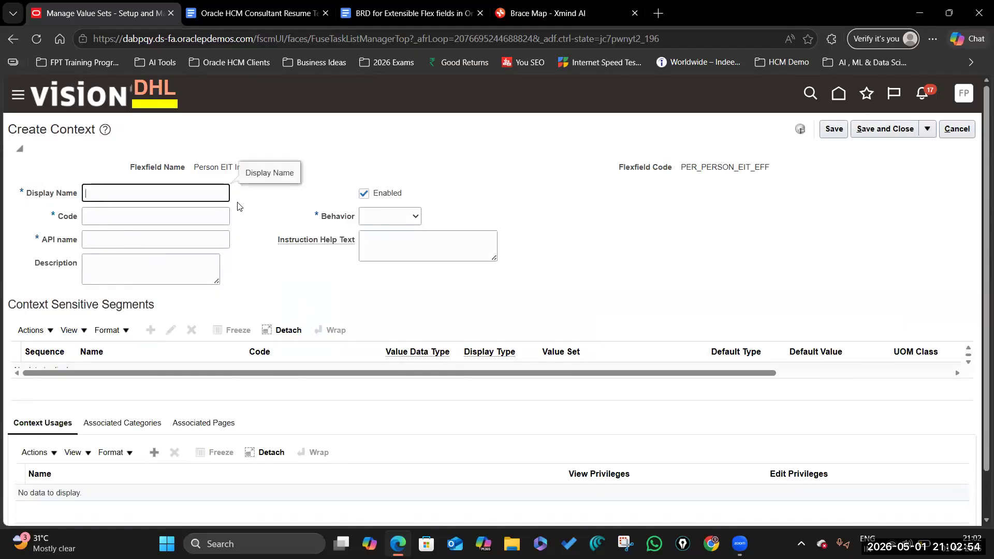
key(ctrl+v)
click(93, 214)
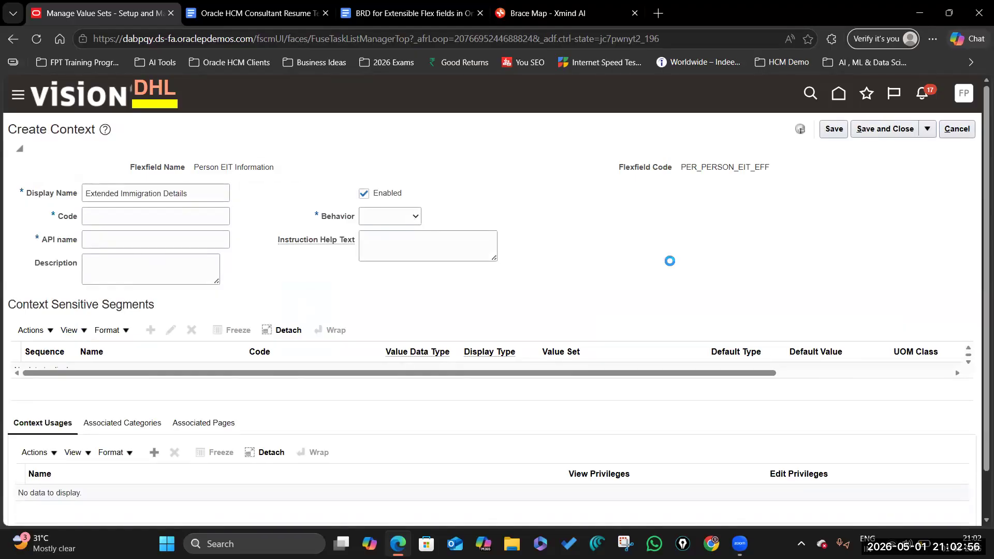
click(415, 218)
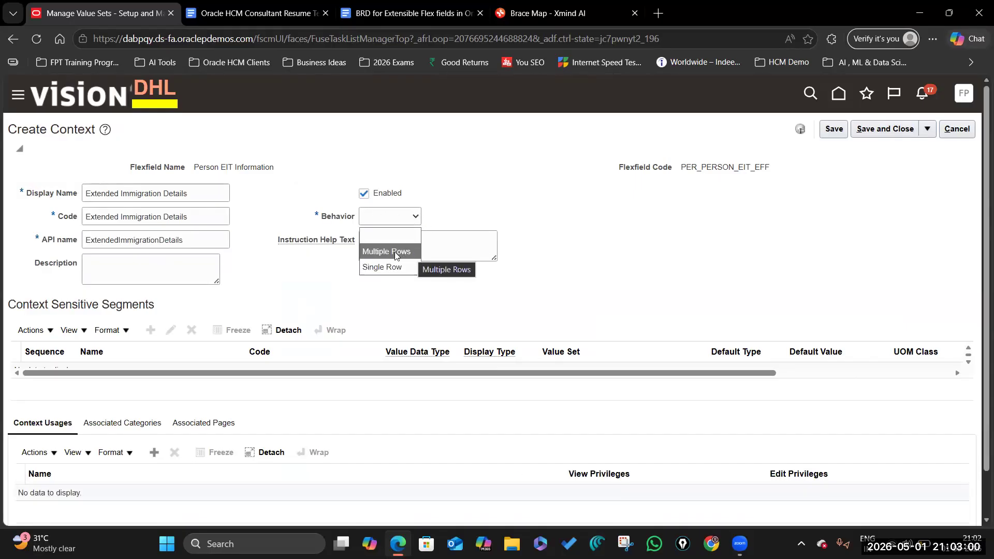
click(396, 253)
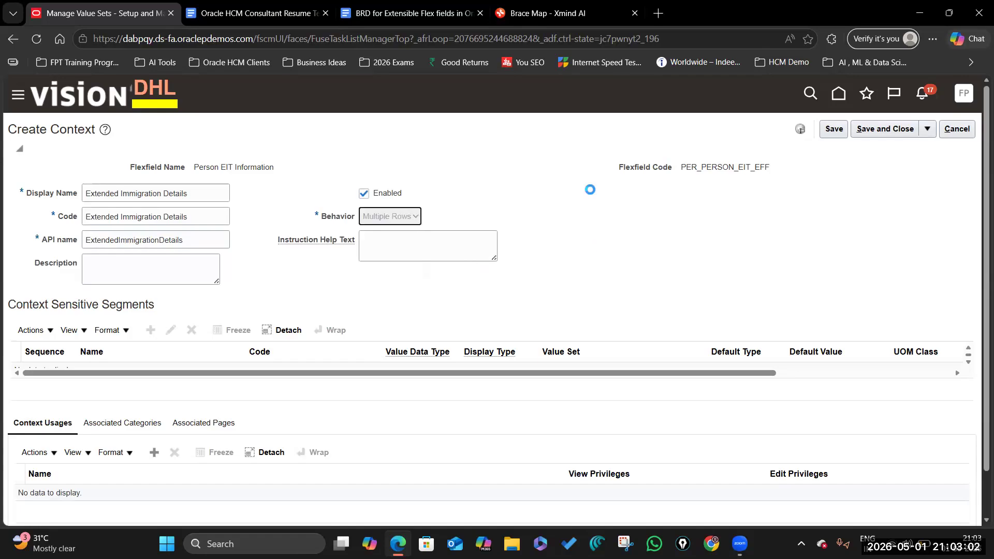
click(413, 21)
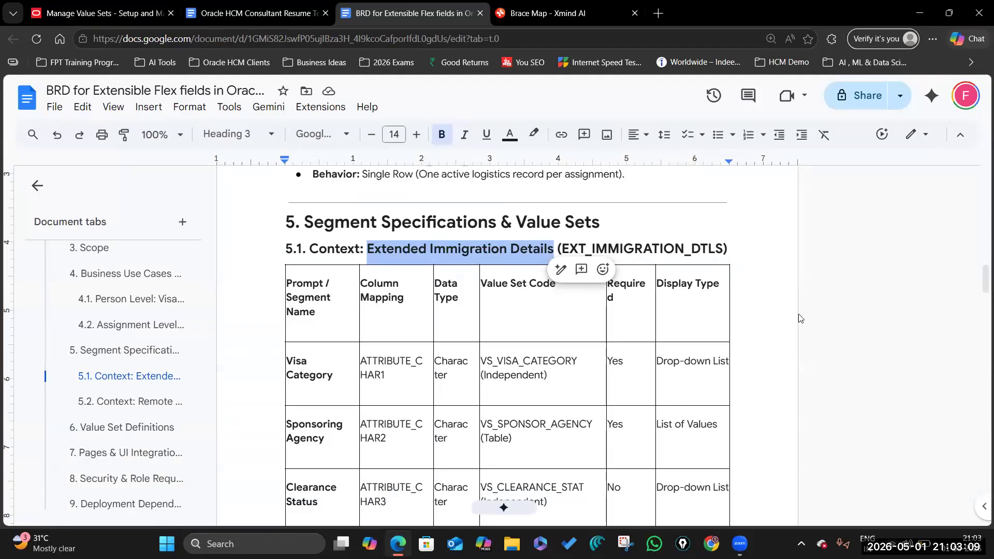
click(798, 313)
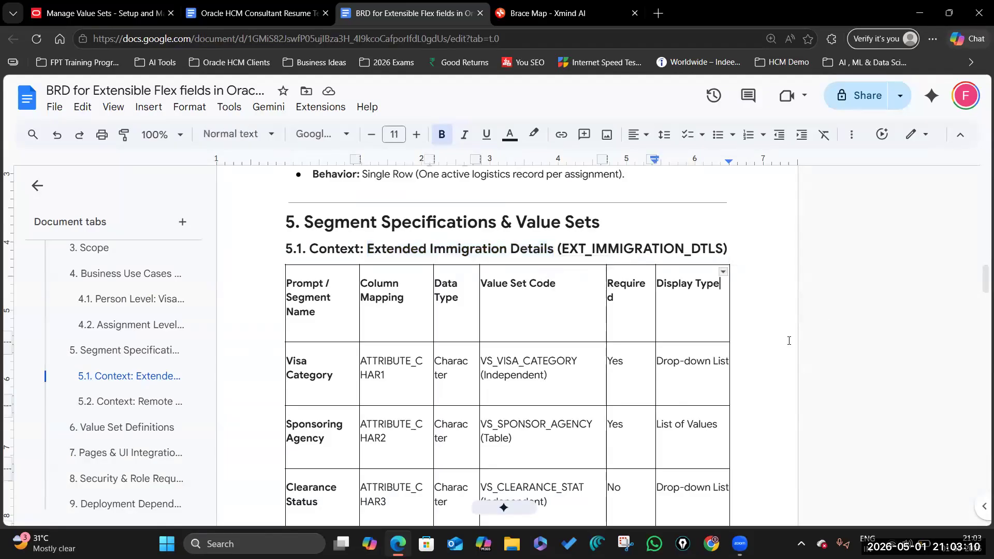
click(104, 13)
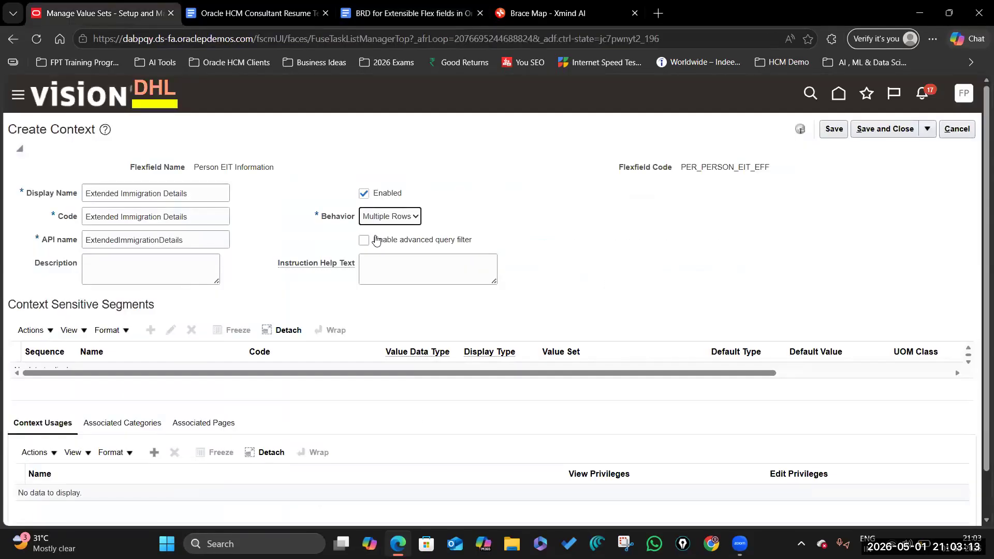
click(365, 240)
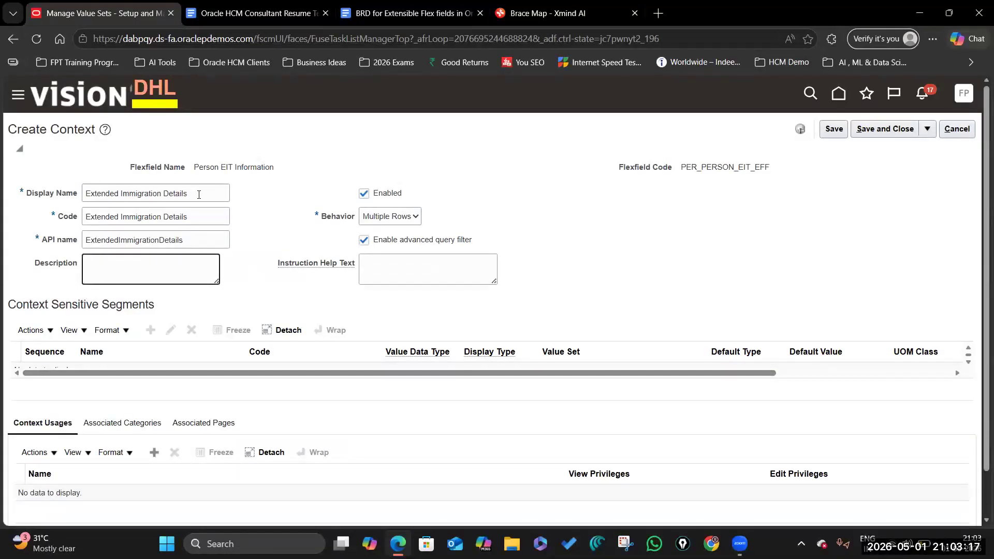
Step: Fill the description with the context name and set help text 'Enter Extended Immigration Details'
click(74, 198)
key(ctrl+c)
key(Tab)
key(Tab)
key(Tab)
key(ctrl+v)
click(431, 275)
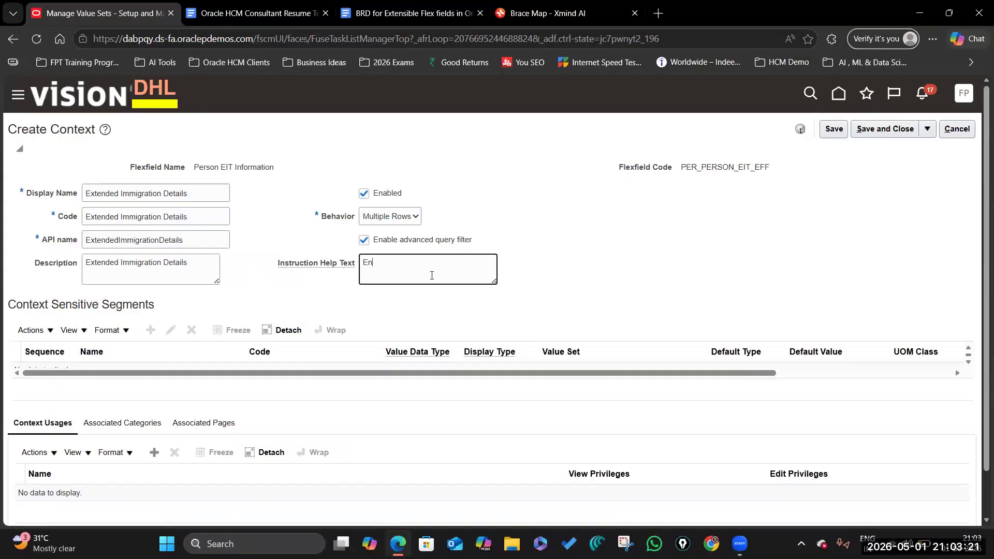
text(Enter)
key(ctrl+v)
click(628, 265)
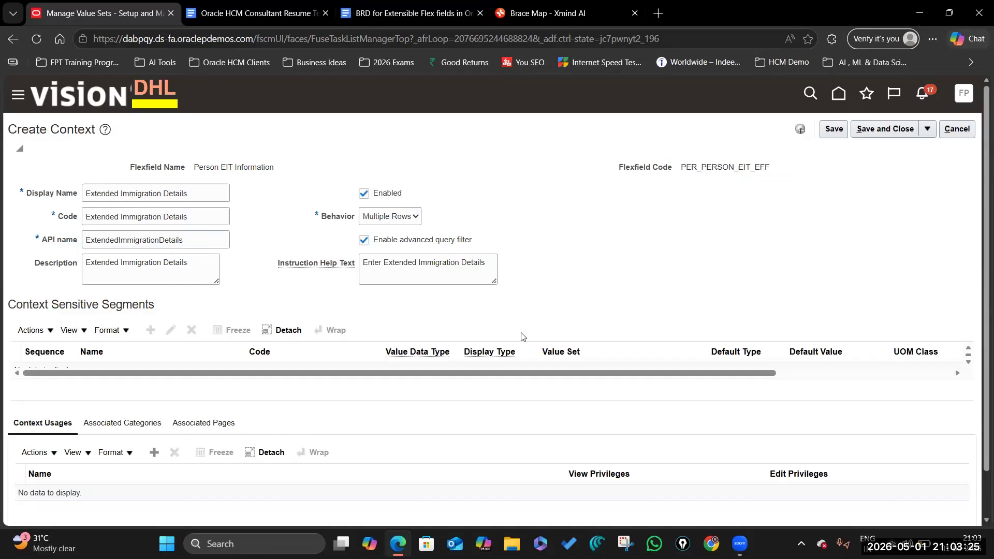
Step: Add a Context Usages row with Usage Code for Person
scroll(523, 337, down, 1)
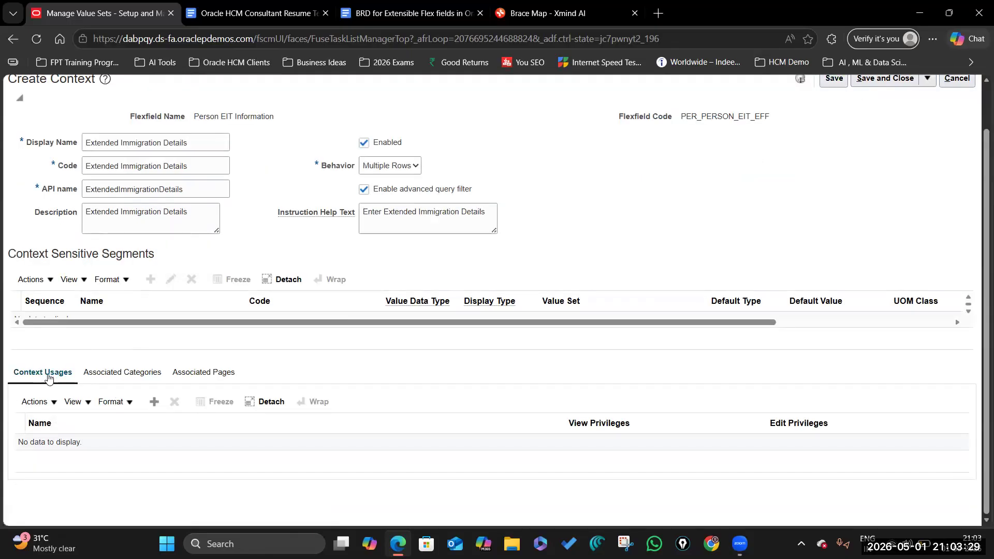
click(154, 401)
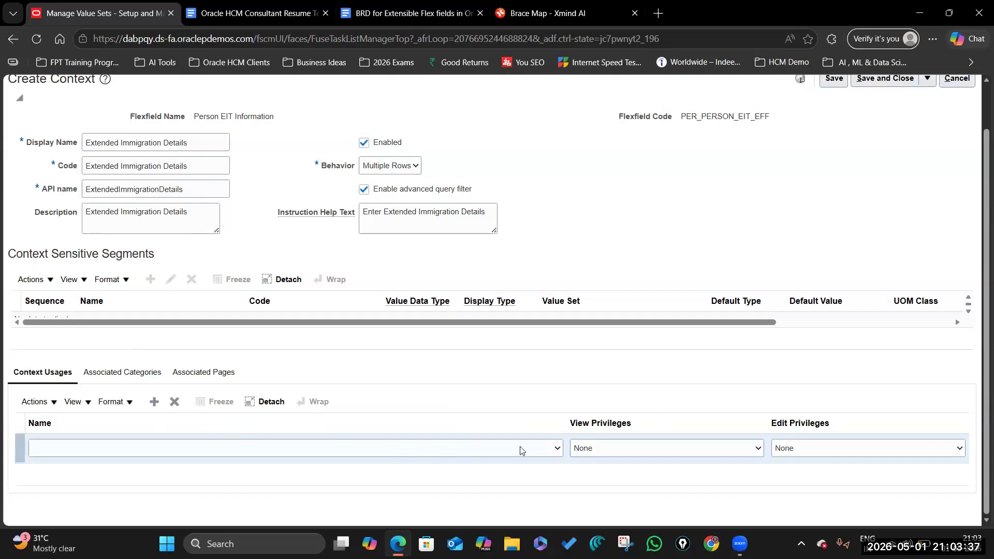
click(556, 448)
click(471, 485)
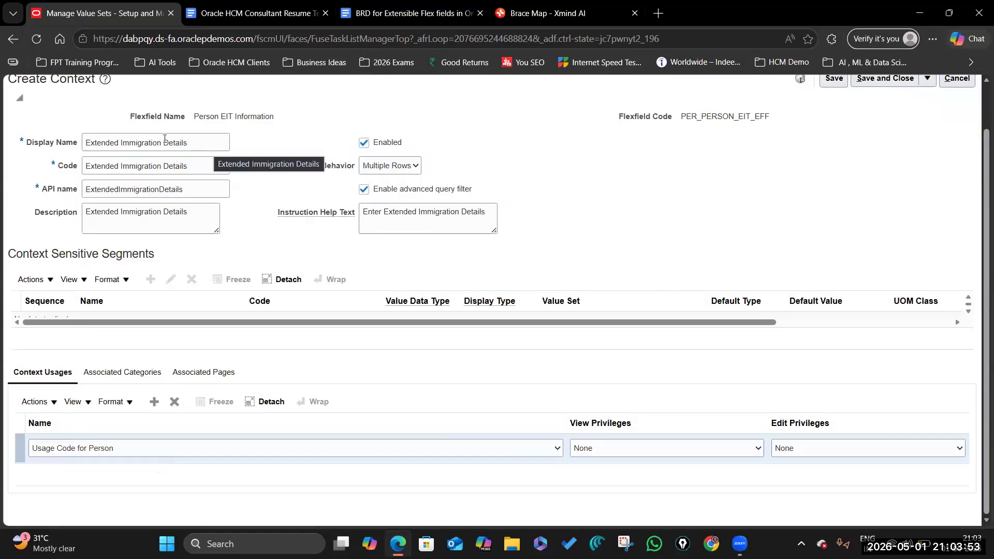
scroll(131, 264, up, 1)
scroll(177, 407, down, 1)
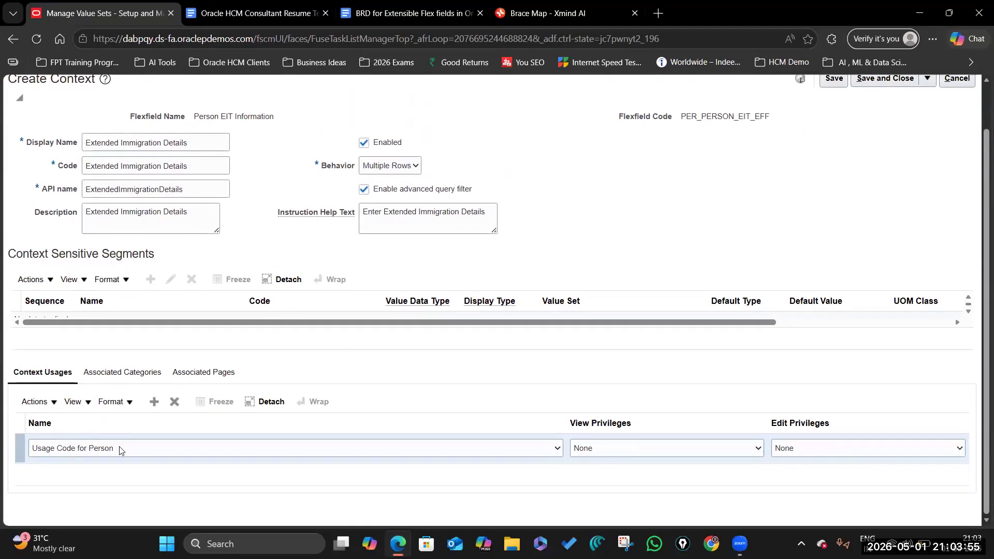
click(162, 452)
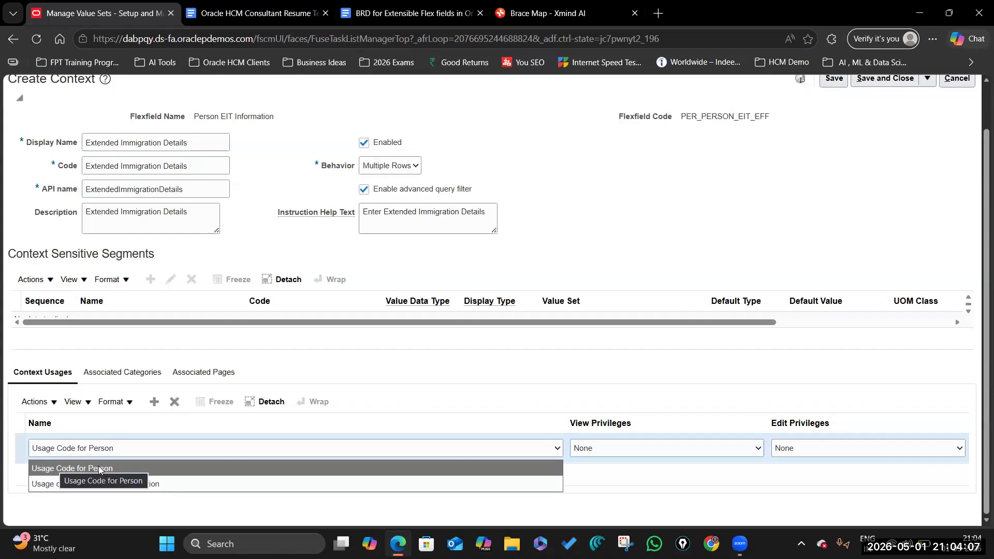
click(408, 362)
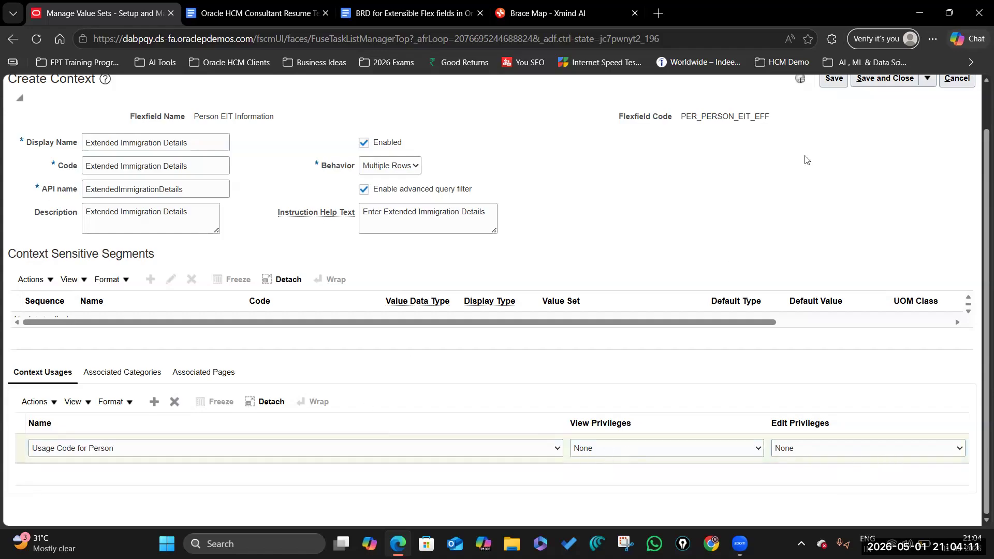
scroll(806, 159, up, 1)
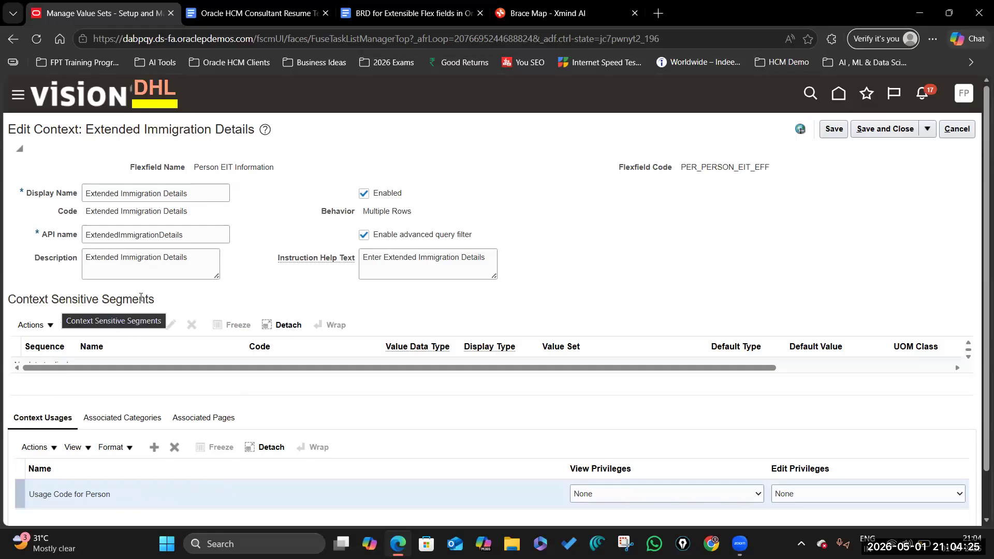
Step: Save and close the context and contexts list, then show Person Extra Information's associated contexts
click(883, 130)
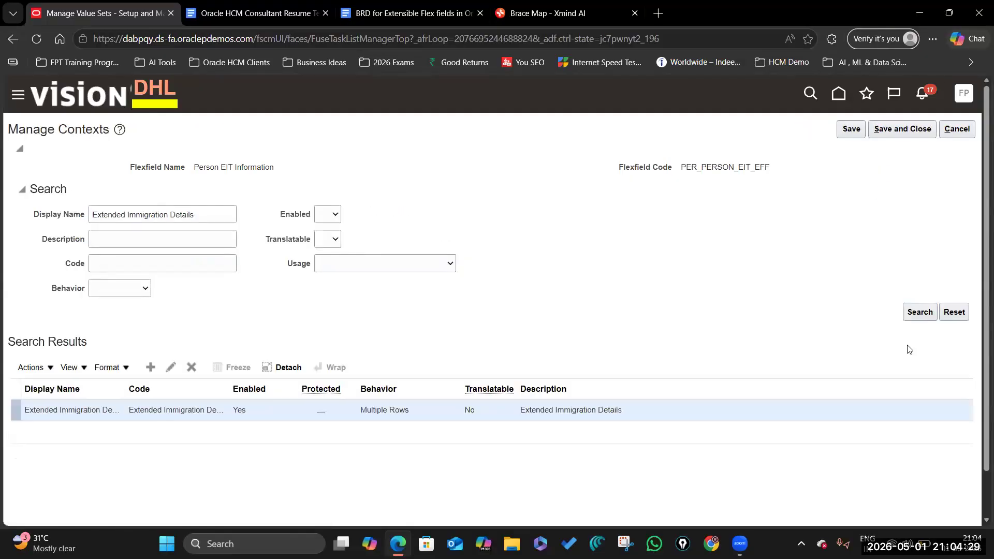
click(899, 130)
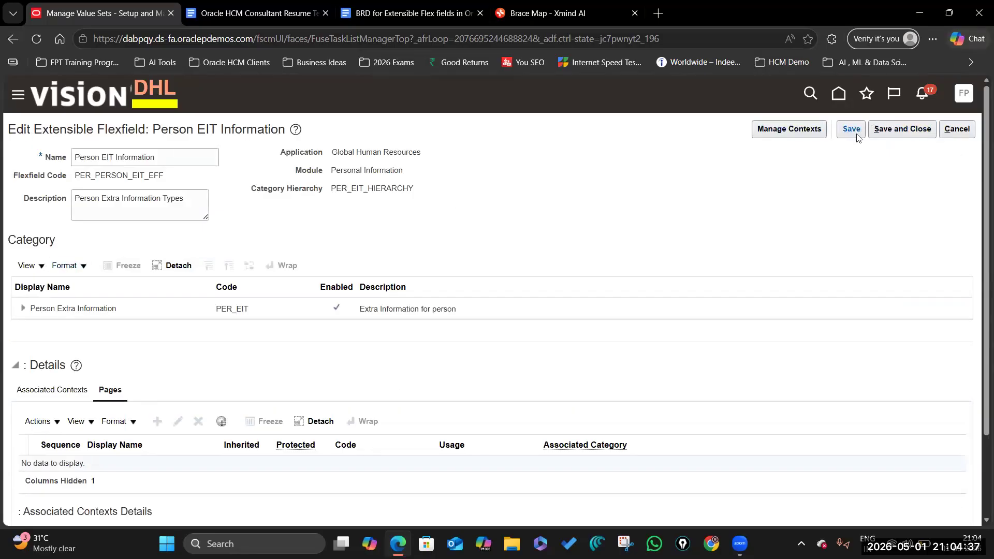
click(112, 309)
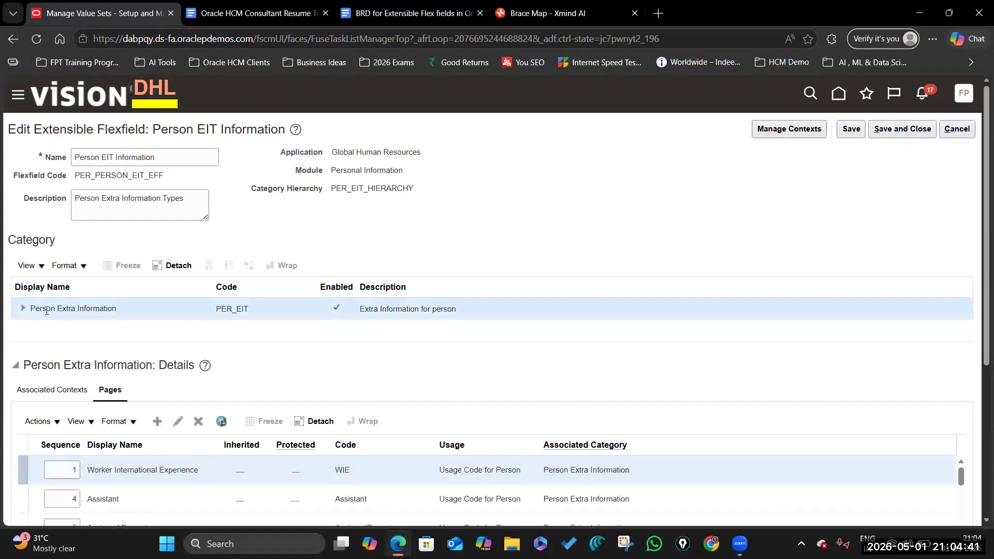
scroll(307, 365, down, 3)
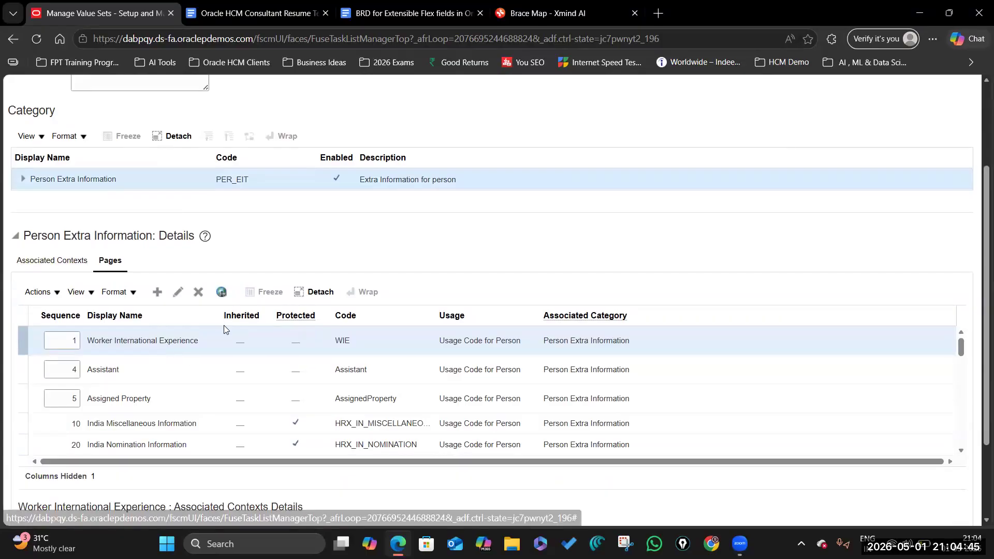
scroll(224, 325, down, 2)
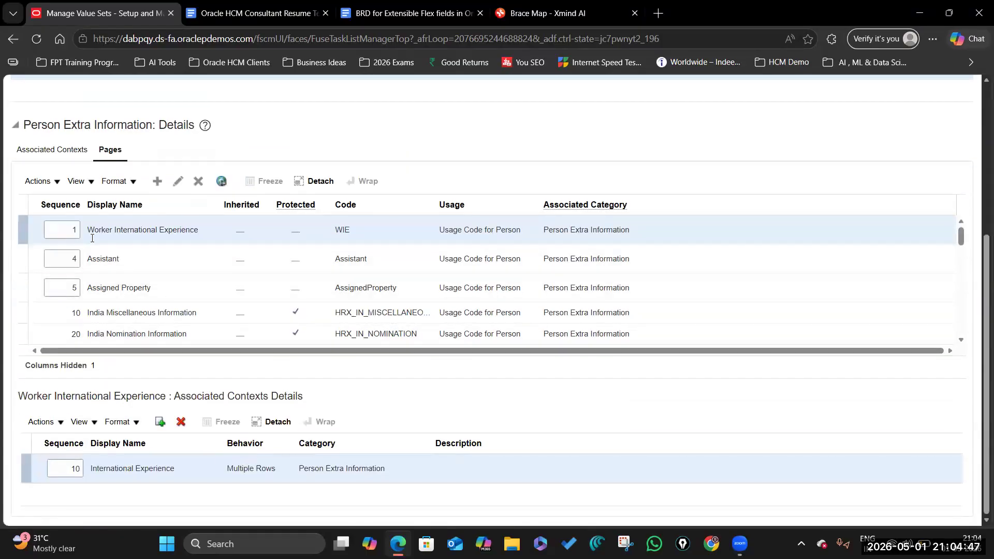
click(55, 151)
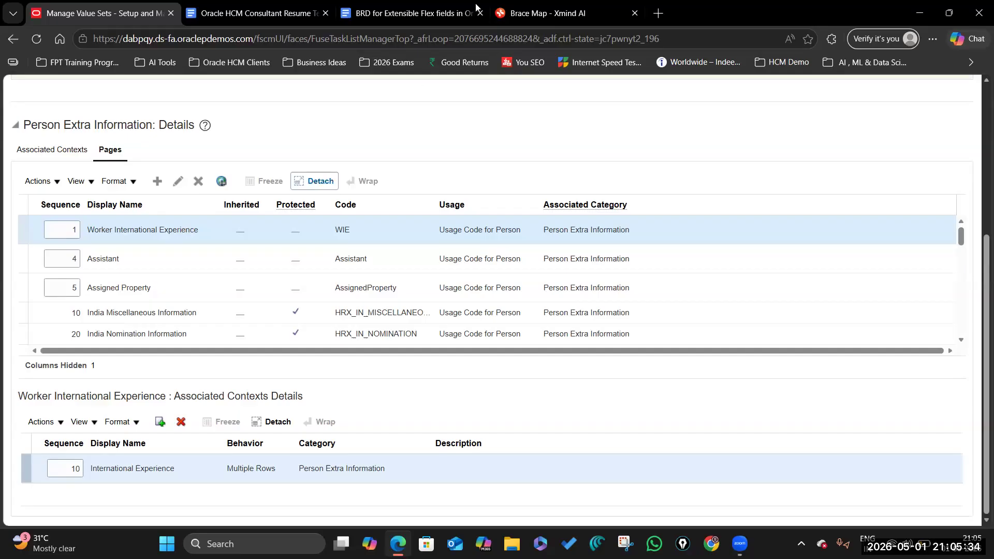
Step: Check the BRD, open the add-context search, then close that dialog
click(402, 15)
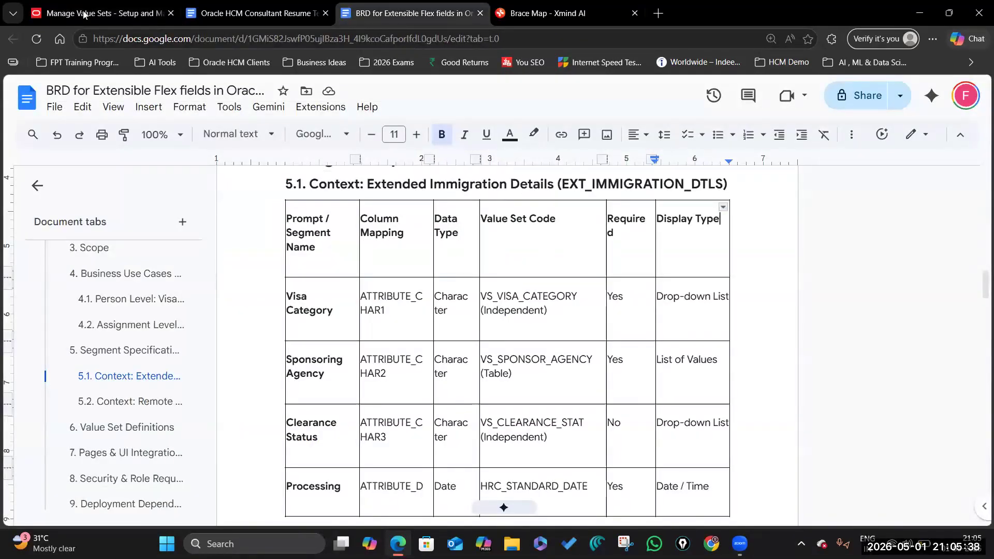
key(ctrl+1)
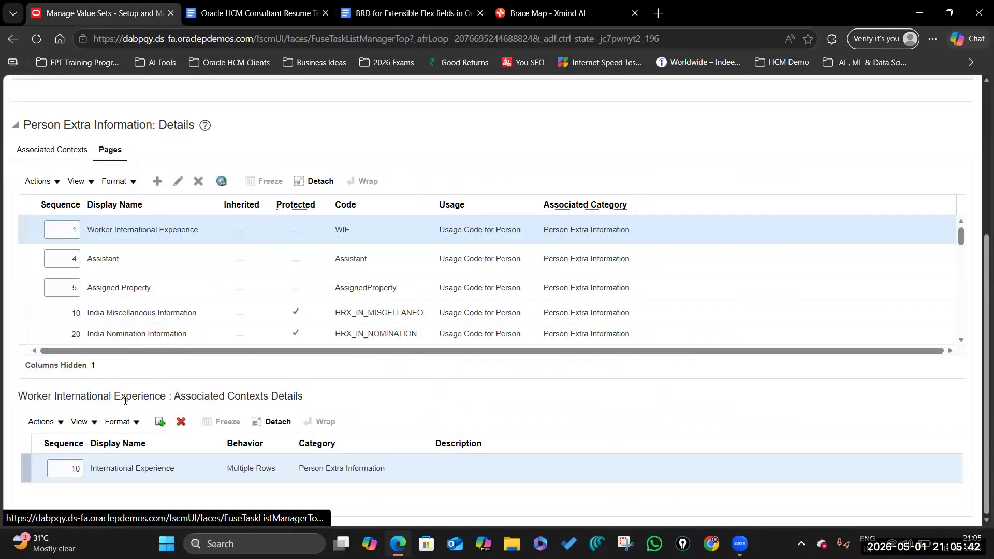
click(160, 422)
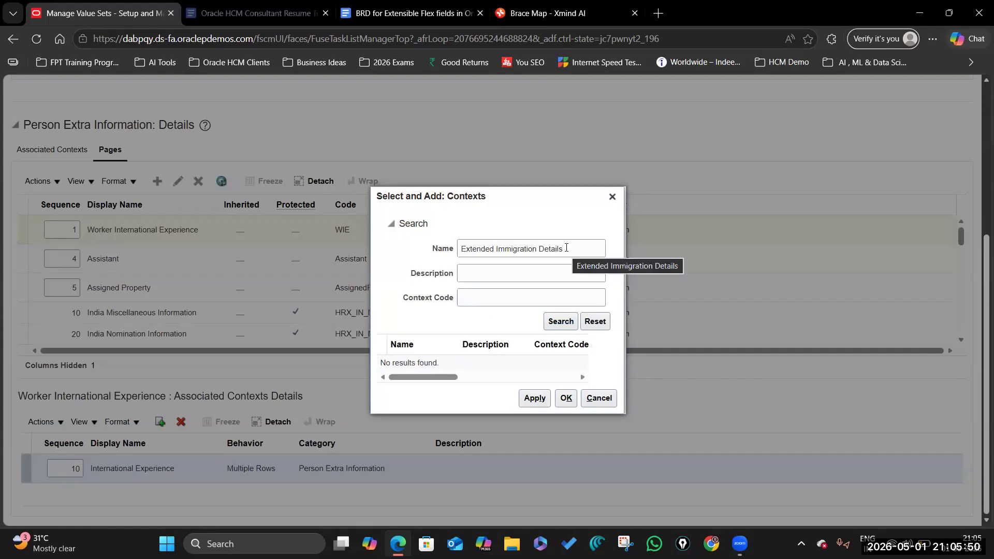
drag(566, 248, 451, 250)
key(ctrl+c)
click(612, 196)
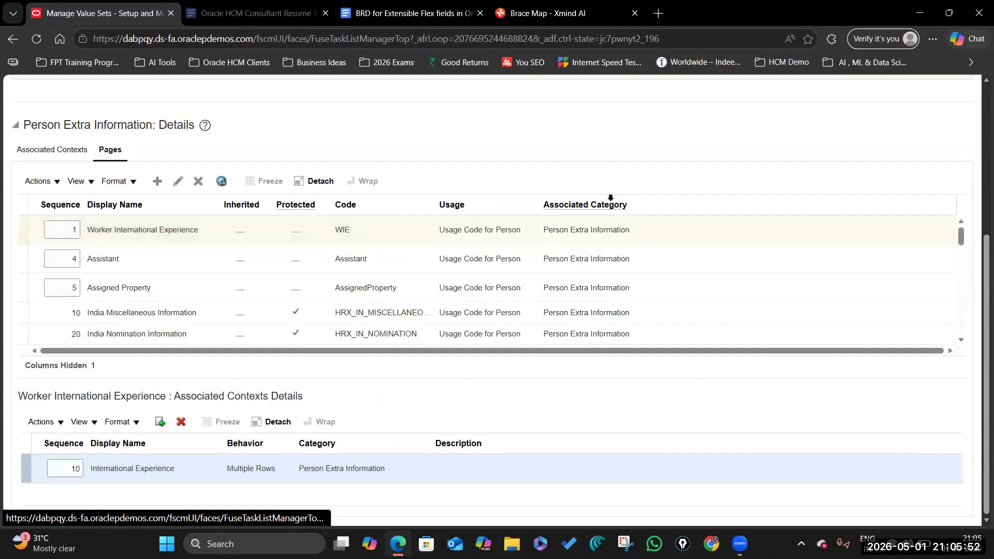
Step: Search and add Extended Immigration Details to Person Extra Information's associated contexts, then save the flexfield
click(52, 187)
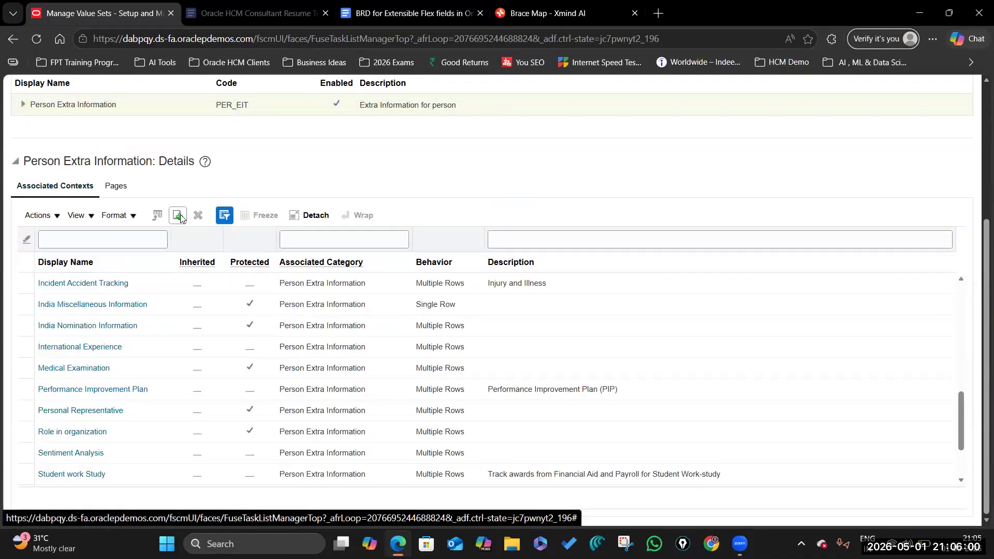
scroll(138, 346, down, 3)
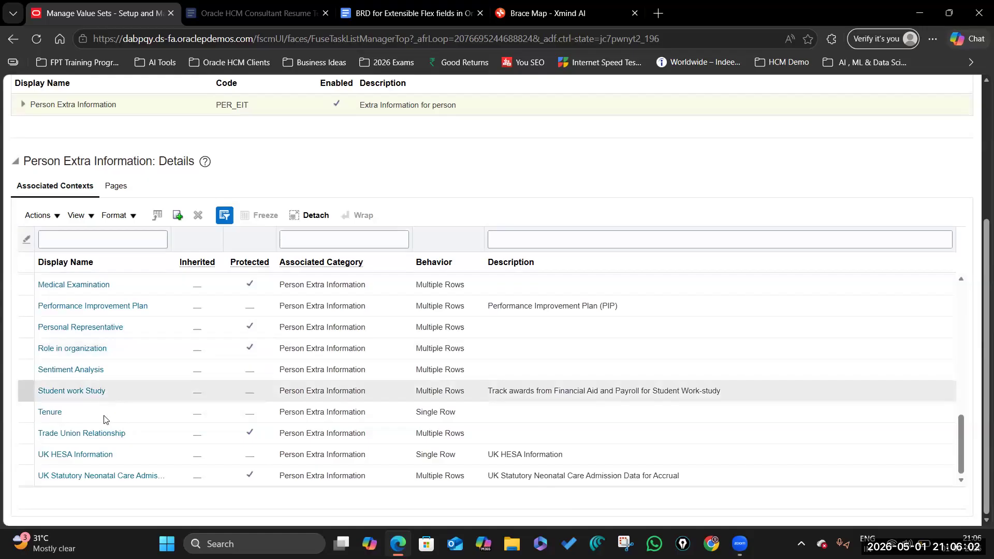
click(441, 293)
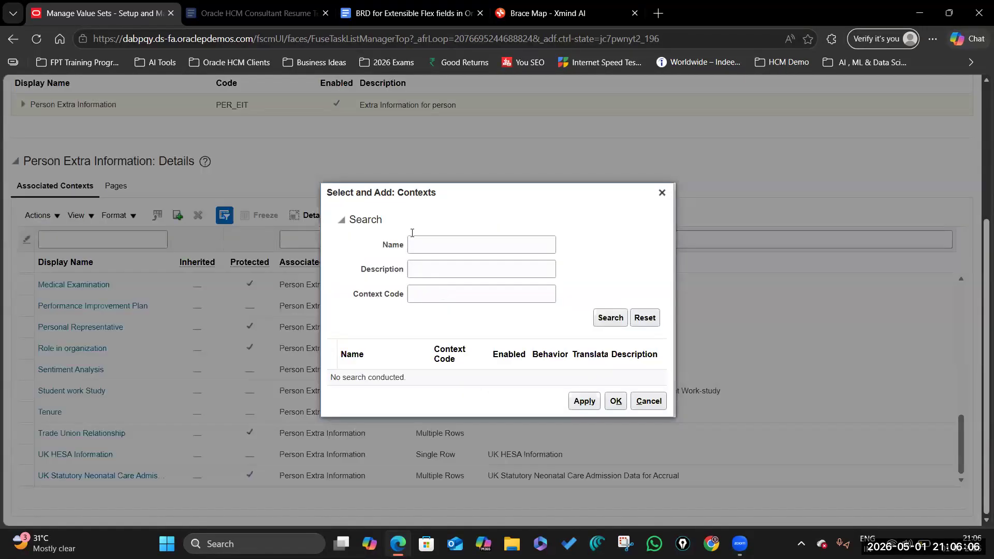
click(415, 245)
key(ctrl+v)
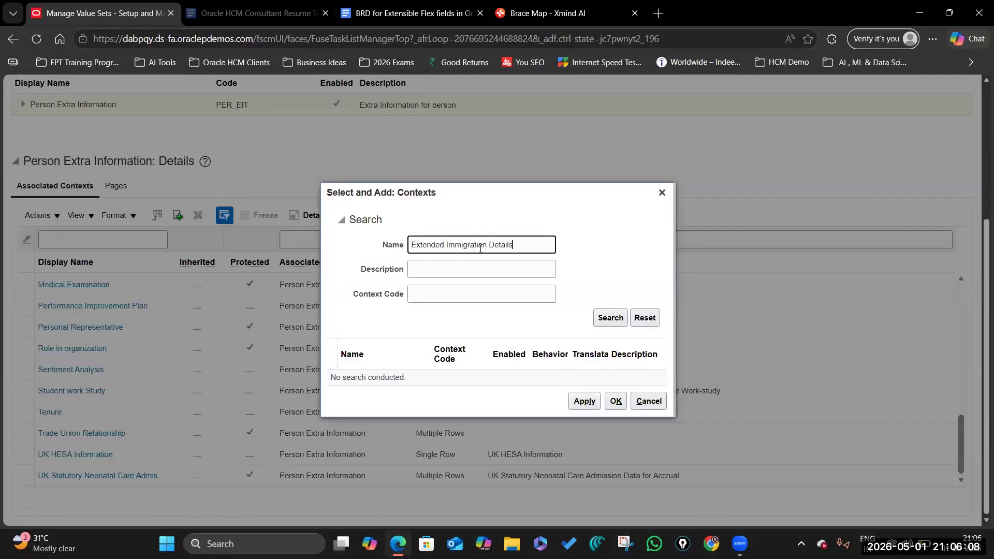
click(596, 316)
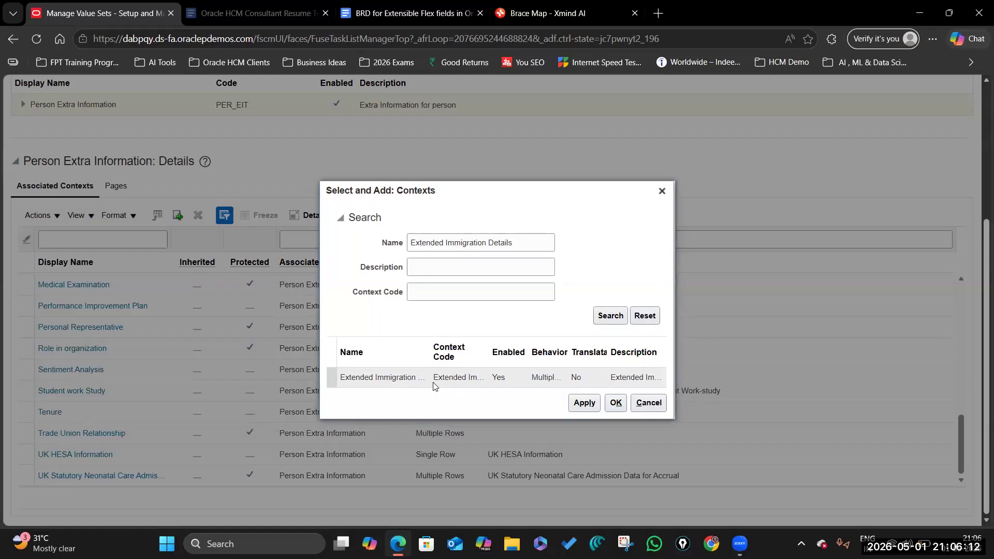
click(395, 376)
click(580, 406)
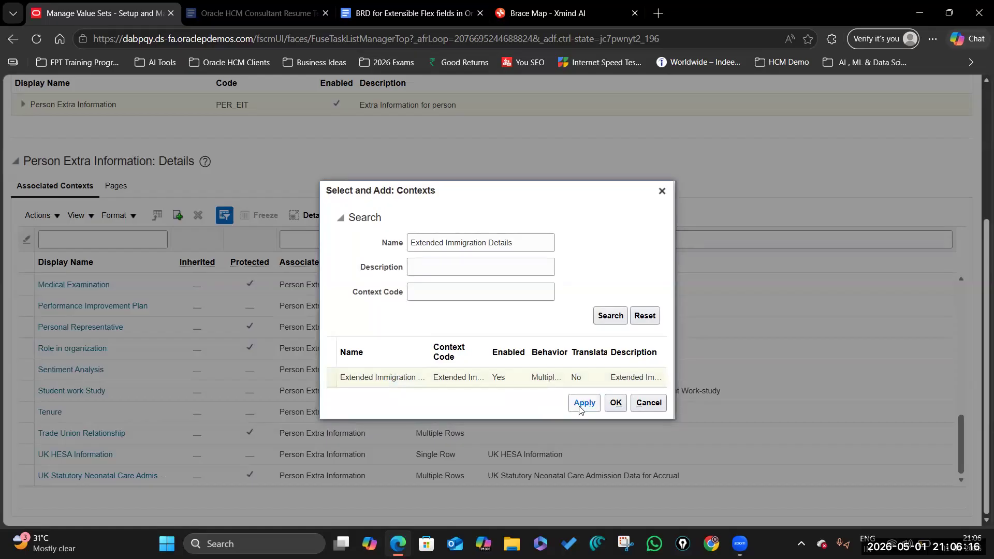
click(613, 405)
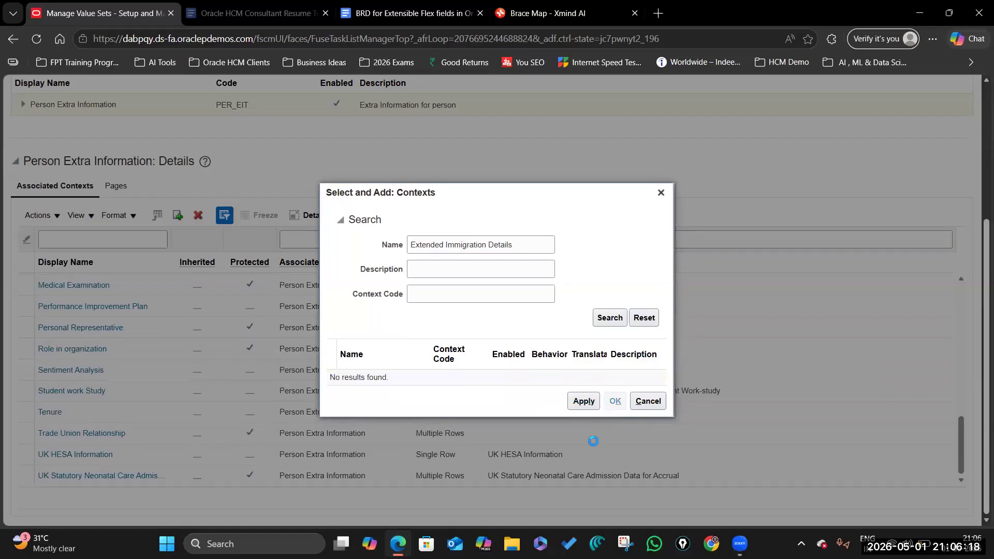
scroll(416, 335, up, 4)
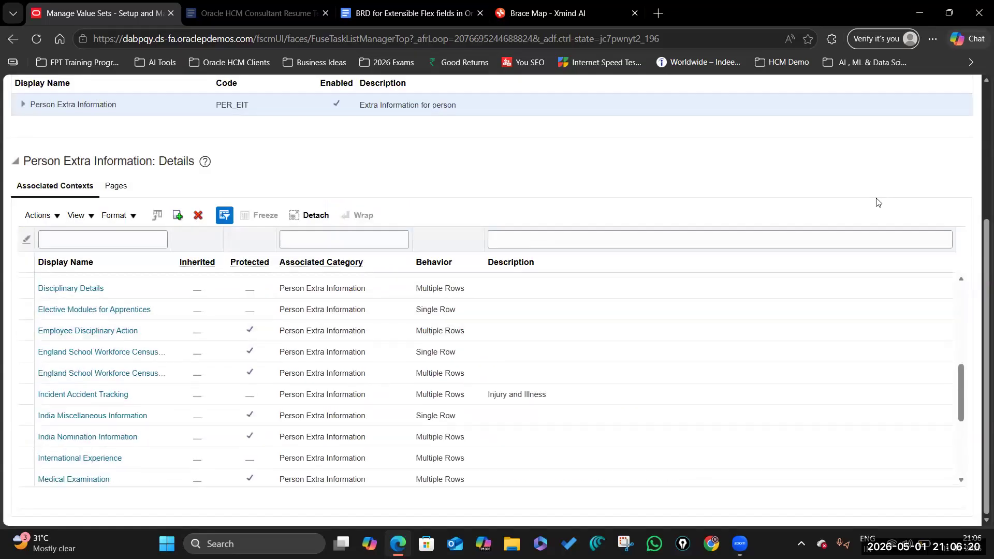
scroll(876, 202, up, 4)
click(852, 129)
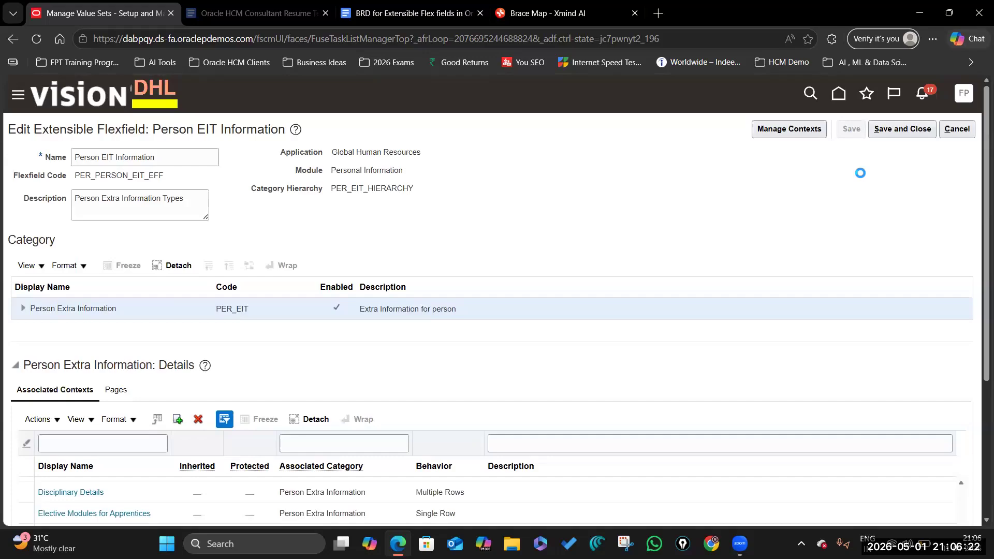
Step: Verify Extended Immigration Details in Associated Contexts, then show Person Extra Information's pages list
scroll(321, 395, down, 4)
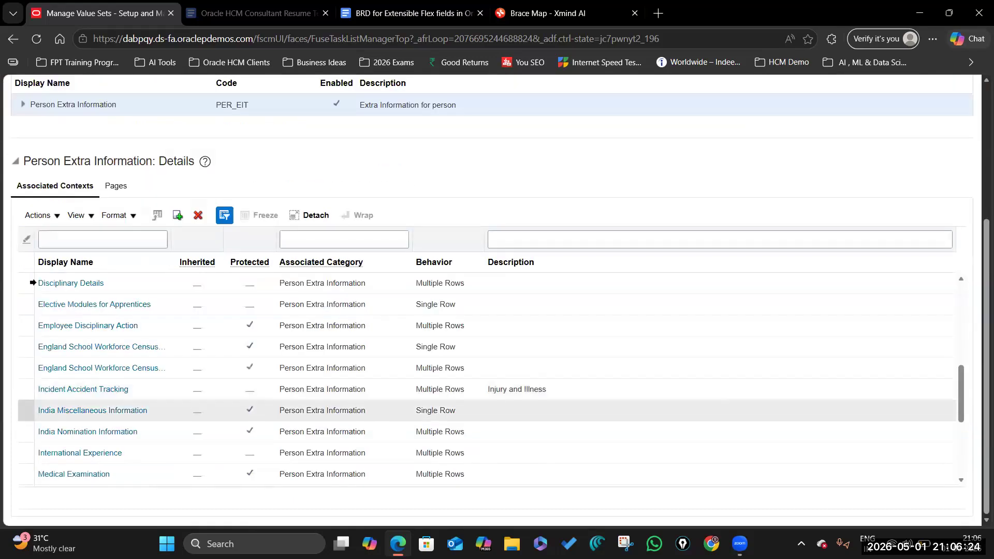
scroll(86, 438, down, 4)
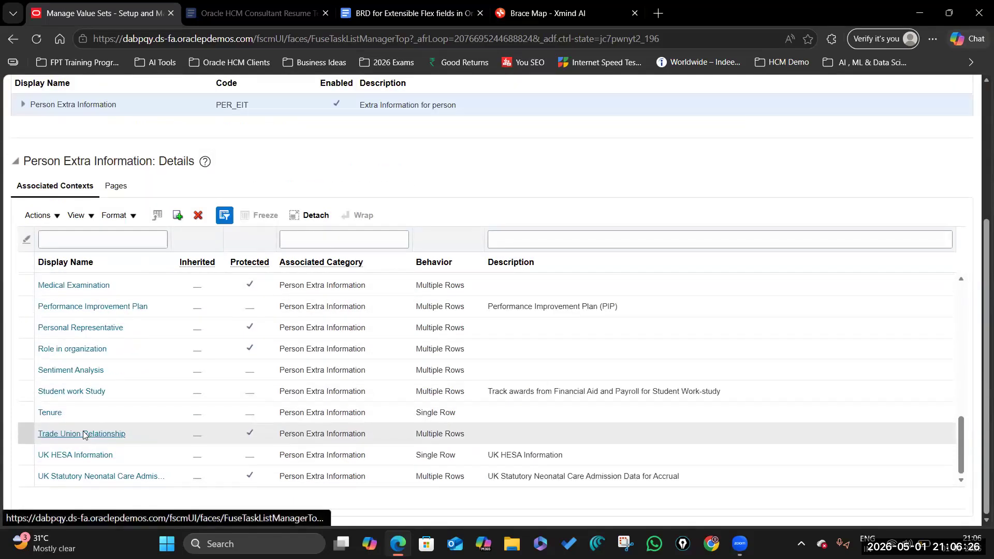
scroll(85, 391, up, 3)
scroll(85, 390, up, 10)
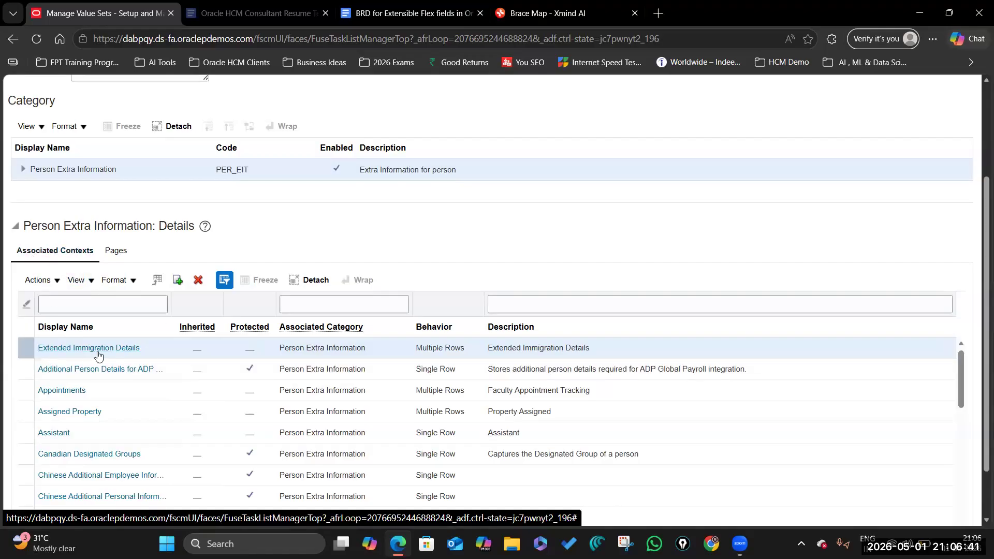
click(115, 251)
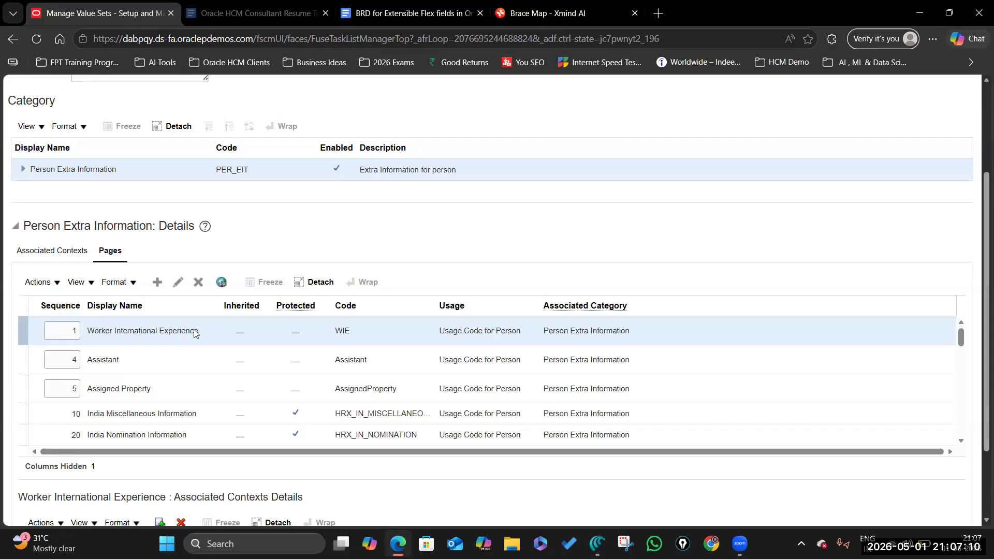
Step: Sign in with the saved employee login and open Personal Information > Additional Person Info
key(alt+Tab)
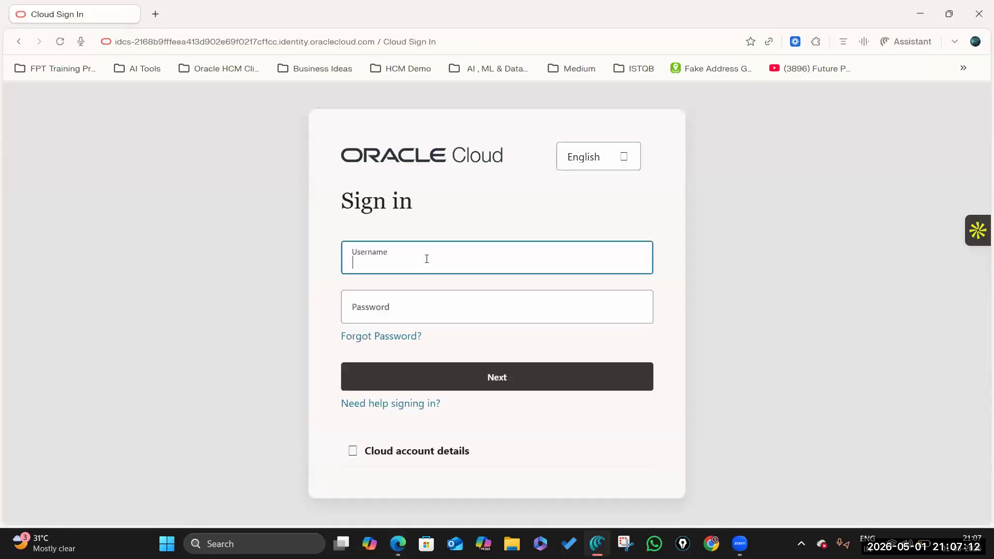
key(BackSpace)
key(BackSpace)
key(BackSpace)
key(BackSpace)
key(BackSpace)
key(BackSpace)
key(BackSpace)
key(BackSpace)
key(BackSpace)
key(BackSpace)
key(BackSpace)
key(BackSpace)
key(BackSpace)
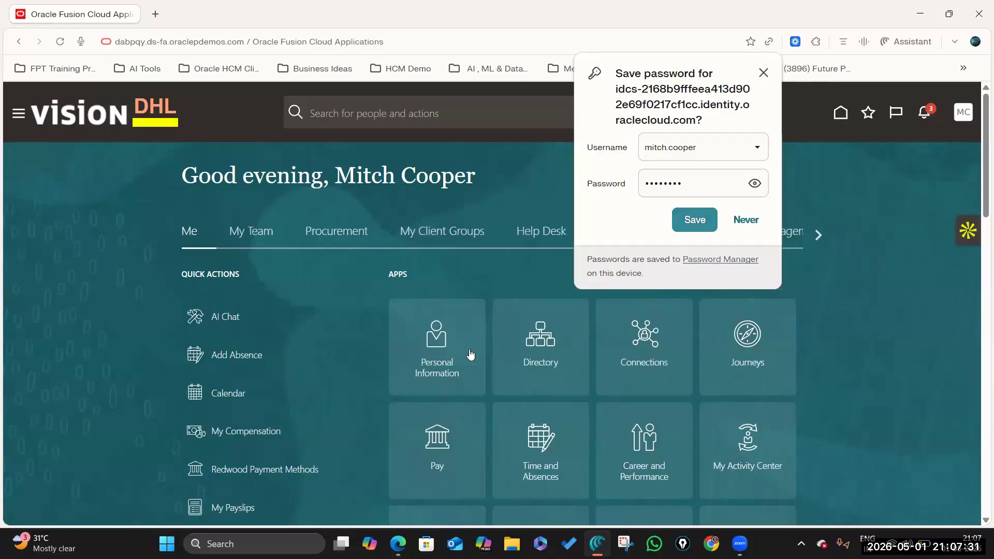
click(446, 340)
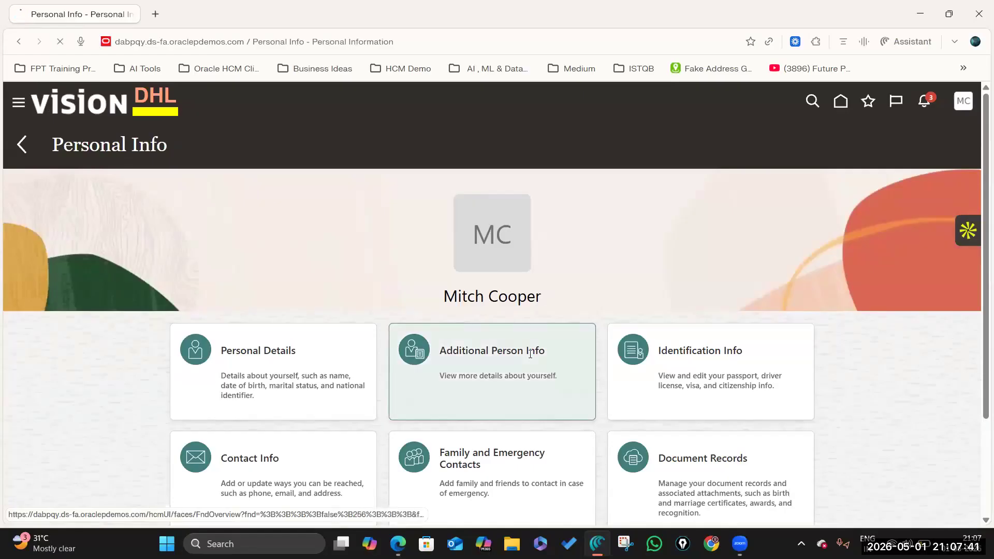
click(530, 354)
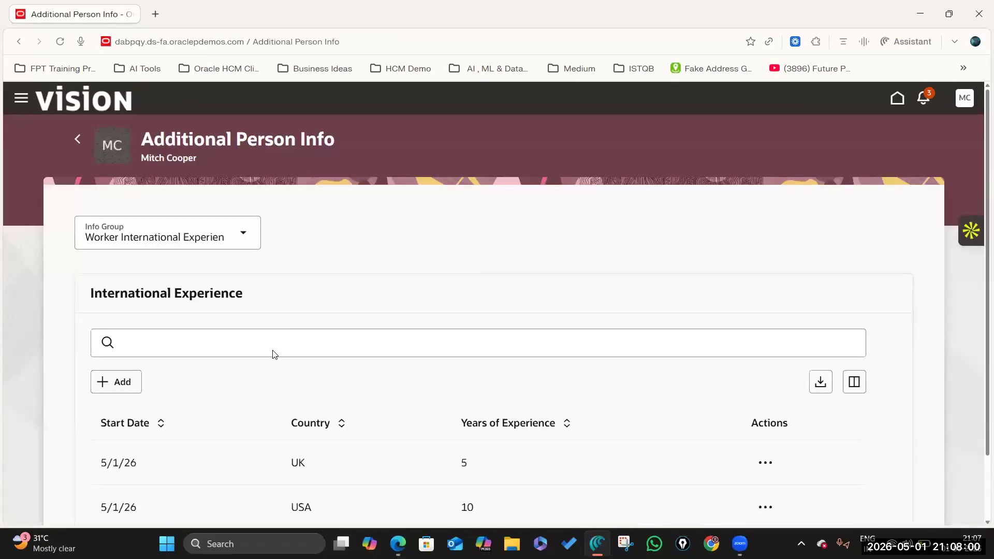
Step: Confirm the Worker International Experience info group shows the International Experience records
triple_click(230, 293)
scroll(552, 324, down, 2)
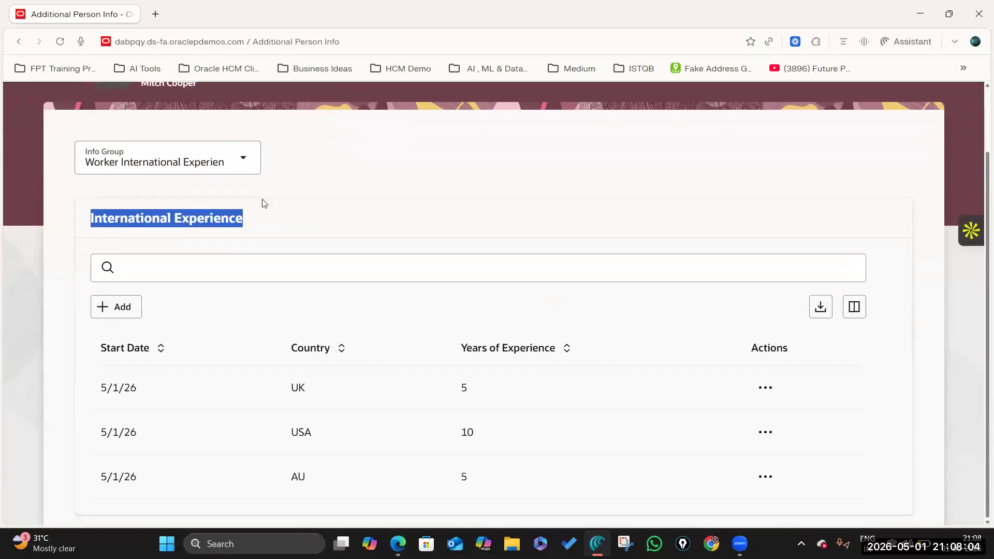
click(129, 158)
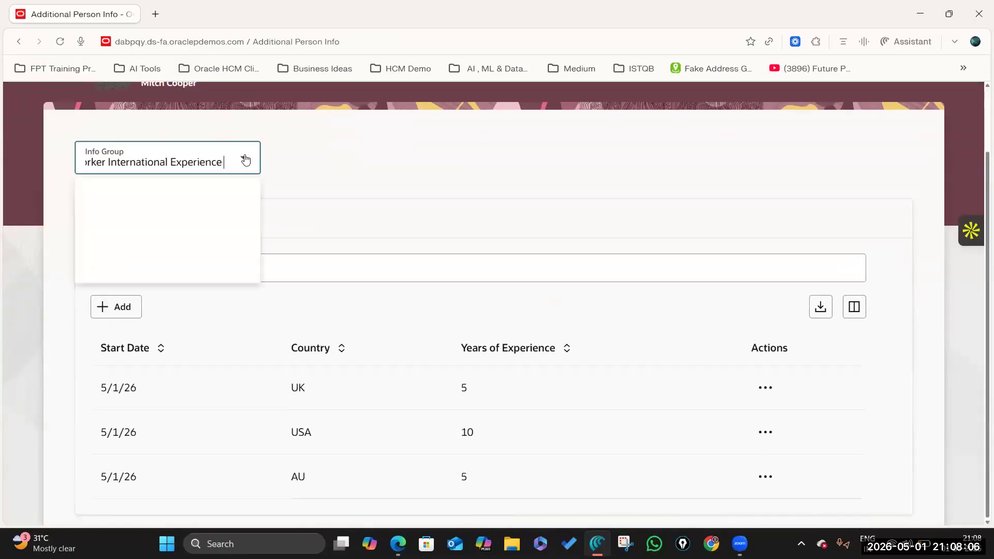
click(216, 200)
drag(93, 218, 251, 217)
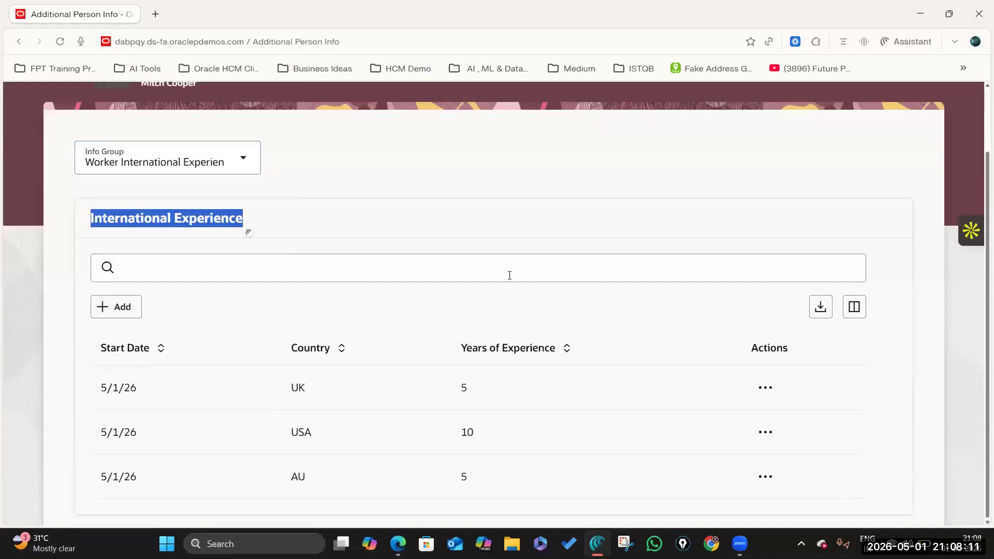
scroll(188, 373, up, 1)
scroll(859, 340, up, 2)
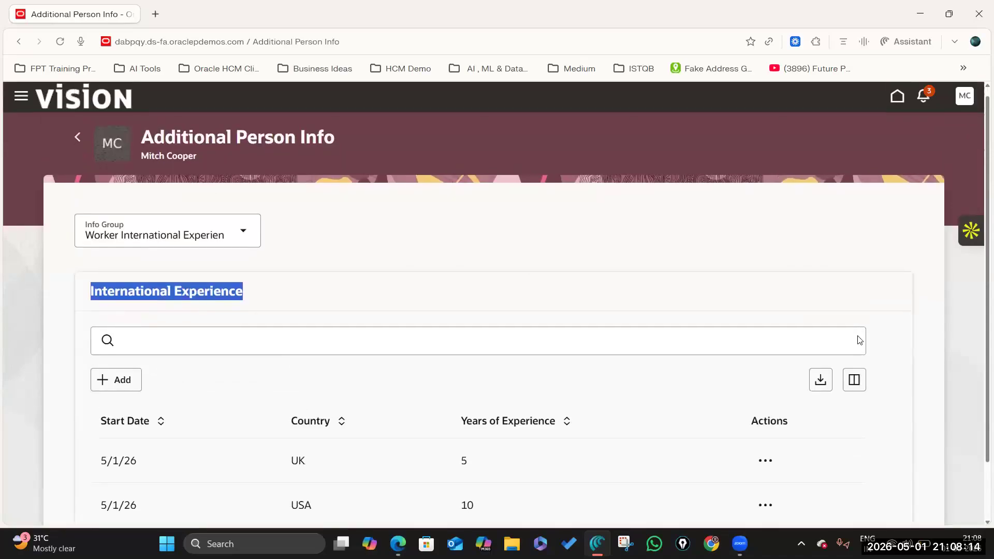
scroll(859, 340, down, 2)
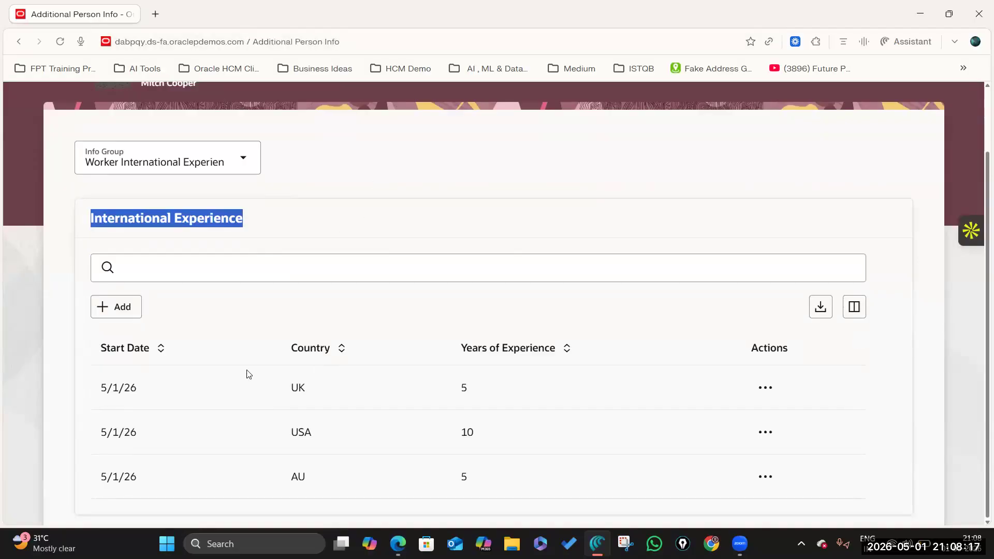
key(alt+Tab)
key(alt+Tab)
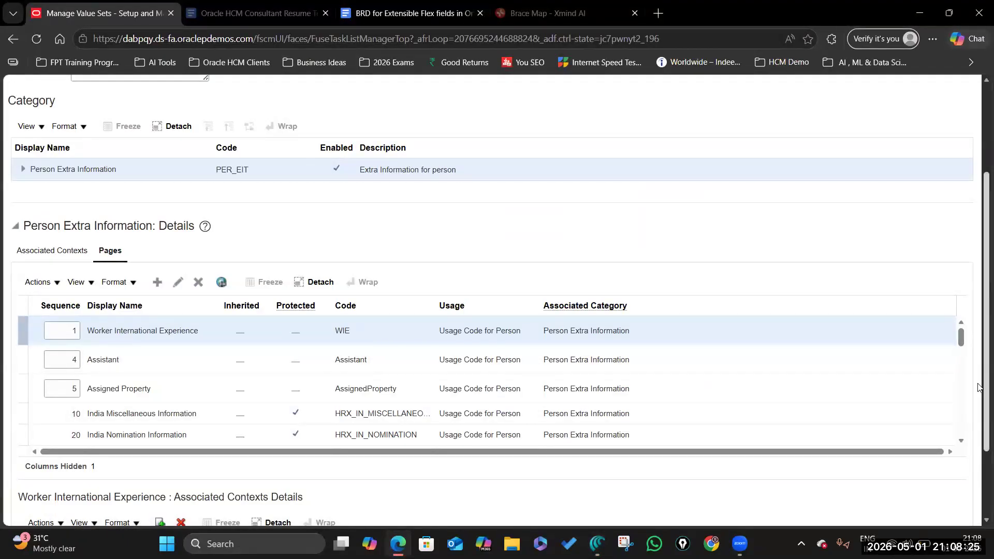
Step: Add Extended Immigration Details to the Worker International Experience page's associated contexts
scroll(970, 508, down, 2)
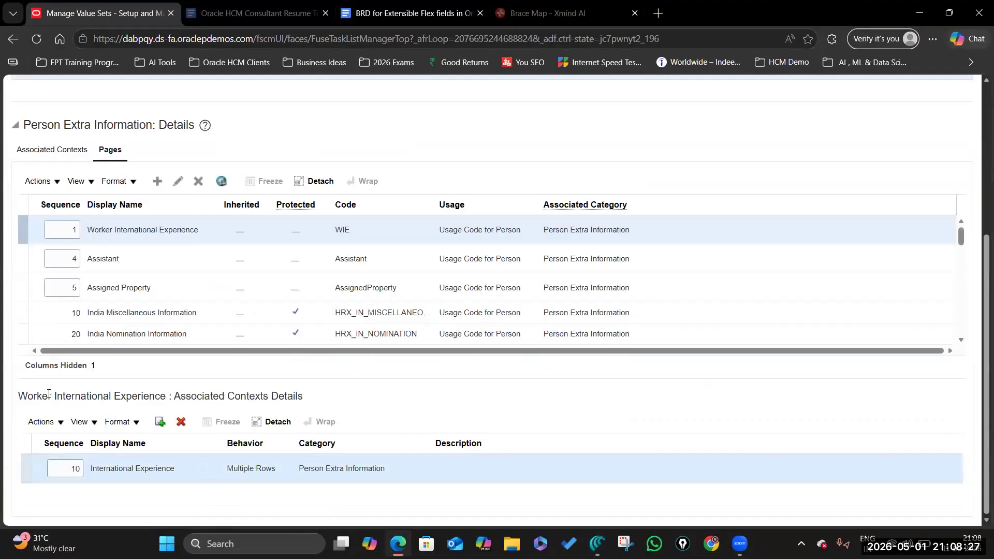
click(162, 424)
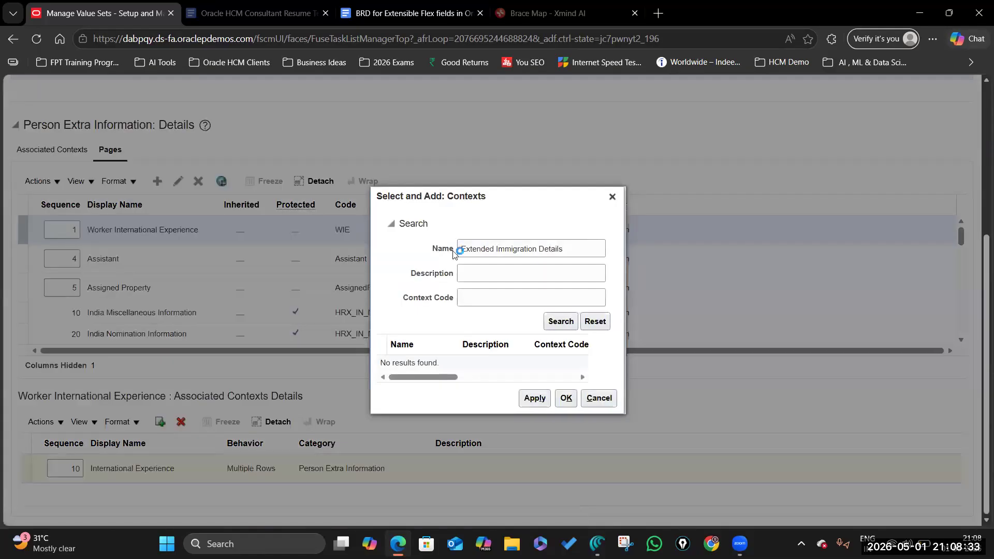
click(556, 326)
click(479, 362)
click(534, 400)
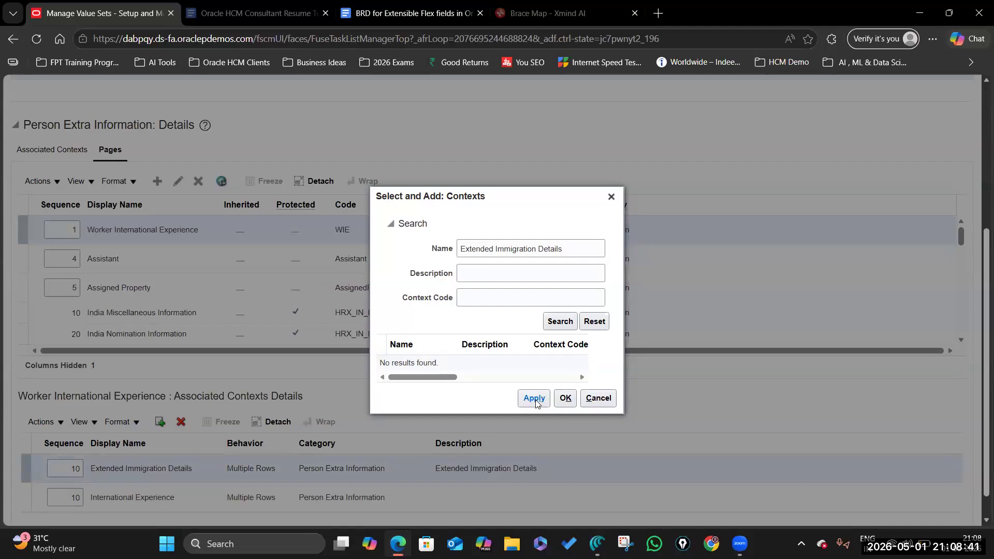
click(565, 399)
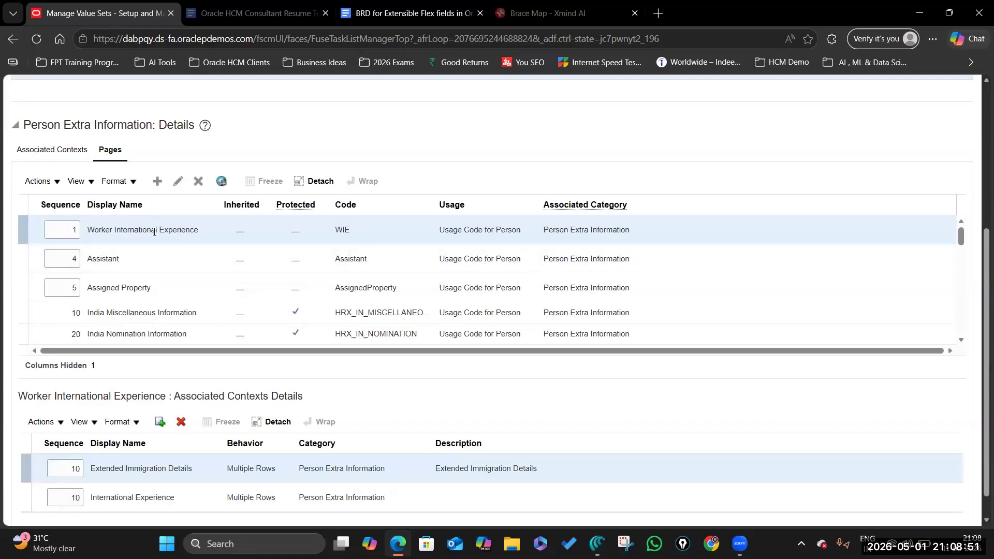
Step: Set Extended Immigration Details' sequence to 20, after International Experience at 10
click(75, 468)
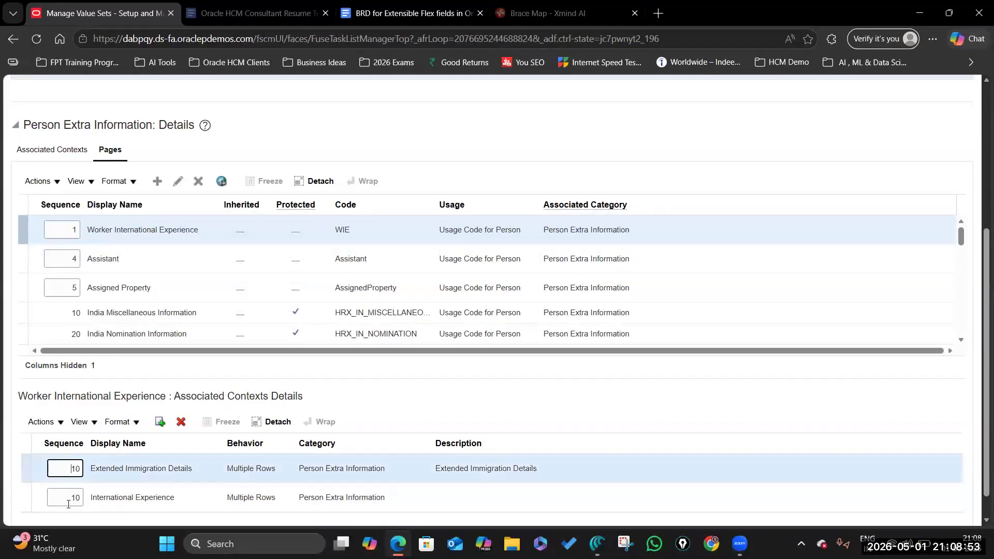
text(20)
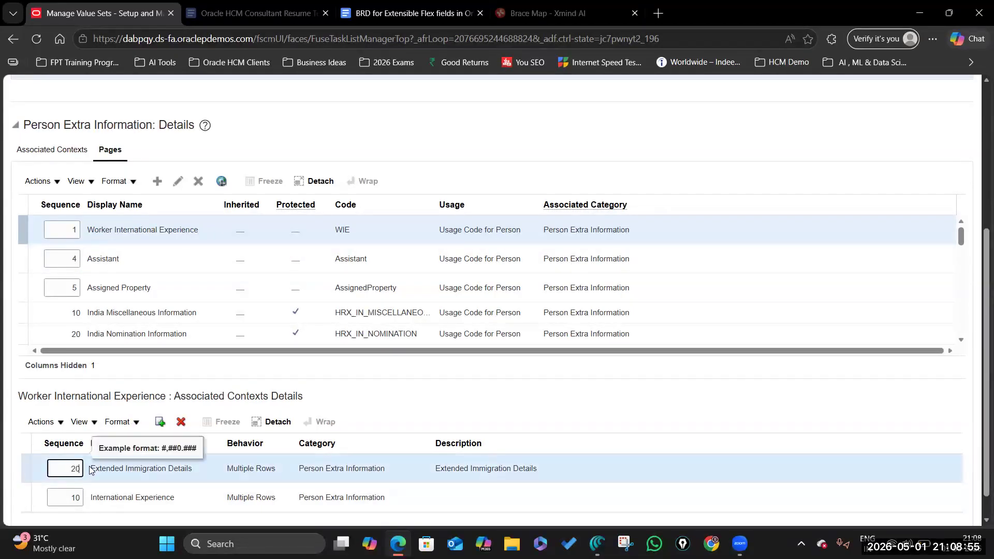
click(779, 426)
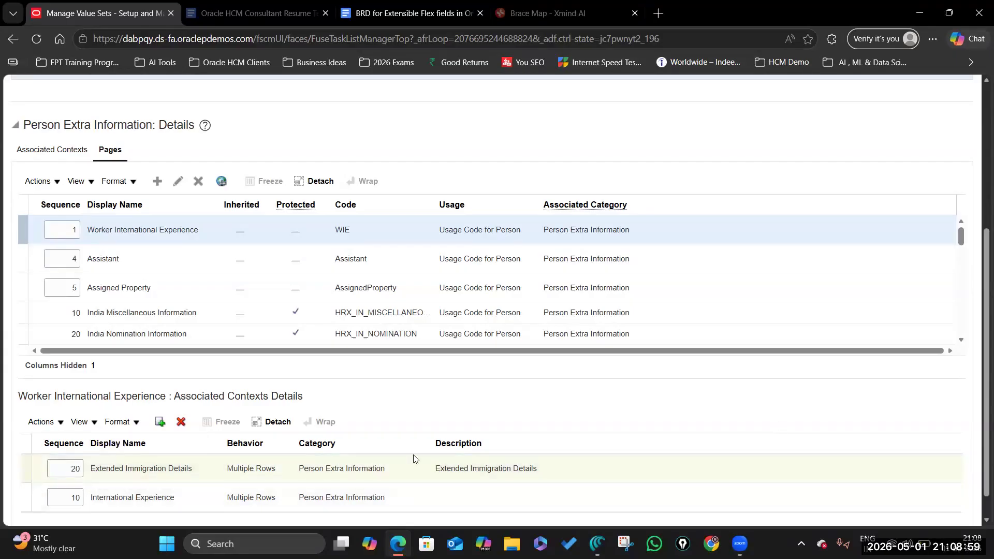
Step: Set the International Experience sequence to 1 and the Extended Immigration Details sequence to 2
scroll(159, 465, up, 5)
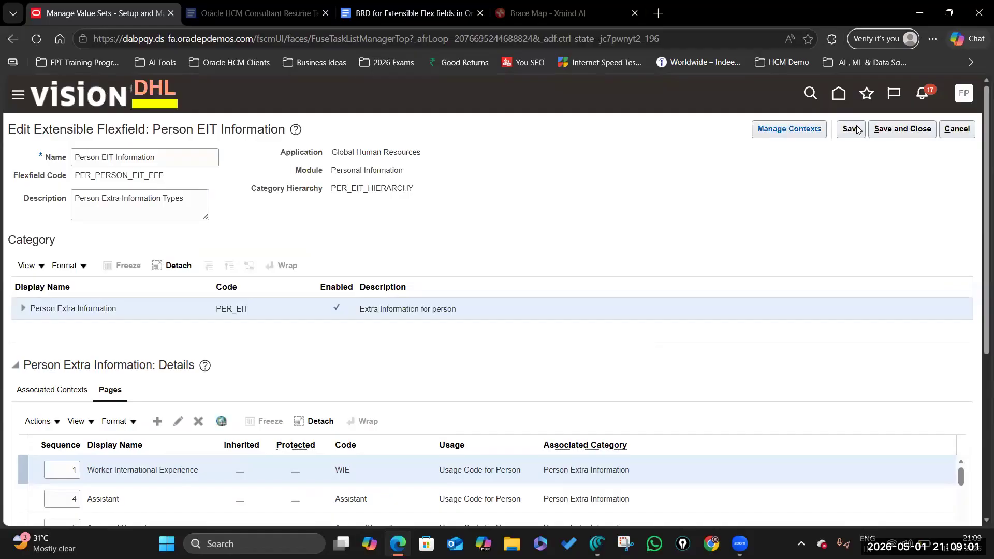
scroll(838, 333, down, 5)
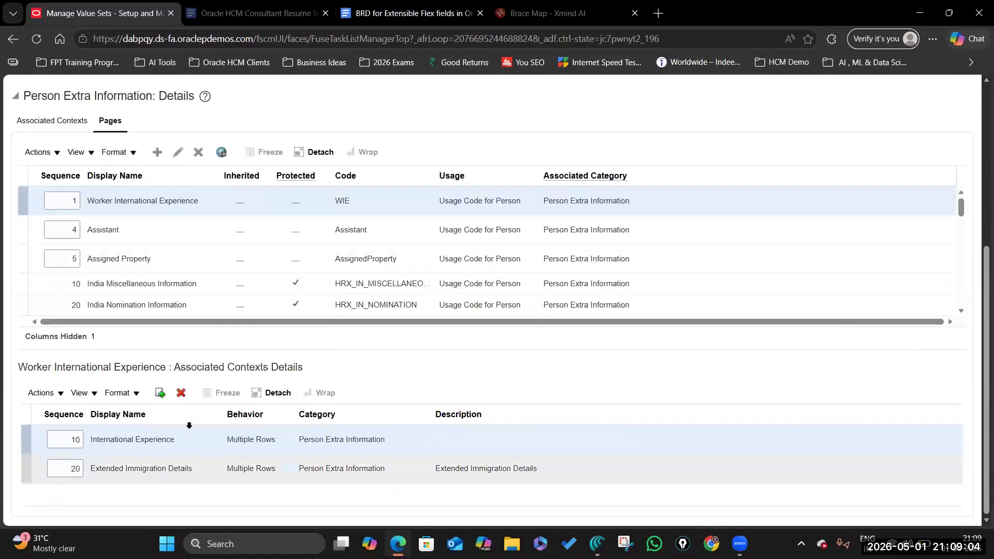
drag(70, 441, 104, 446)
text(1)
click(71, 466)
text(2)
key(Delete)
key(Delete)
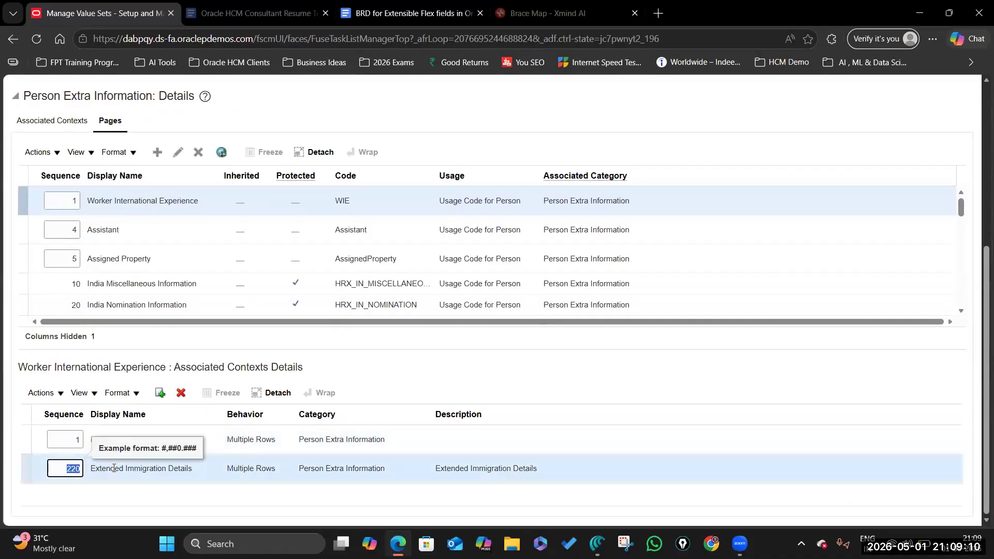
click(687, 370)
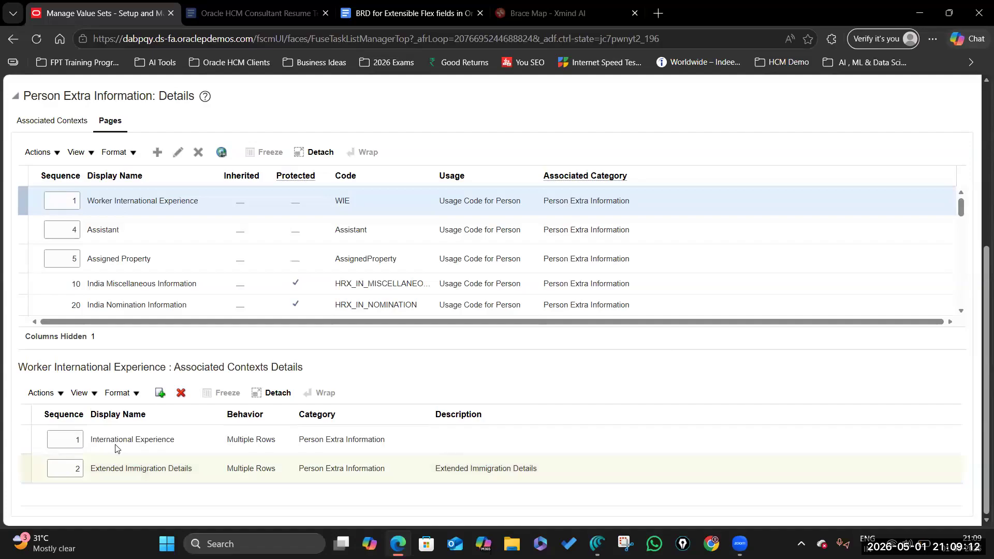
Step: Save the flexfield changes and check the first context's sequence value
scroll(865, 383, up, 6)
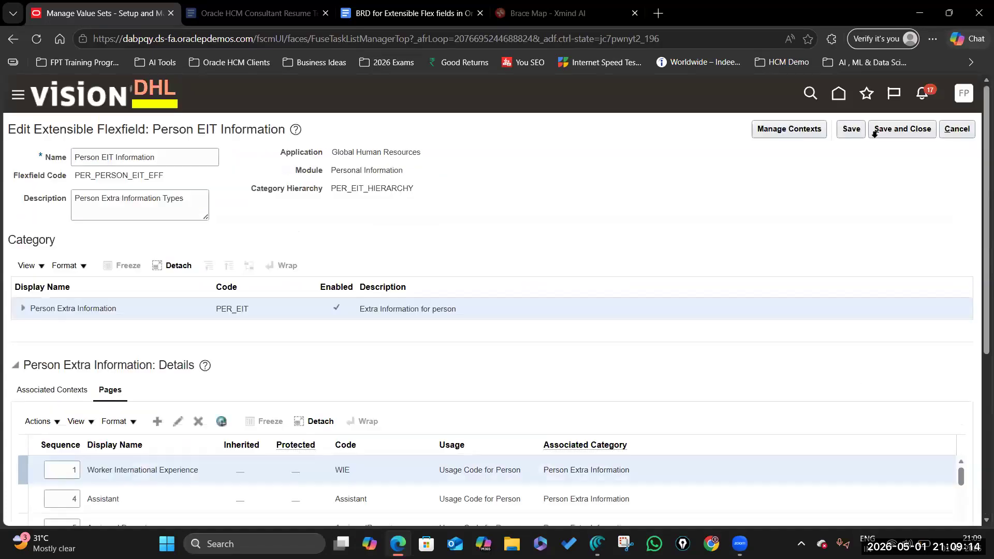
click(852, 130)
scroll(541, 359, down, 5)
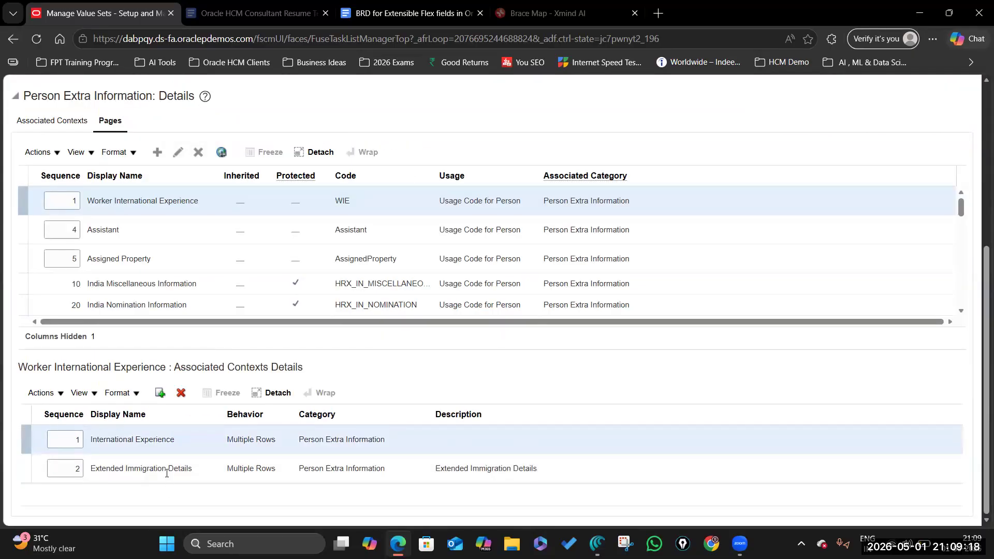
click(165, 472)
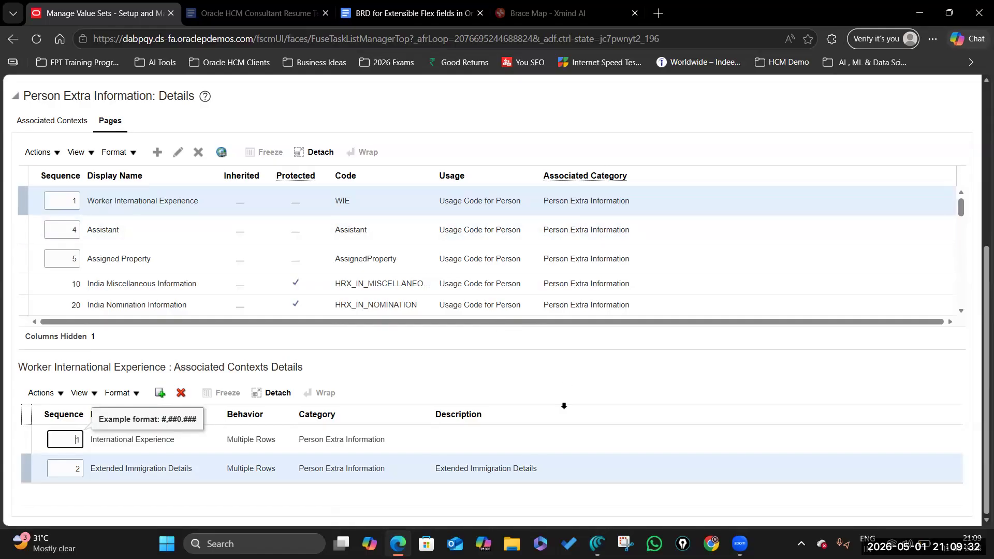
scroll(565, 409, up, 5)
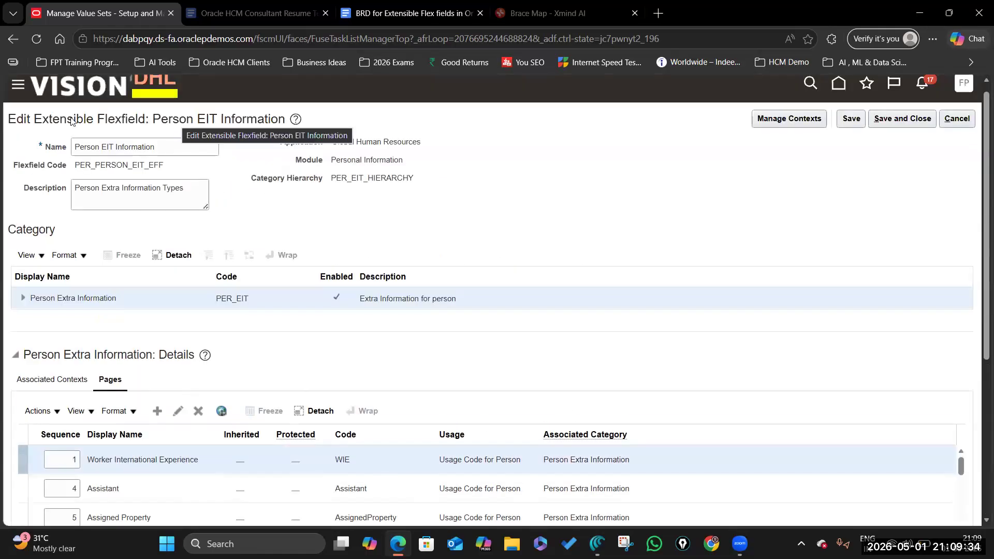
Step: Save and close the Person EIT Information flexfield, deploy it and dismiss the confirmation
click(914, 118)
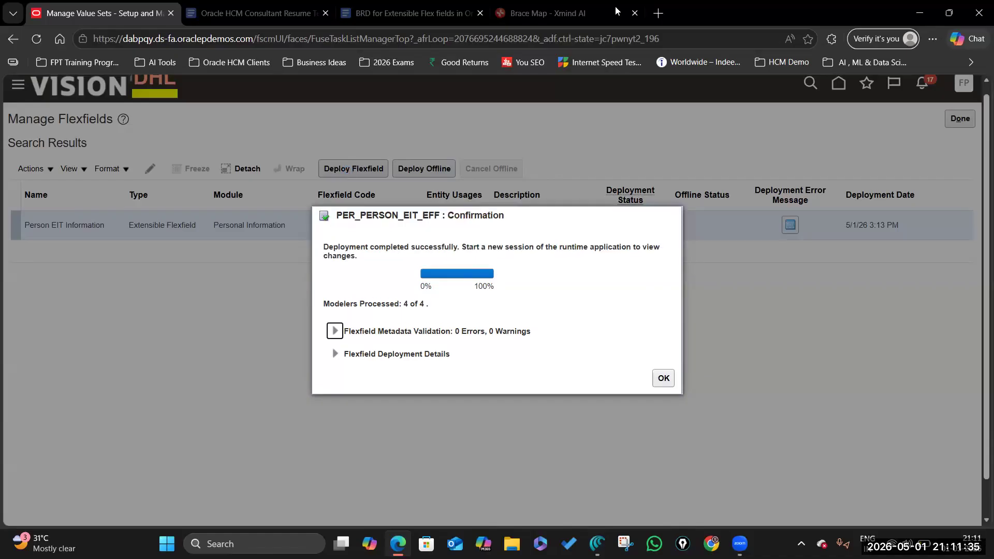
click(666, 374)
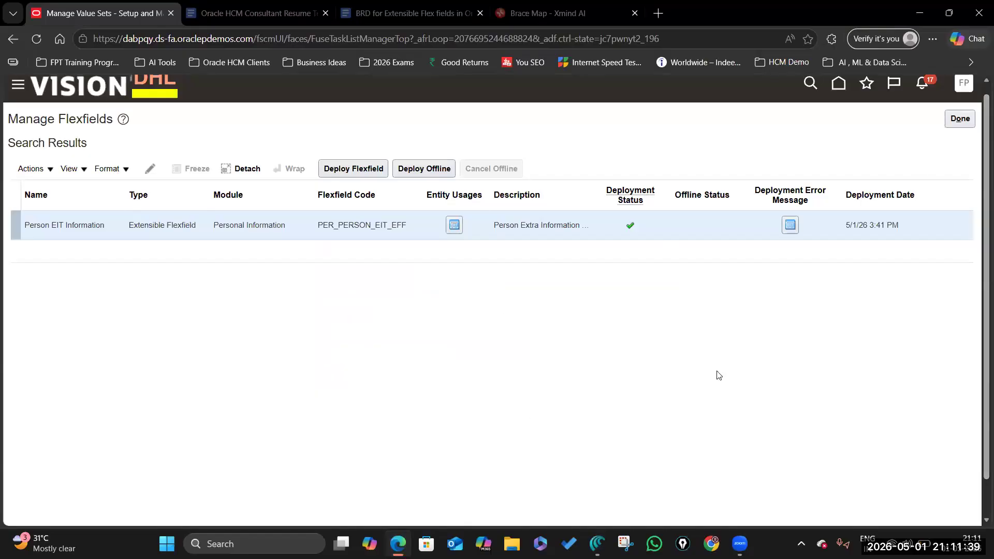
click(597, 544)
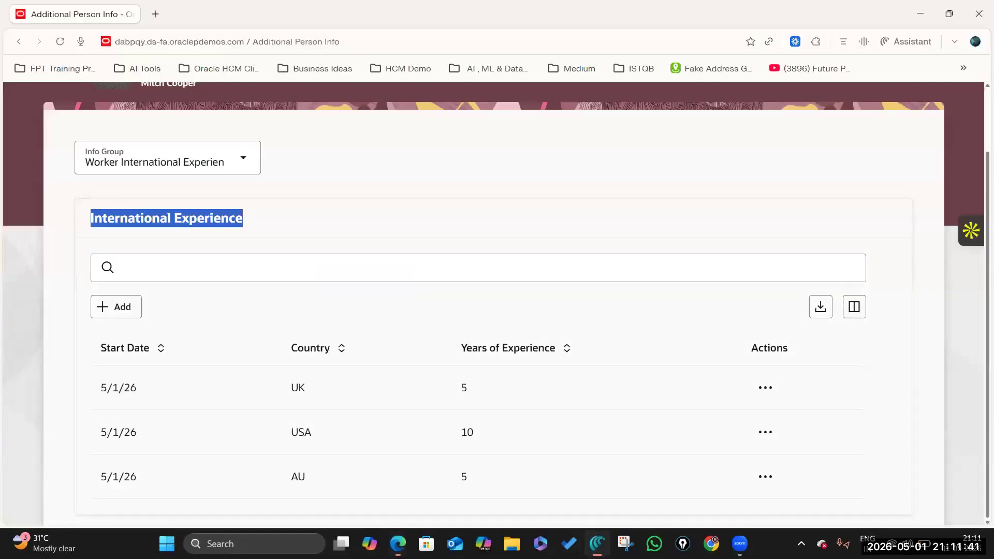
scroll(533, 318, up, 1)
scroll(947, 112, up, 1)
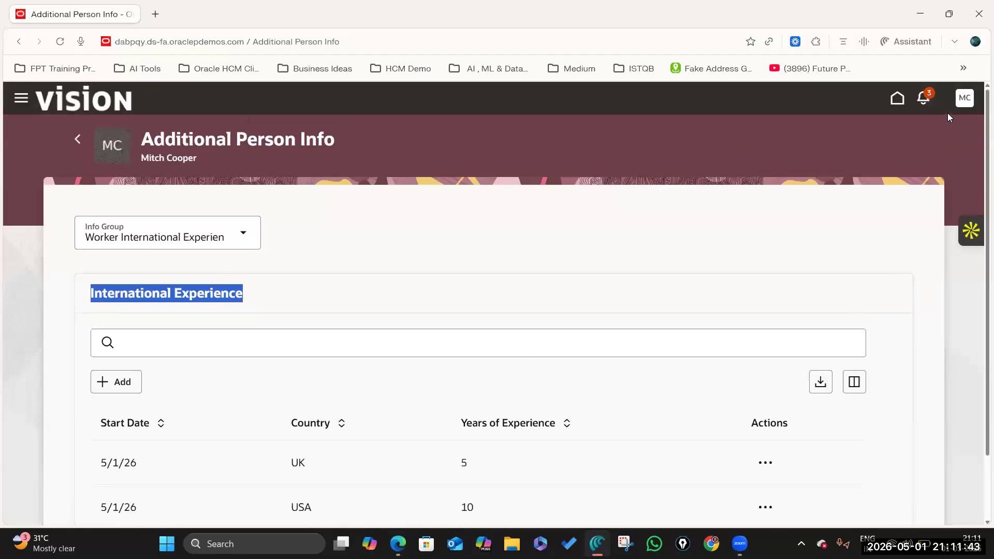
scroll(532, 371, down, 5)
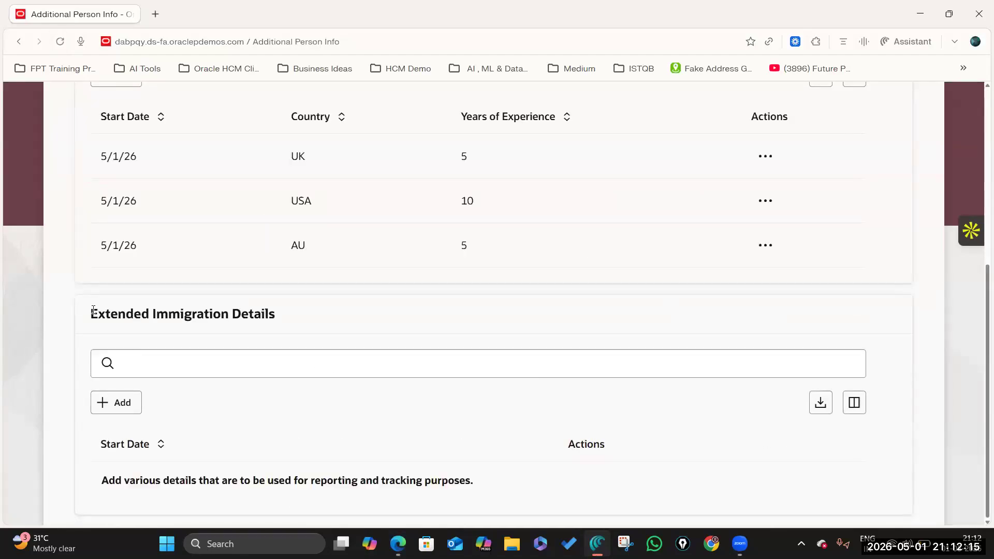
drag(91, 313, 284, 317)
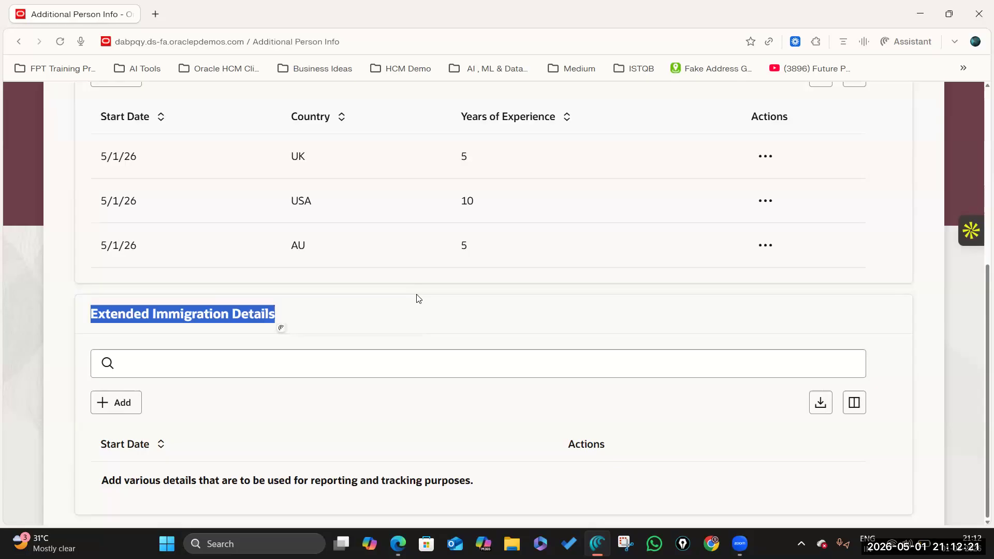
scroll(374, 325, up, 5)
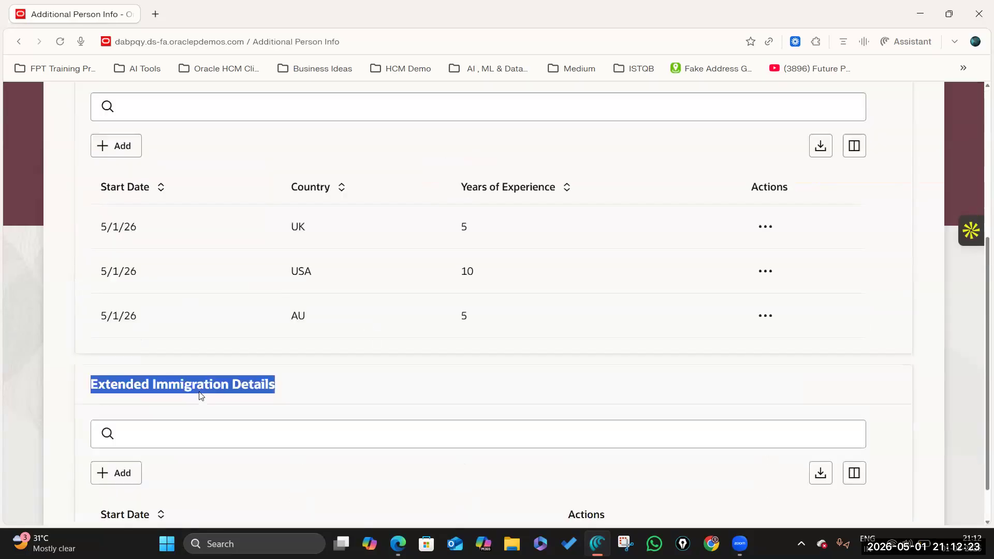
scroll(207, 383, down, 4)
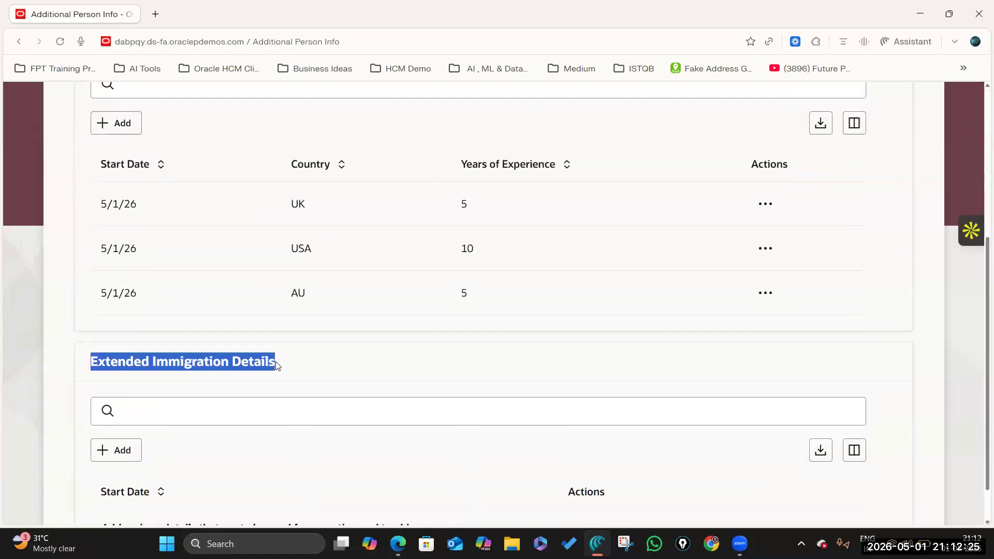
scroll(150, 230, up, 5)
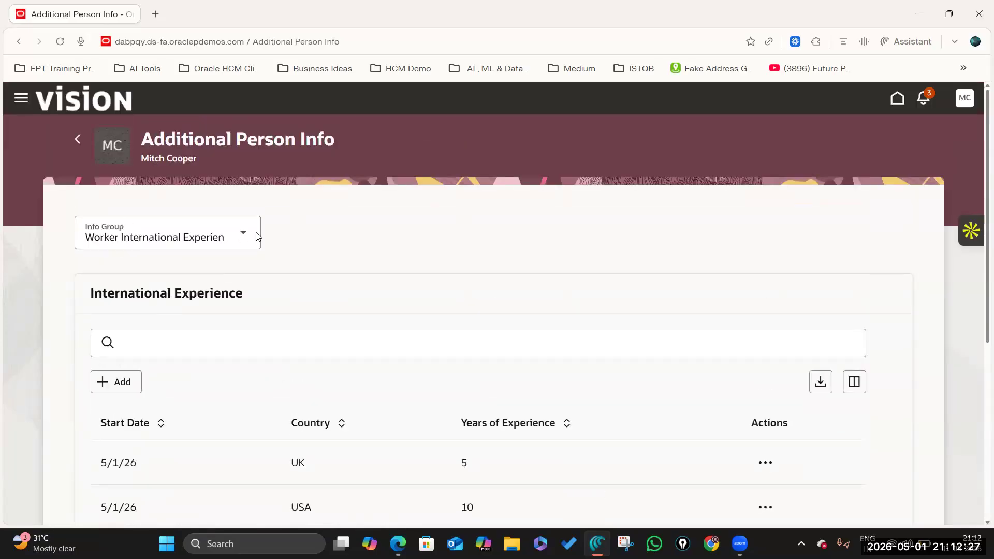
click(244, 236)
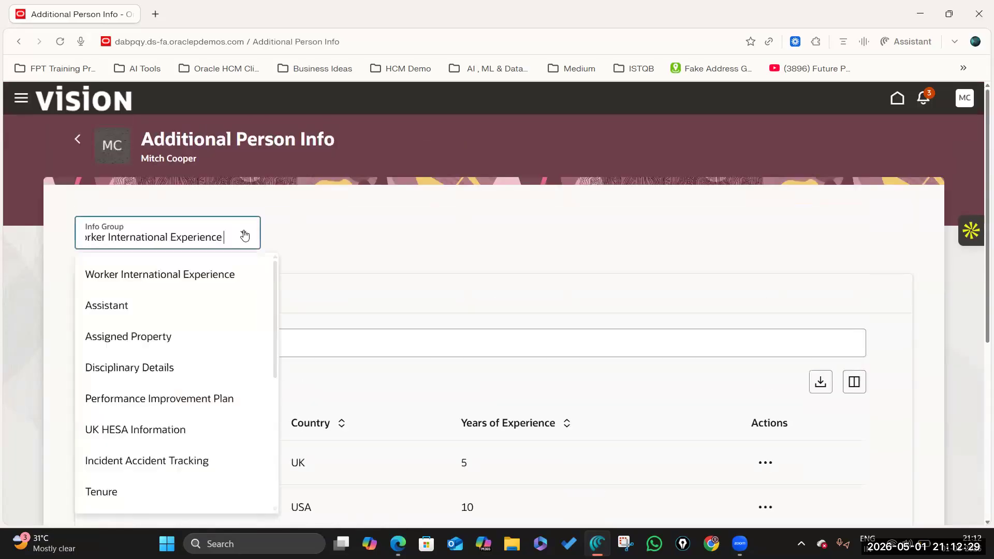
click(379, 315)
scroll(379, 320, down, 5)
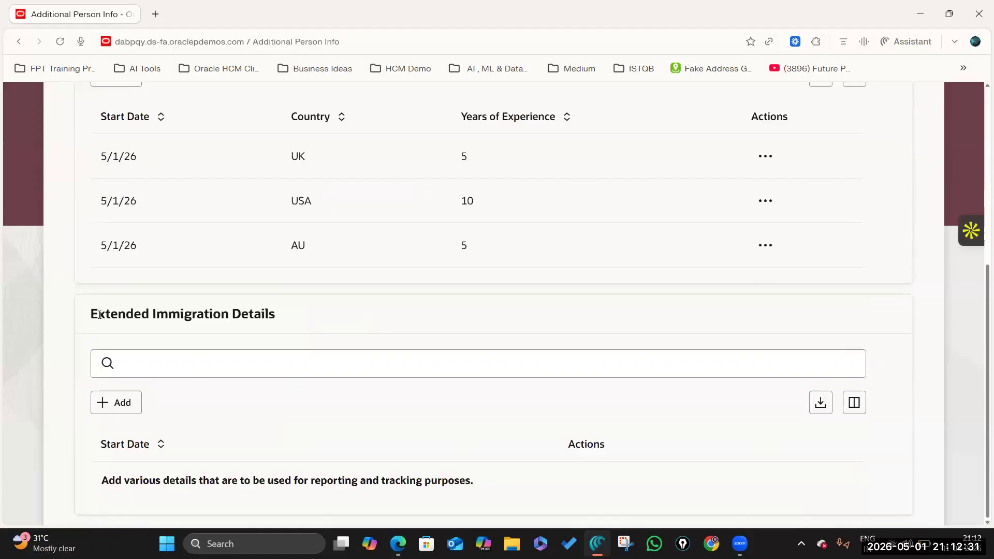
drag(91, 313, 284, 321)
click(124, 406)
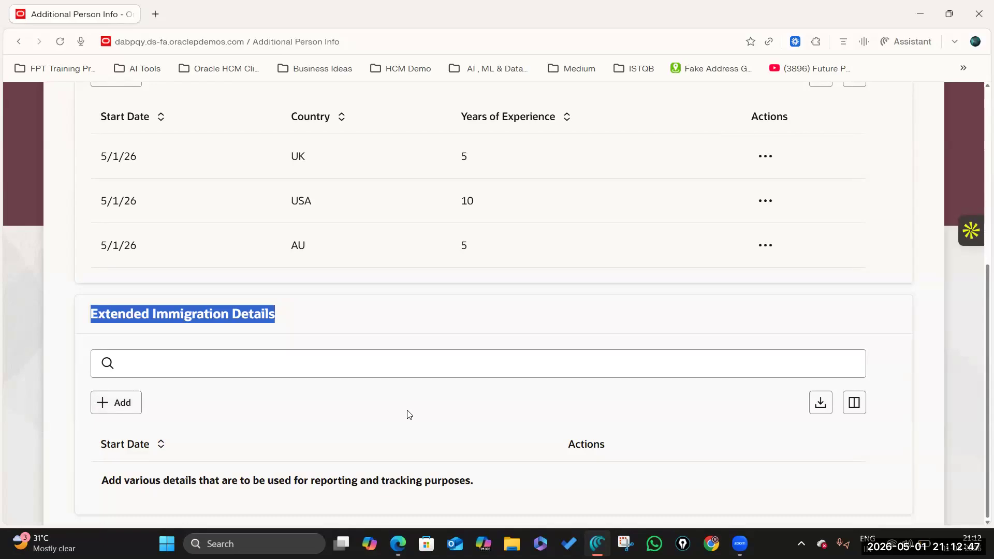
click(175, 313)
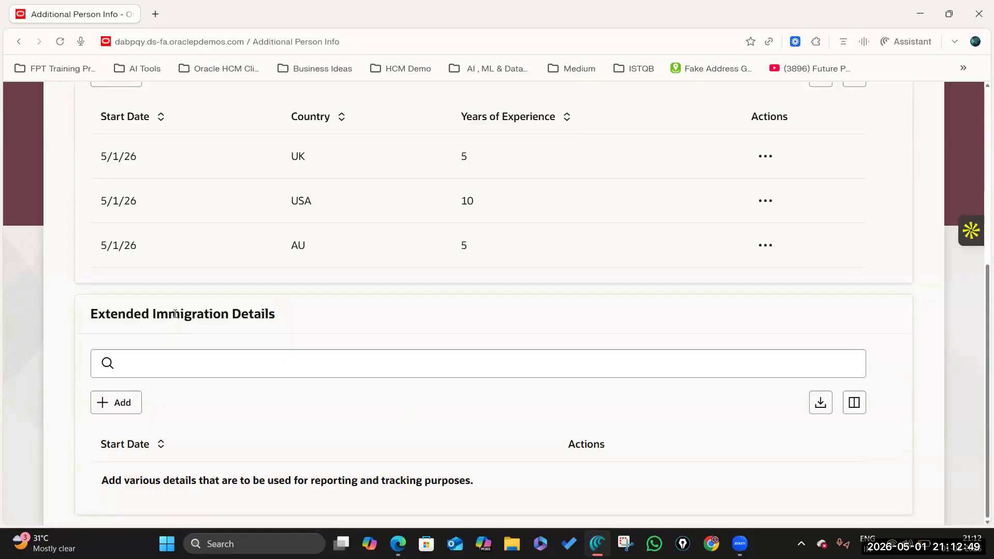
triple_click(334, 319)
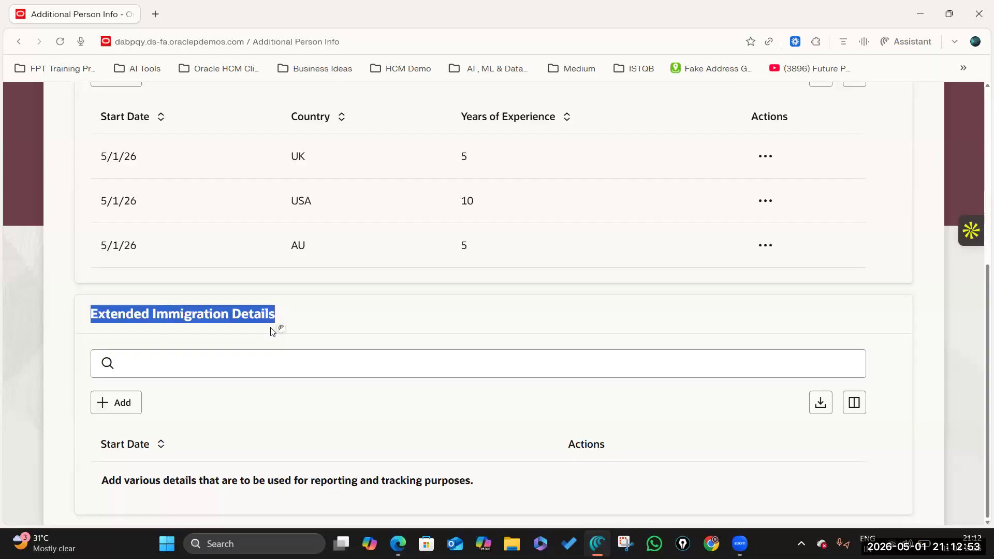
scroll(272, 331, up, 6)
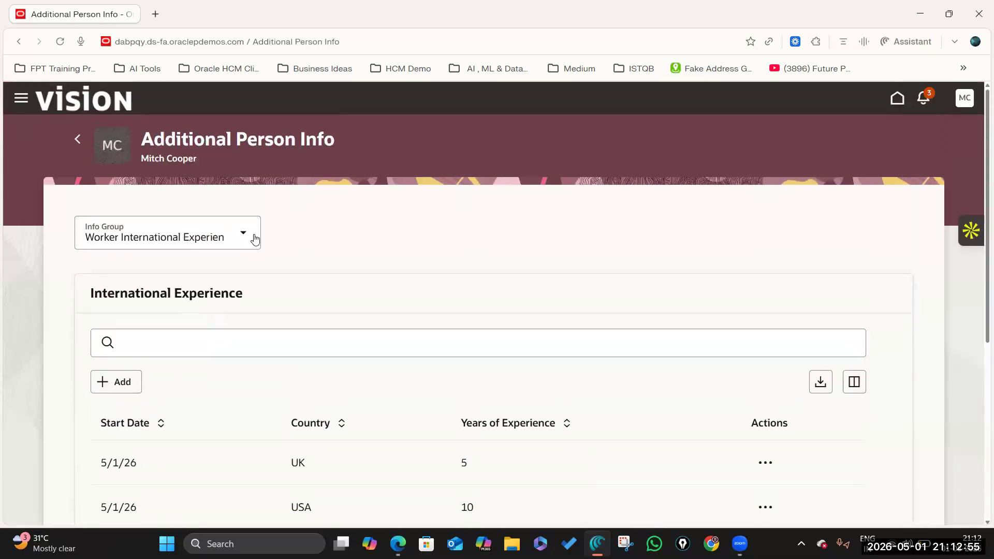
Step: Add a new International Experience record for the worker with country UK
click(116, 384)
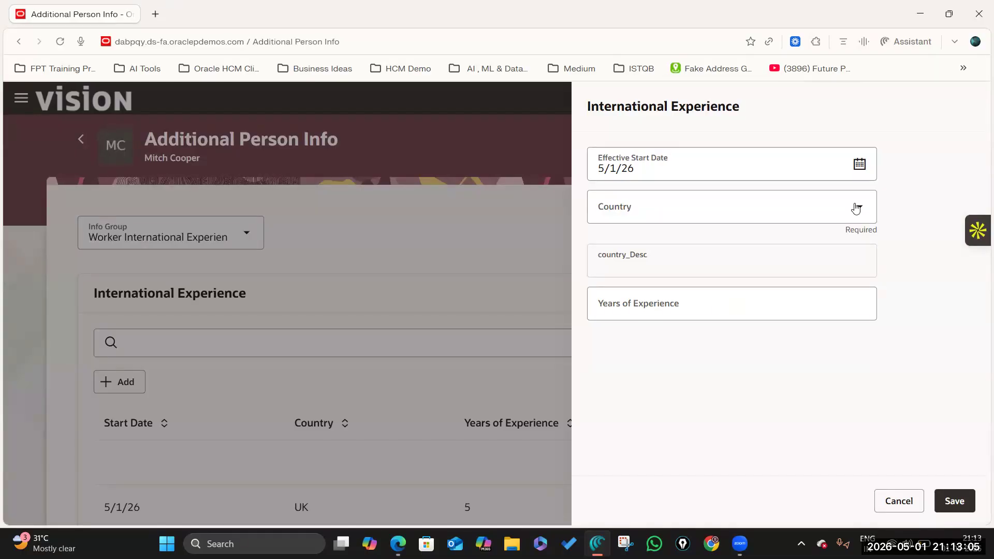
click(736, 206)
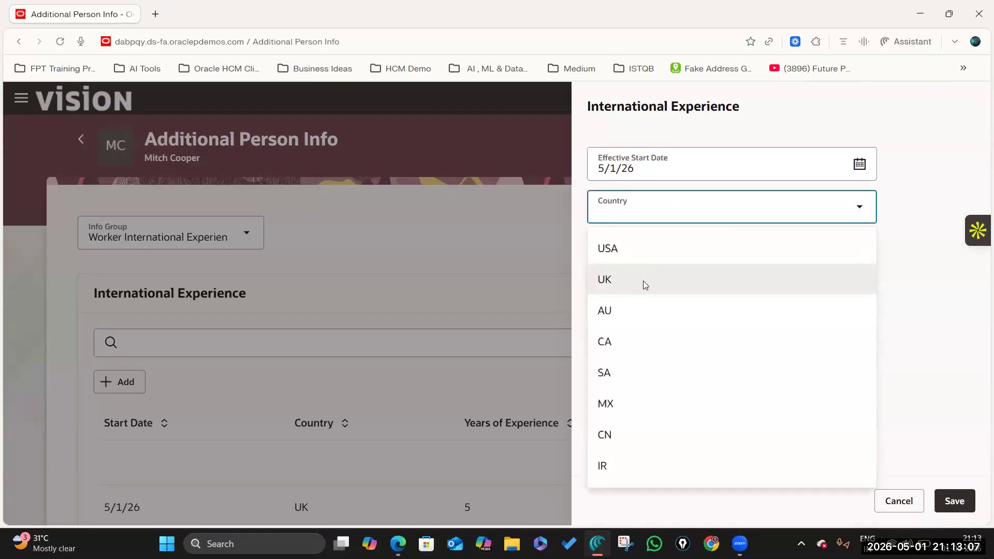
click(644, 280)
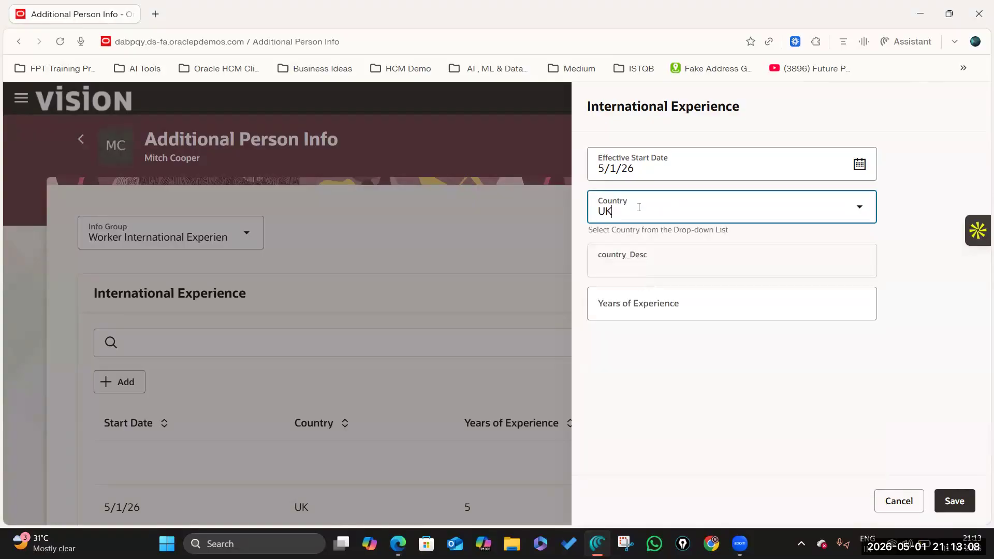
click(690, 303)
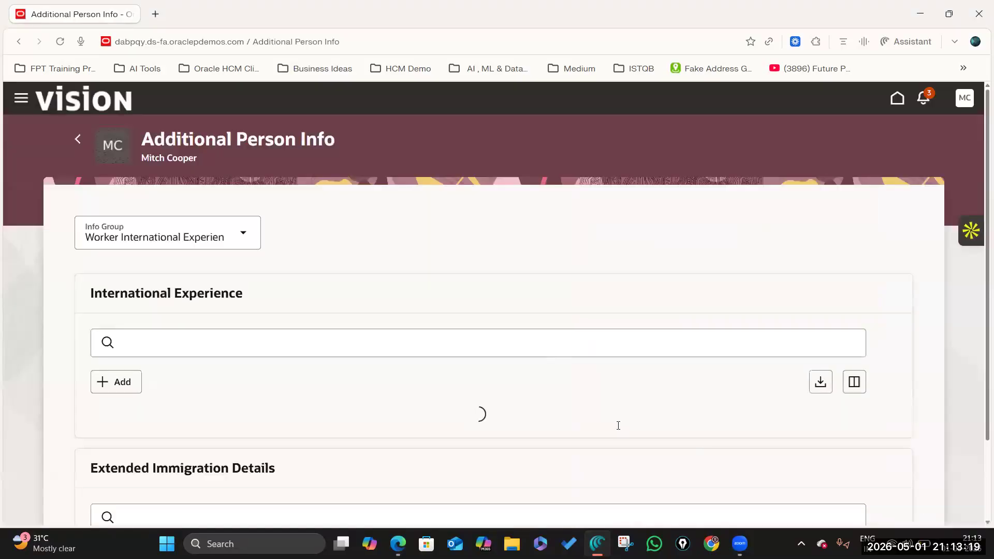
Step: Select the Extended Immigration Details heading text, then switch back to the Manage Flexfields window
scroll(618, 425, down, 2)
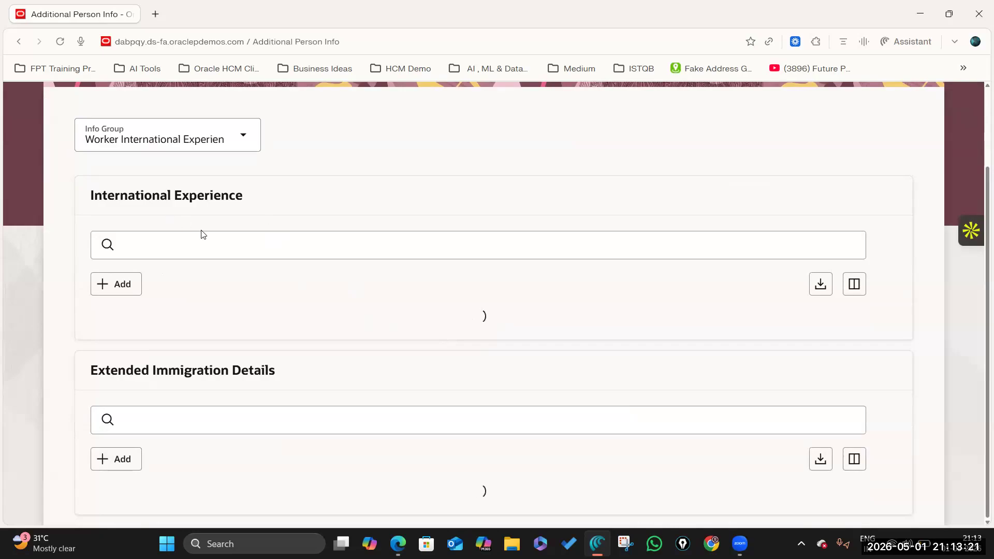
scroll(262, 304, down, 4)
scroll(301, 317, up, 5)
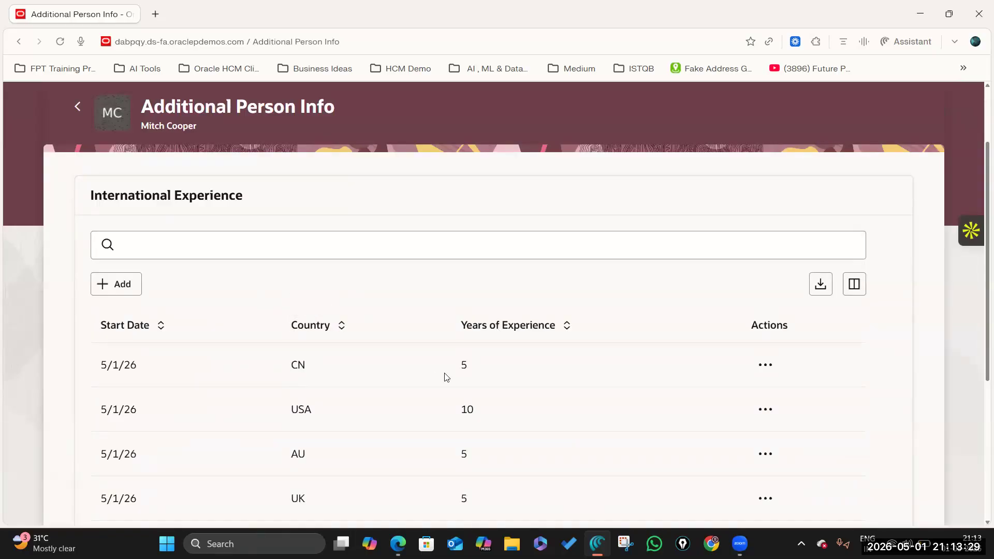
scroll(446, 377, down, 5)
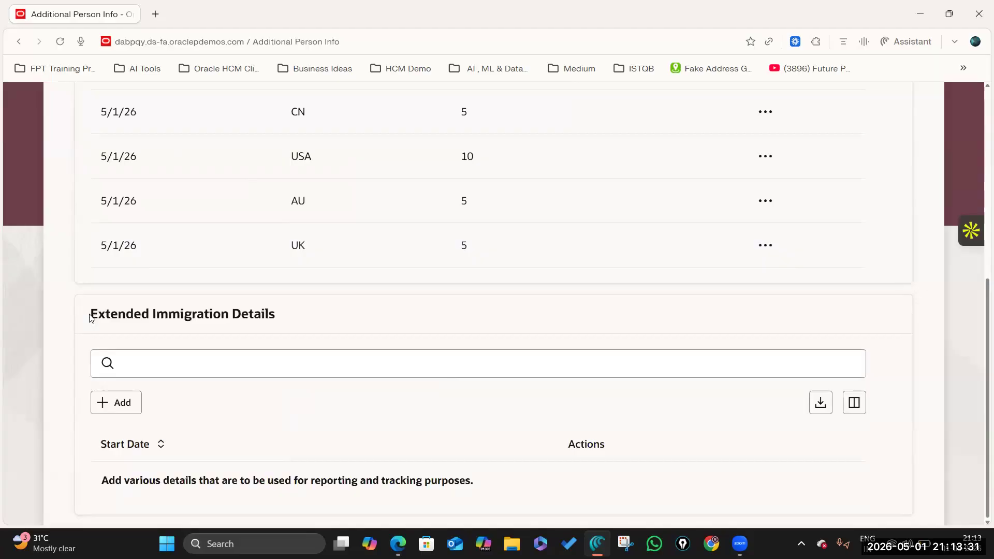
drag(90, 317, 310, 317)
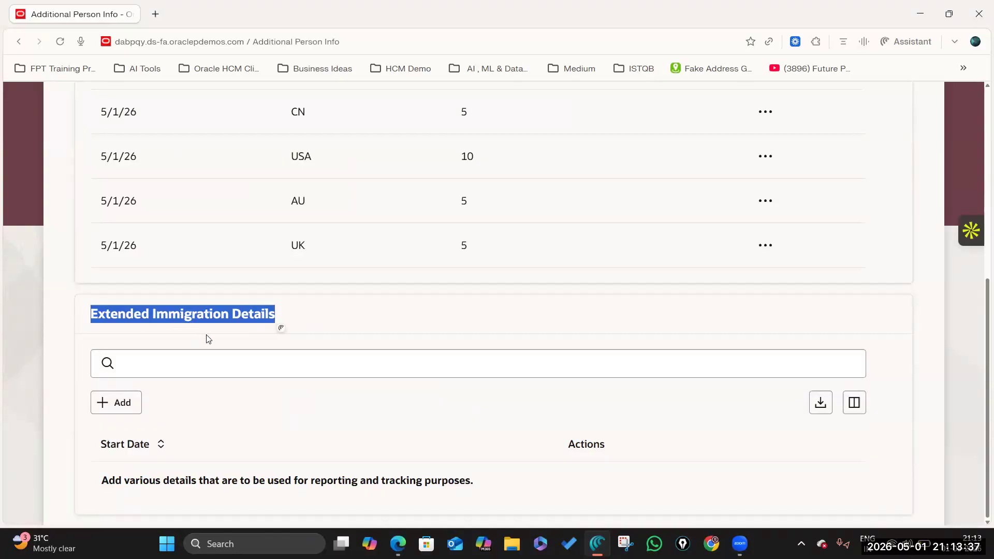
scroll(205, 341, up, 7)
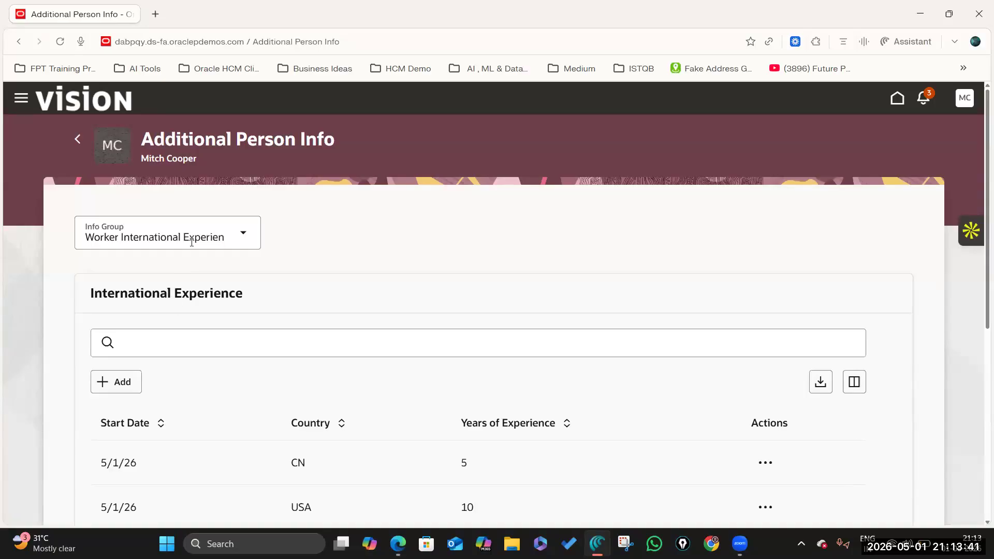
scroll(351, 288, down, 6)
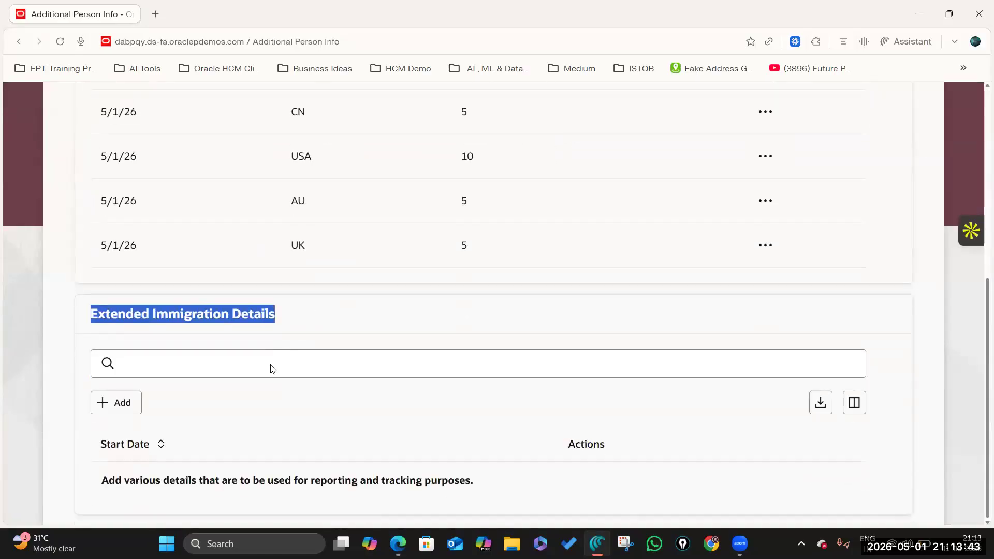
drag(125, 316, 370, 316)
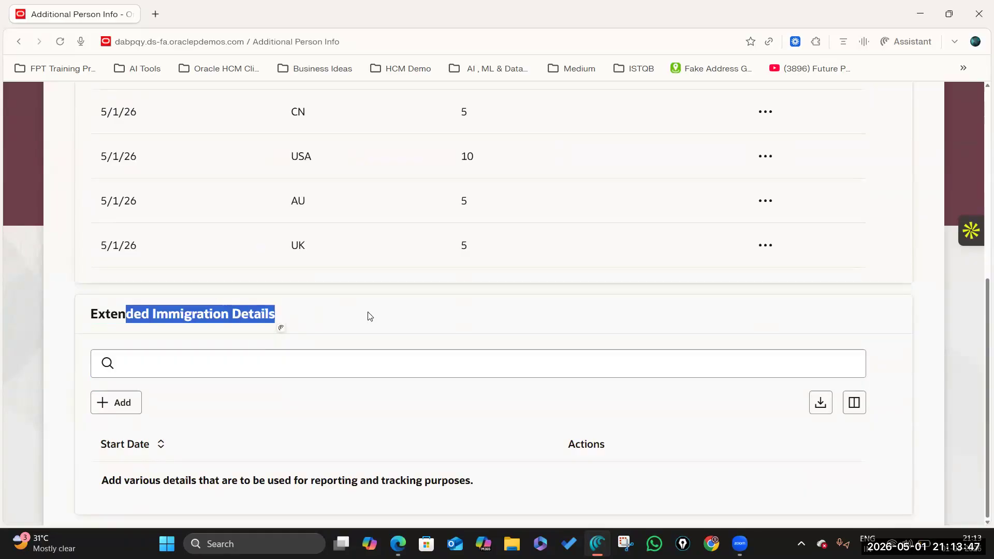
click(277, 330)
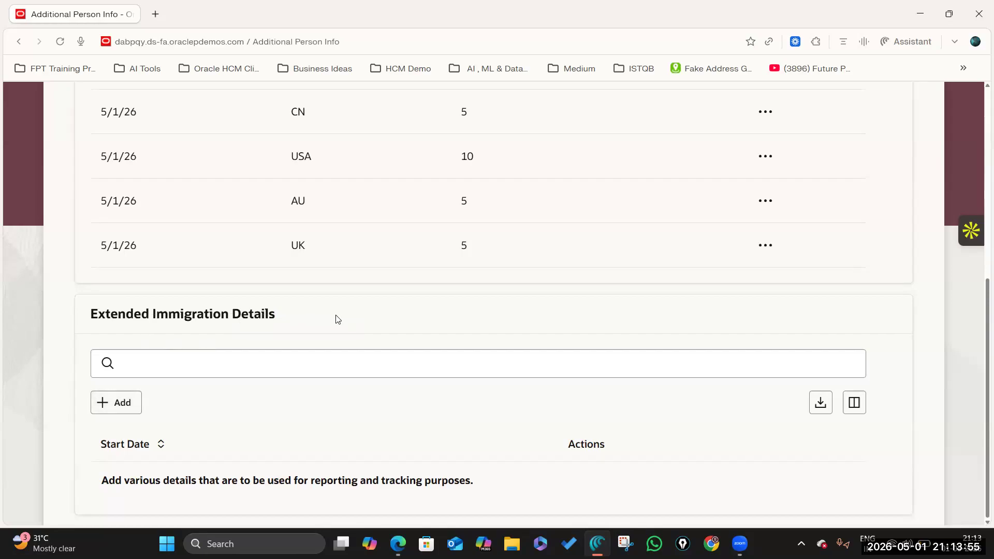
drag(94, 315, 275, 317)
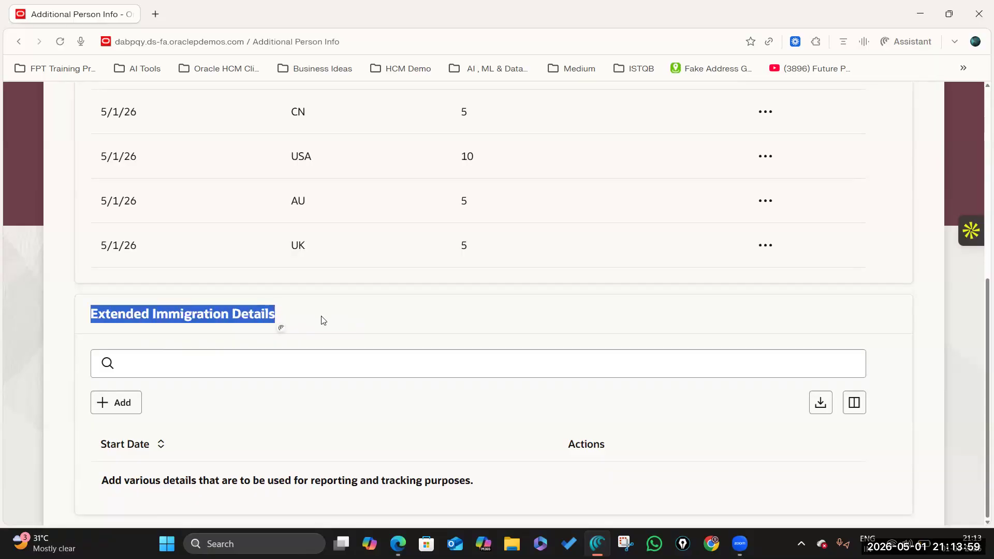
click(270, 341)
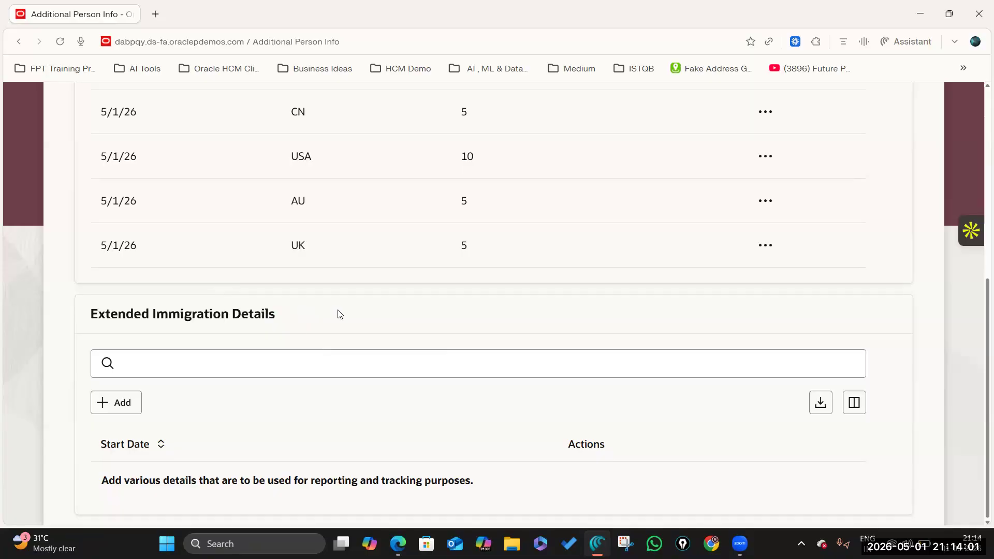
key(alt+Tab)
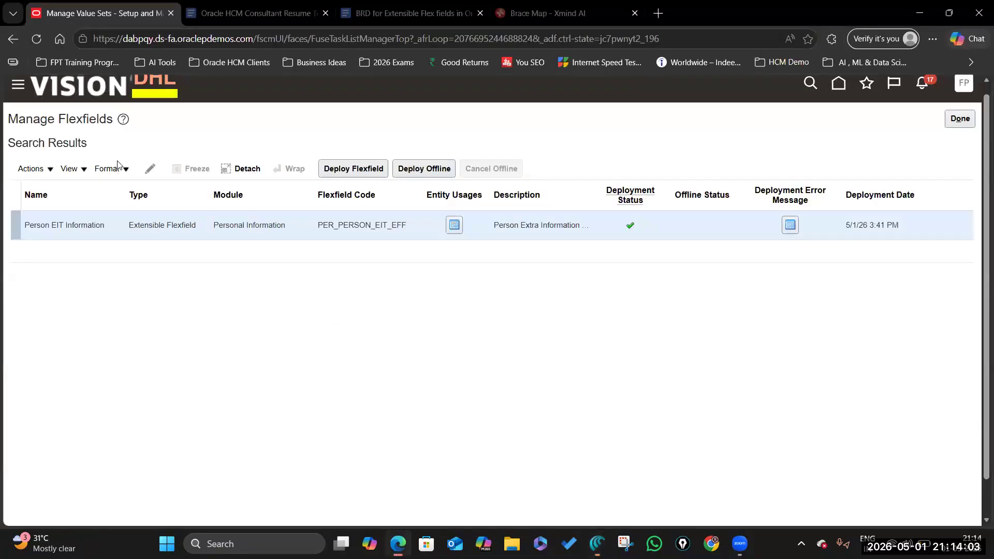
Step: Edit Person EIT Information, review its Extended Immigration Details context, then go to Manage Contexts
click(149, 169)
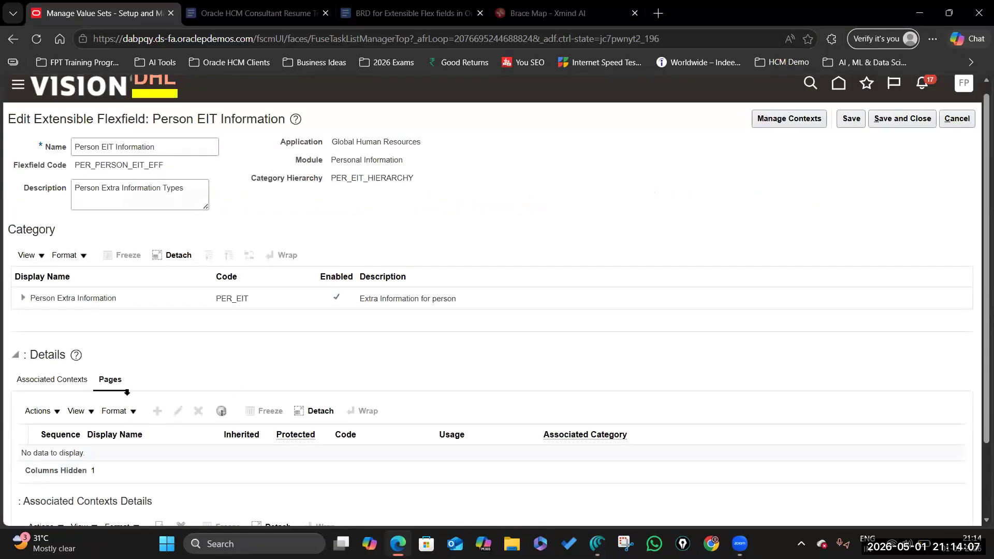
scroll(109, 328, down, 2)
click(142, 207)
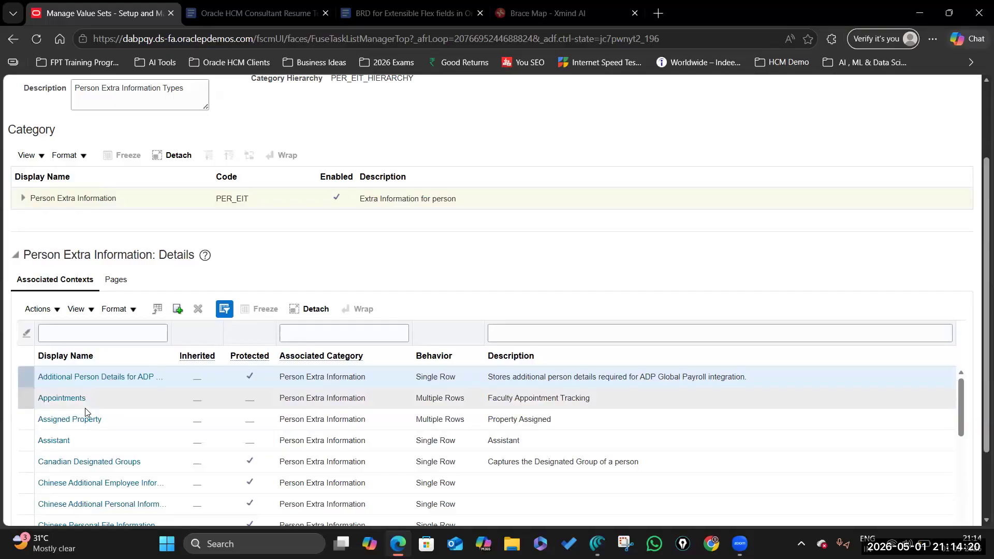
scroll(88, 430, down, 3)
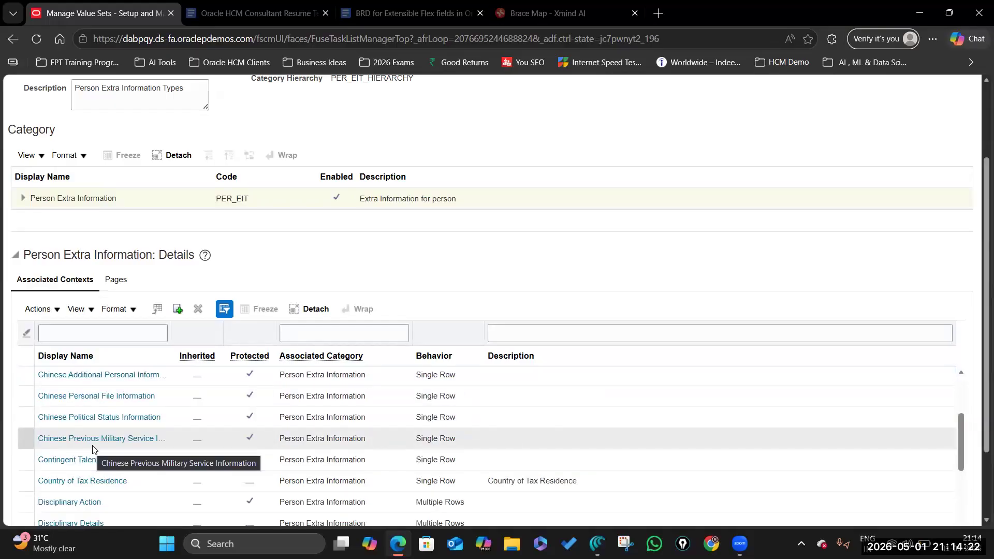
scroll(93, 450, down, 3)
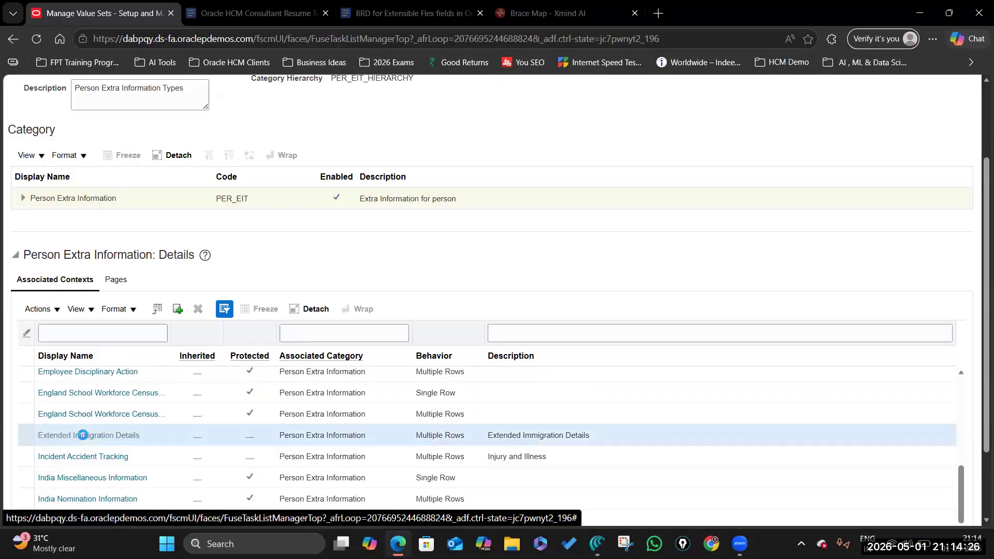
click(84, 439)
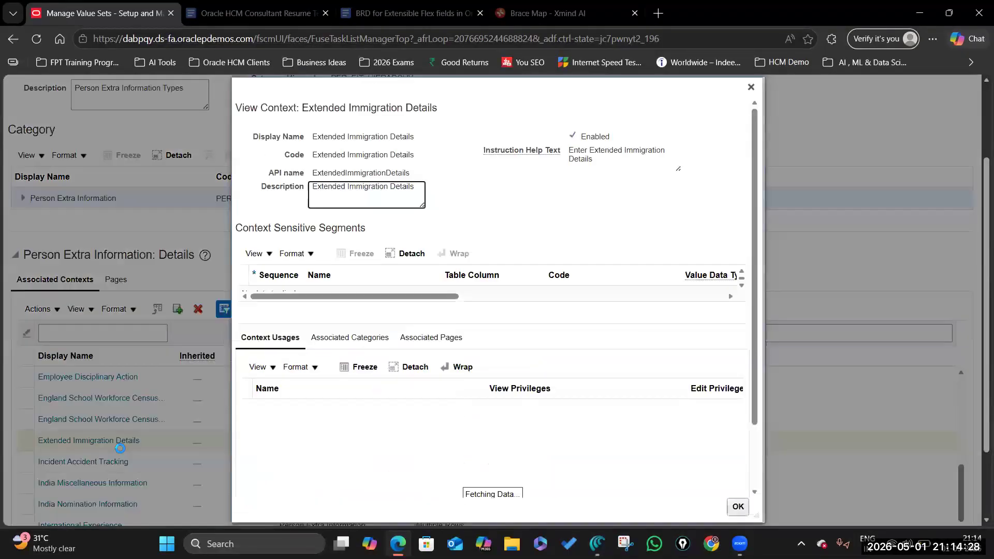
scroll(473, 396, up, 3)
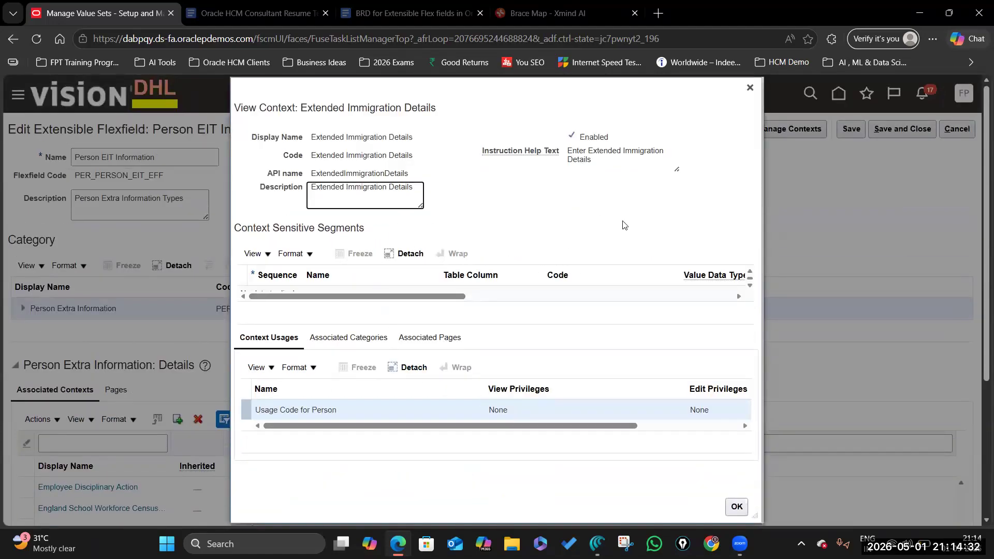
click(749, 87)
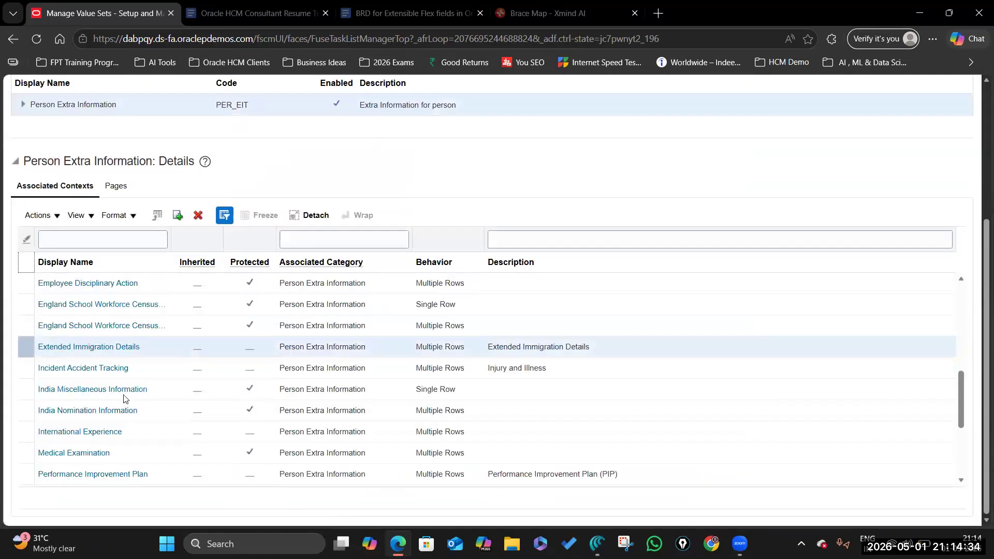
scroll(812, 264, up, 4)
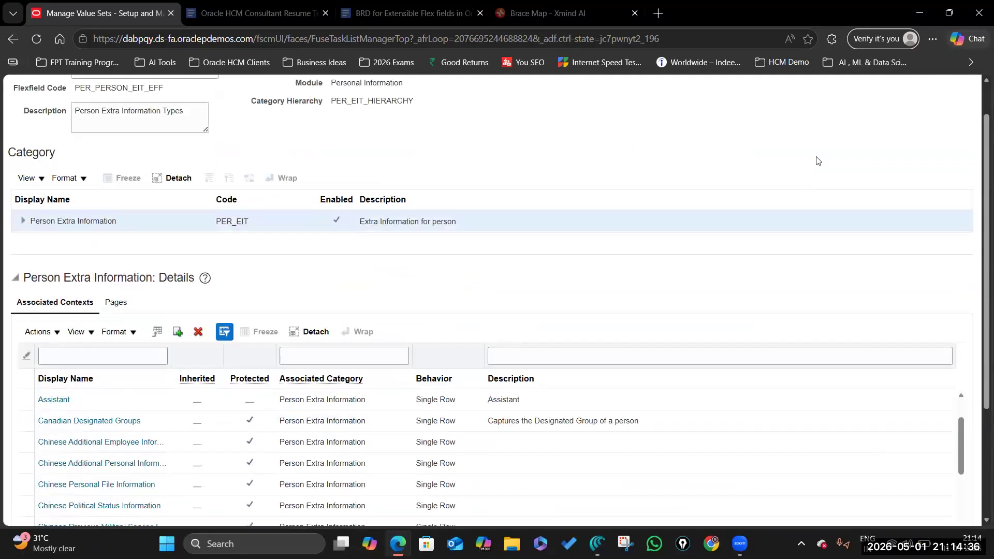
click(804, 130)
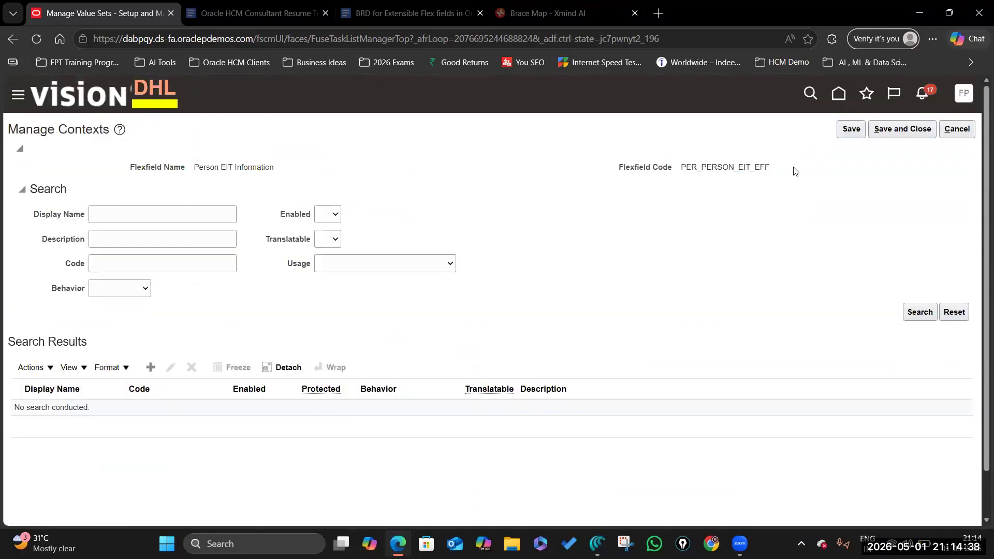
Step: Search Manage Contexts for Extended Immigration Details and open it for editing
click(124, 212)
text(Extended Immigration Details)
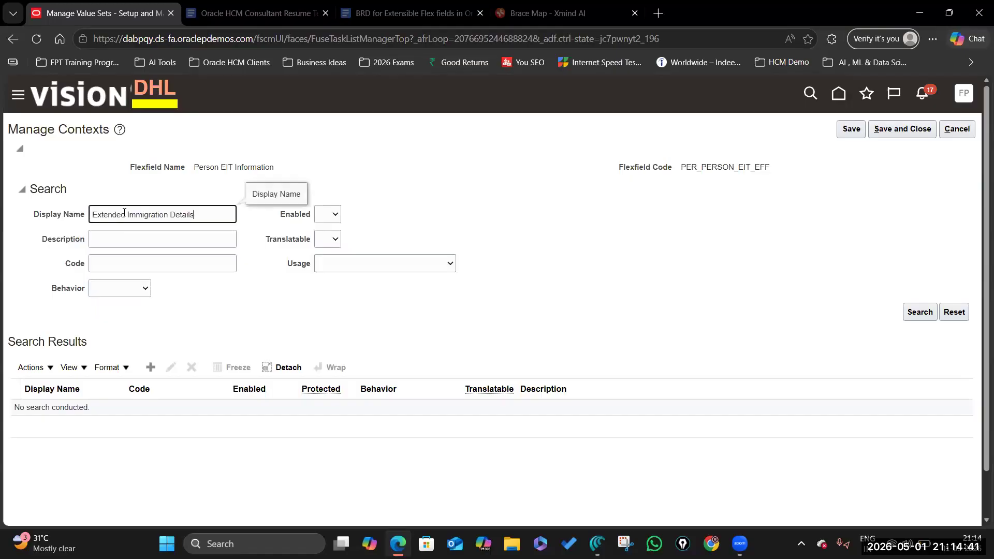
click(920, 313)
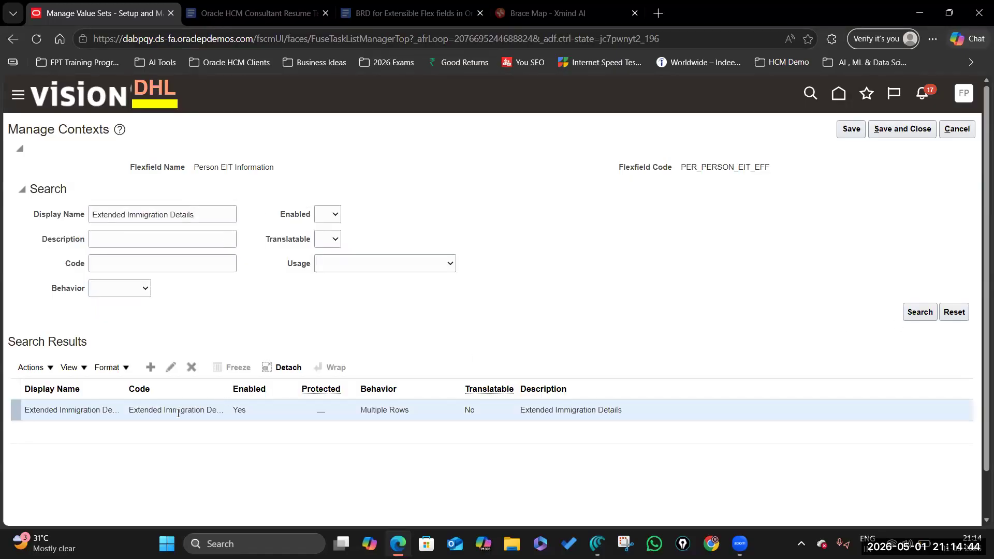
click(171, 368)
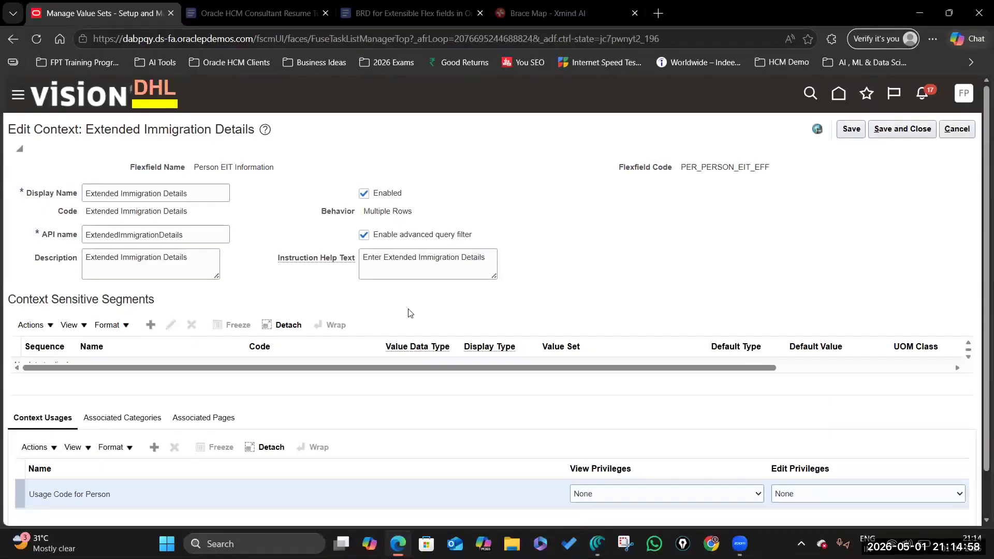
Step: Review the Xmind segment map and Additional Person Info page, then bring up the BRD document
click(534, 9)
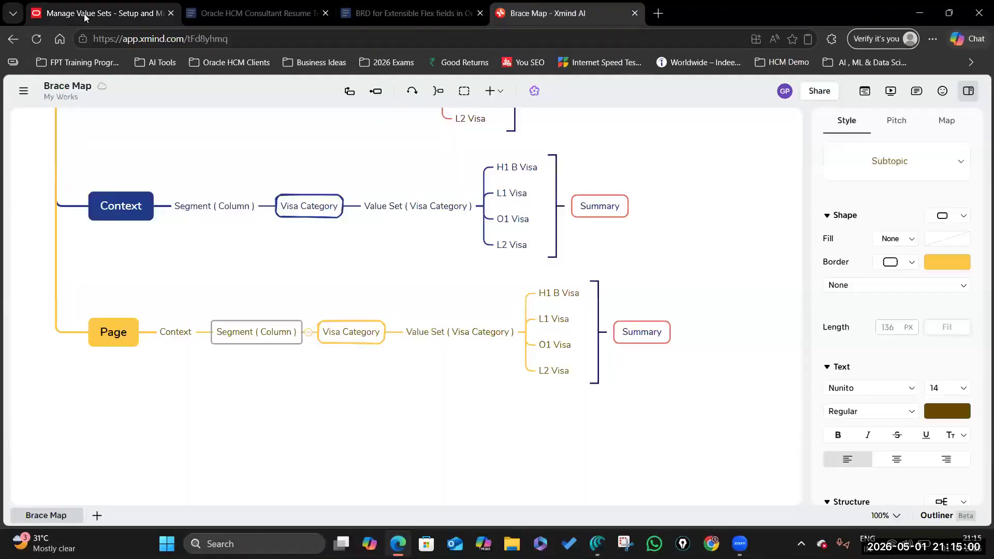
click(87, 17)
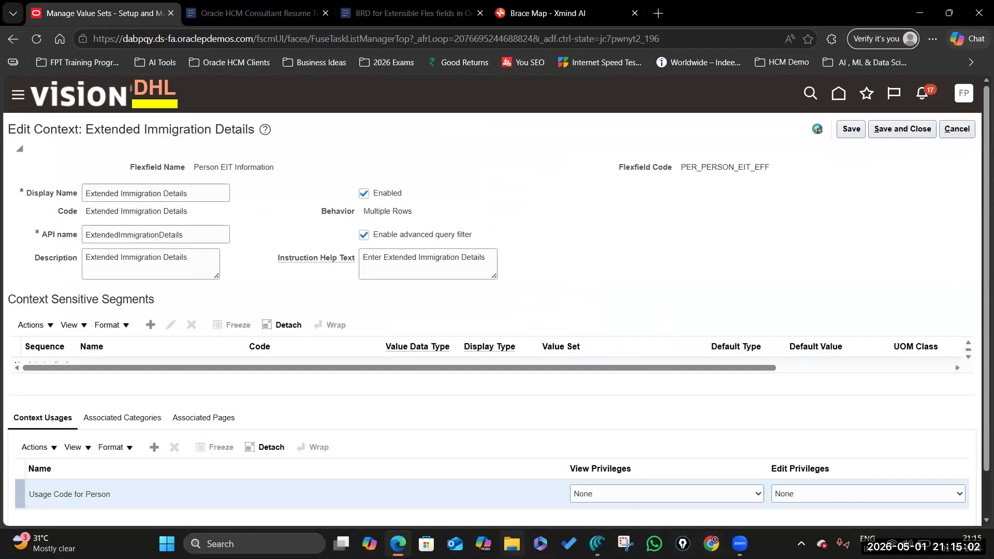
click(597, 543)
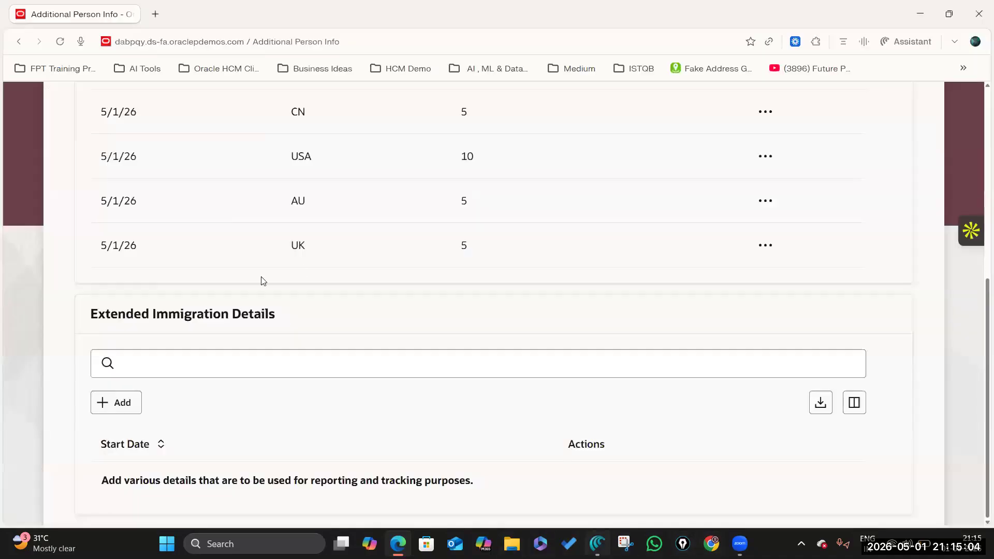
scroll(261, 278, up, 5)
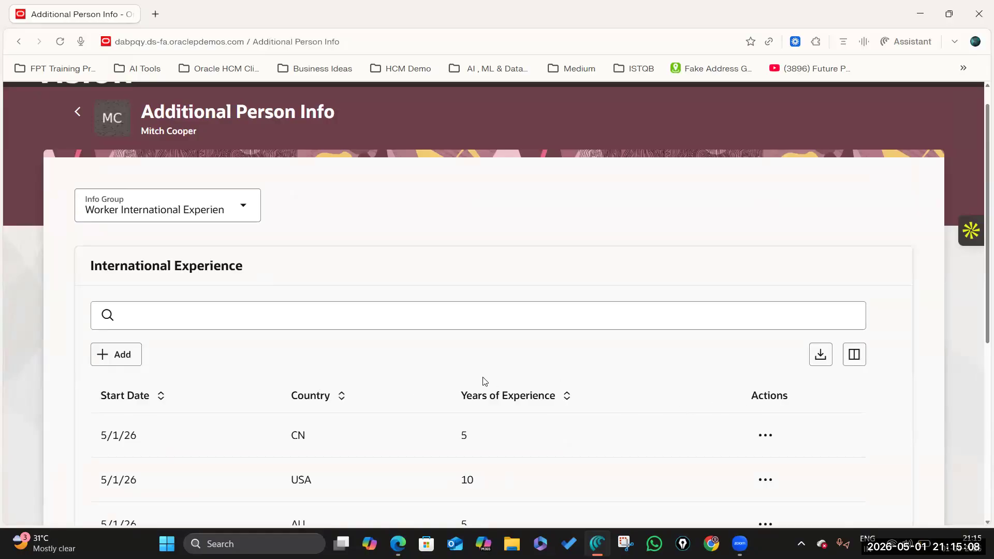
key(alt+Tab)
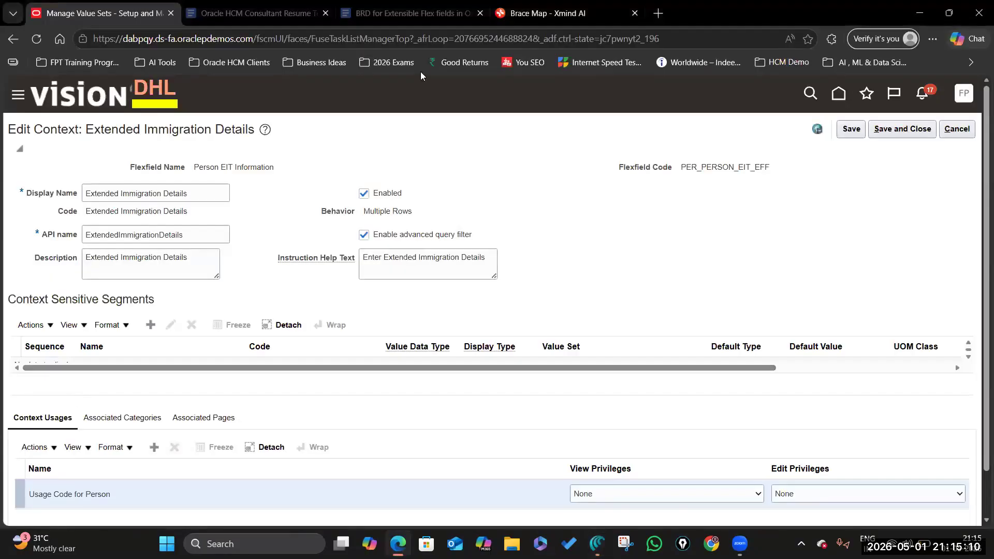
click(415, 15)
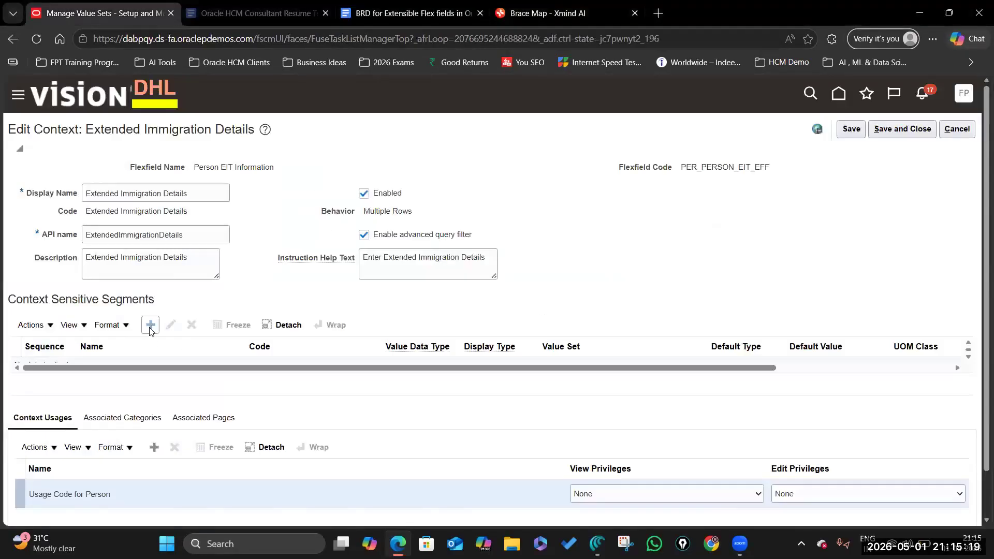
Step: Add a Visa Category segment as a Character-type unique key
click(150, 326)
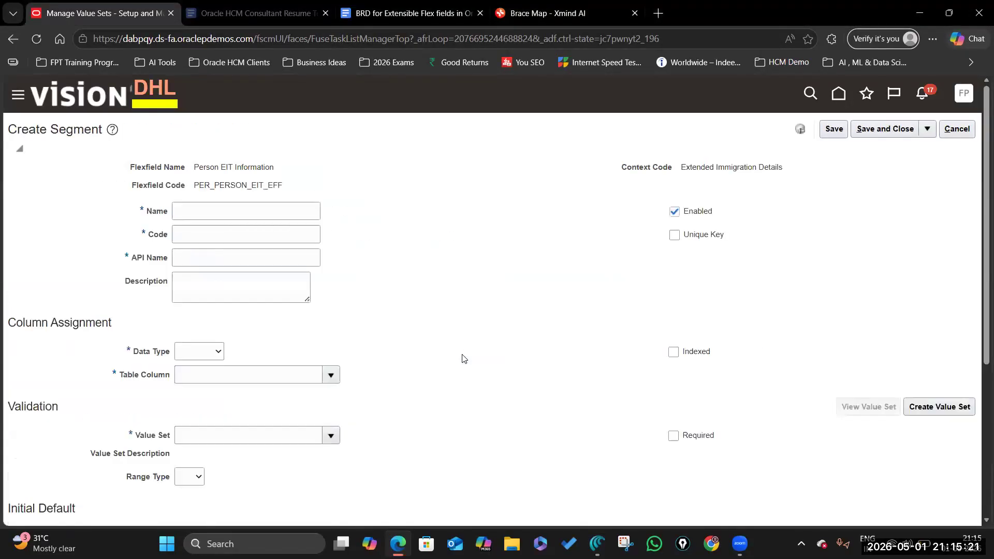
click(208, 213)
text(Visa Category)
click(233, 231)
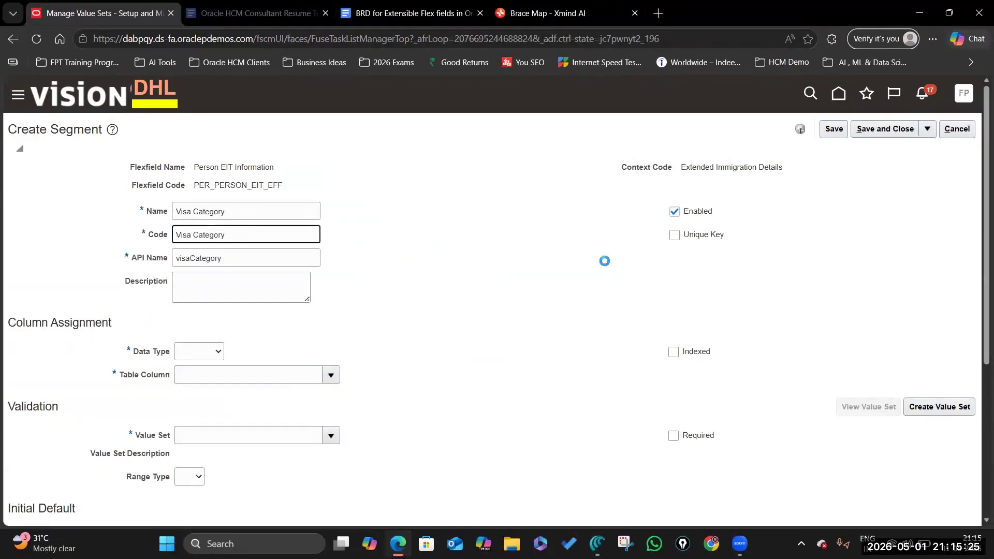
click(674, 235)
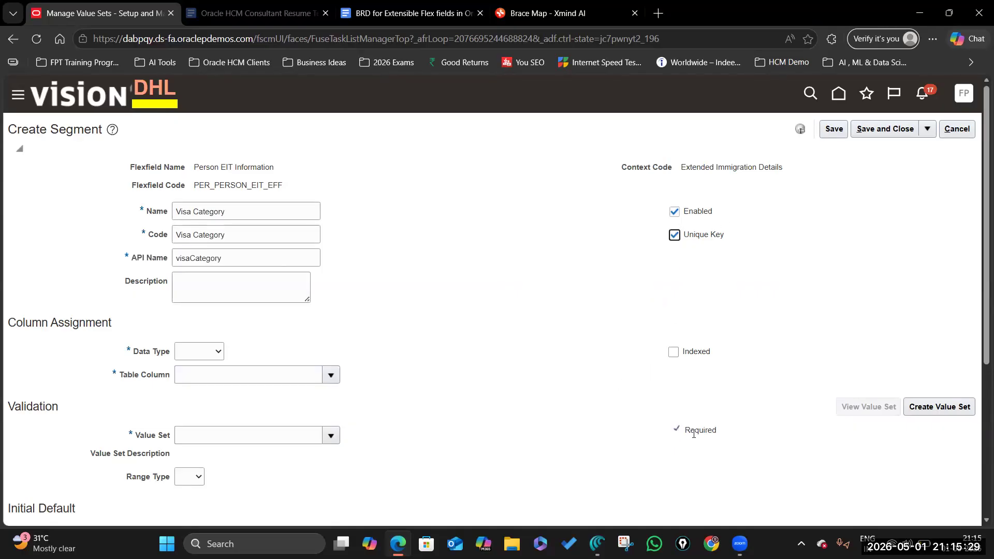
click(220, 354)
click(214, 386)
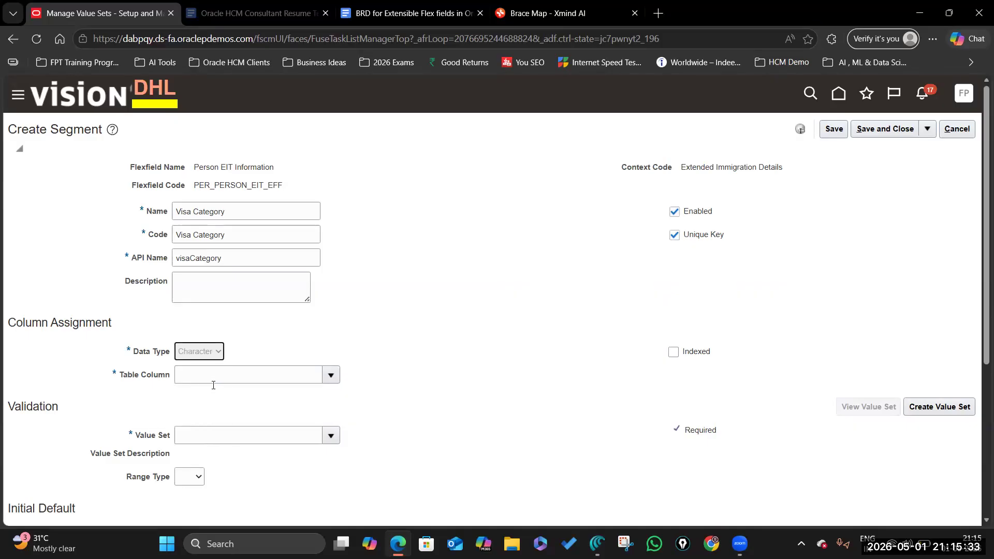
Step: Search value sets for %VISA% and assign VS_VISA_CATEGORY to the segment
click(332, 435)
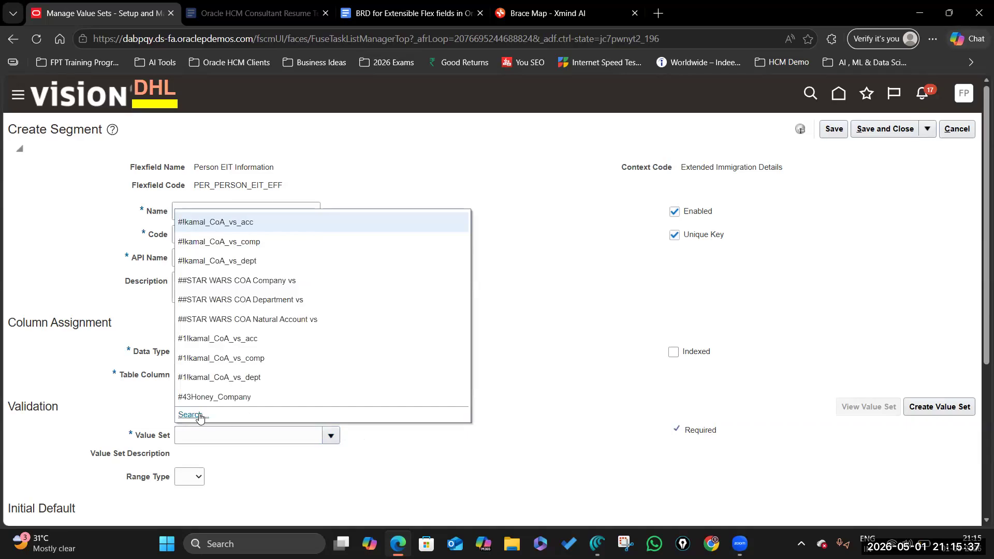
click(200, 417)
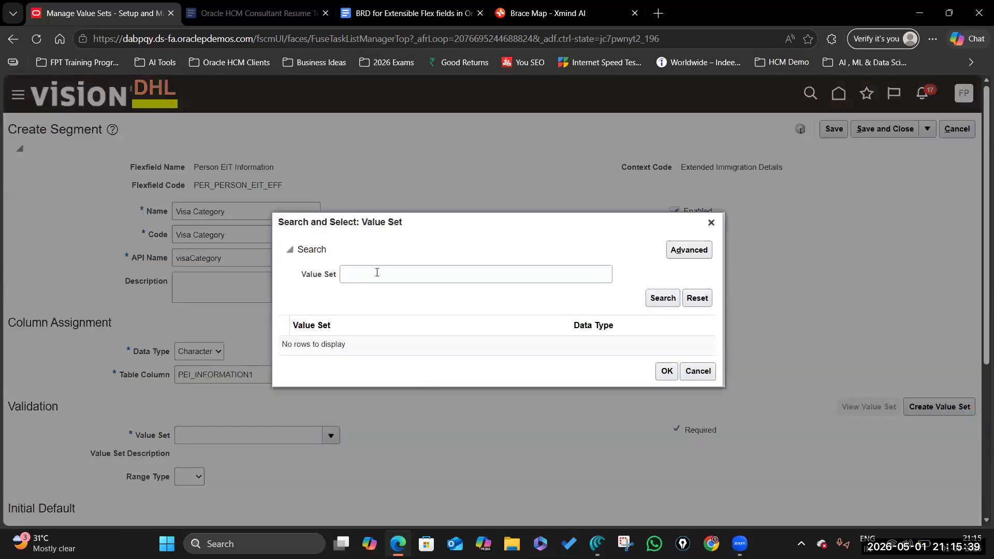
click(375, 271)
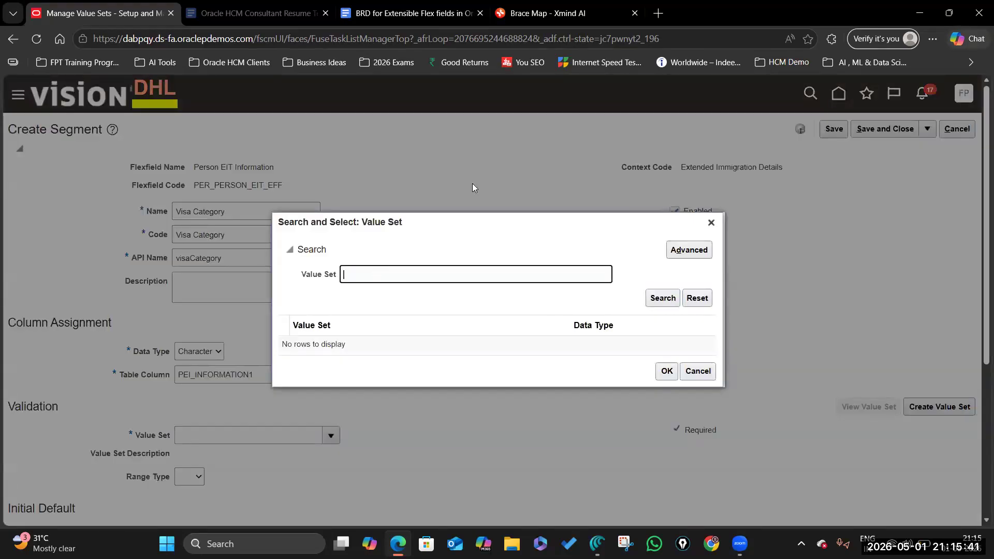
text(%VISA%)
key(Return)
click(349, 354)
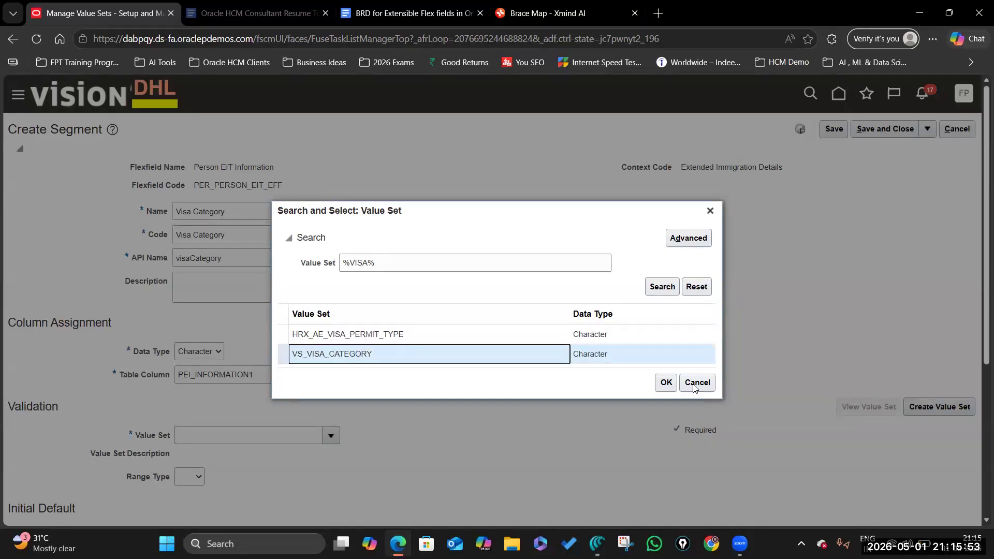
click(666, 383)
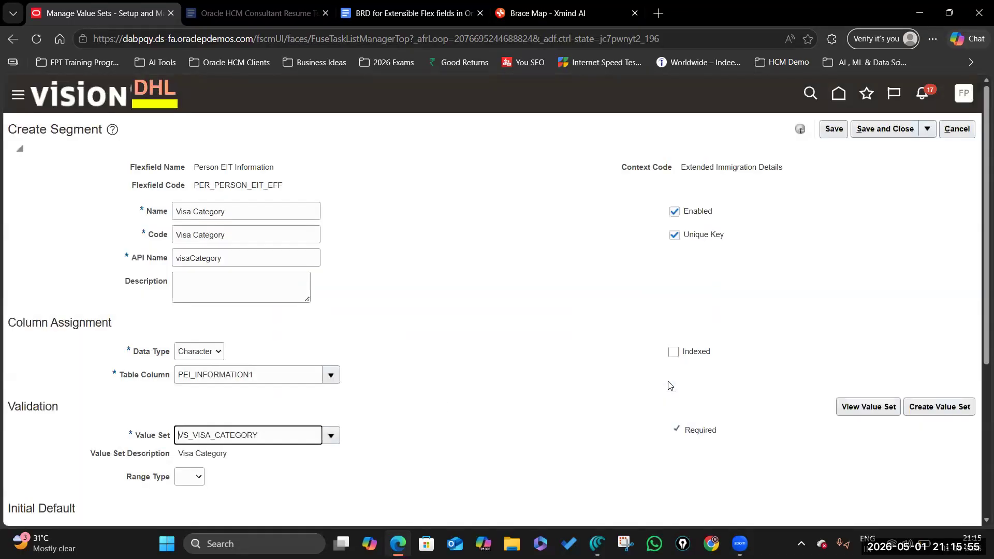
Step: Set Visa Category's display type to Drop-down List with display size and height 20
scroll(444, 405, down, 3)
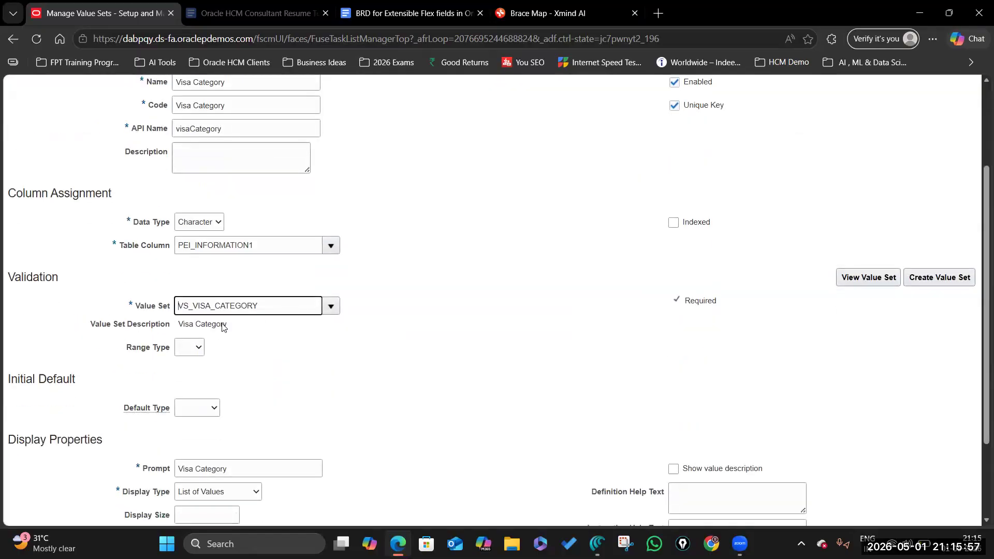
scroll(222, 370, down, 2)
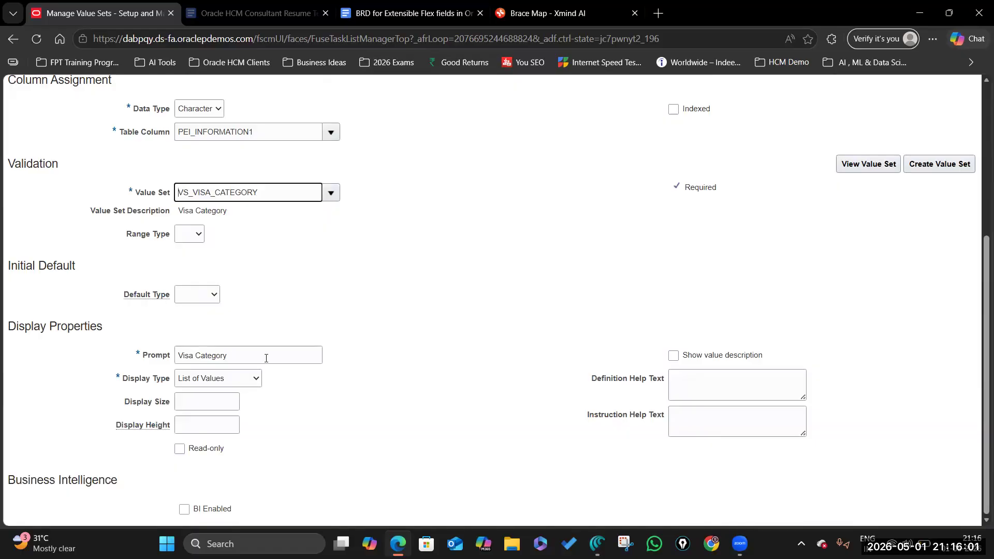
click(255, 382)
click(224, 223)
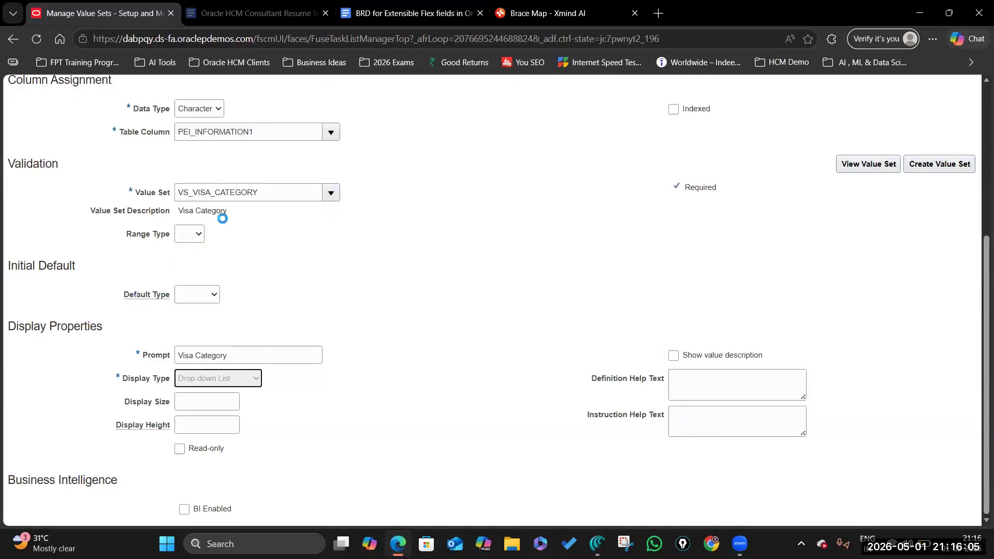
click(415, 21)
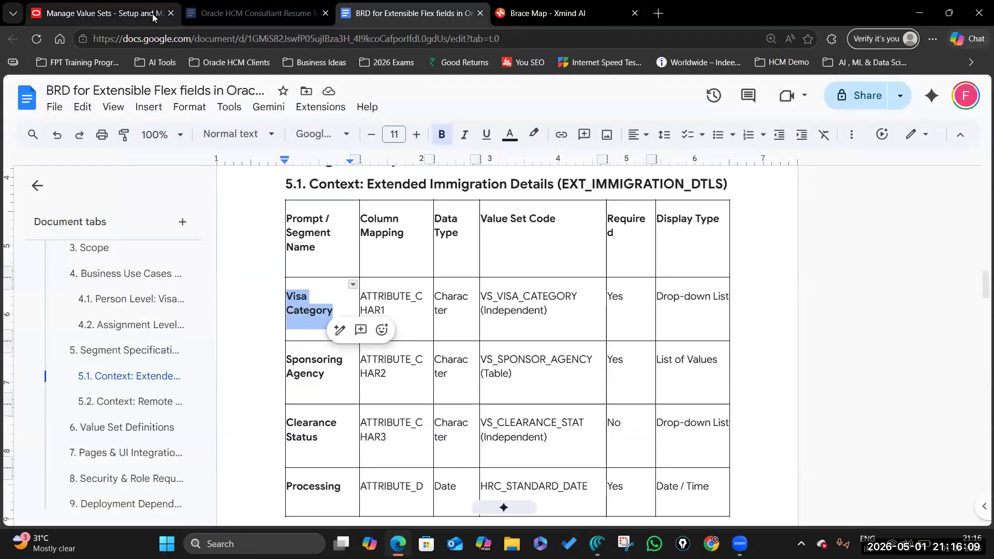
click(104, 13)
click(208, 399)
text(20)
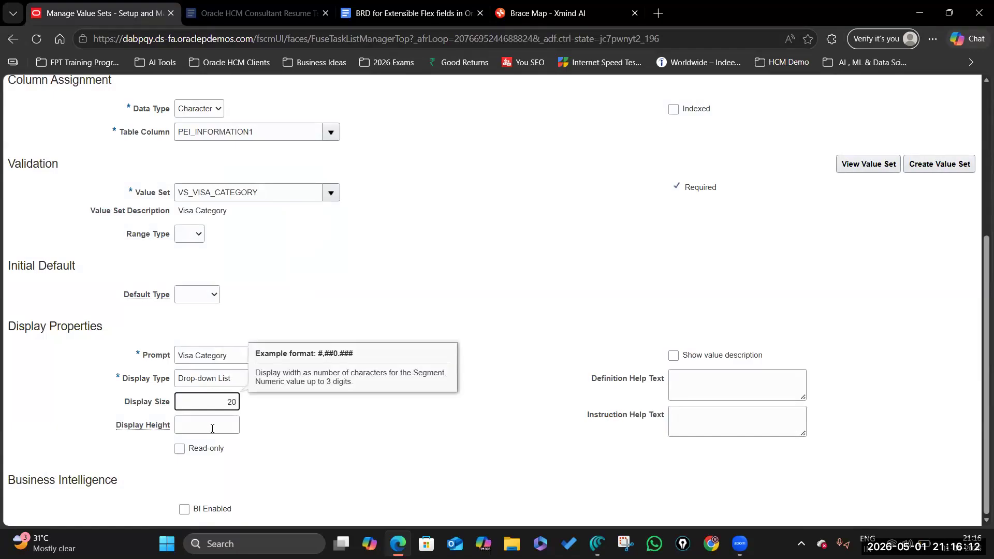
click(212, 429)
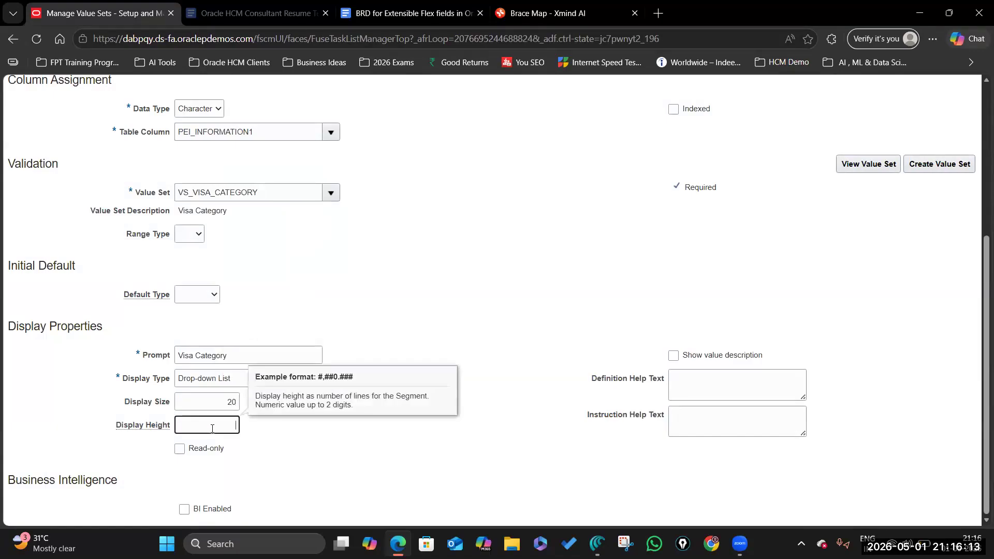
click(563, 447)
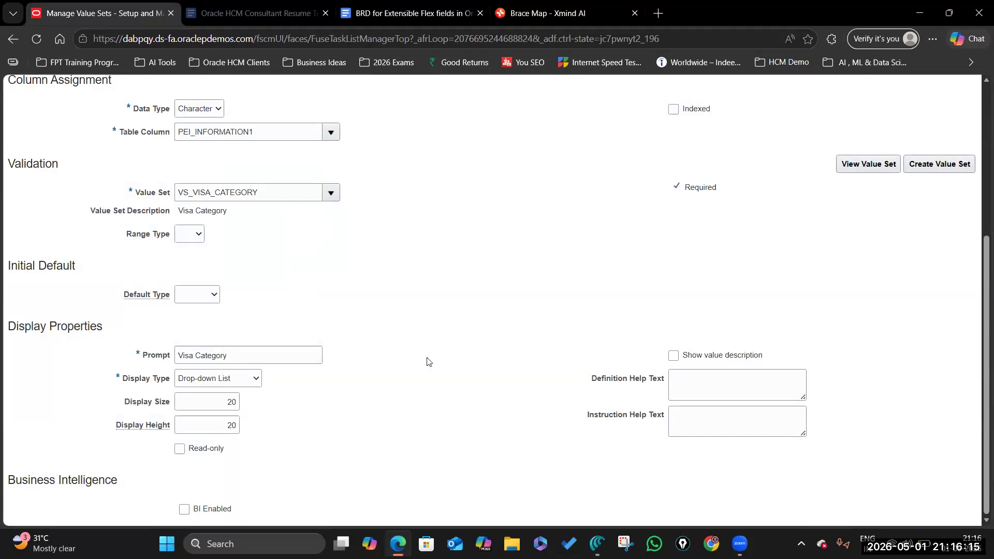
Step: Show the value description, use 'Enter Visa Category' as definition and instruction help, and enable BI
click(692, 384)
click(673, 355)
click(688, 382)
text(Enter Visa Category)
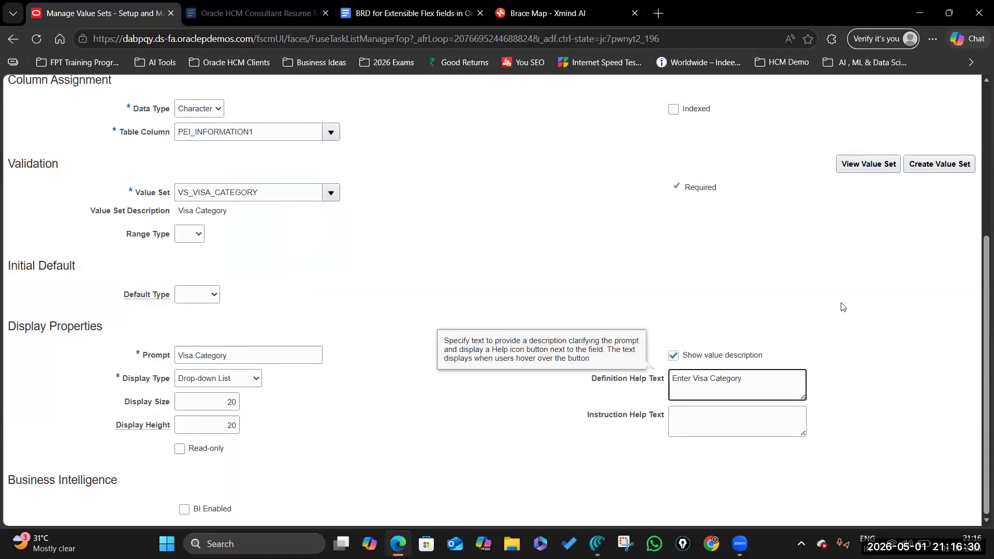
click(841, 304)
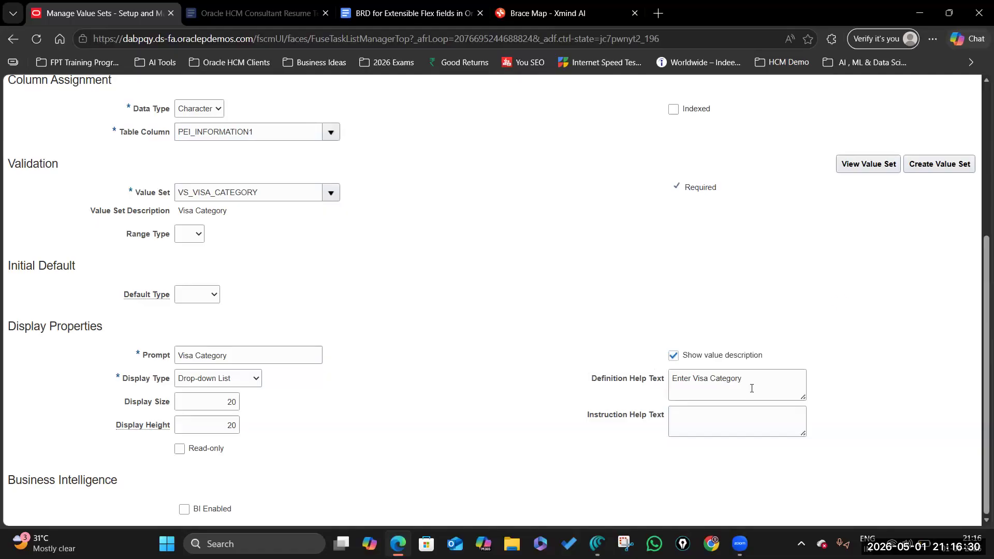
drag(748, 378, 671, 381)
key(ctrl+c)
click(707, 410)
key(ctrl+v)
click(533, 399)
click(184, 510)
Step: Save and close the Visa Category segment, start another segment and review the BRD
scroll(518, 344, up, 5)
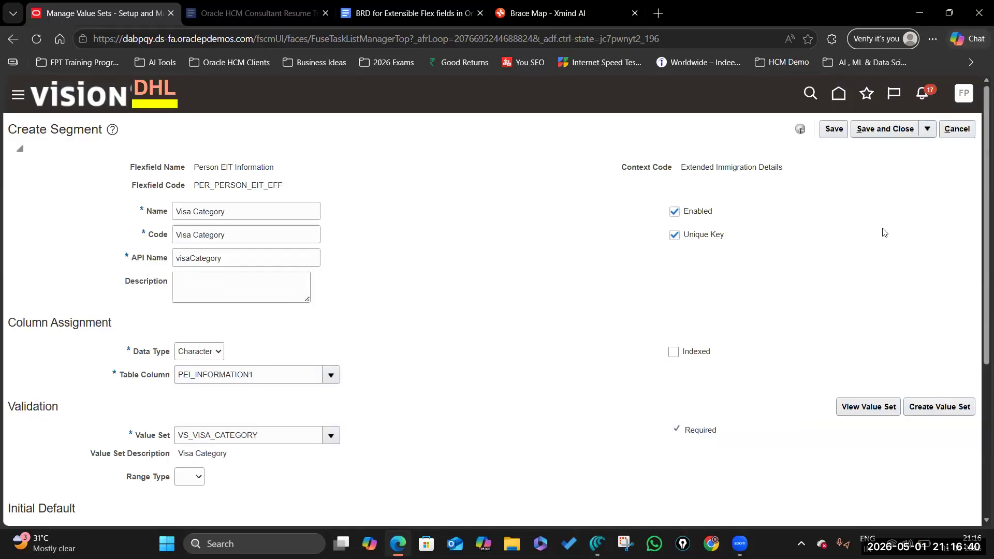
click(886, 129)
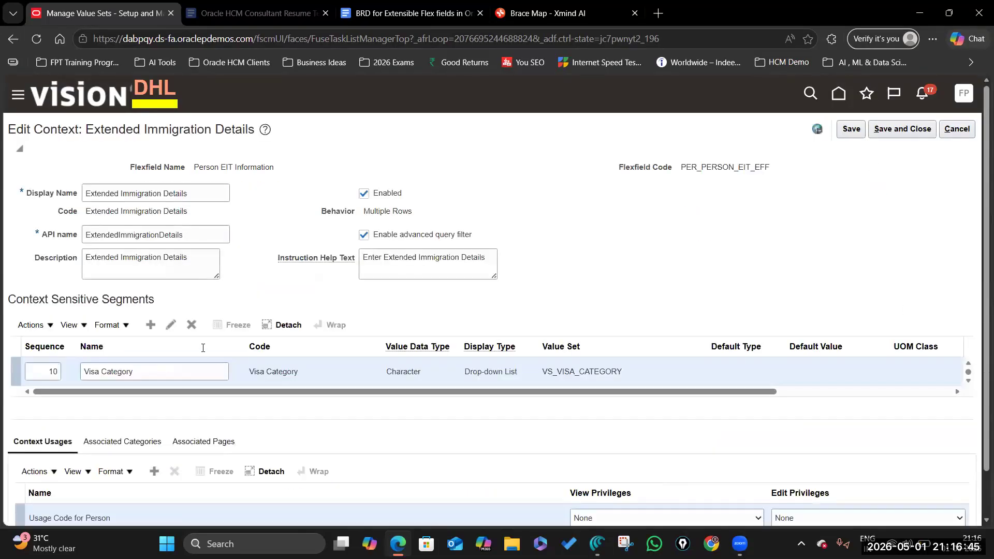
click(150, 325)
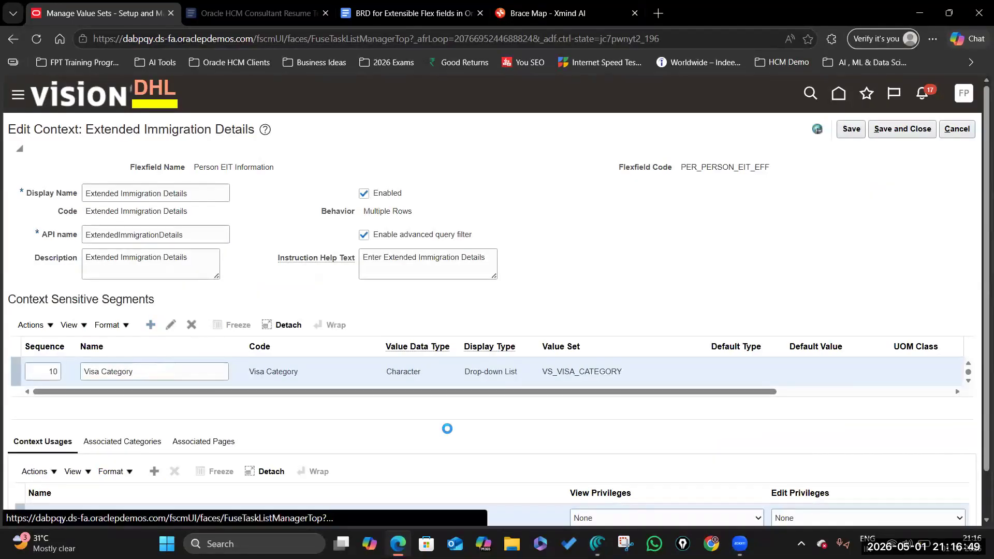
click(409, 13)
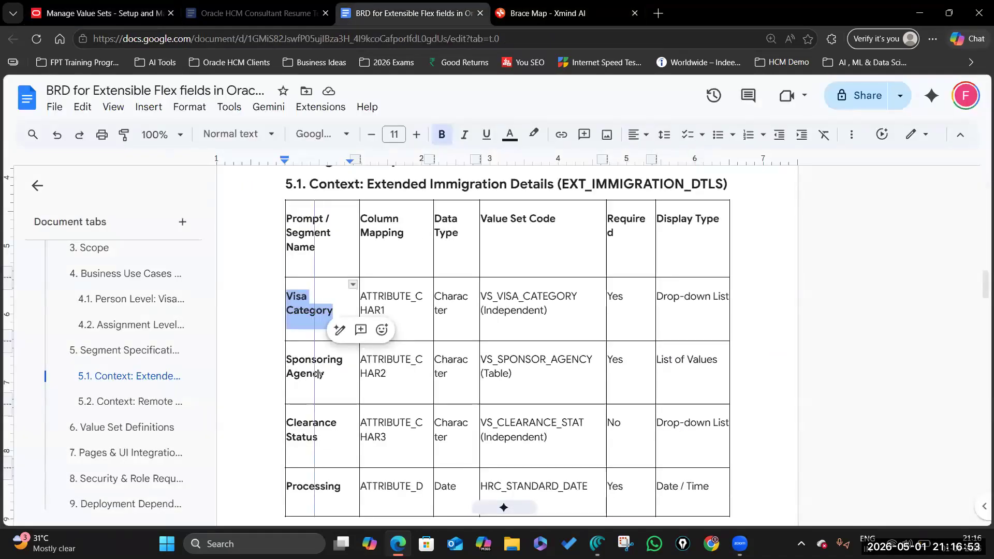
Step: Give the Sponsoring Agency segment Character type and value set VS_SPONSOR_AGENCY, and mark it required
drag(285, 368, 271, 367)
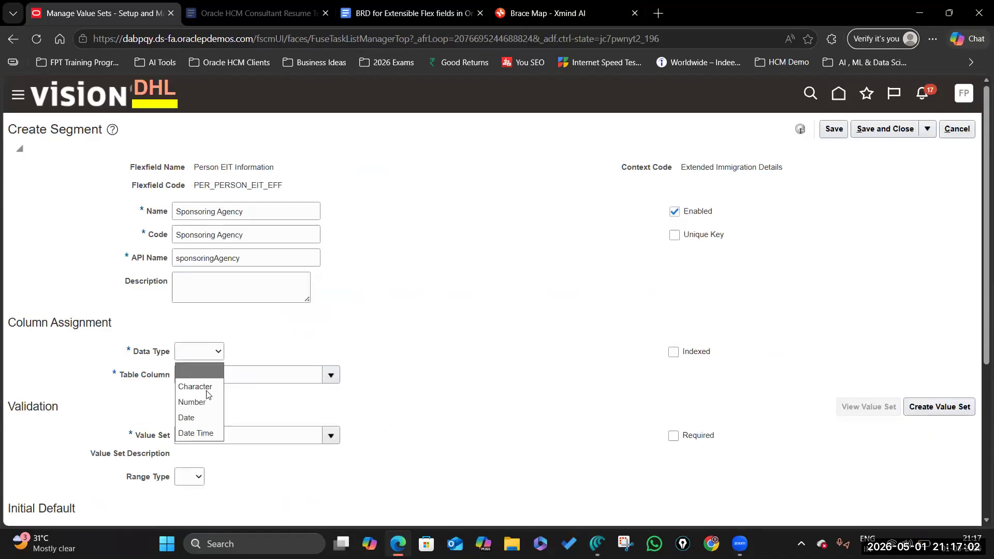
click(209, 389)
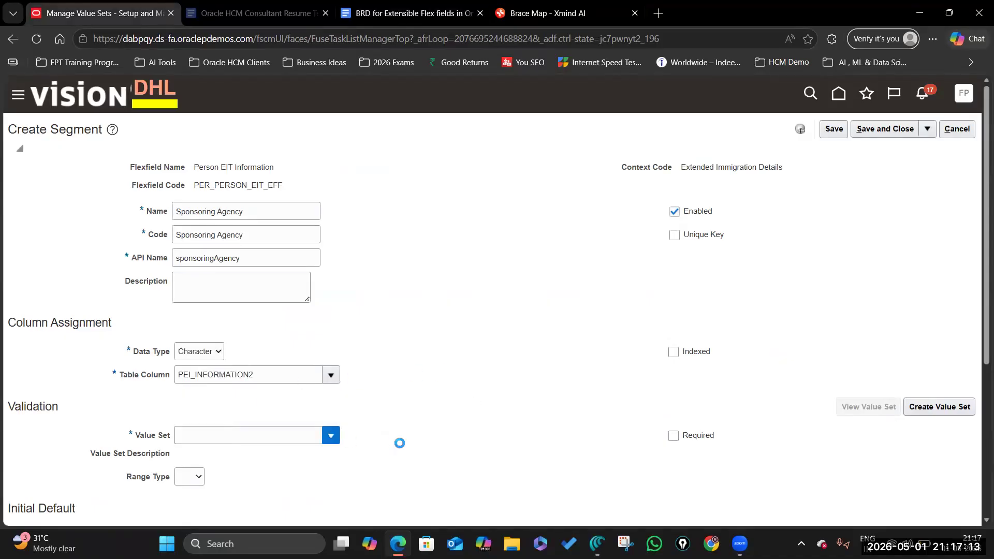
click(331, 435)
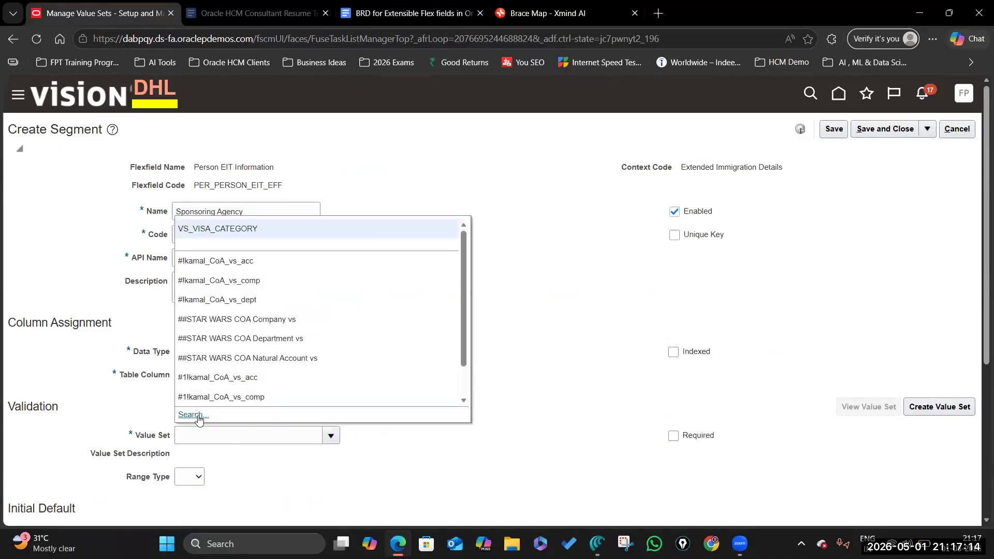
click(193, 414)
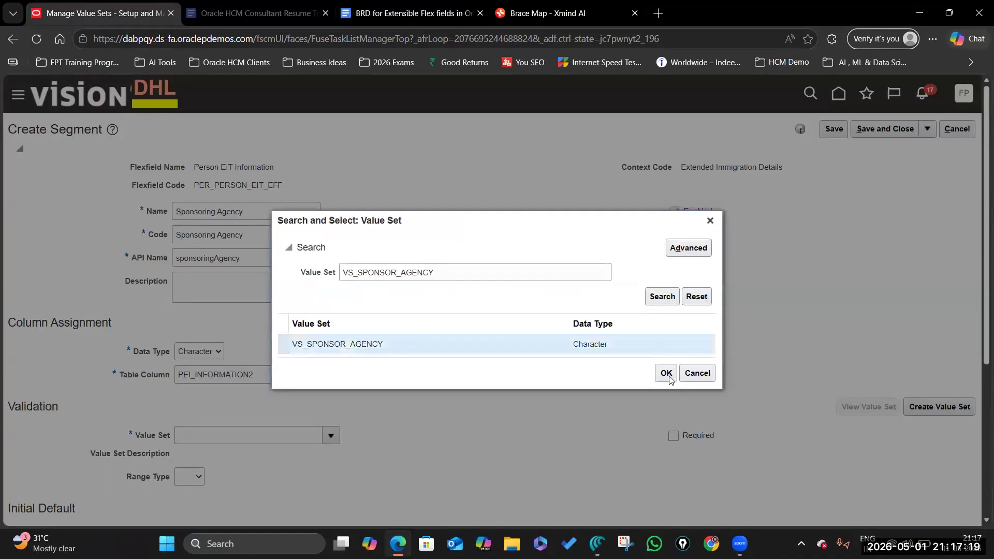
click(669, 378)
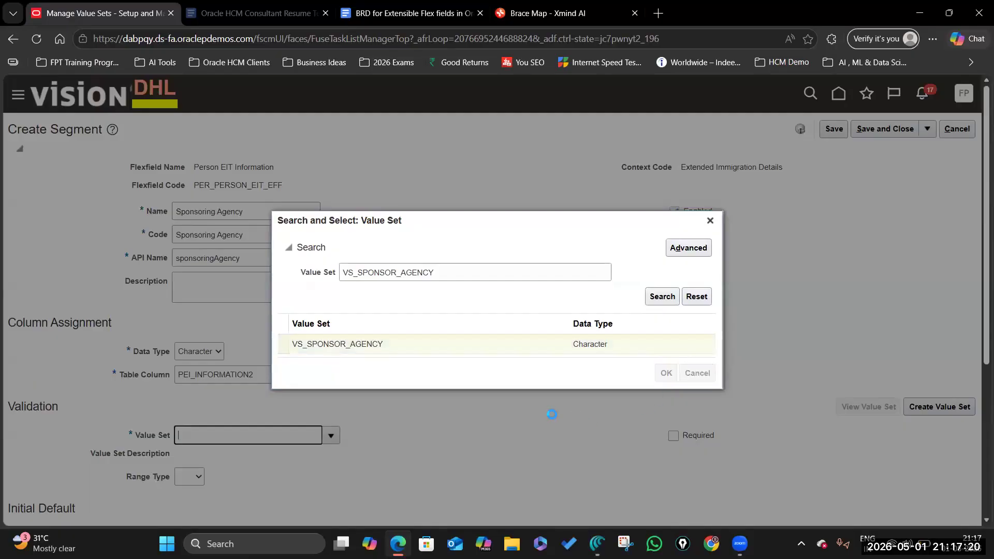
scroll(552, 416, down, 3)
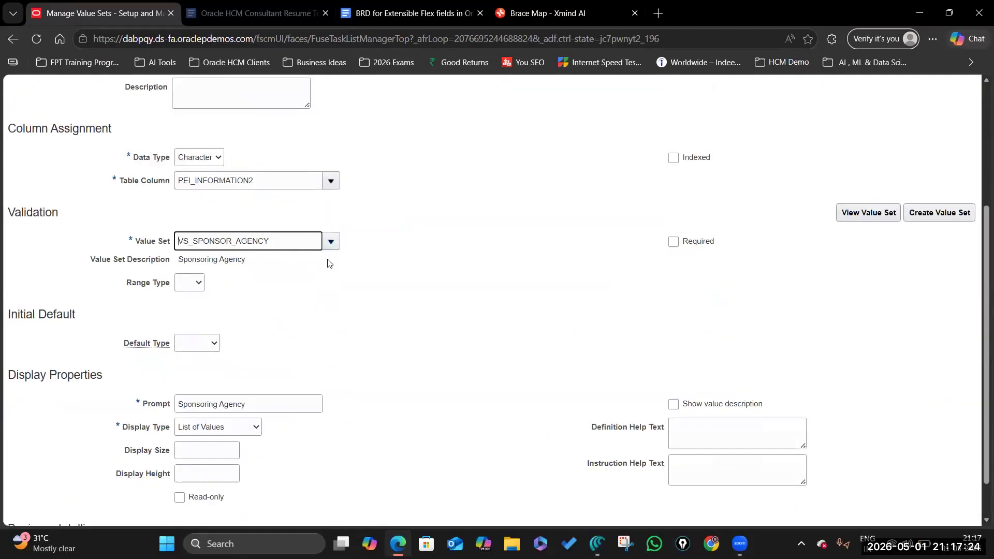
click(674, 242)
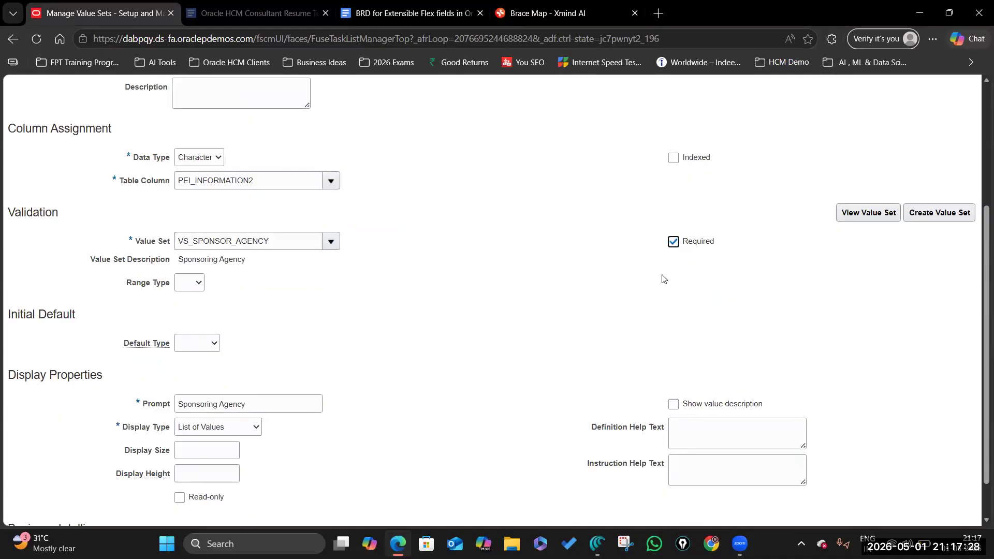
Step: Check the BRD's display type, then set display size and height 20 and show the value description
click(245, 427)
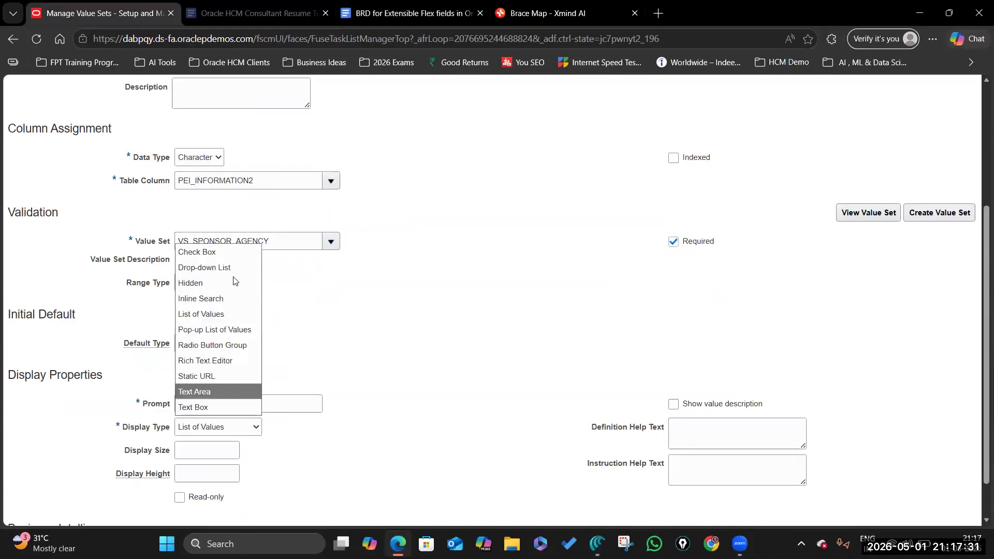
click(412, 12)
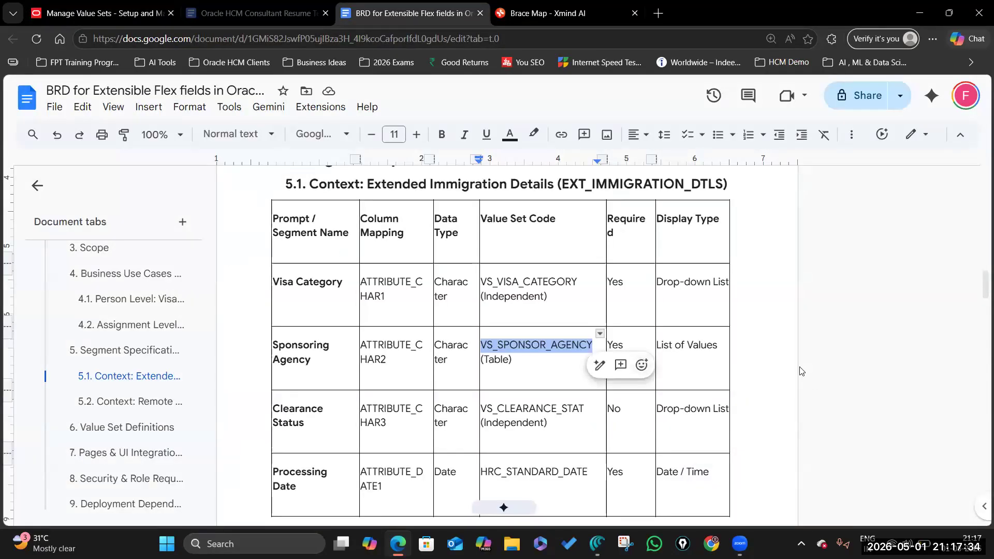
click(718, 349)
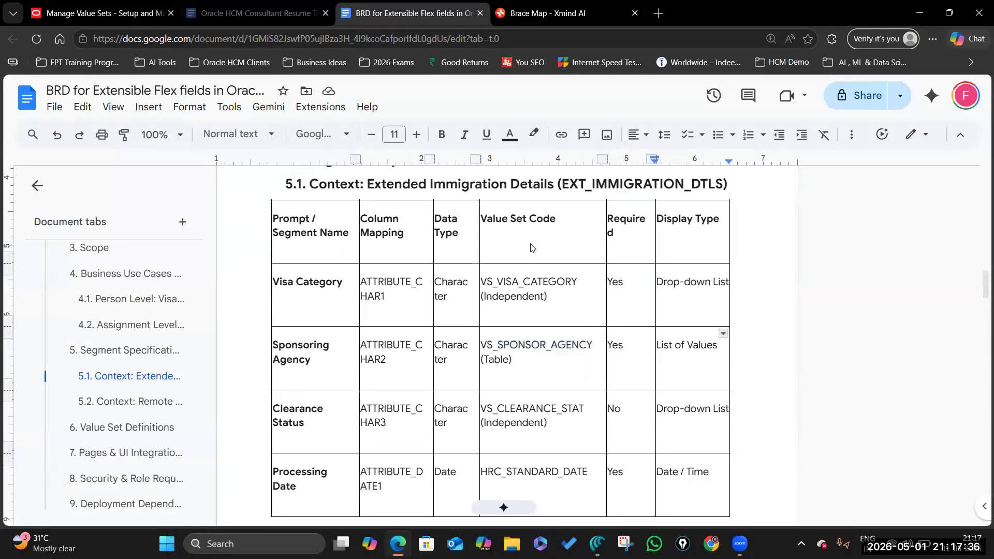
key(ctrl+1)
click(234, 446)
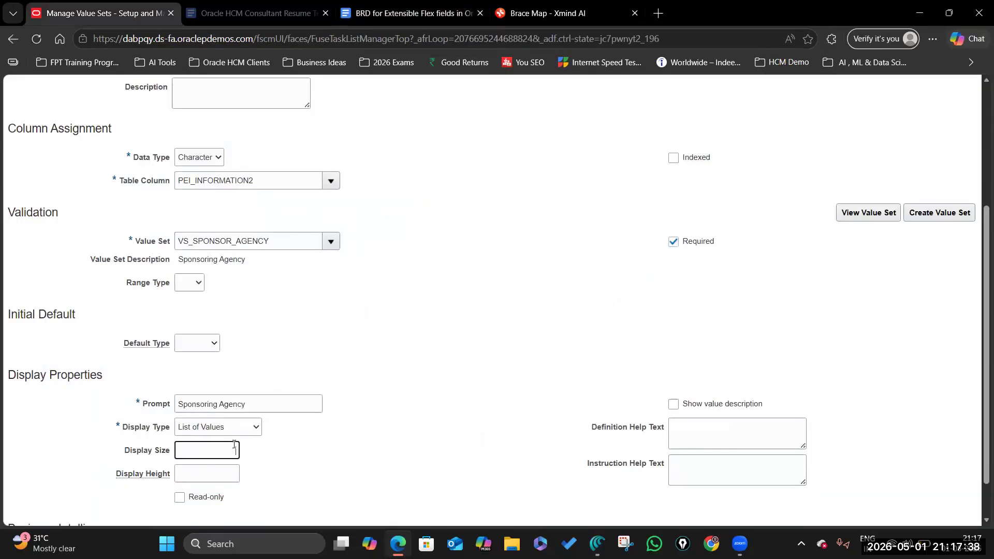
key(Tab)
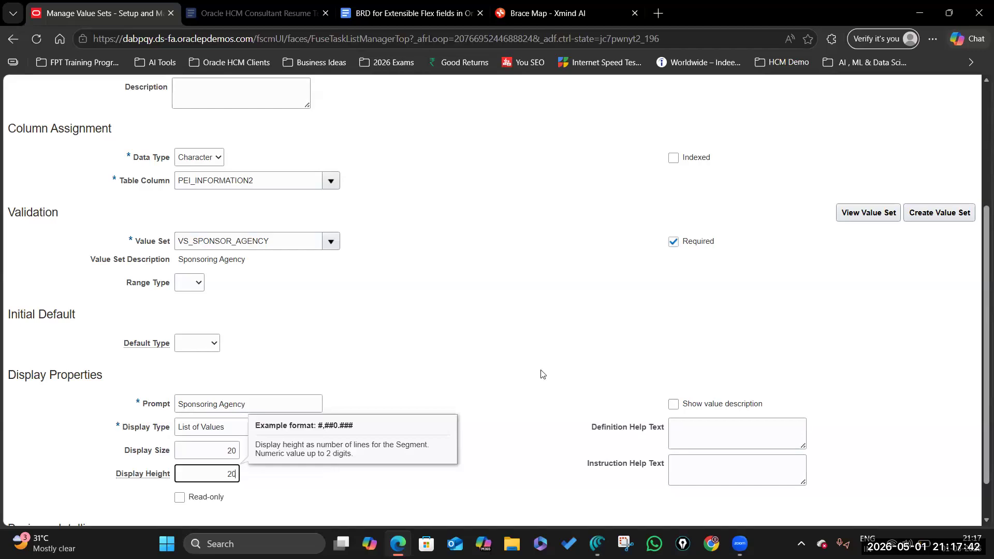
click(674, 404)
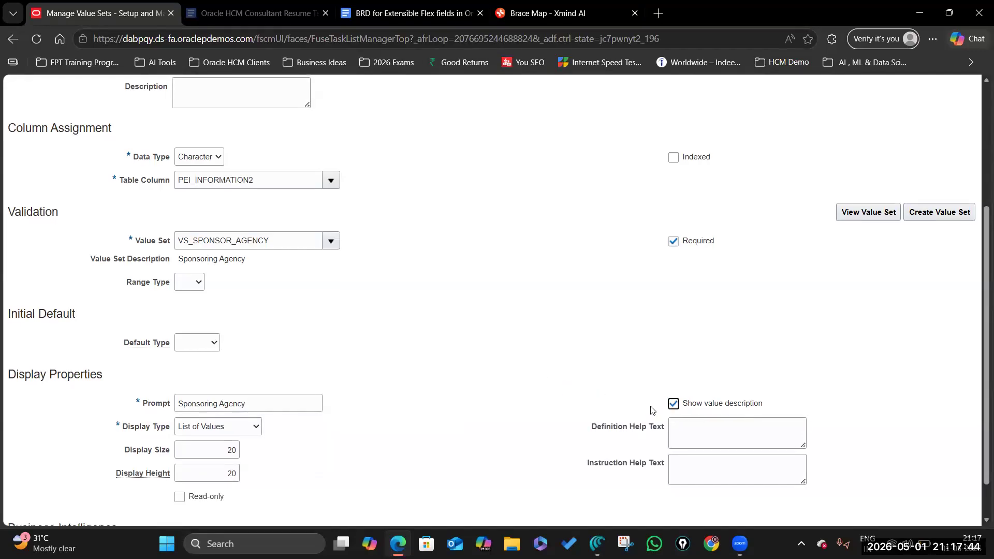
Step: Fill the definition and instruction help text with the Sponsoring Agency wording, then save and close
scroll(359, 390, down, 1)
click(158, 355)
key(ctrl+c)
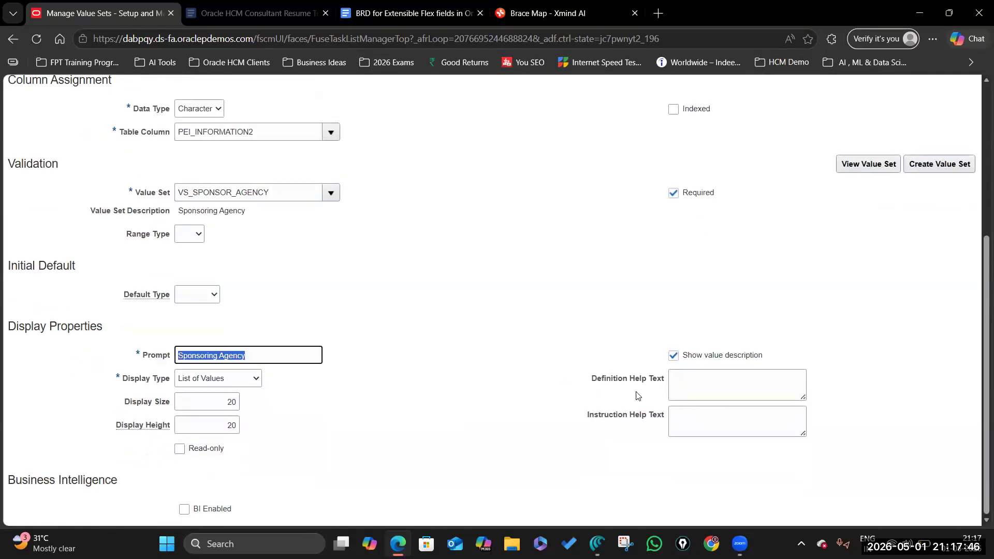
click(675, 380)
key(ctrl+v)
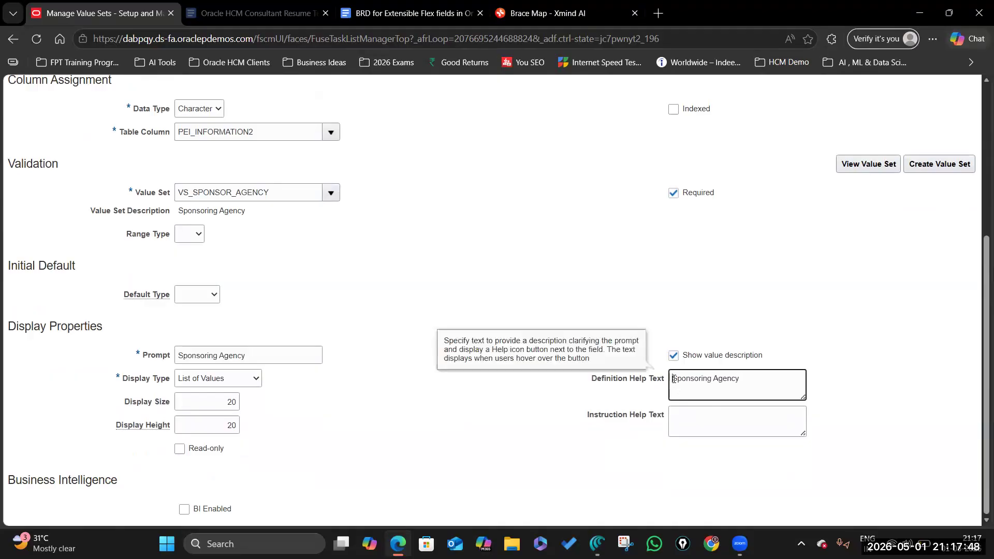
text(Enter)
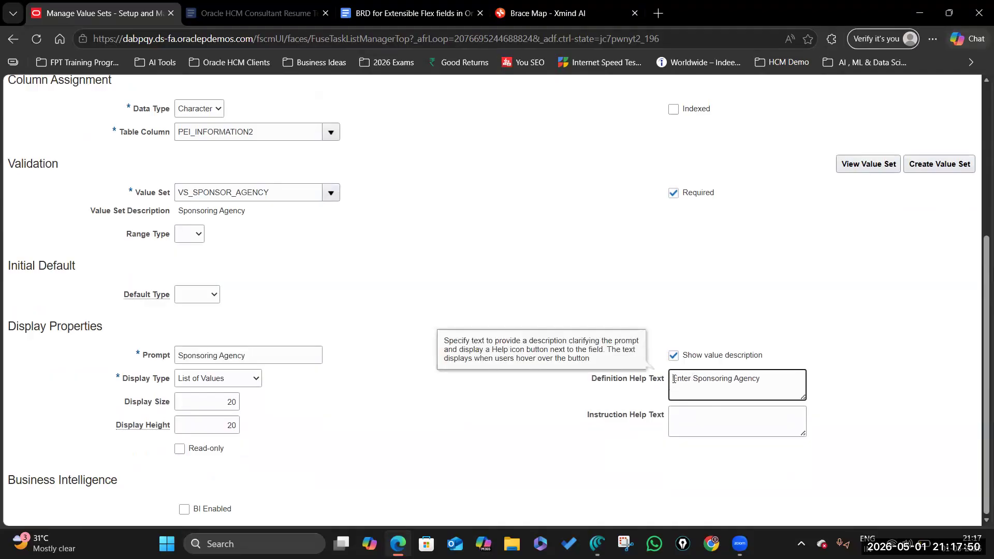
key(ctrl+a)
key(ctrl+c)
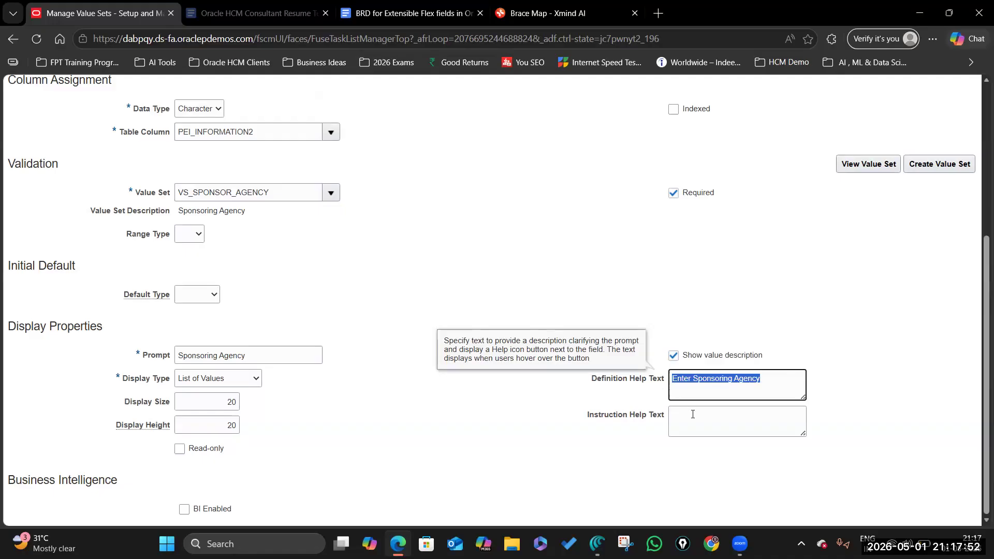
click(692, 409)
key(ctrl+v)
scroll(756, 280, up, 5)
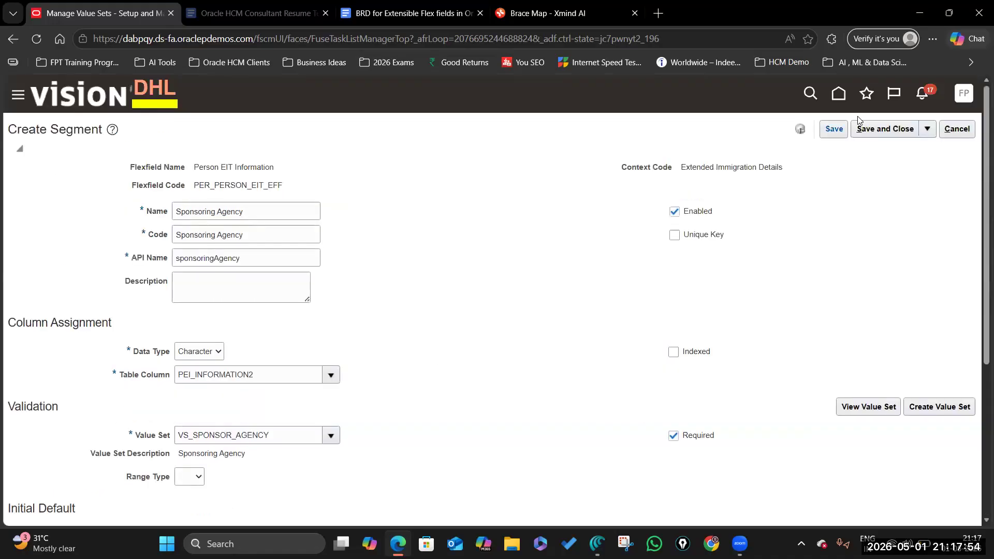
click(872, 130)
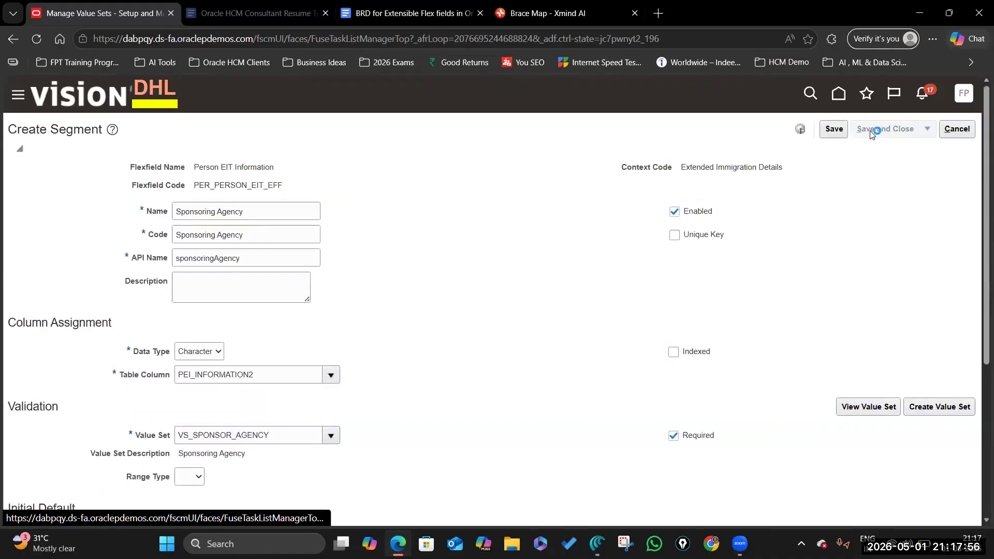
Step: Copy the Clearance Status name from the BRD and start a new segment in the context
click(388, 18)
scroll(288, 347, down, 1)
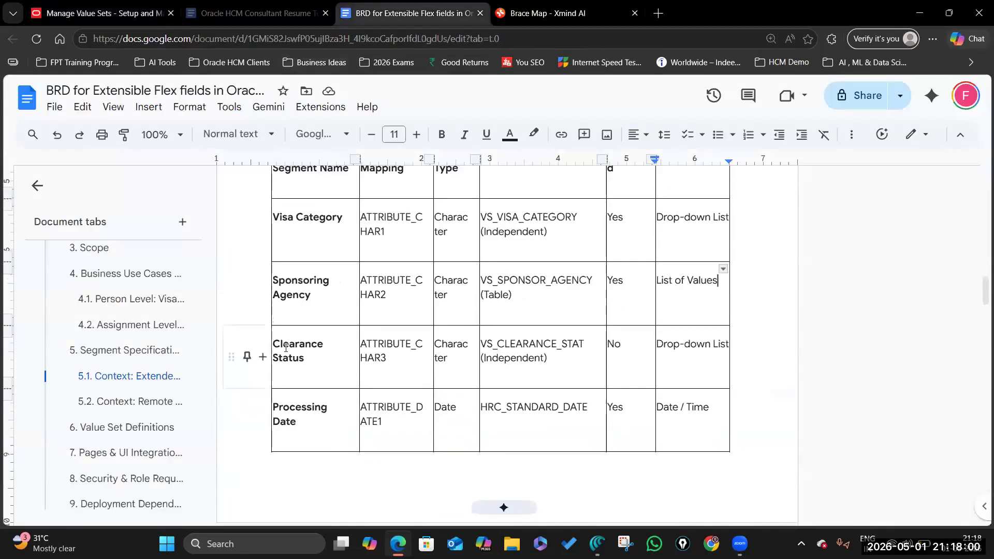
drag(273, 344, 305, 360)
click(104, 13)
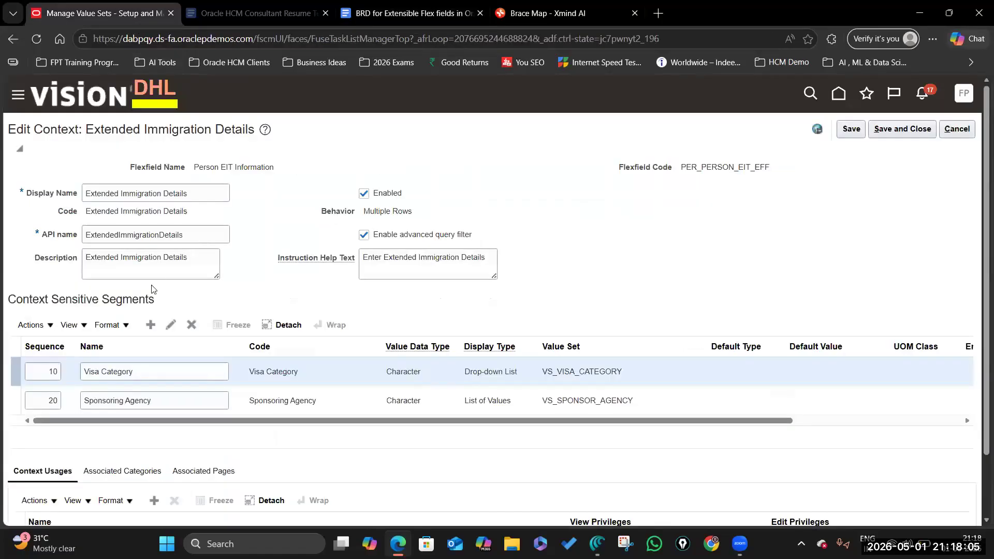
click(151, 325)
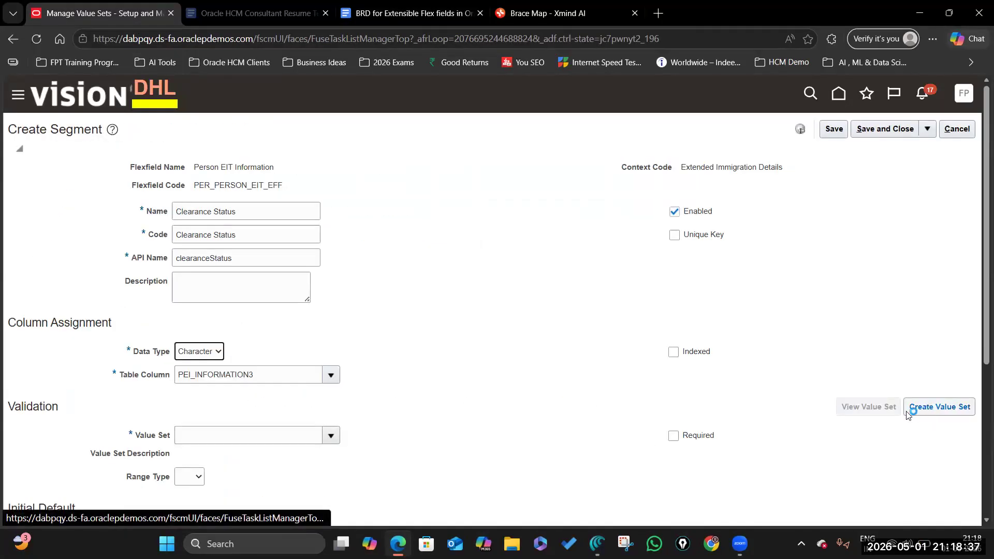
click(410, 21)
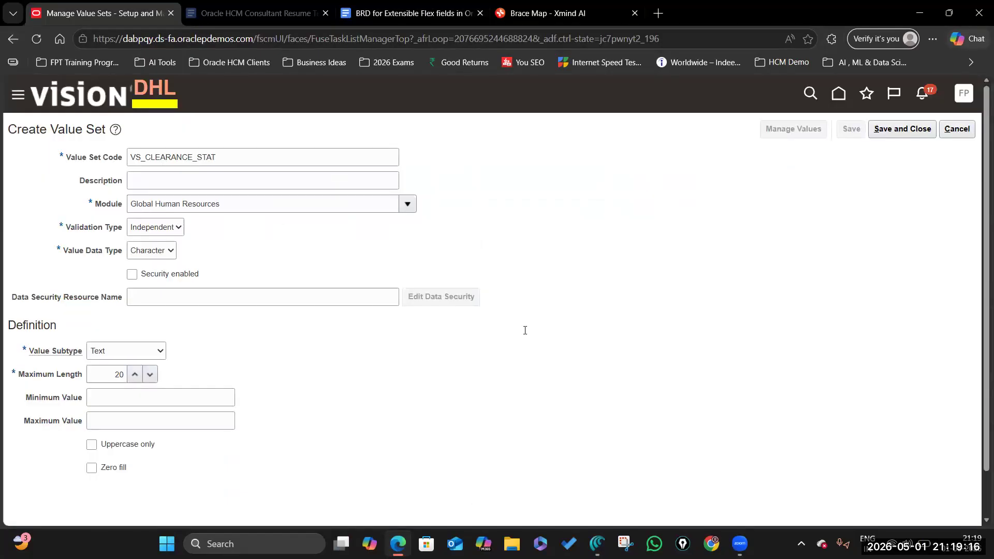
Step: Review the BRD's value set requirements for VS_CLEARANCE_STAT, then return to the value set
click(409, 14)
scroll(506, 357, down, 9)
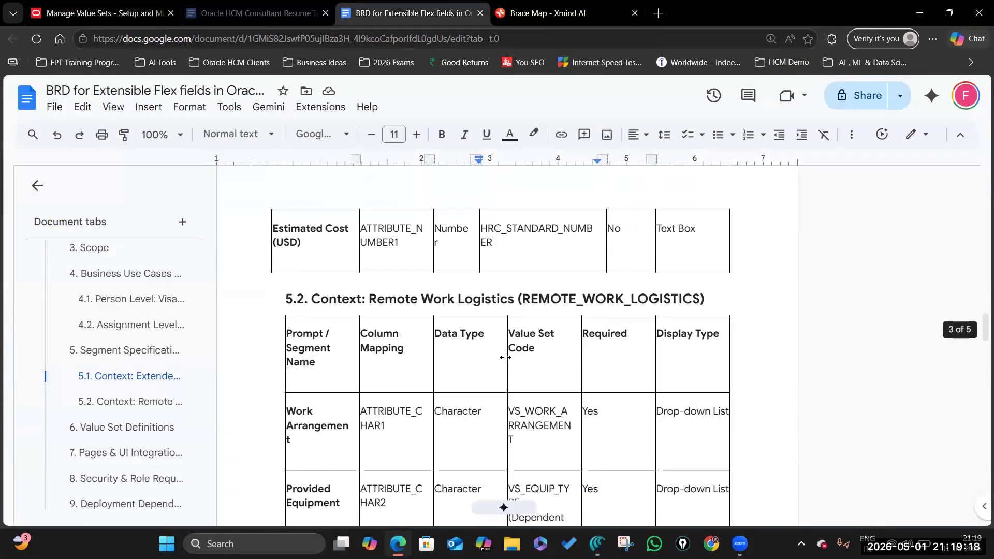
scroll(506, 357, up, 10)
click(99, 13)
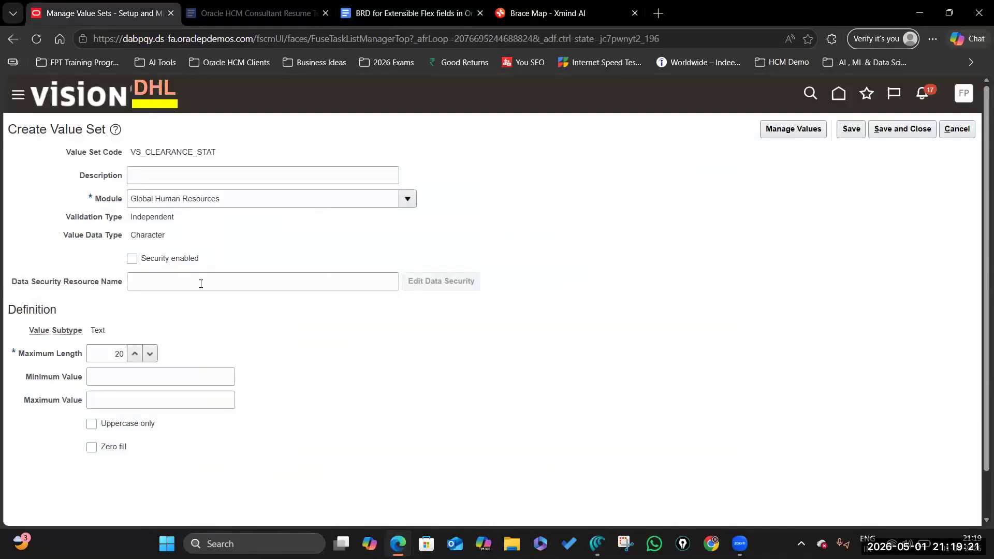
Step: Give VS_CLEARANCE_STAT values sort order 1 for YES and 2 for NO, then save and close
click(774, 129)
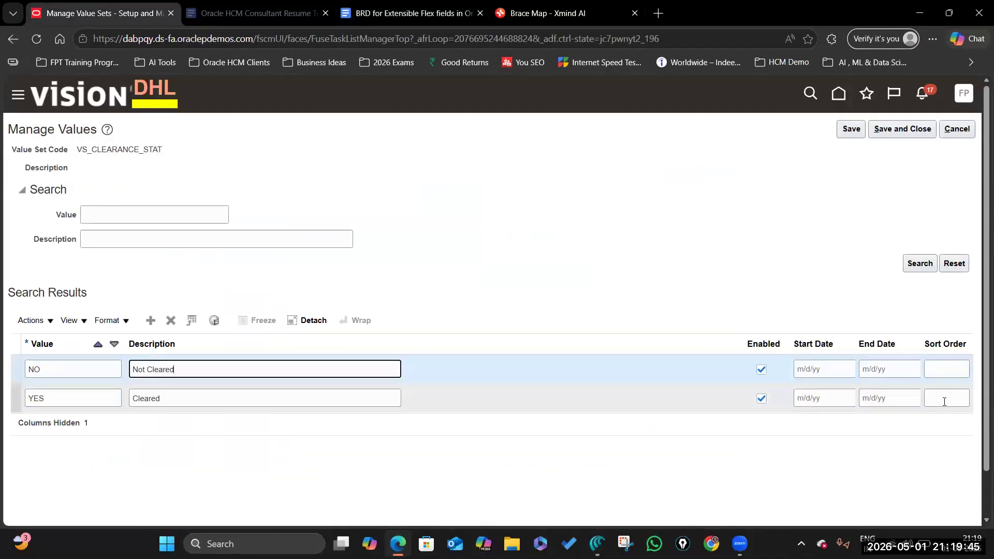
click(946, 398)
text(1)
click(954, 368)
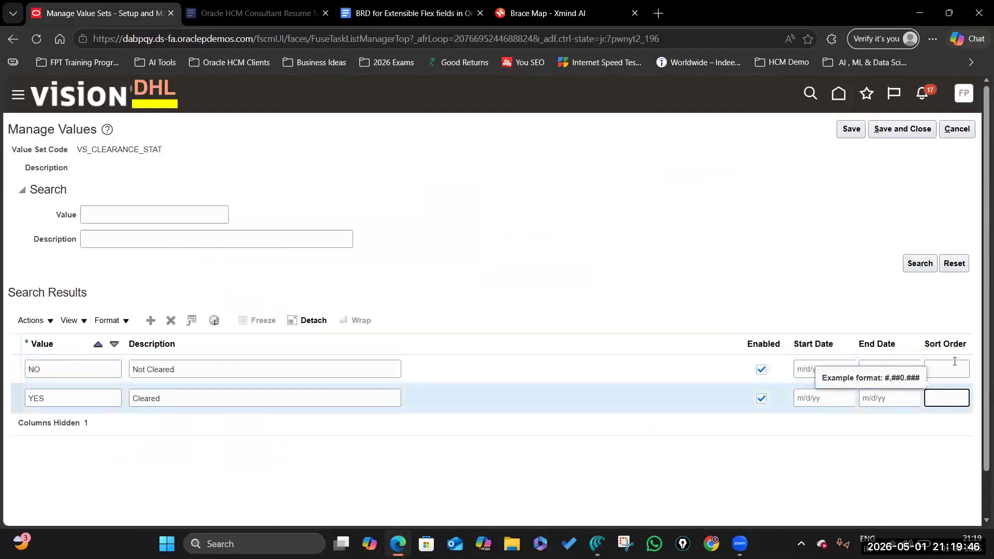
text(2)
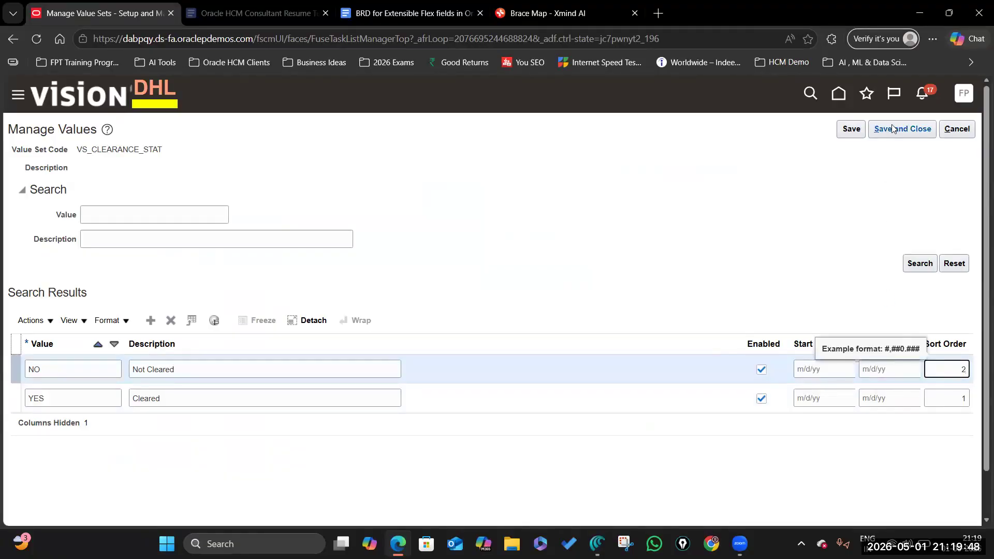
click(894, 129)
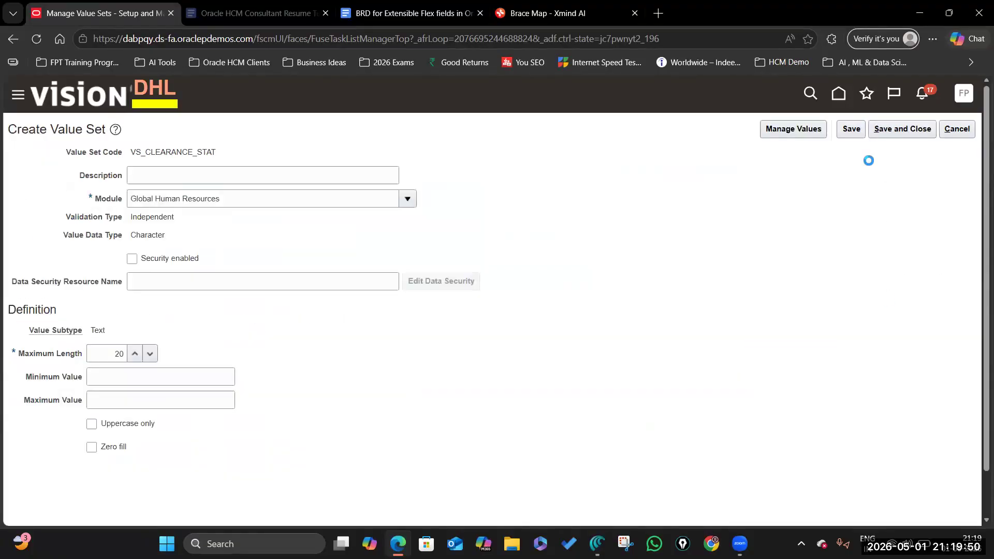
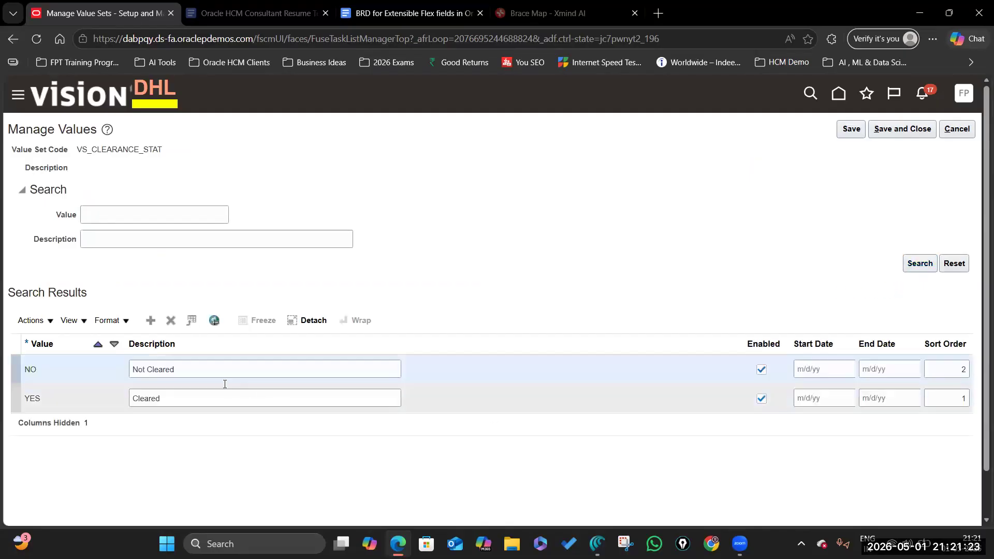
Step: Save the value set, then make Clearance Status a required Drop-down List segment and save it
click(904, 131)
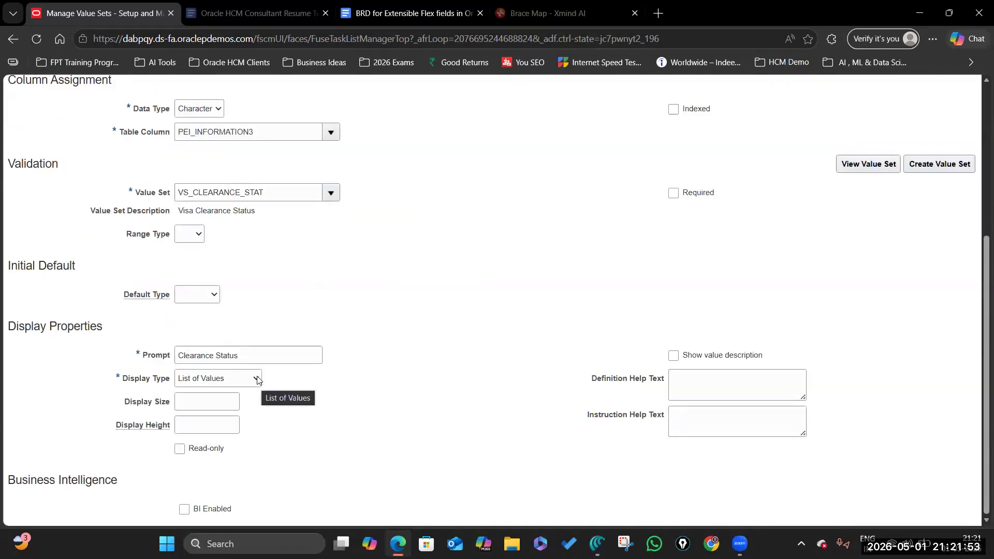
click(258, 380)
click(216, 223)
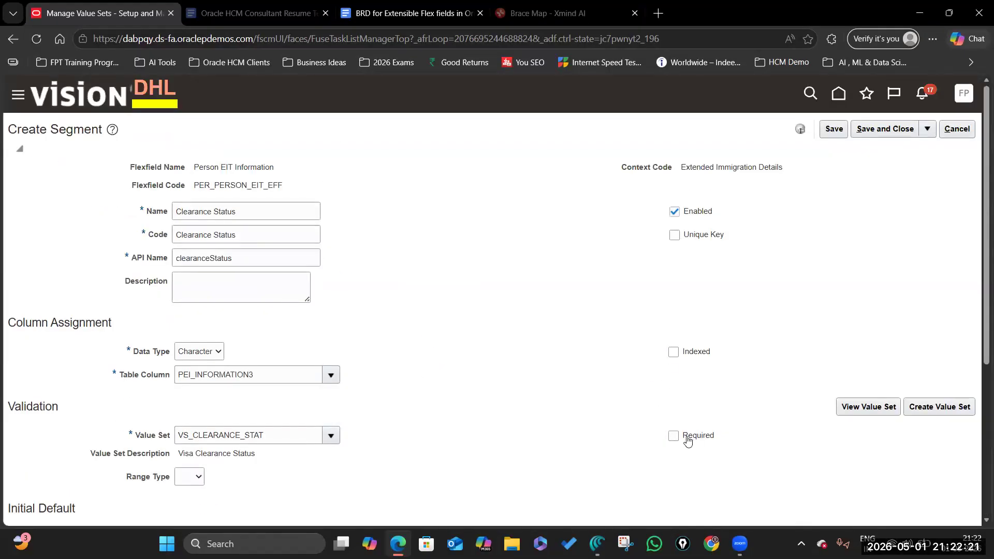
click(698, 440)
click(884, 130)
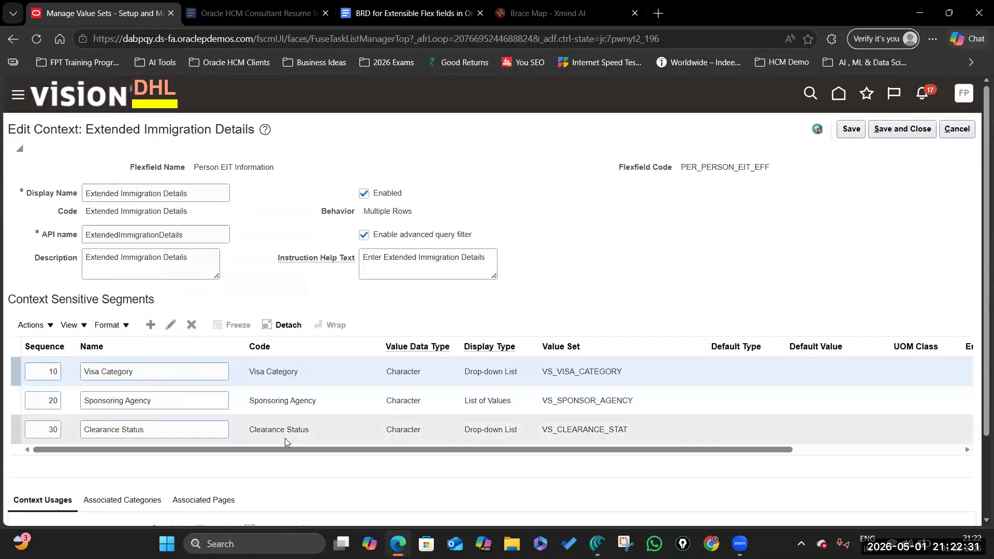
Step: Save and close the Extended Immigration Details context and the Manage Contexts page
scroll(284, 438, down, 2)
scroll(376, 382, up, 2)
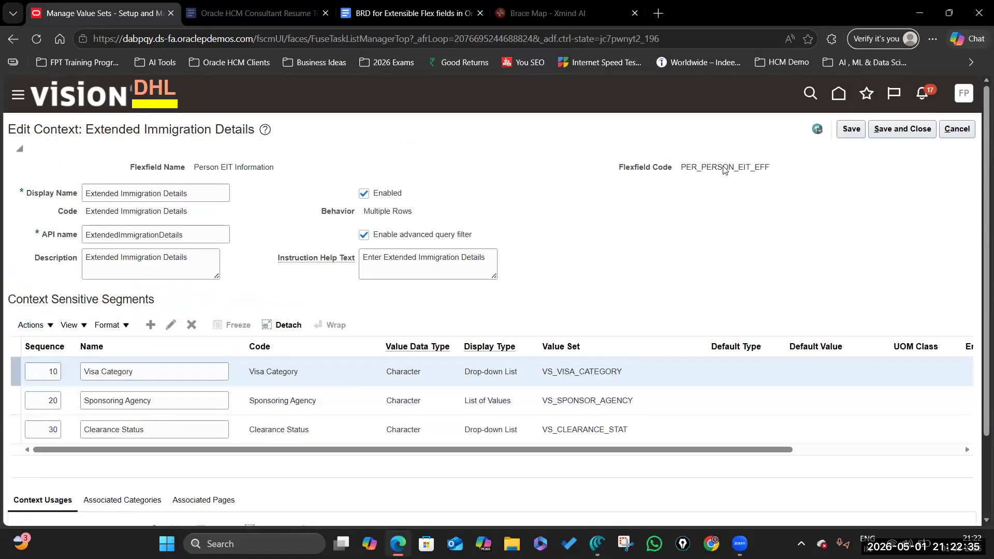
click(894, 130)
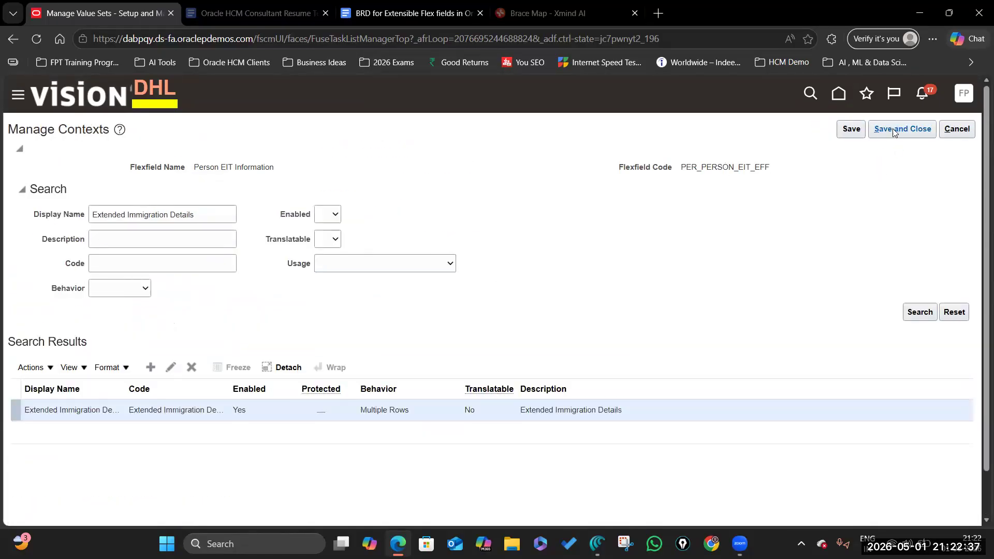
click(893, 130)
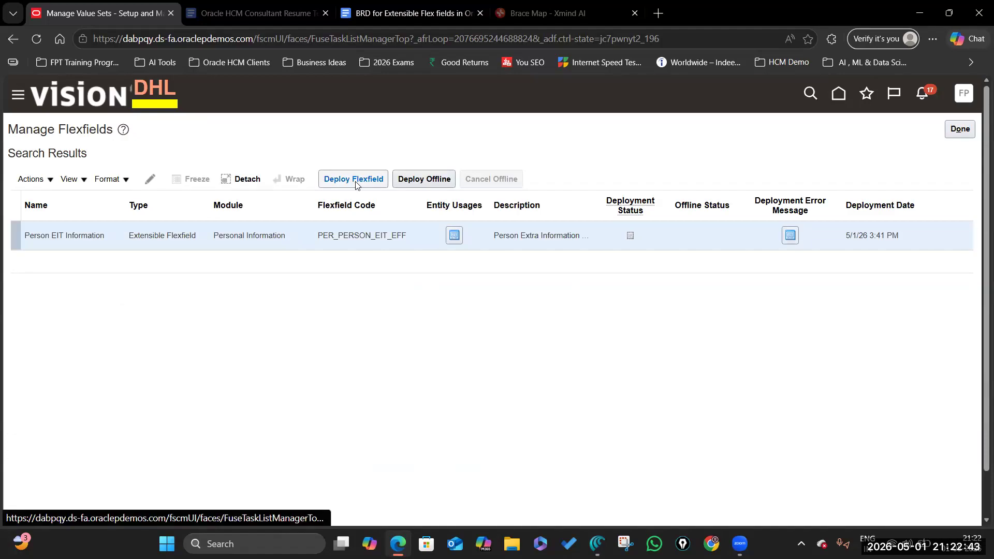
Step: Deploy the Person EIT Information flexfield and confirm the successful deployment
click(356, 181)
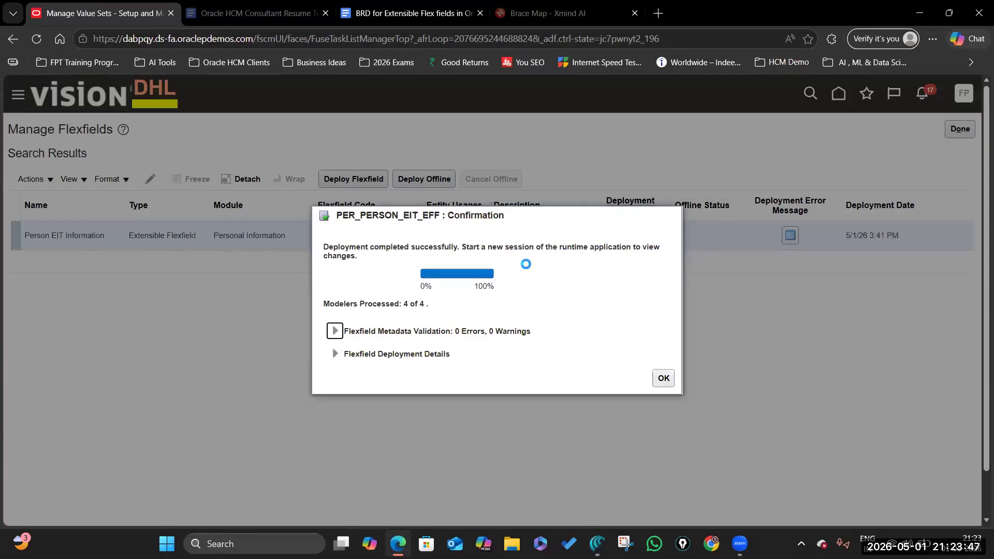
click(664, 381)
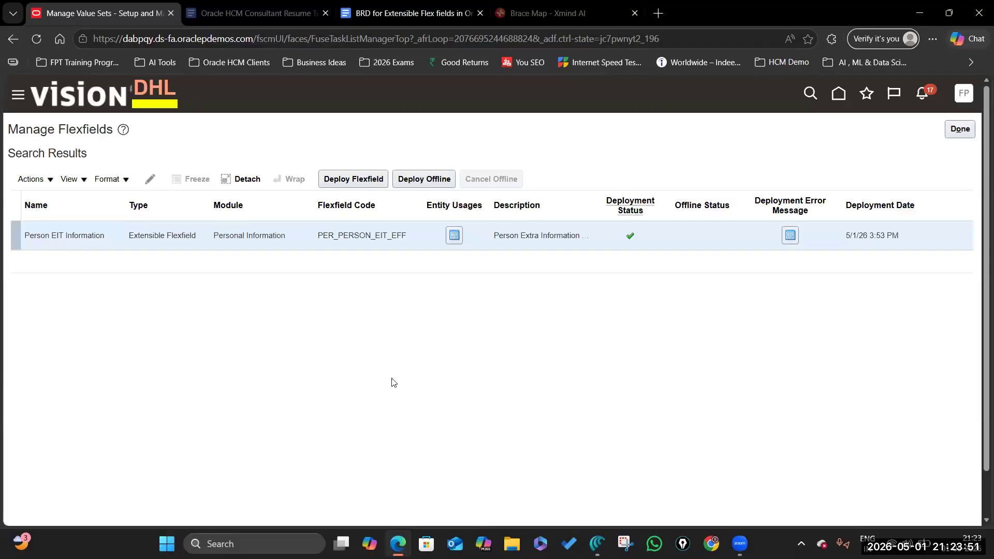
click(964, 131)
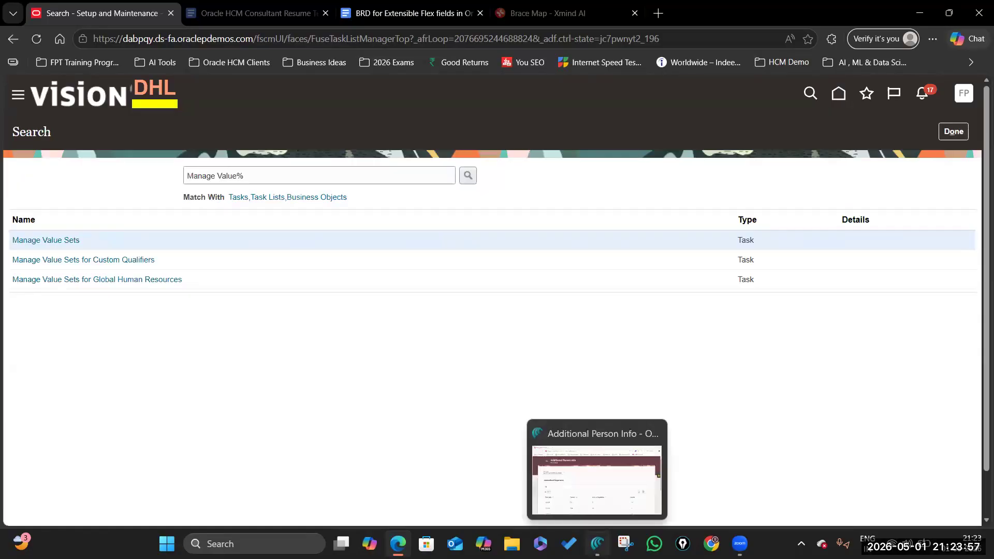
Step: Reload Additional Person Info, keep the Worker International Experience info group, and scroll to Extended Immigration Details
click(597, 544)
click(59, 41)
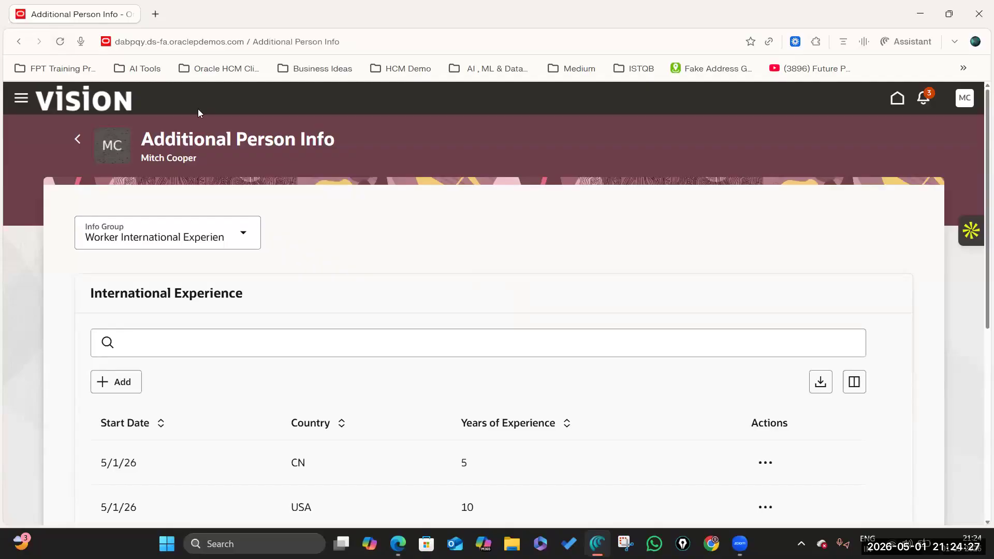
click(246, 235)
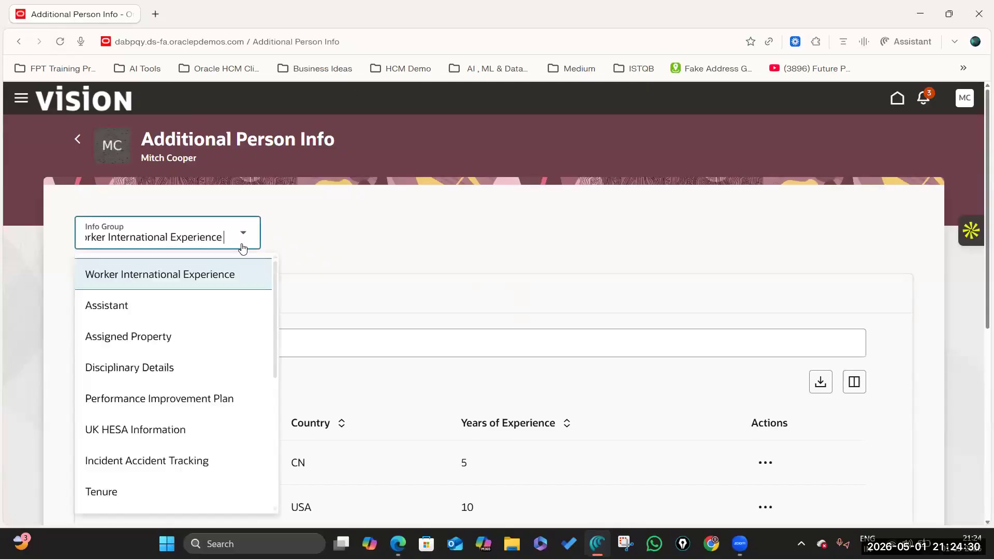
click(242, 285)
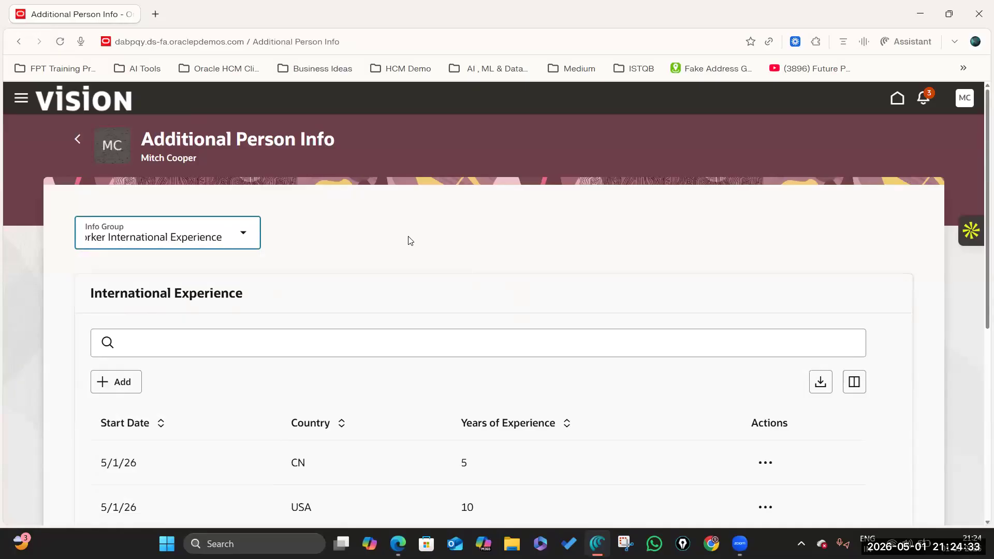
scroll(409, 239, down, 4)
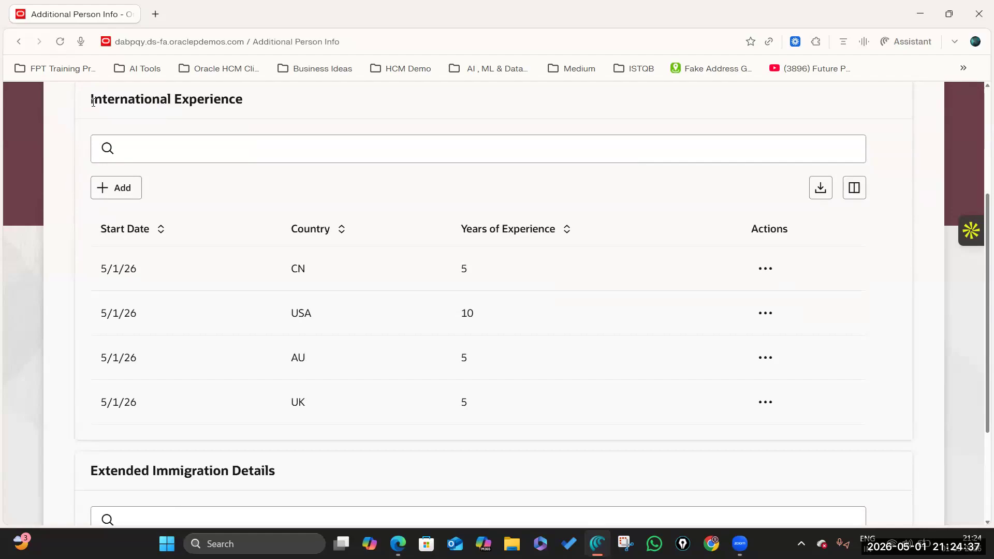
scroll(106, 347, down, 3)
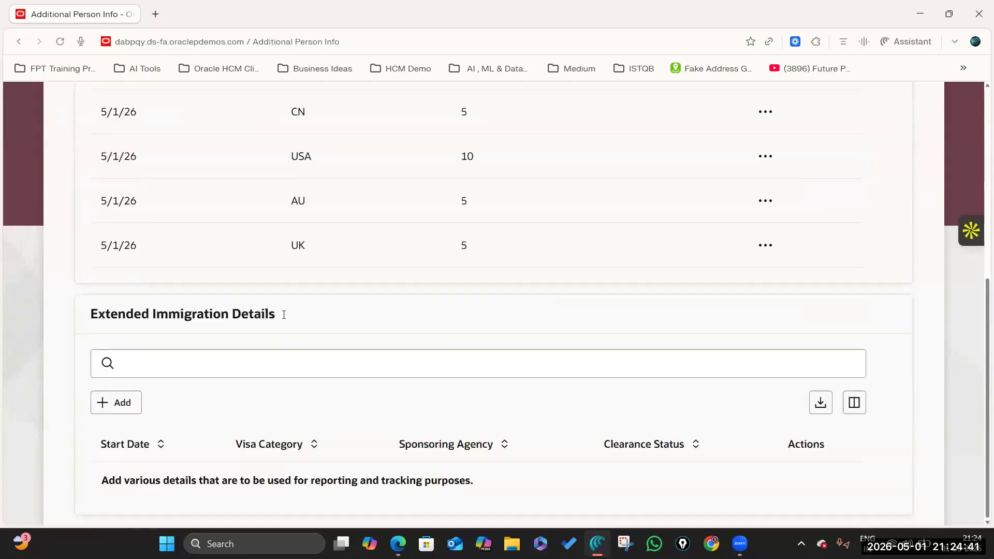
scroll(262, 313, up, 5)
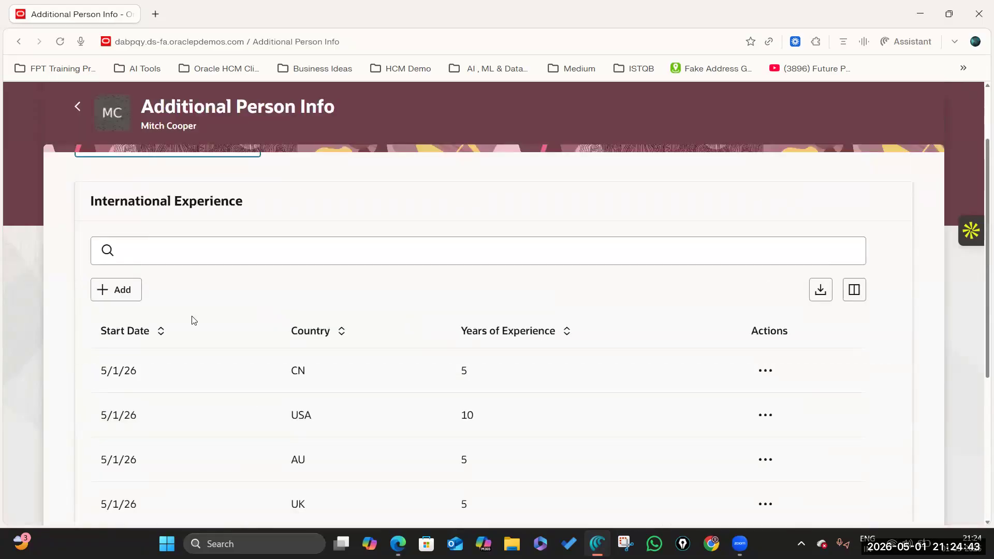
scroll(189, 318, down, 5)
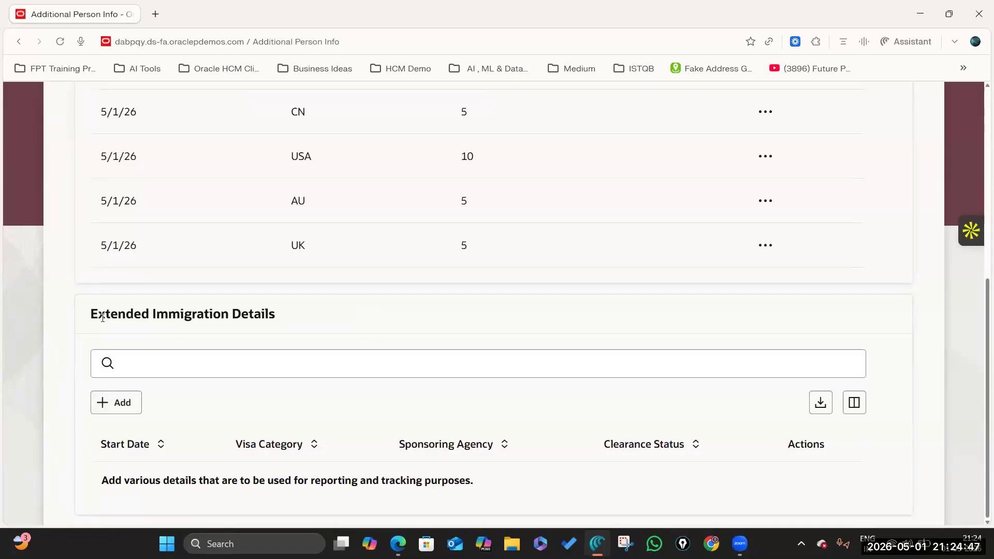
Step: Add a new immigration row with Visa Category O-1
click(121, 404)
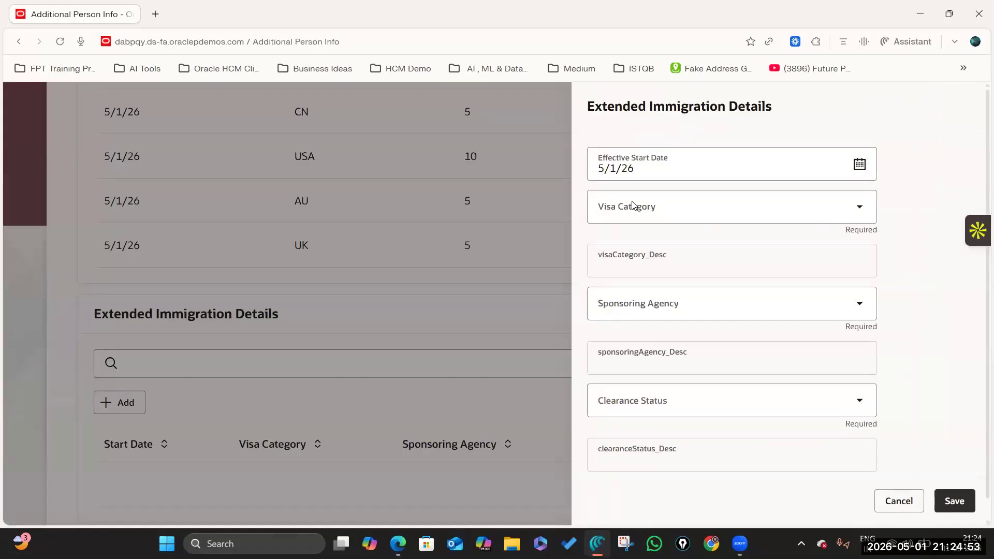
scroll(790, 340, down, 1)
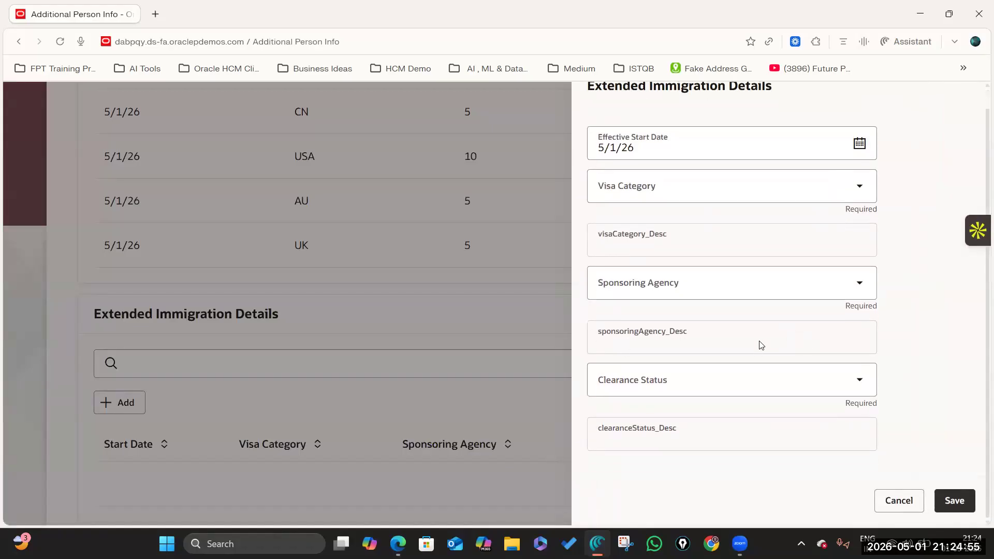
scroll(717, 271, up, 1)
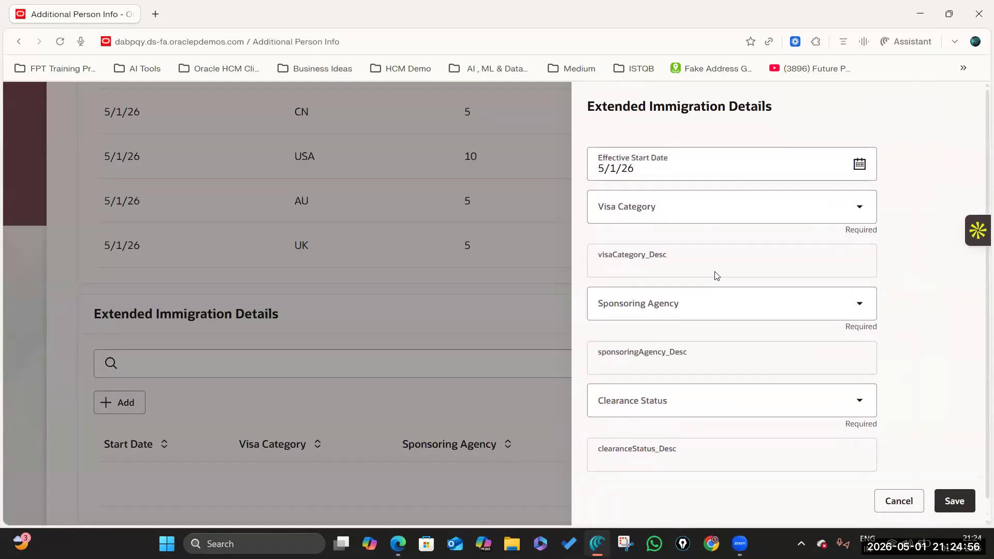
click(859, 208)
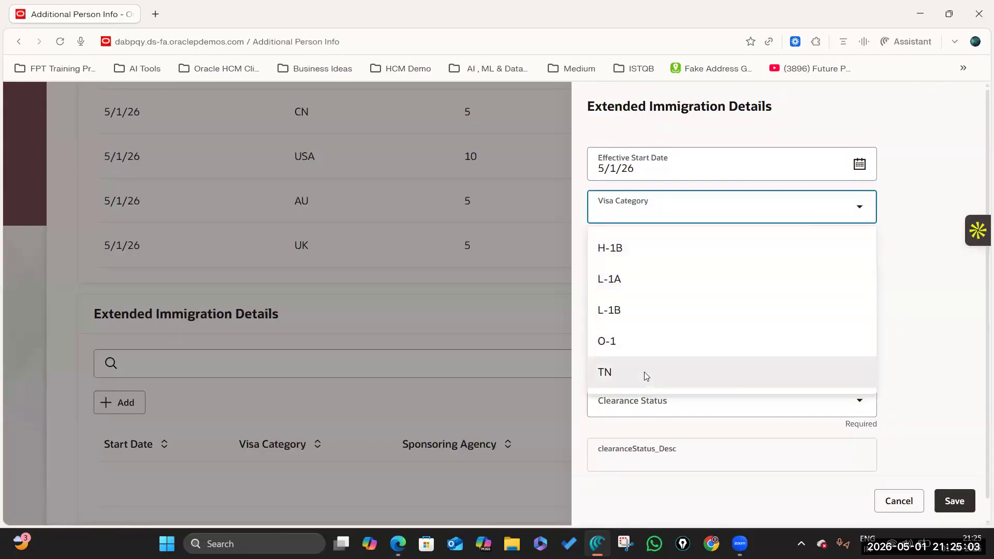
click(650, 350)
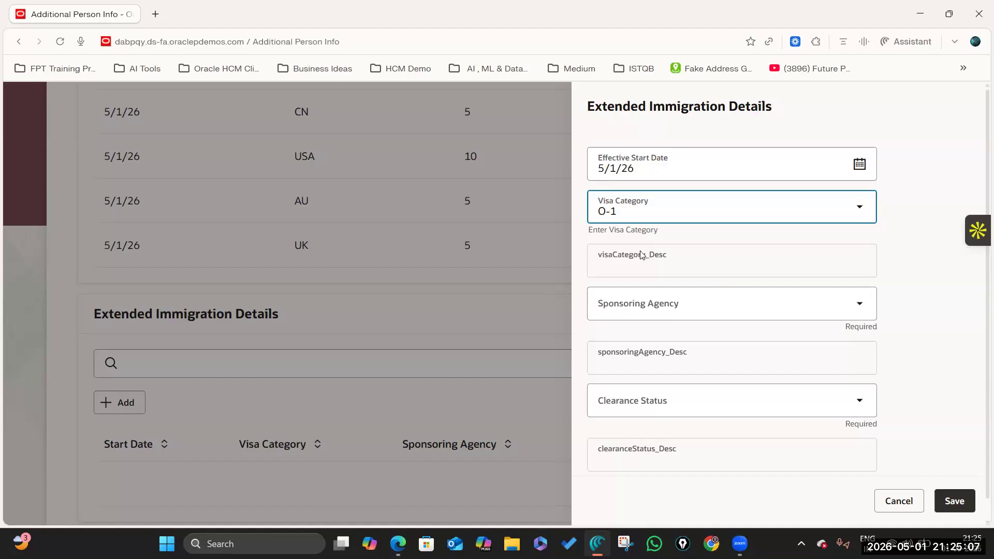
click(616, 257)
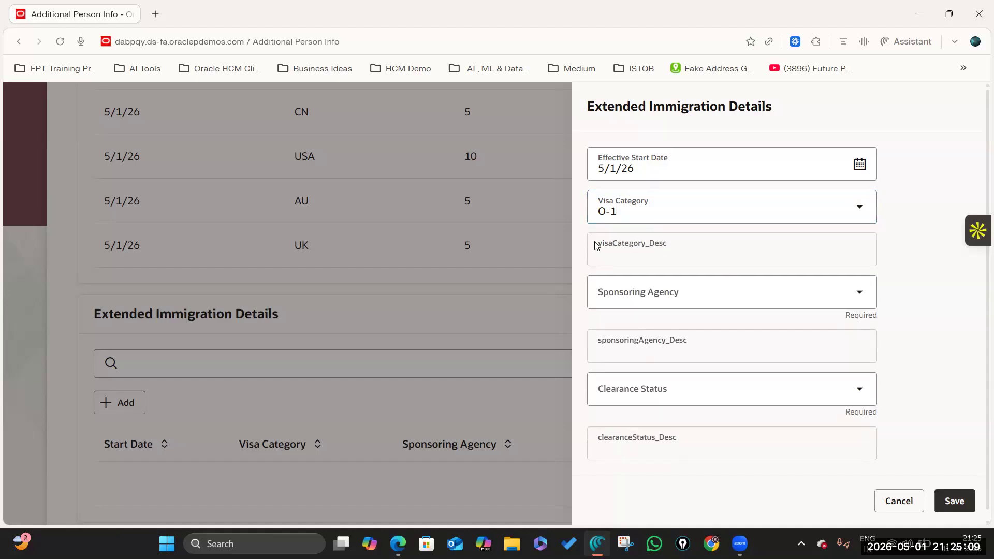
drag(613, 239, 662, 243)
click(649, 250)
drag(671, 244, 596, 248)
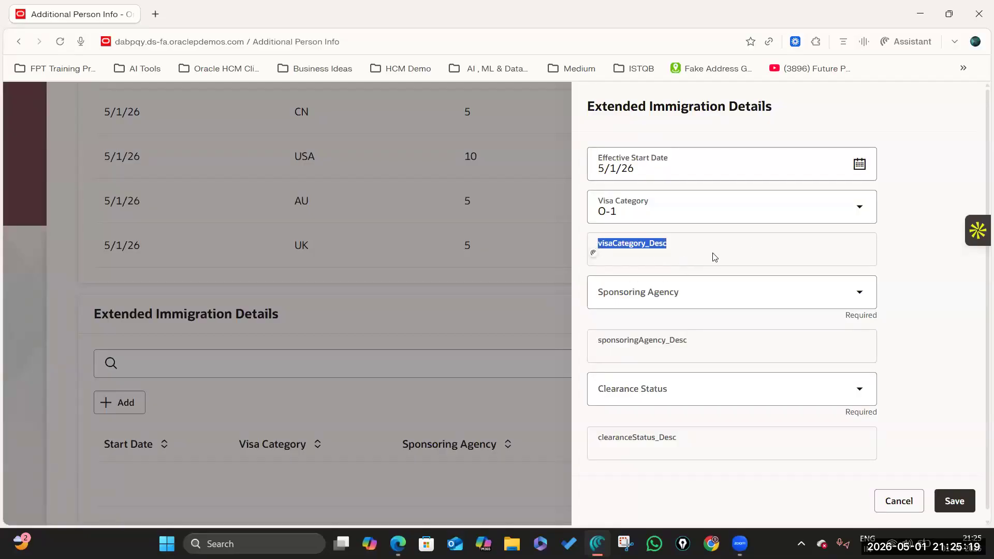
click(730, 252)
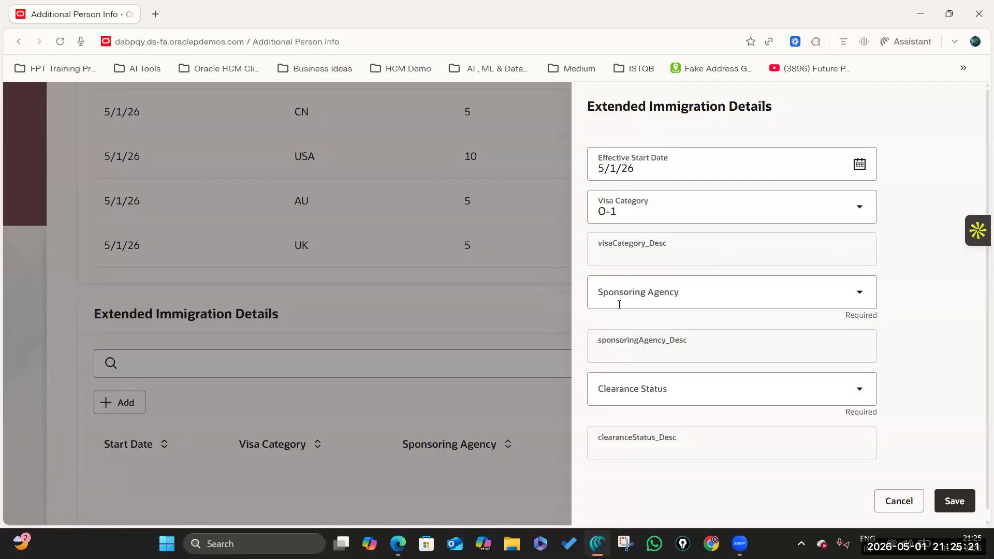
Step: Set Clearance Status to YES and try saving, which flags Sponsoring Agency as missing
click(858, 293)
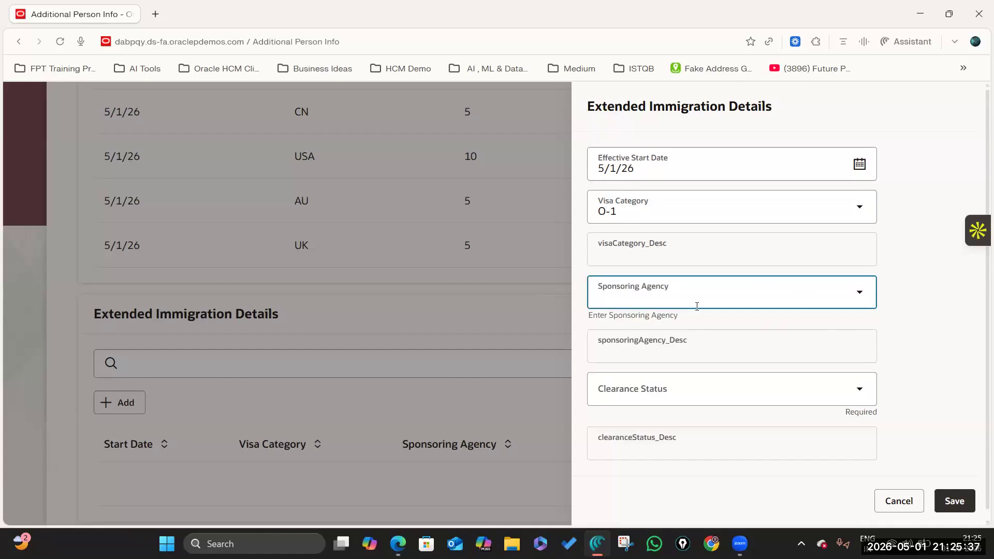
click(910, 322)
click(833, 297)
click(918, 306)
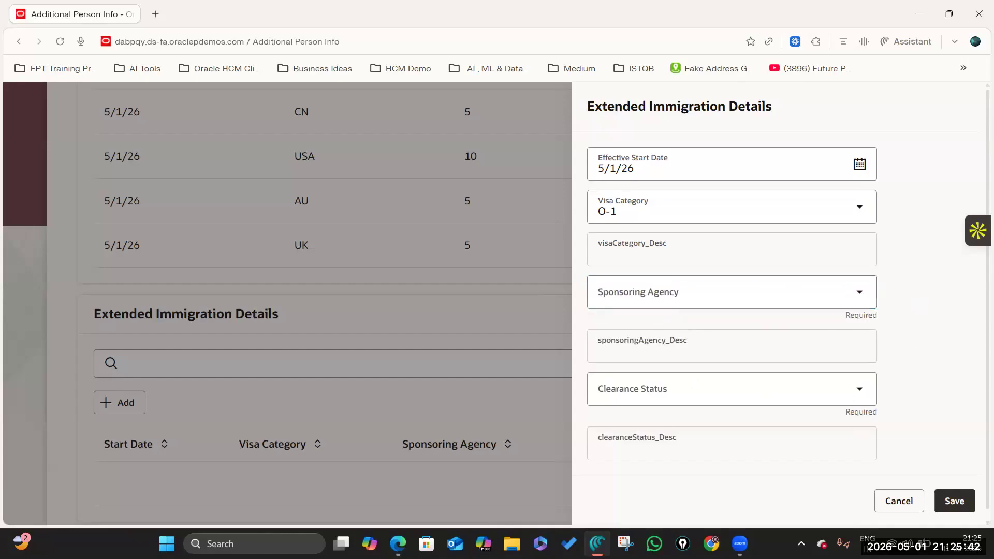
click(860, 390)
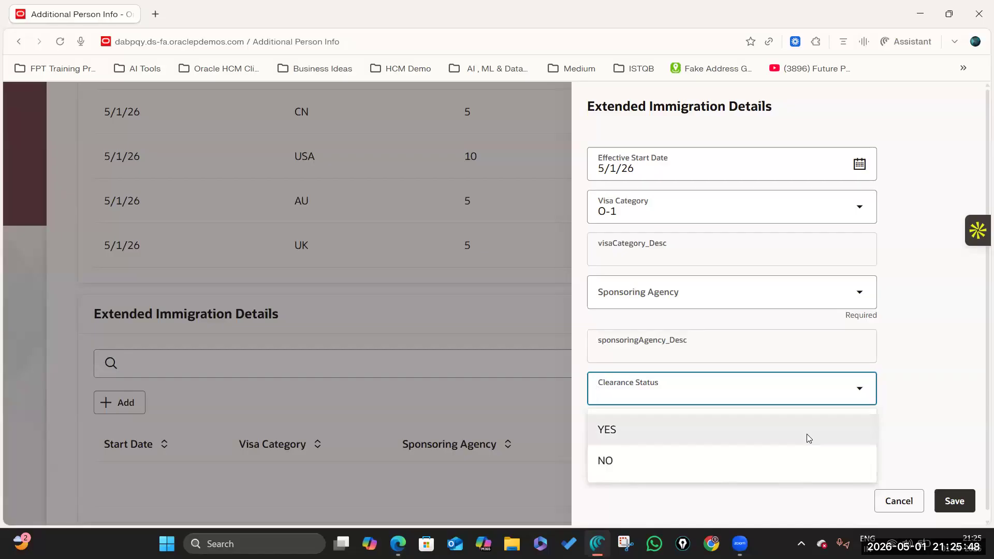
click(807, 436)
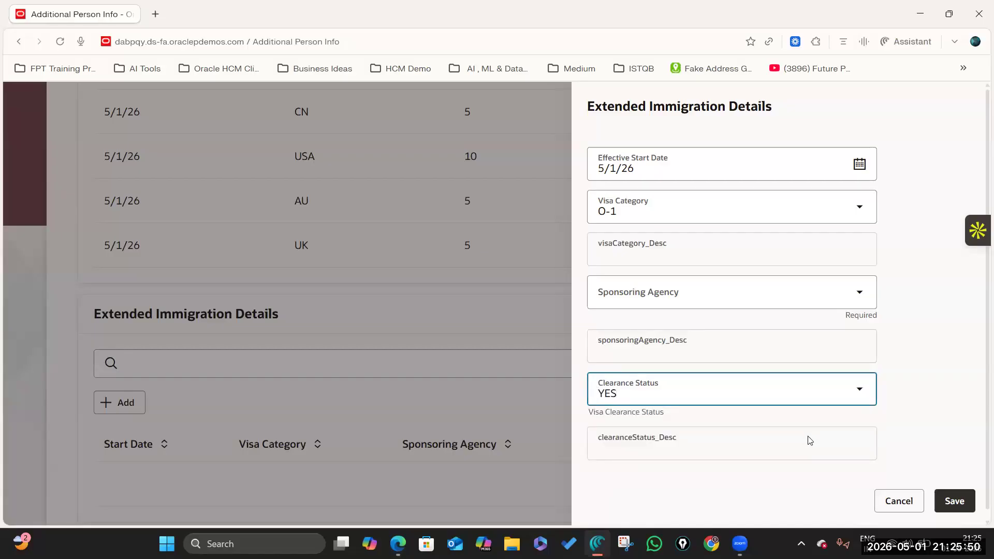
click(955, 500)
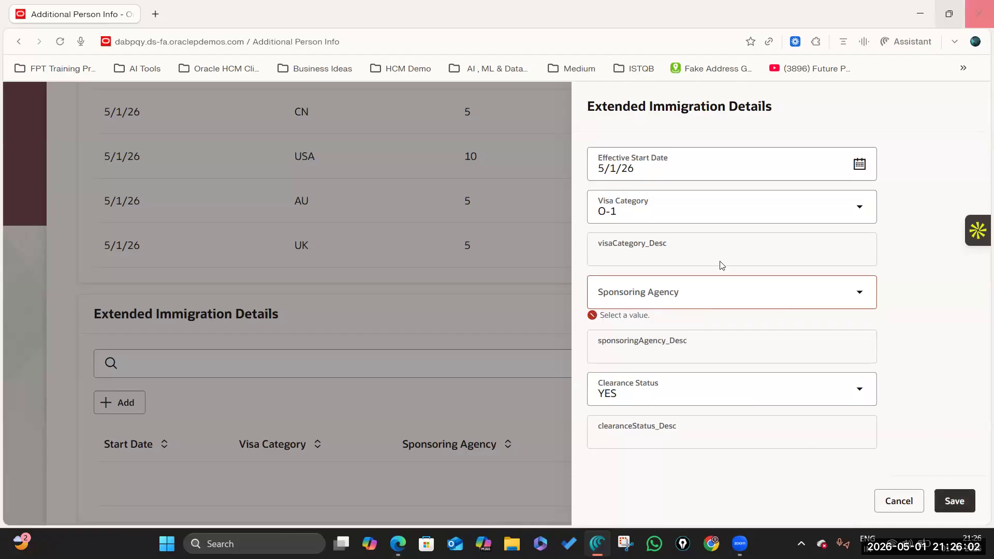
Step: Open the Extended Immigration Details context and make the Sponsoring Agency segment optional
mouse_move(398, 544)
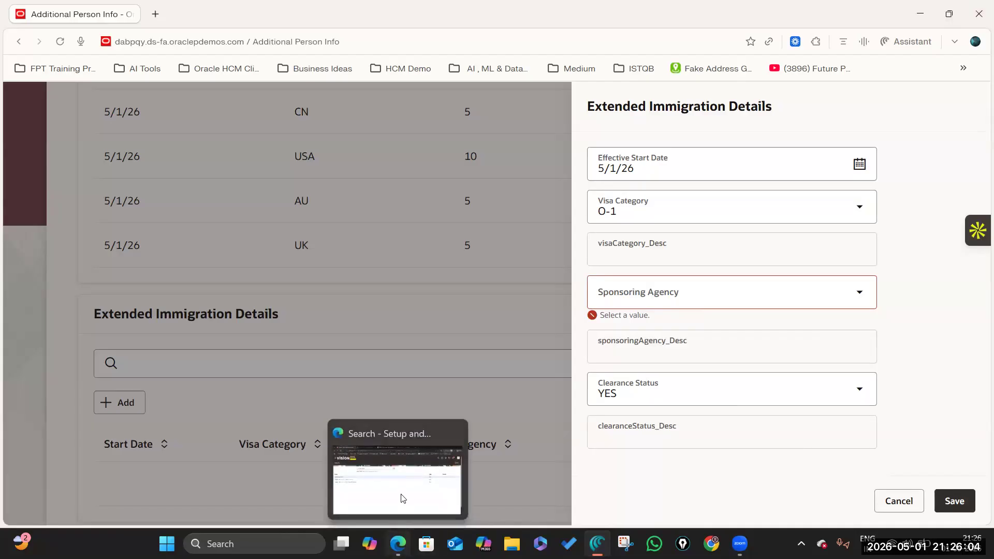
click(437, 483)
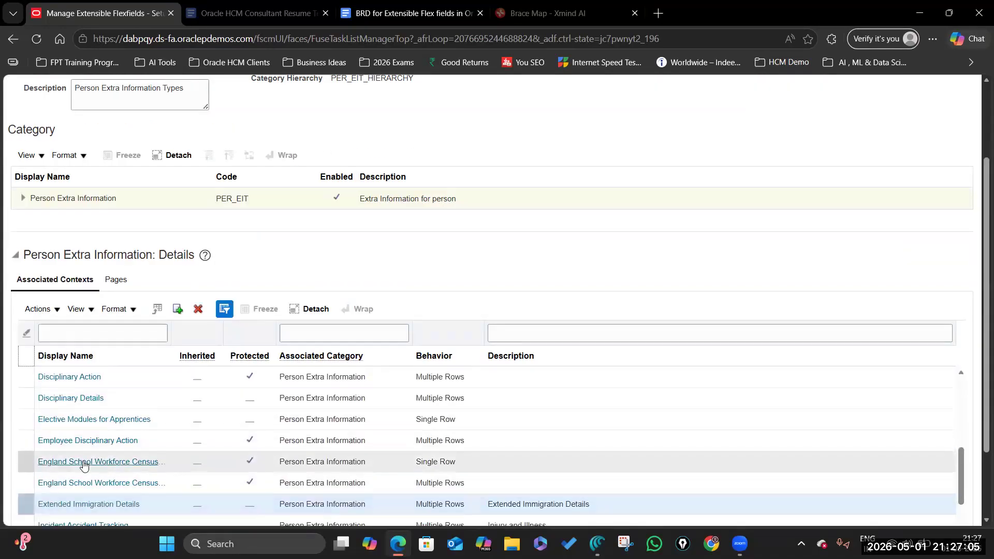
click(108, 503)
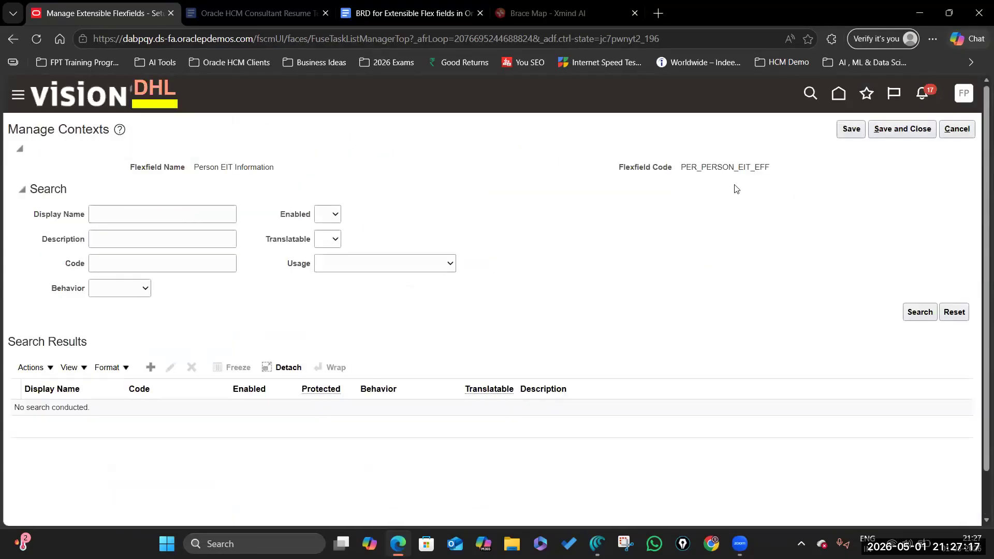
click(121, 217)
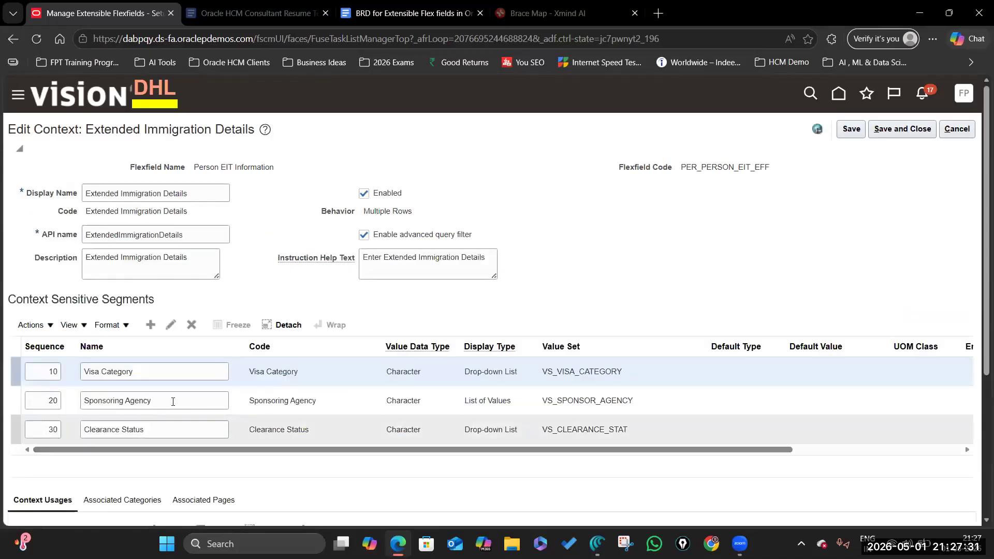
click(259, 403)
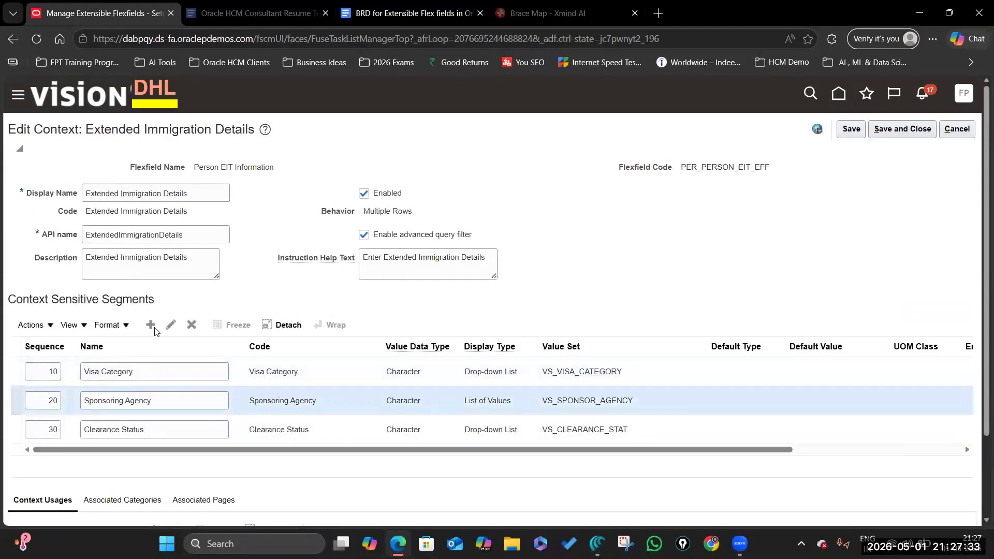
click(171, 325)
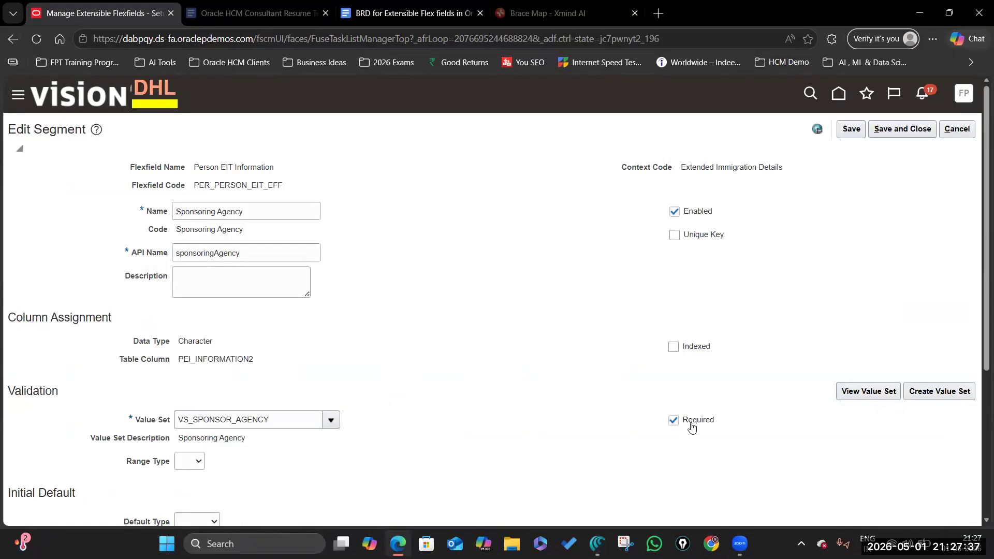
click(673, 422)
click(901, 129)
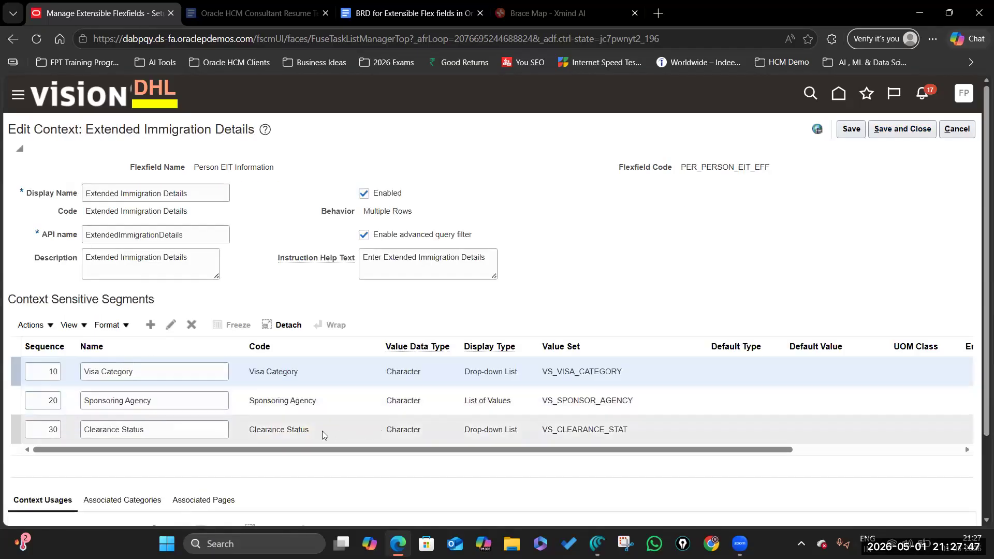
Step: Make the Clearance Status segment optional, then review the Visa Category segment
click(301, 431)
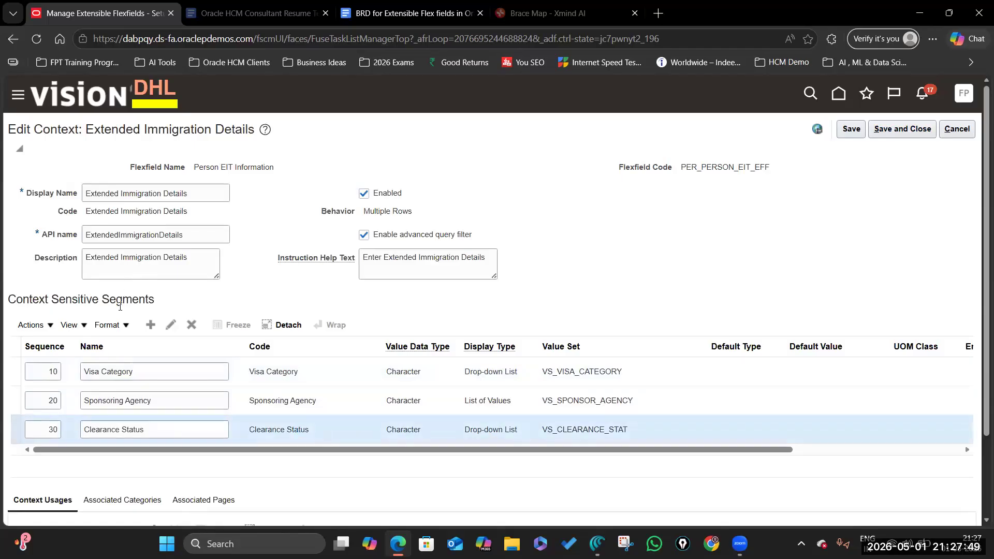
click(171, 324)
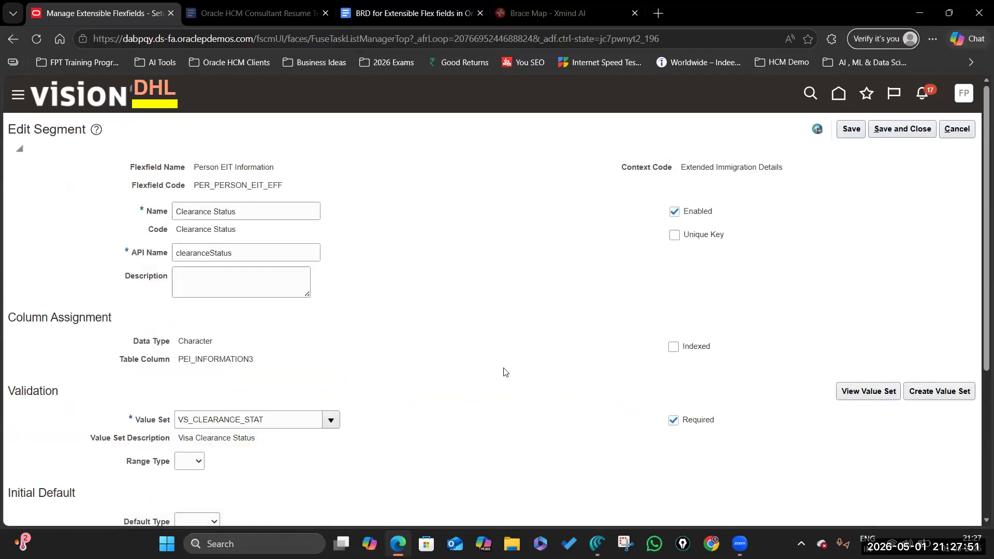
click(674, 420)
click(897, 131)
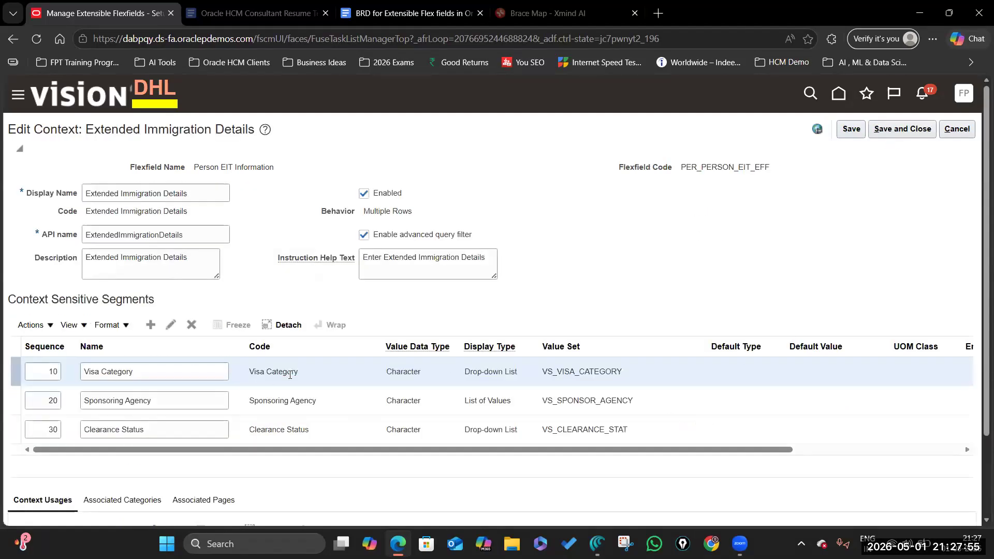
click(171, 325)
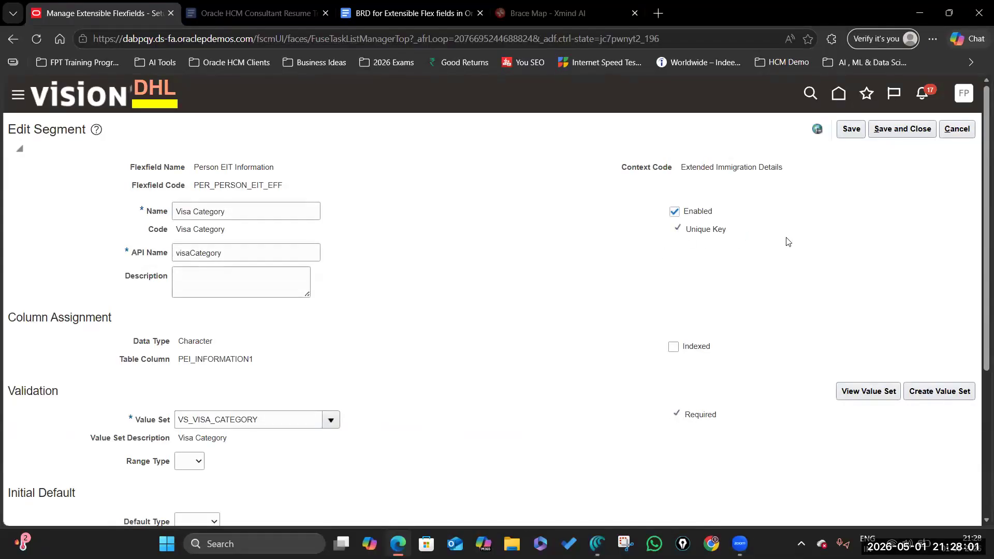
click(904, 130)
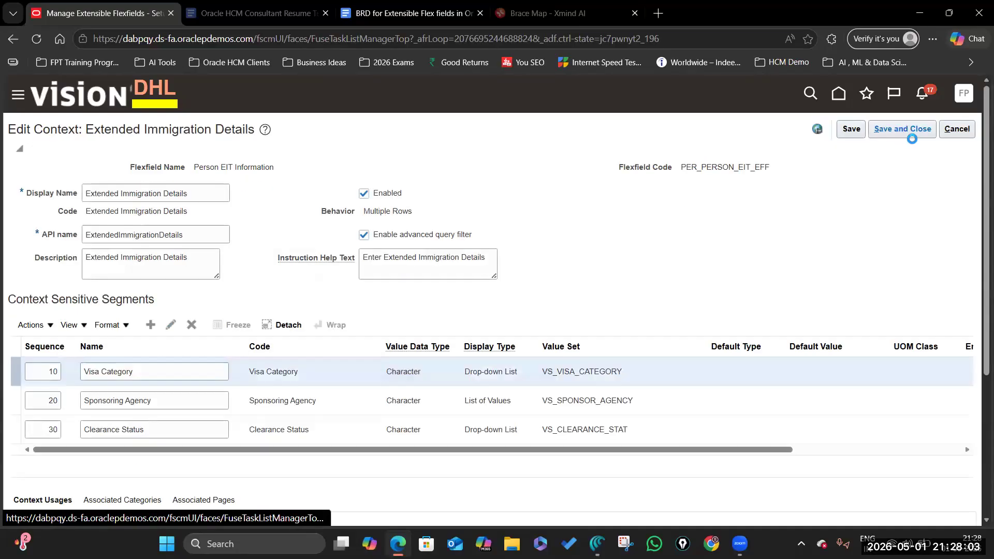
Step: Save the context and flexfield, redeploy Person EIT Information, and return to the immigration form
click(912, 135)
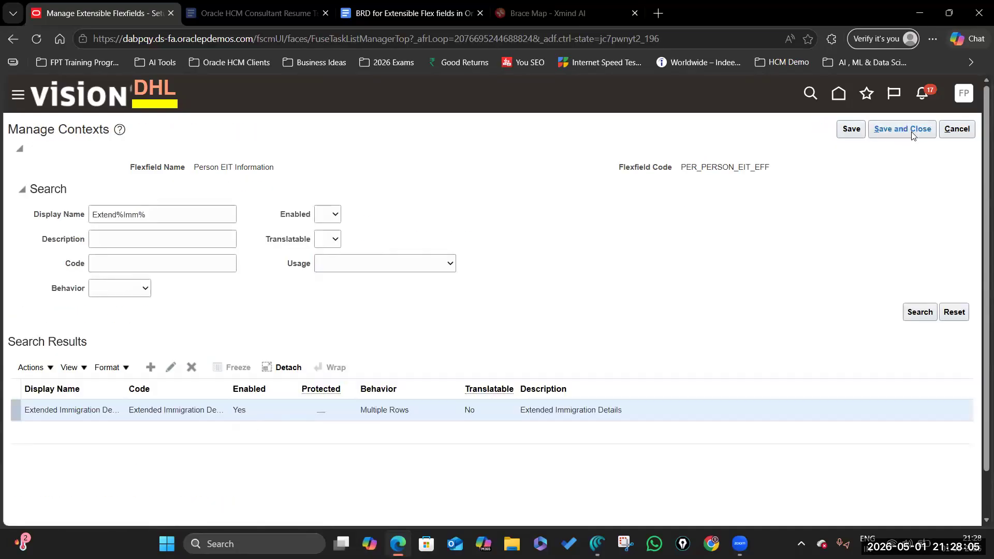
click(896, 136)
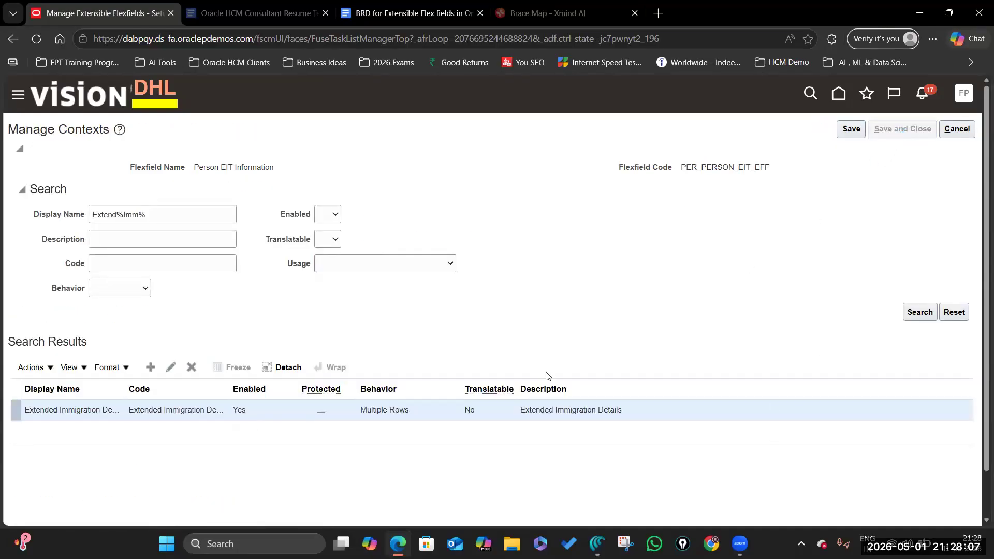
click(899, 130)
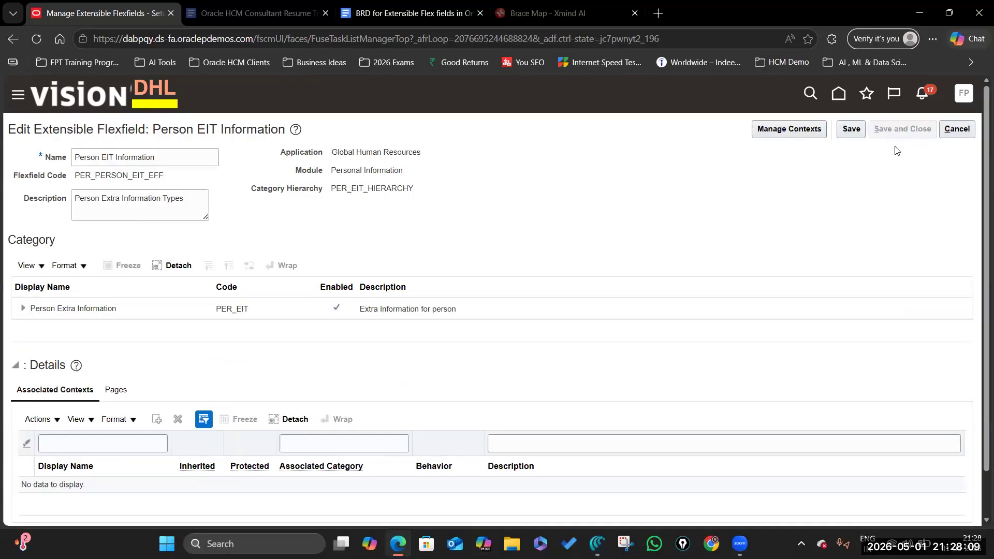
click(366, 312)
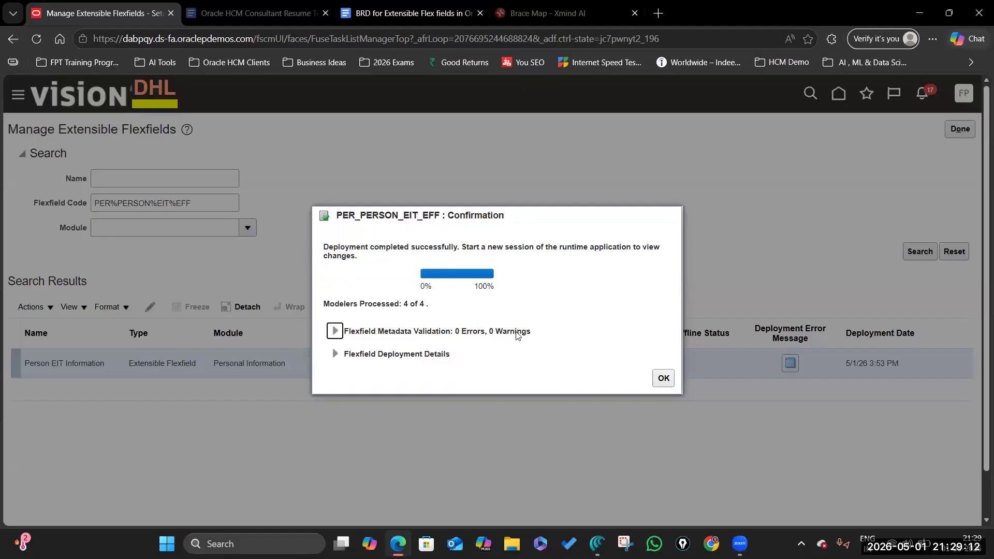
click(663, 378)
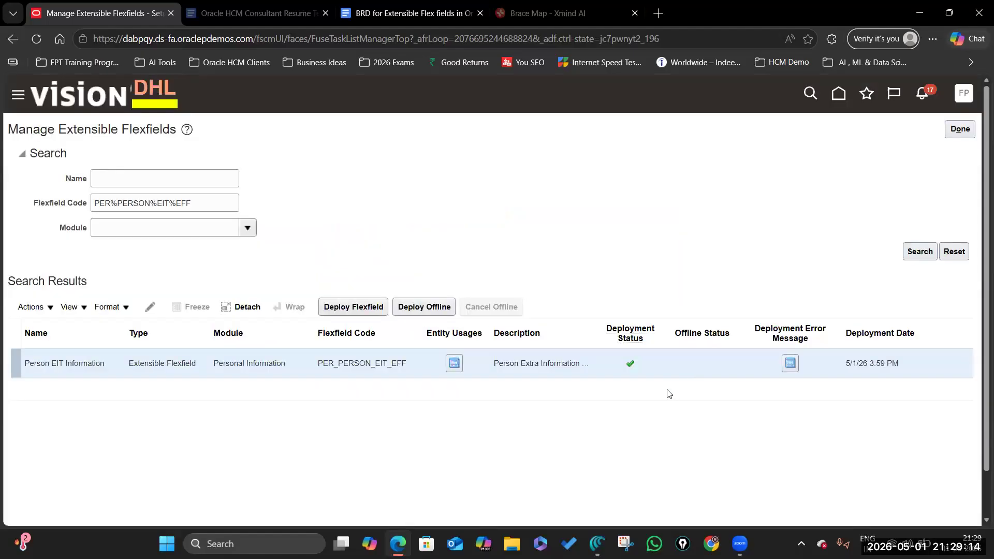
click(597, 544)
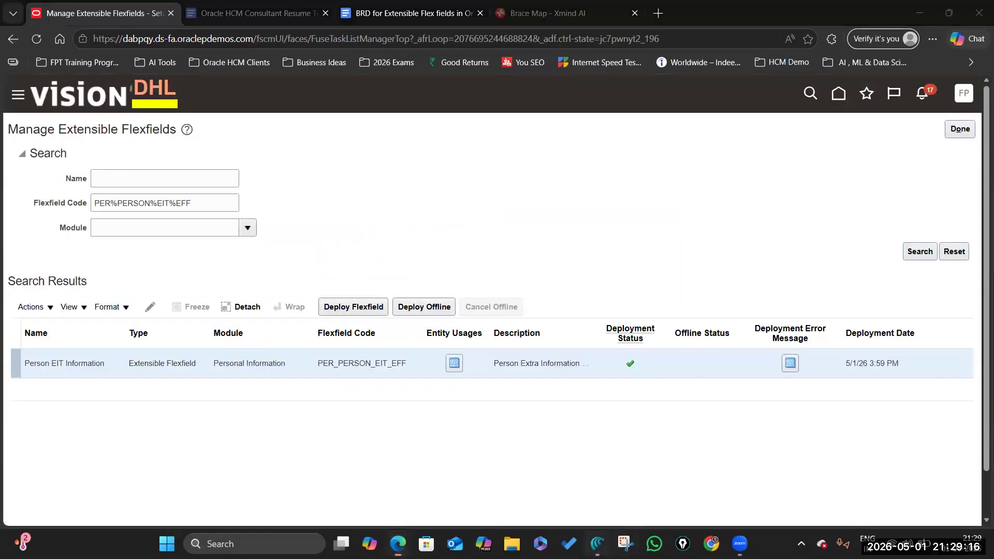
Step: Discard the unsaved immigration form and reload the page to the Extended Immigration Details section
click(898, 501)
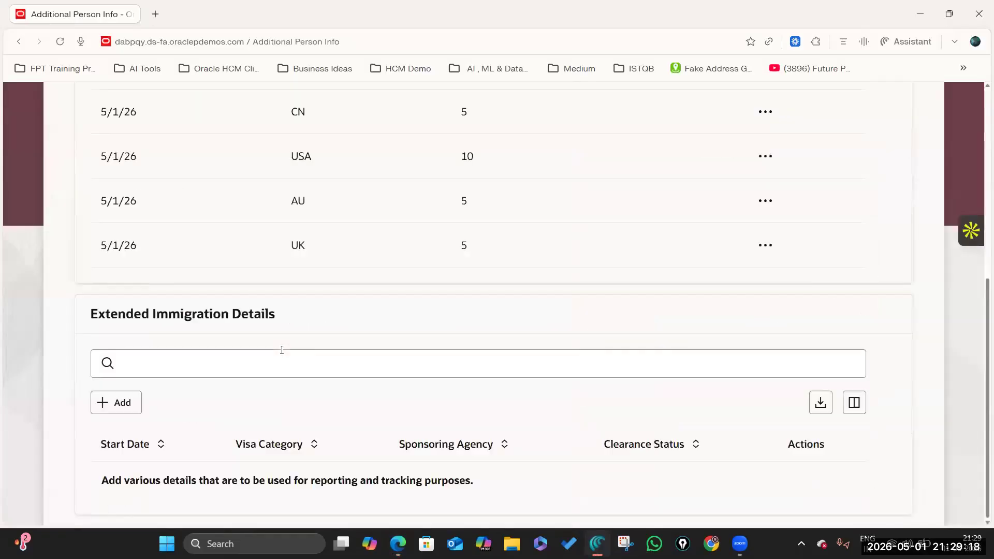
click(60, 41)
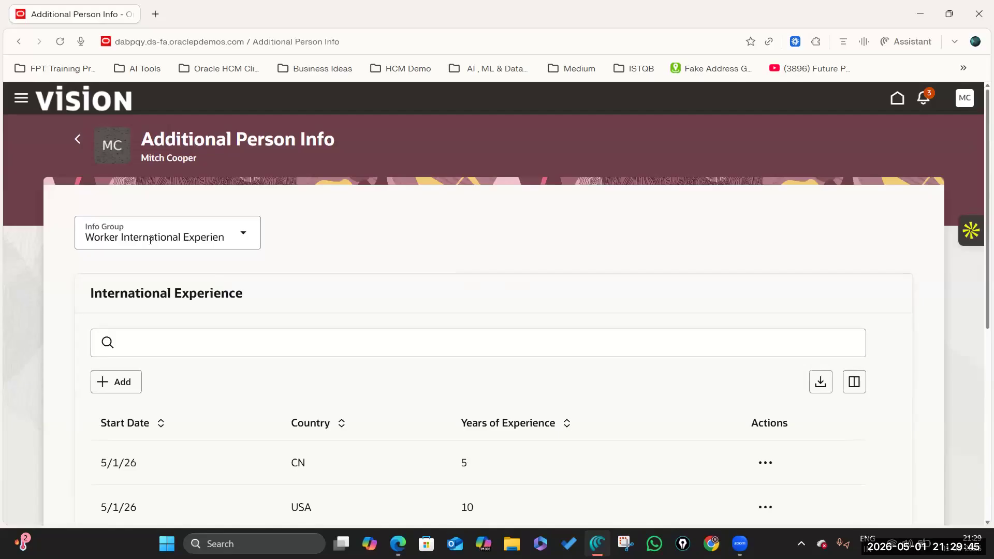
scroll(406, 273, down, 6)
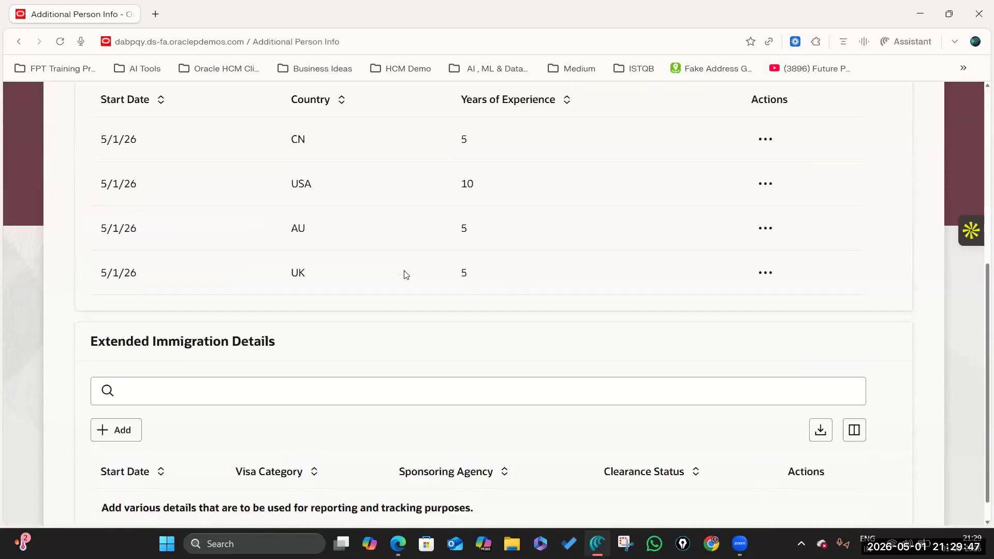
drag(102, 316, 283, 319)
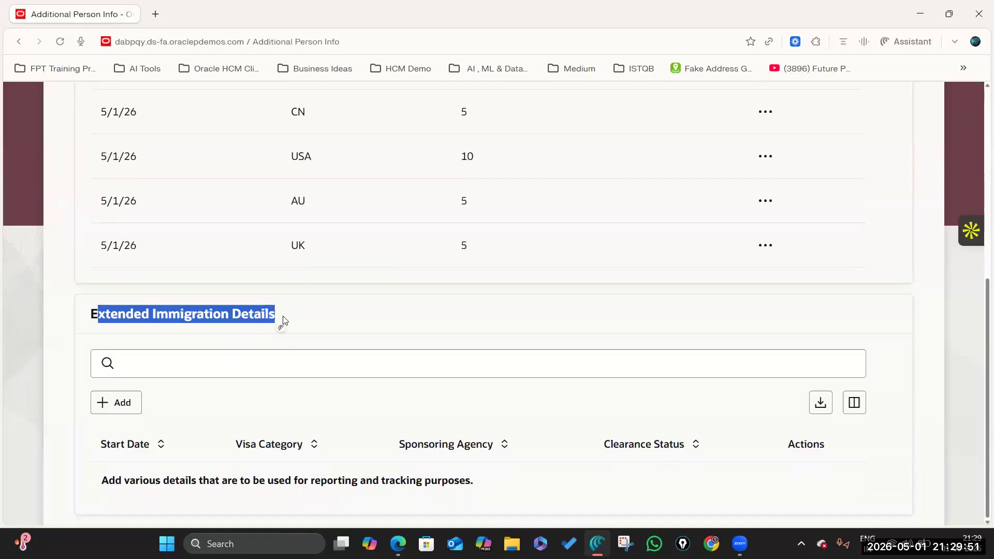
click(278, 327)
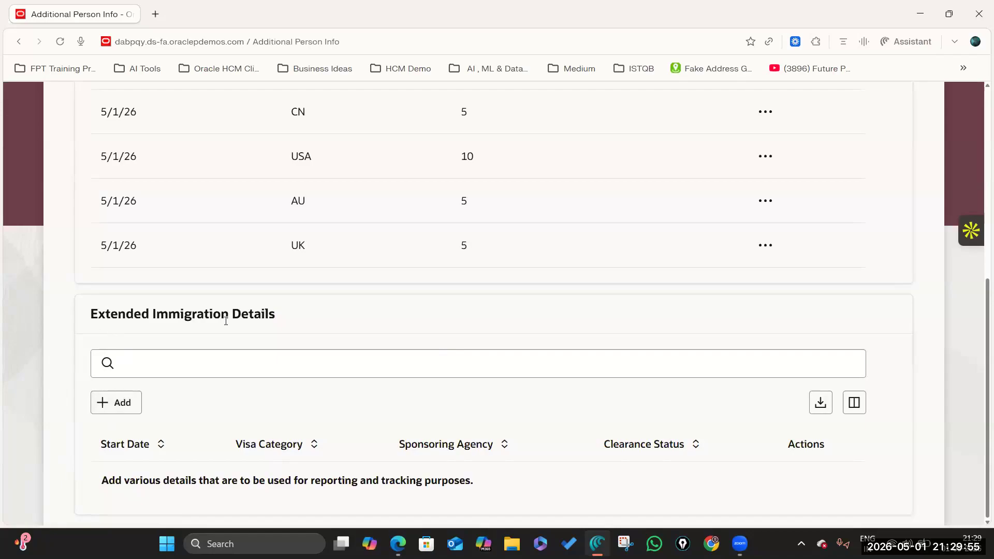
Step: Add and save a record with Visa Category O-1 and Clearance Status YES
click(109, 408)
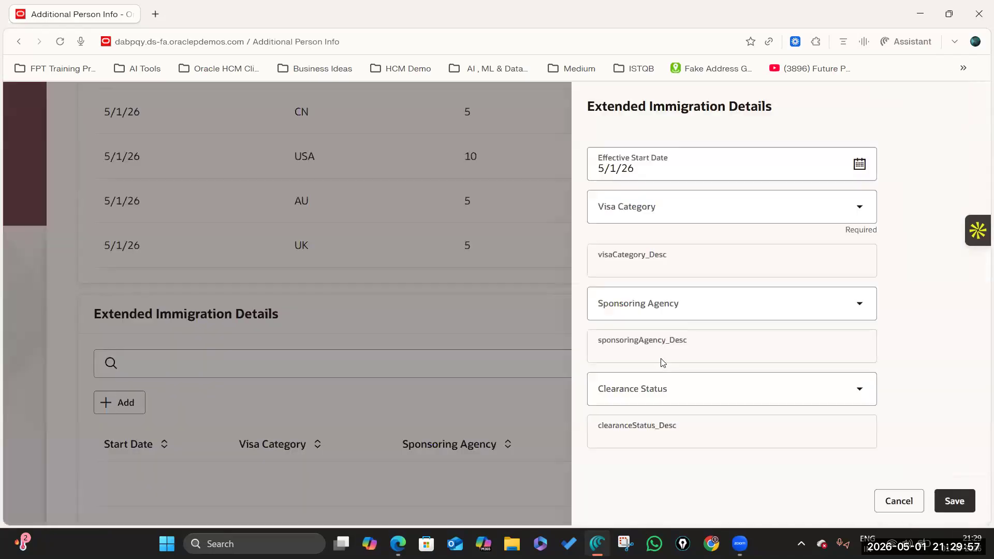
click(858, 209)
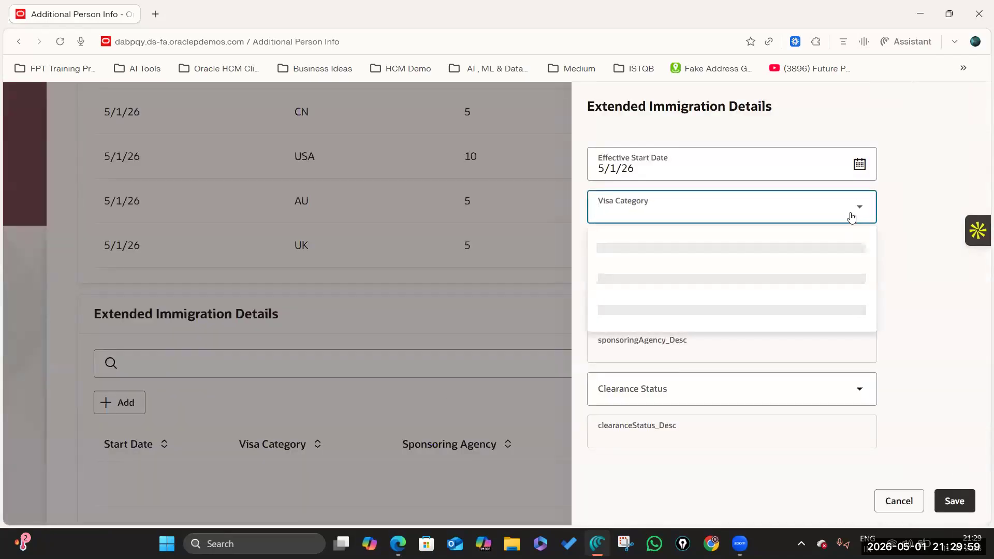
click(624, 342)
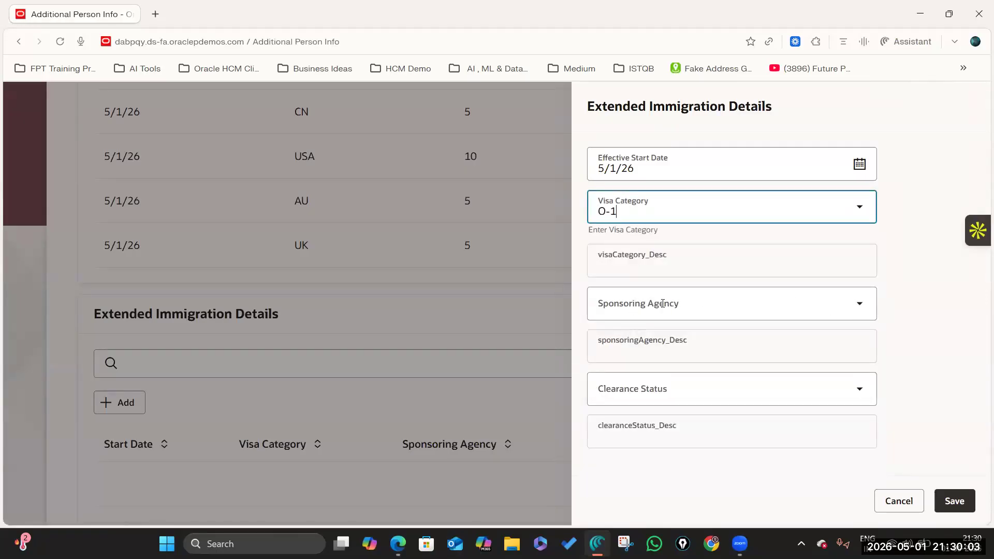
click(857, 392)
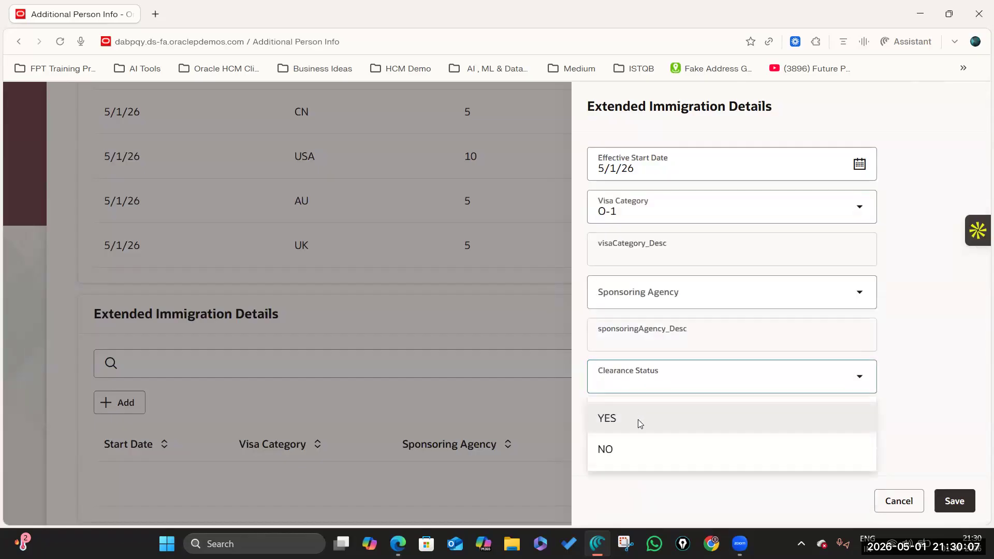
click(640, 423)
click(954, 502)
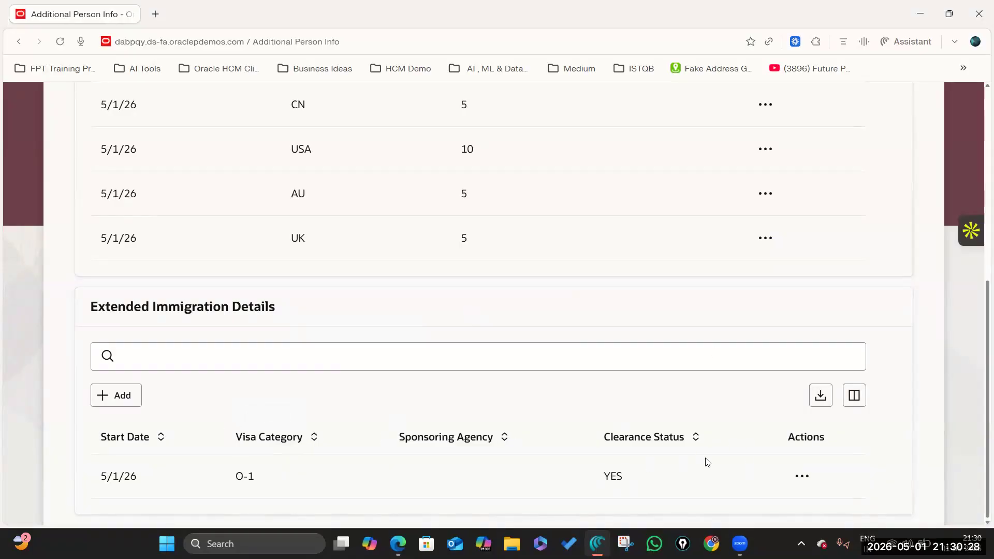
Step: Add another row with Visa Category H-1B and Clearance Status NO, then save it
click(112, 396)
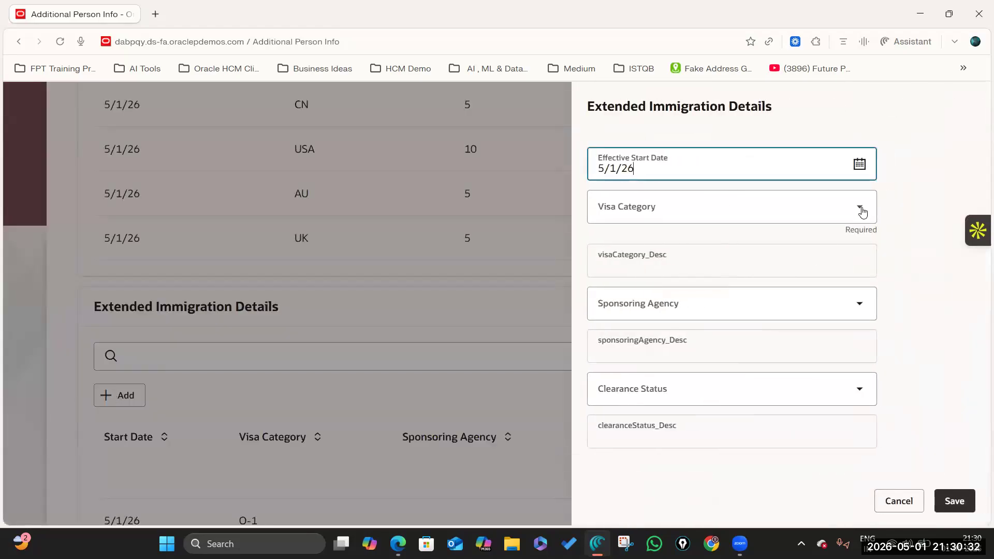
click(860, 208)
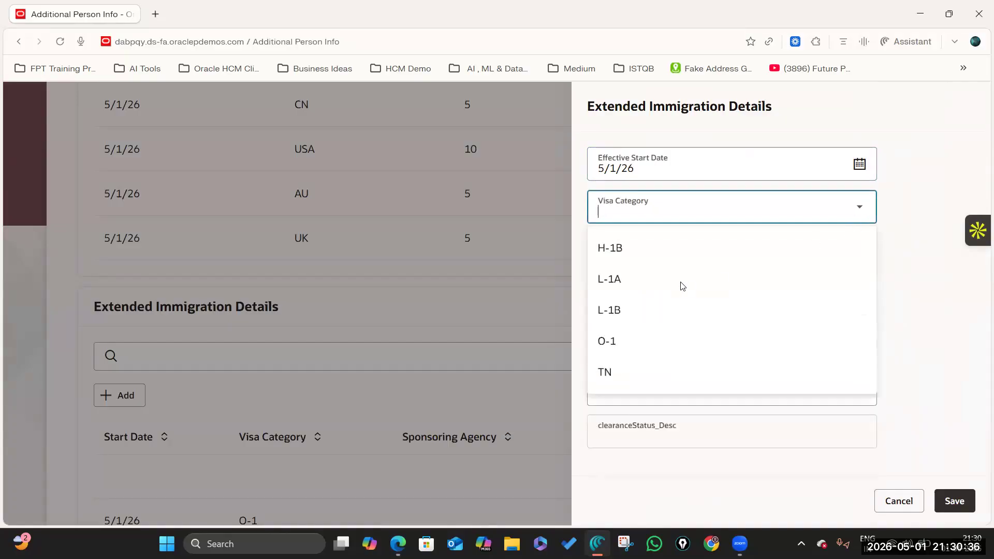
click(658, 249)
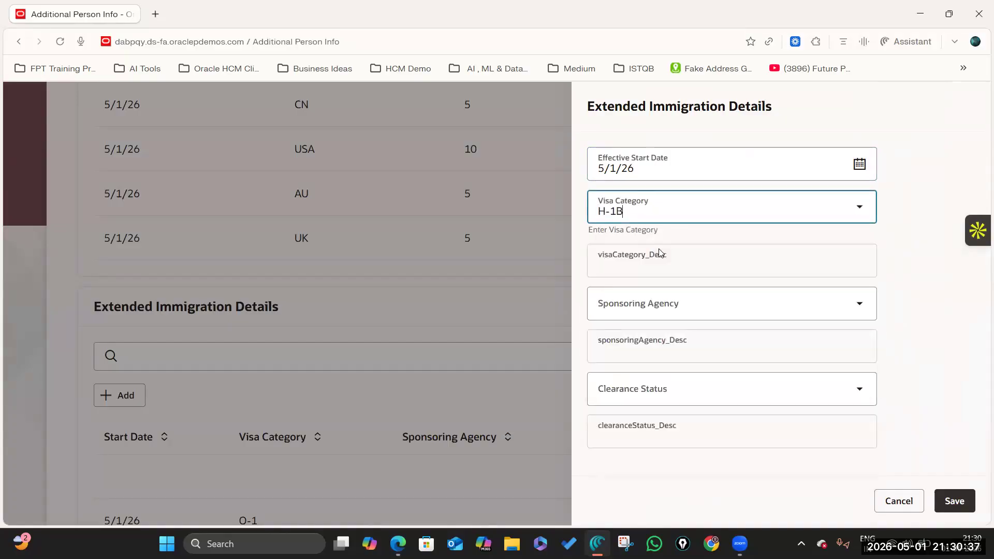
click(860, 392)
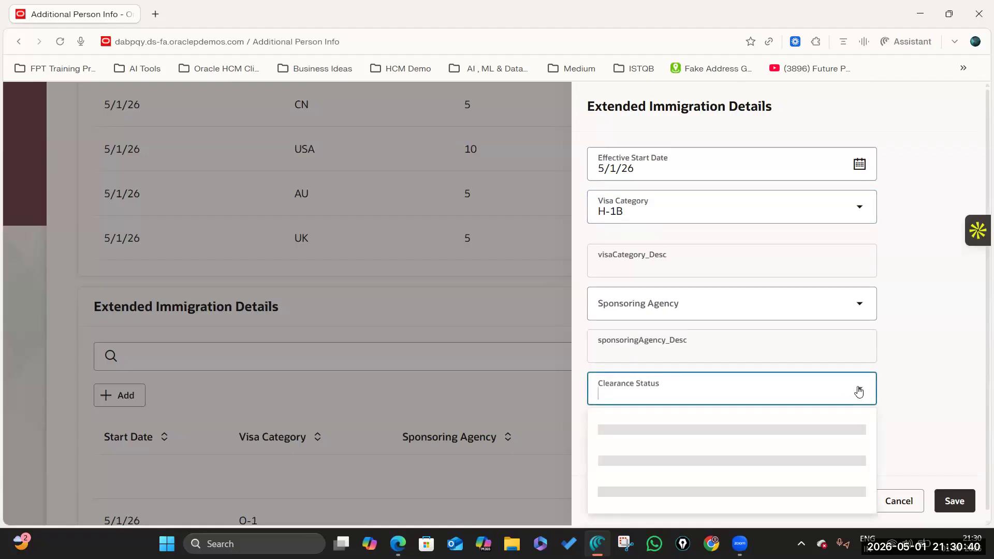
click(644, 448)
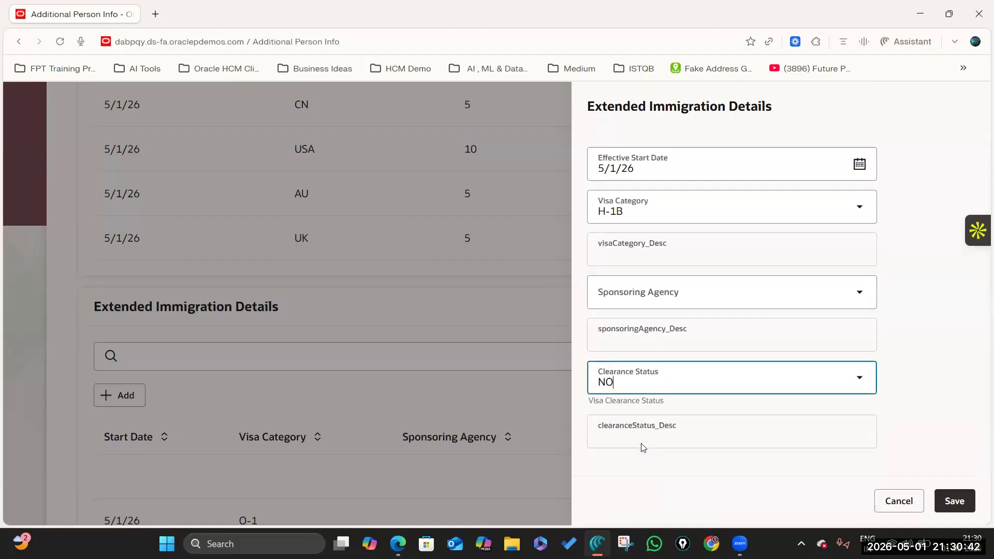
click(959, 502)
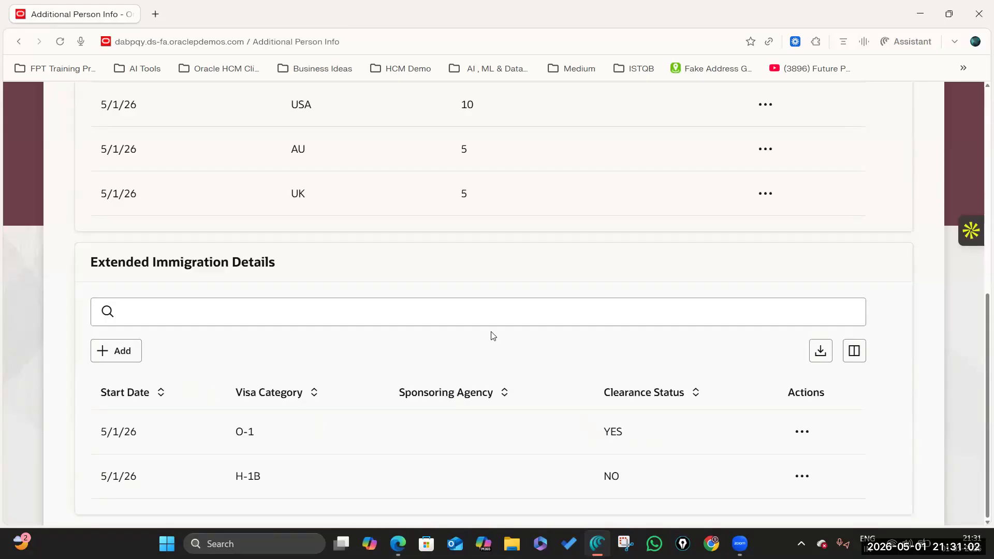
scroll(420, 396, up, 5)
scroll(420, 396, down, 5)
scroll(435, 342, up, 5)
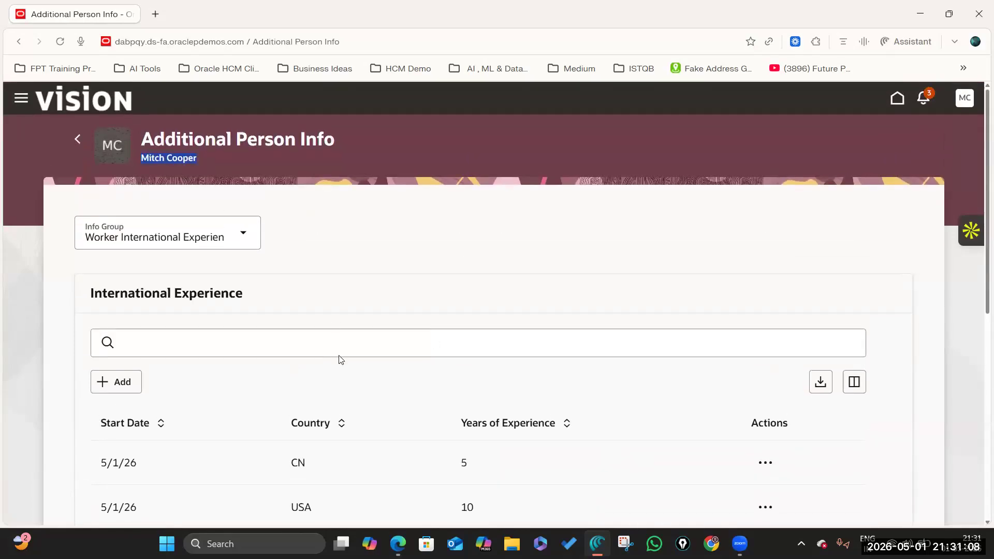
scroll(339, 362, down, 5)
drag(158, 262, 279, 265)
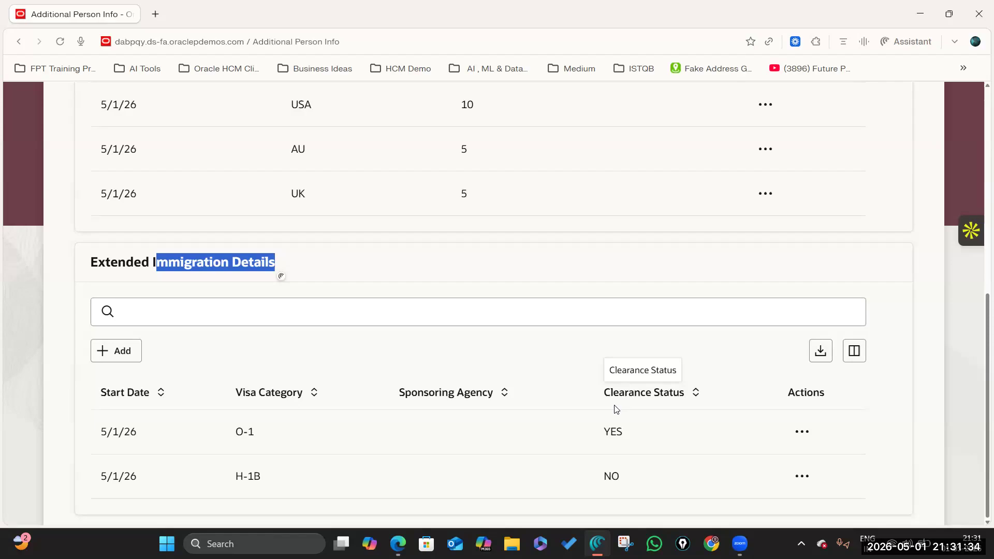
scroll(255, 314, up, 8)
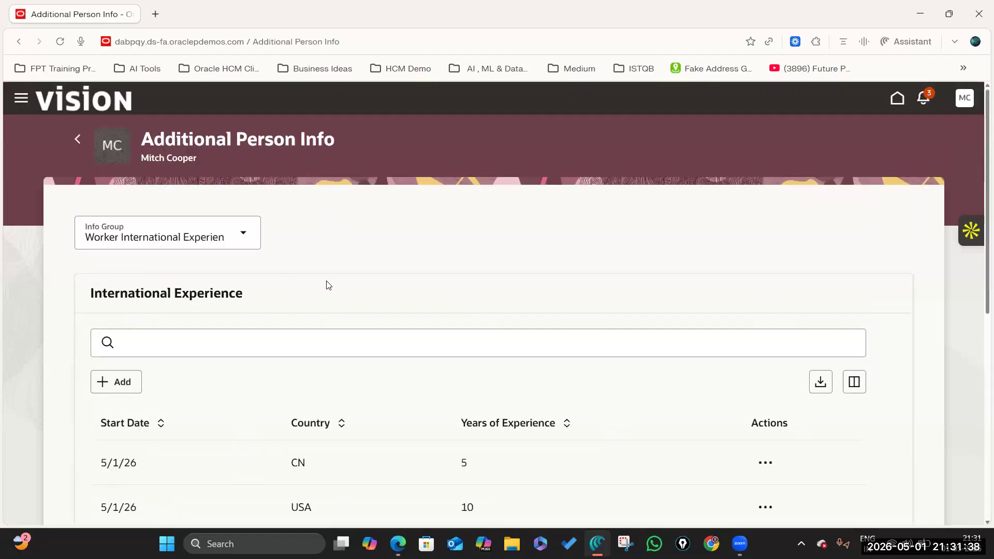
scroll(326, 286, down, 6)
scroll(326, 287, up, 5)
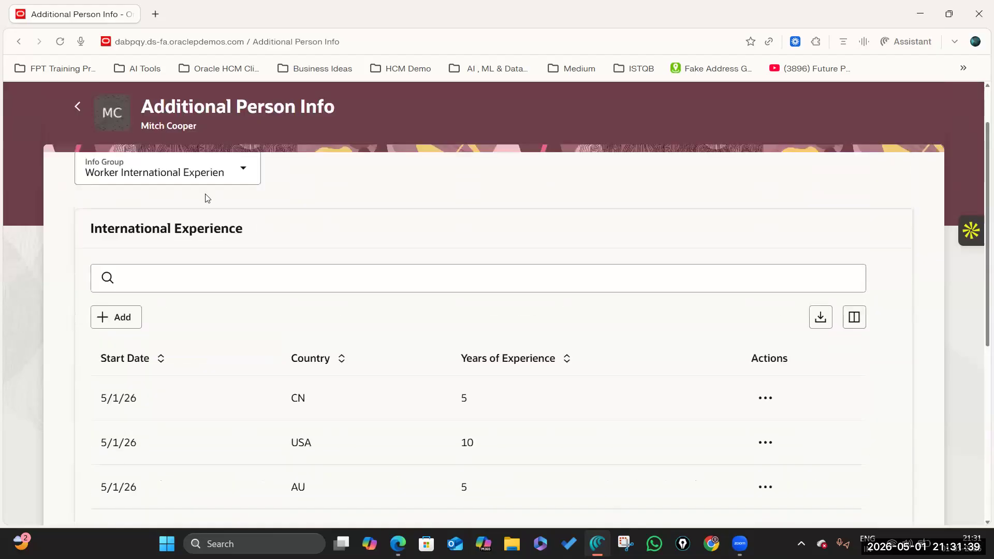
click(245, 171)
click(322, 186)
scroll(288, 355, down, 5)
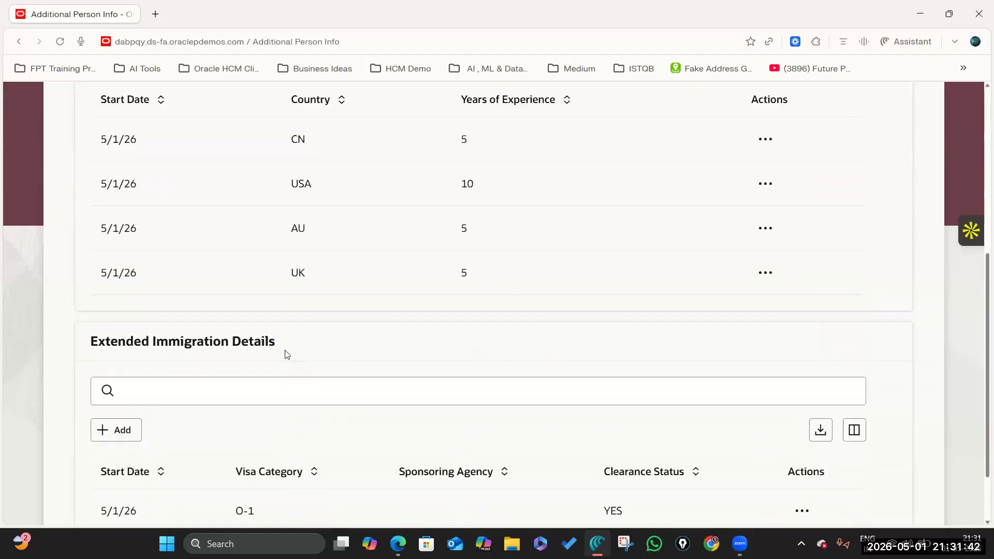
scroll(288, 355, down, 2)
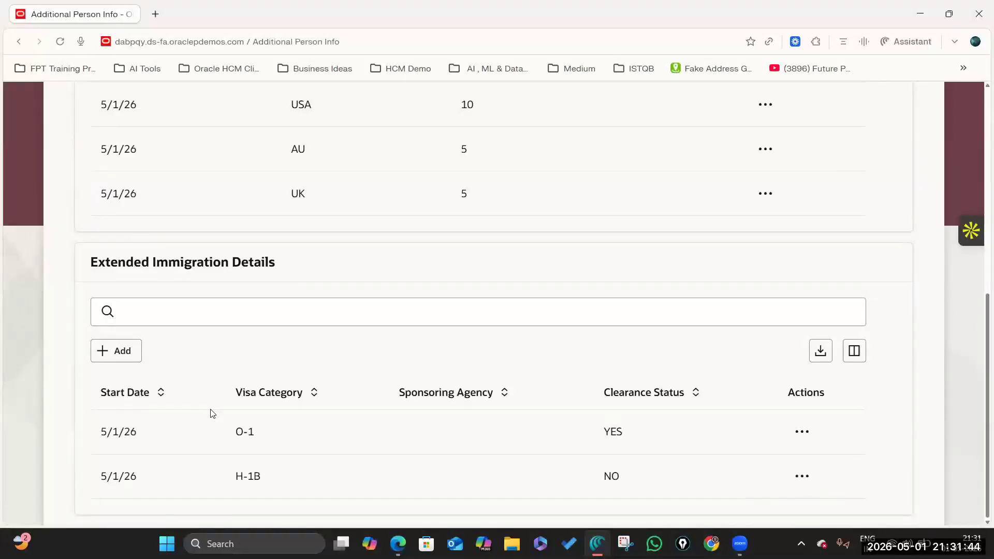